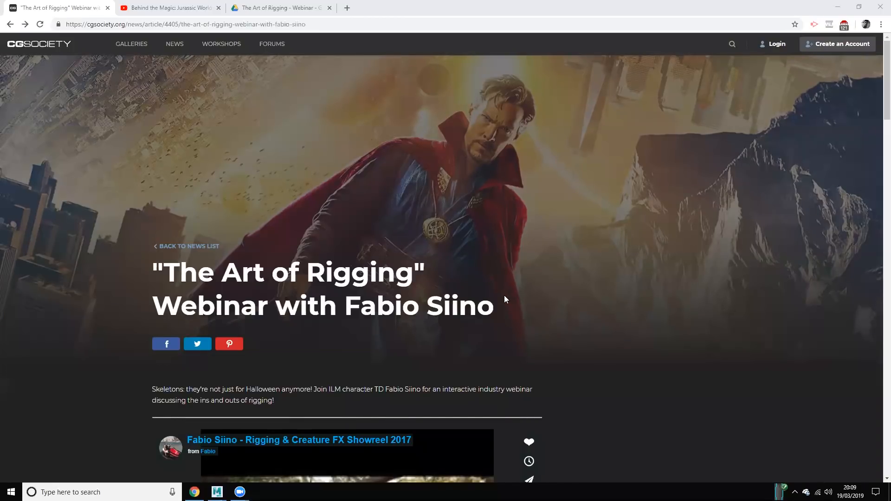
Step: Play the Jurassic World: Fallen Kingdom breakdown from the YouTube playlist in theater mode
{"action": "left_click", "coordinate": [185, 8]}
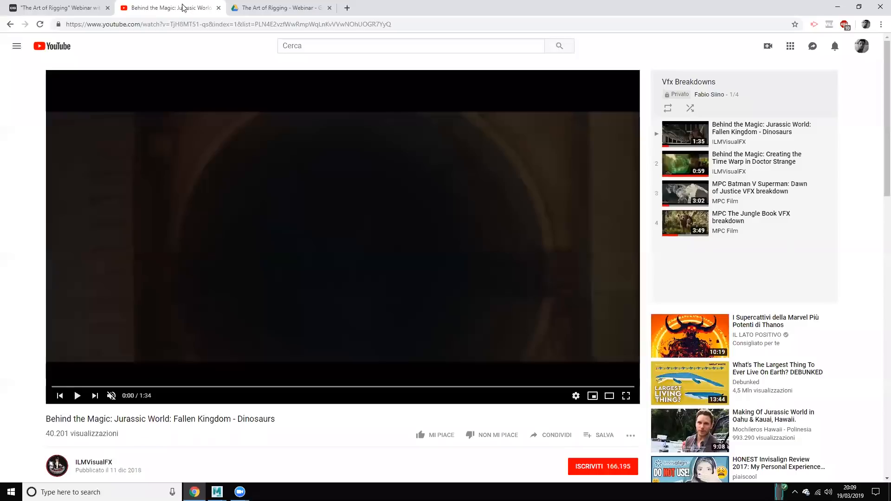
{"action": "left_click", "coordinate": [251, 236]}
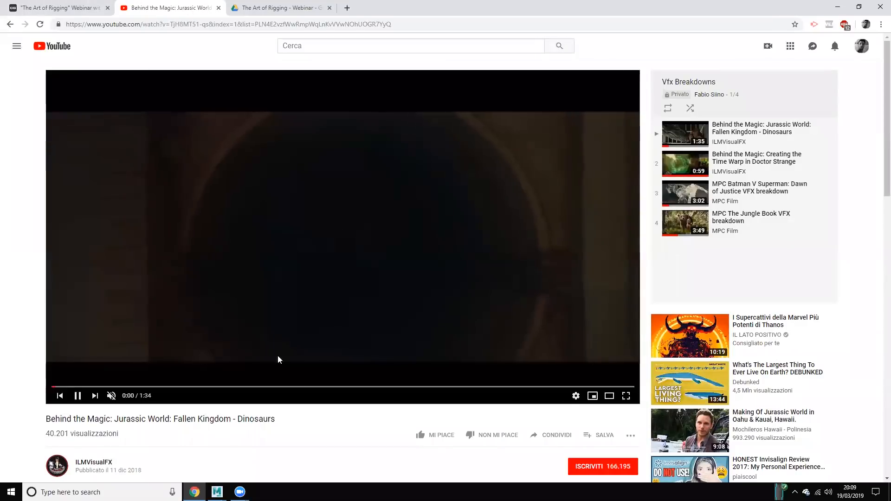
{"action": "left_click", "coordinate": [608, 396]}
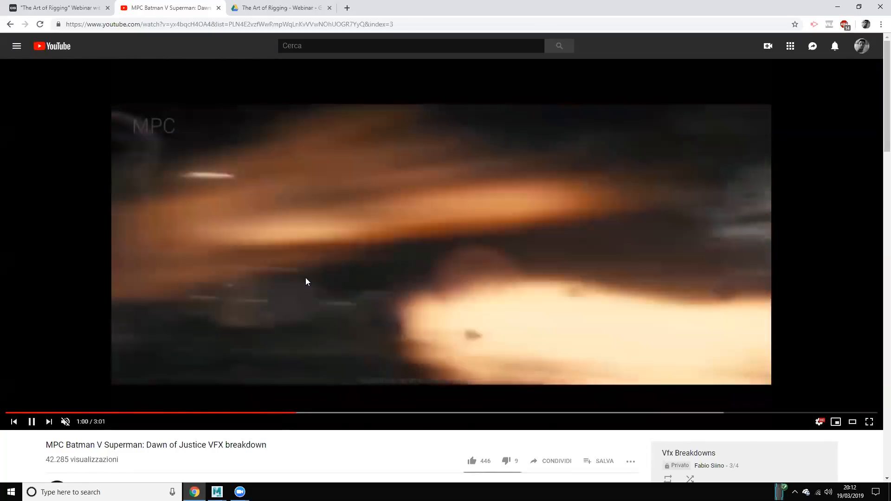
Step: Pause the MPC Batman V Superman breakdown video and switch to Maya with the iron giant skeleton scene
{"action": "scroll", "coordinate": [185, 389], "scroll_direction": "down", "scroll_amount": 1}
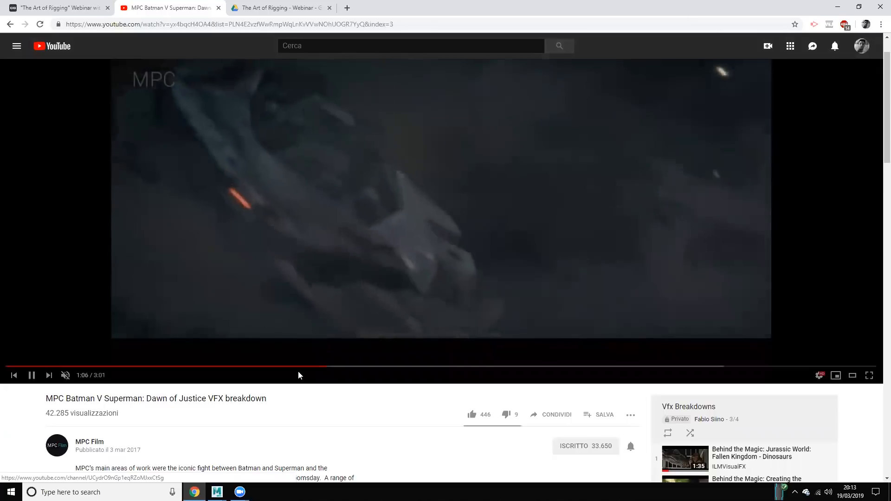
{"action": "scroll", "coordinate": [287, 324], "scroll_direction": "up", "scroll_amount": 1}
{"action": "left_click", "coordinate": [267, 235]}
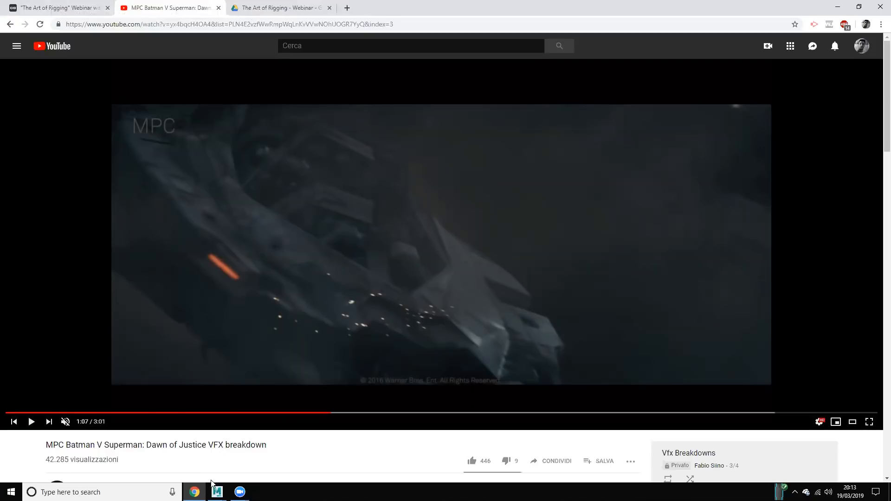
{"action": "mouse_move", "coordinate": [217, 491]}
{"action": "left_click", "coordinate": [558, 462]}
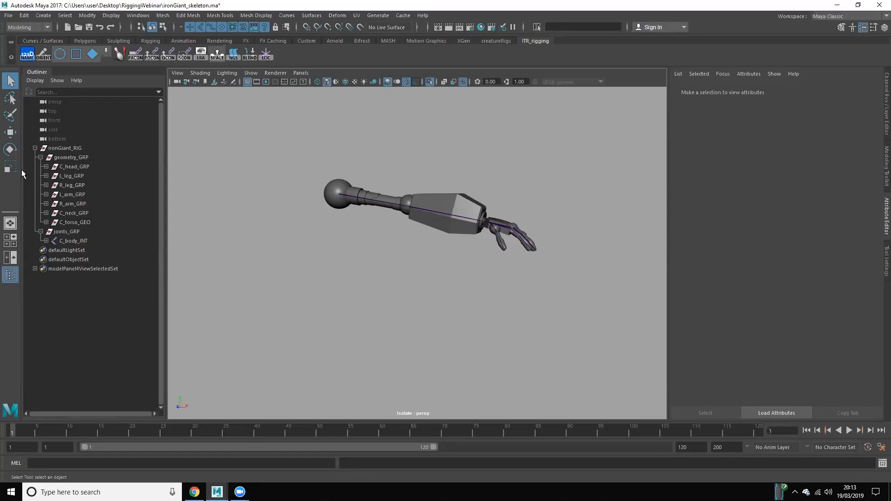
Step: Turn off isolate select in the perspective viewport and frame the whole robot with nothing selected
{"action": "left_click", "coordinate": [71, 194]}
{"action": "left_click", "coordinate": [67, 159]}
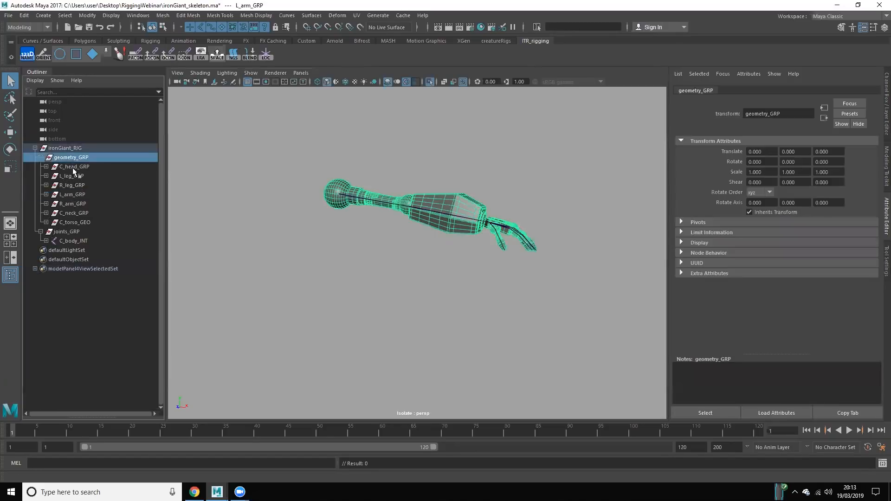
{"action": "left_click", "coordinate": [440, 99]}
{"action": "left_click", "coordinate": [430, 82]}
{"action": "scroll", "coordinate": [447, 253], "scroll_direction": "down", "scroll_amount": 5}
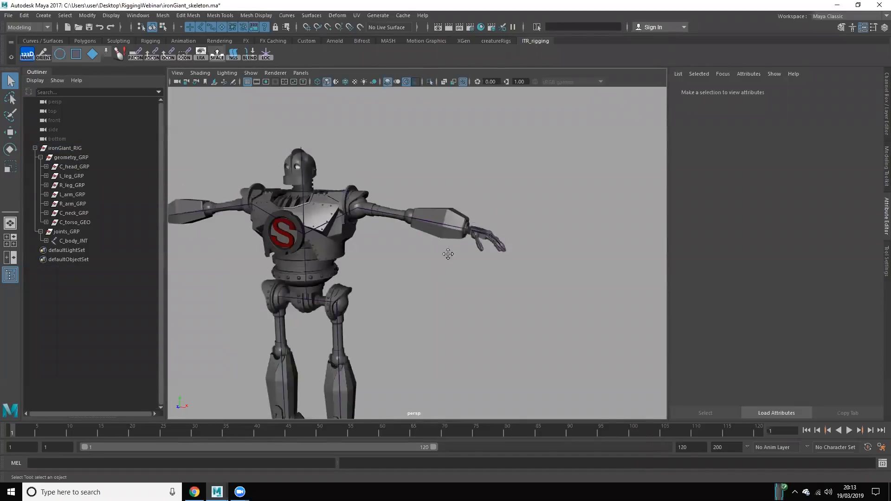
{"action": "middle_click_drag", "start_coordinate": [429, 293], "coordinate": [477, 254], "text": "alt"}
{"action": "scroll", "coordinate": [480, 257], "scroll_direction": "up", "scroll_amount": 2}
{"action": "left_click_drag", "start_coordinate": [519, 272], "coordinate": [315, 261], "text": "alt"}
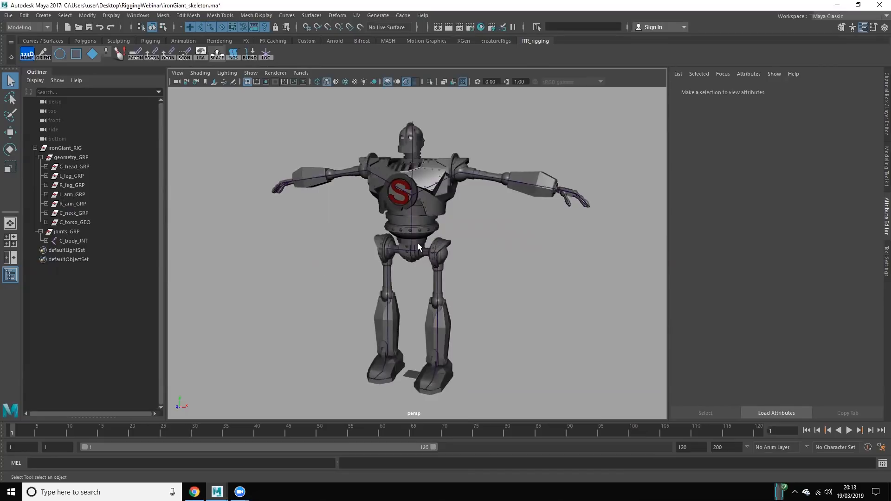
Step: Inspect the body, upper spine and left arm joints of the skeleton, ending with the left arm joint in the Move tool
{"action": "left_click", "coordinate": [419, 269]}
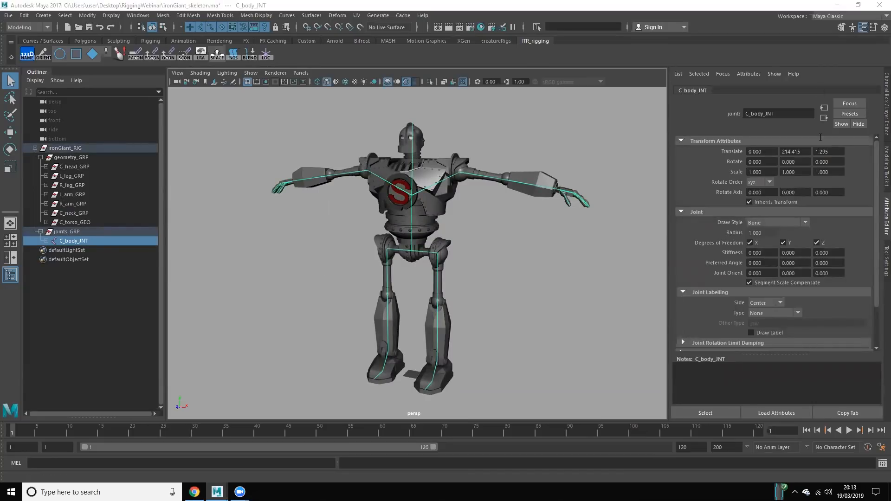
{"action": "left_click", "coordinate": [460, 157]}
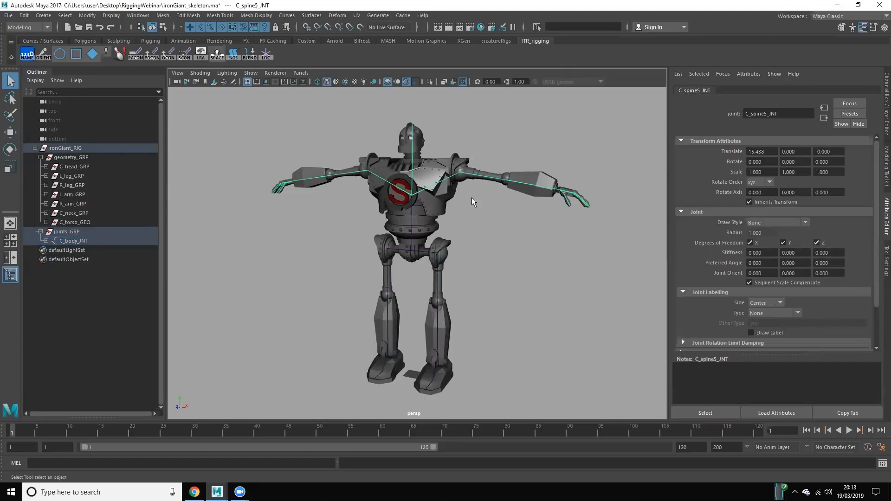
{"action": "key", "text": "w"}
{"action": "left_click_drag", "start_coordinate": [504, 226], "coordinate": [495, 232], "text": "alt"}
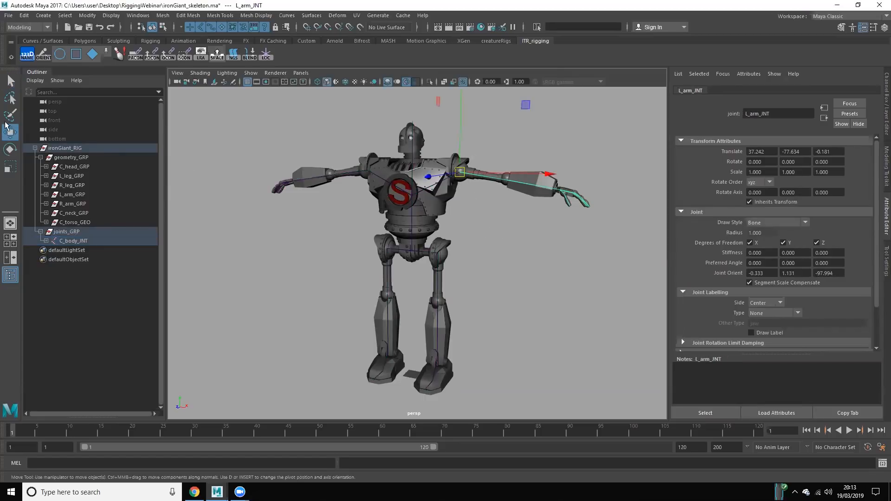
Step: Set the Move tool's axis orientation to Object
{"action": "double_click", "coordinate": [9, 133]}
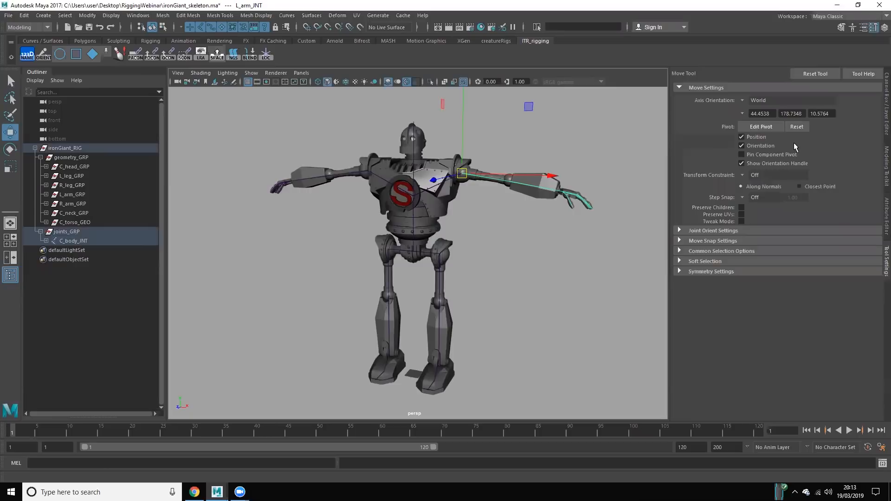
{"action": "left_click", "coordinate": [744, 102]}
{"action": "left_click", "coordinate": [763, 107]}
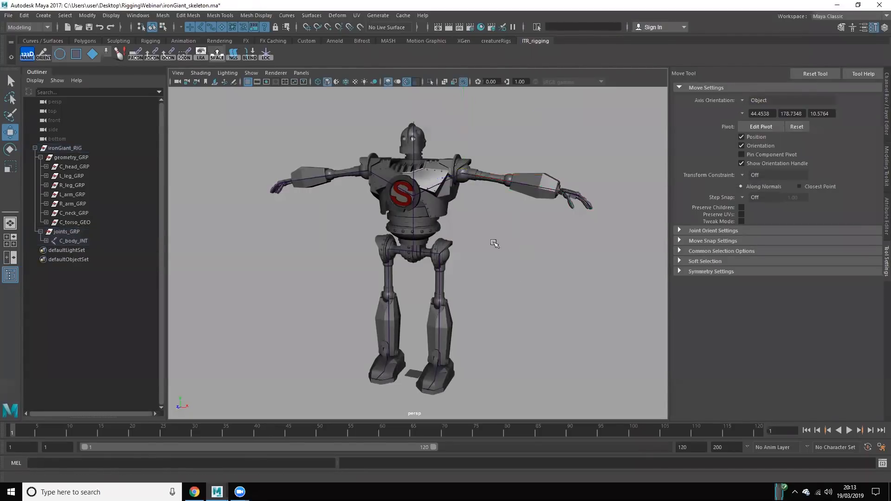
Step: Examine the joint placement and axis orientation in the robot's left upper leg, lower legs and feet
{"action": "left_click_drag", "start_coordinate": [518, 294], "coordinate": [478, 238], "text": "alt"}
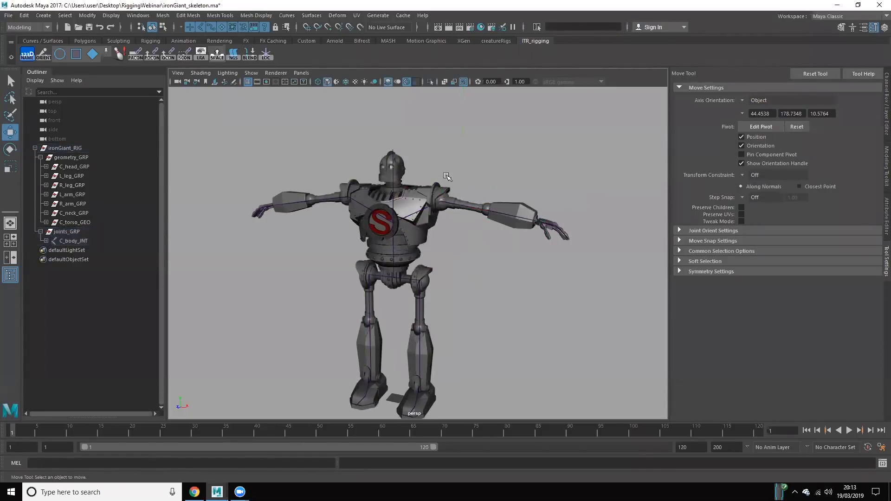
{"action": "left_click", "coordinate": [475, 265]}
{"action": "scroll", "coordinate": [496, 259], "scroll_direction": "up", "scroll_amount": 3}
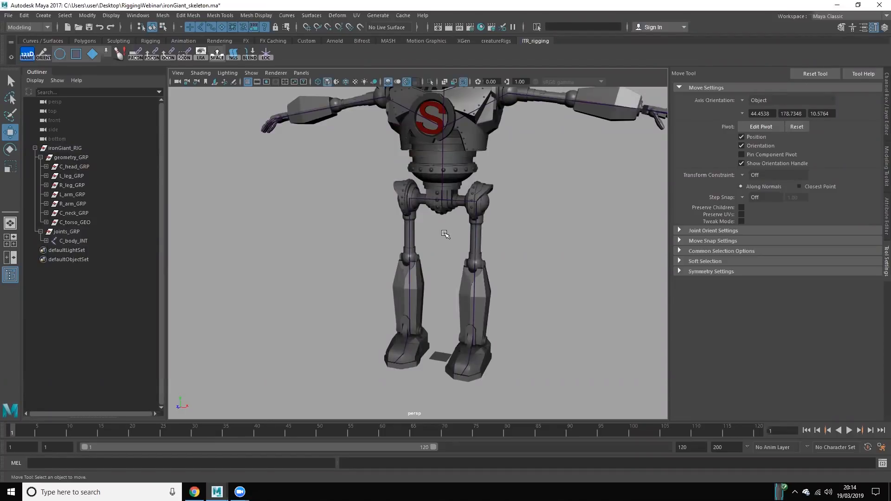
{"action": "left_click", "coordinate": [474, 211]}
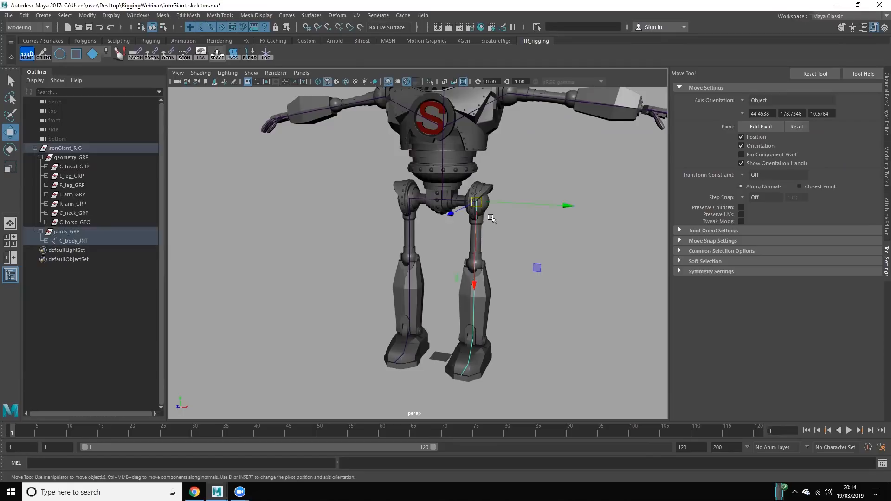
{"action": "scroll", "coordinate": [438, 247], "scroll_direction": "up", "scroll_amount": 2}
{"action": "left_click", "coordinate": [335, 241]}
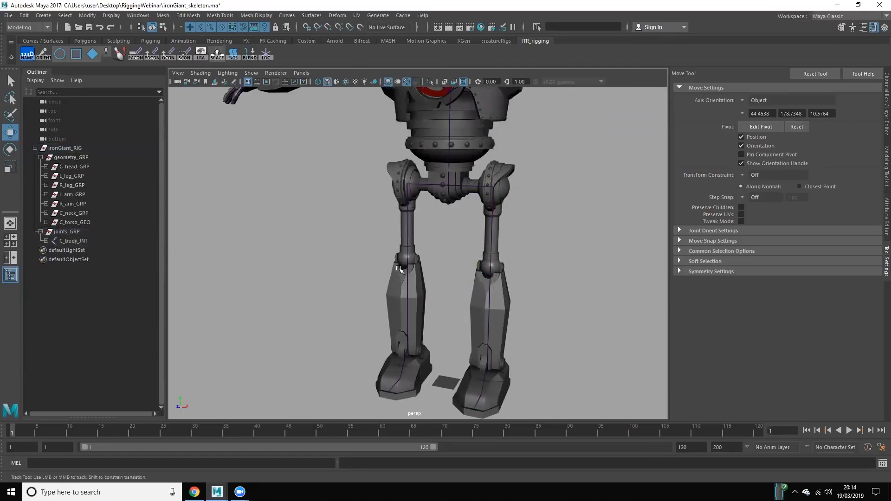
{"action": "middle_click_drag", "start_coordinate": [350, 320], "coordinate": [346, 222], "text": "alt"}
{"action": "scroll", "coordinate": [434, 279], "scroll_direction": "up", "scroll_amount": 6}
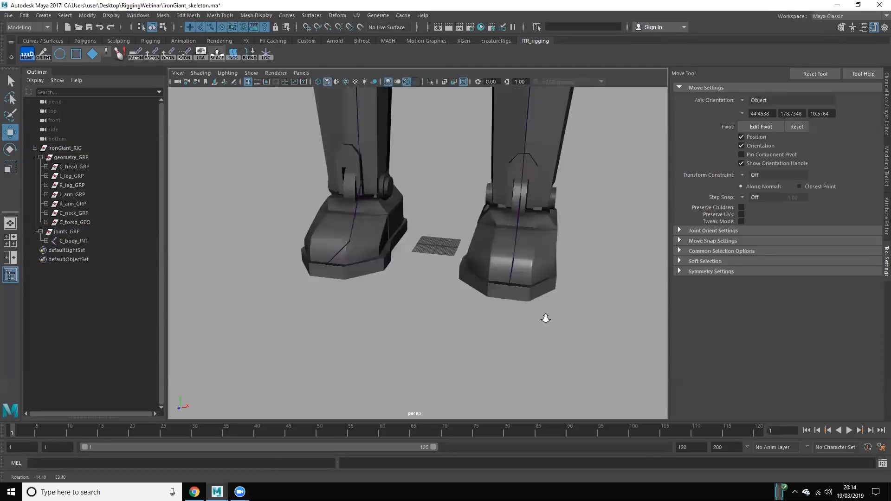
{"action": "middle_click_drag", "start_coordinate": [504, 268], "coordinate": [455, 292], "text": "alt"}
Step: Hide the ironGiant_RIG group so only the empty grid is shown
{"action": "left_click_drag", "start_coordinate": [75, 154], "coordinate": [74, 146]}
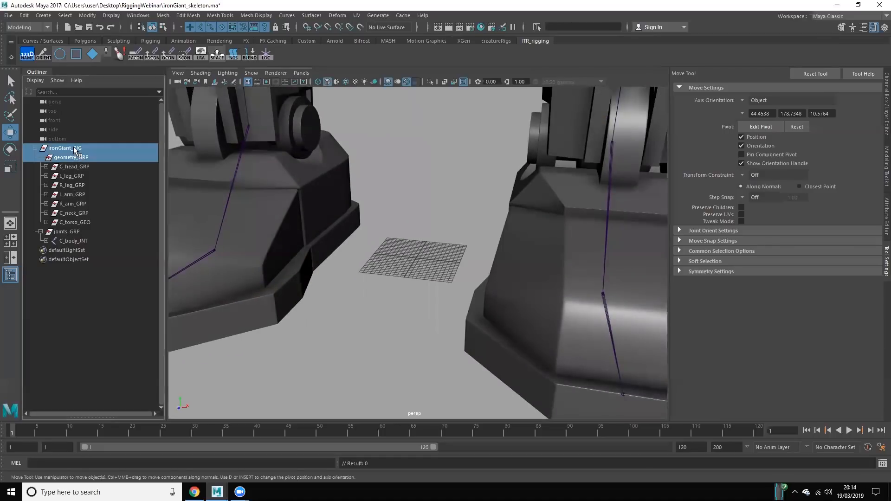
{"action": "key", "text": "ctrl+h"}
{"action": "left_click", "coordinate": [432, 323]}
{"action": "scroll", "coordinate": [428, 326], "scroll_direction": "up", "scroll_amount": 5}
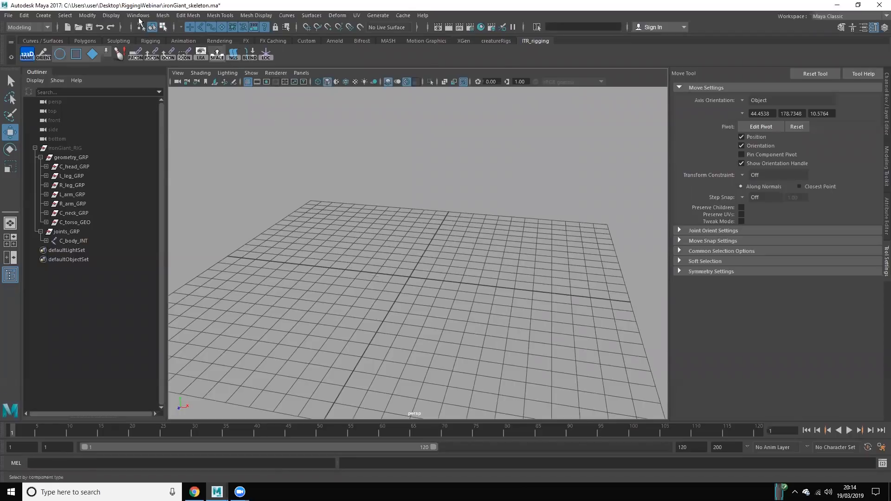
Step: Switch to the Rigging menu set and place a single joint near the grid centre with the Joint tool
{"action": "left_click", "coordinate": [48, 29]}
{"action": "left_click", "coordinate": [34, 46]}
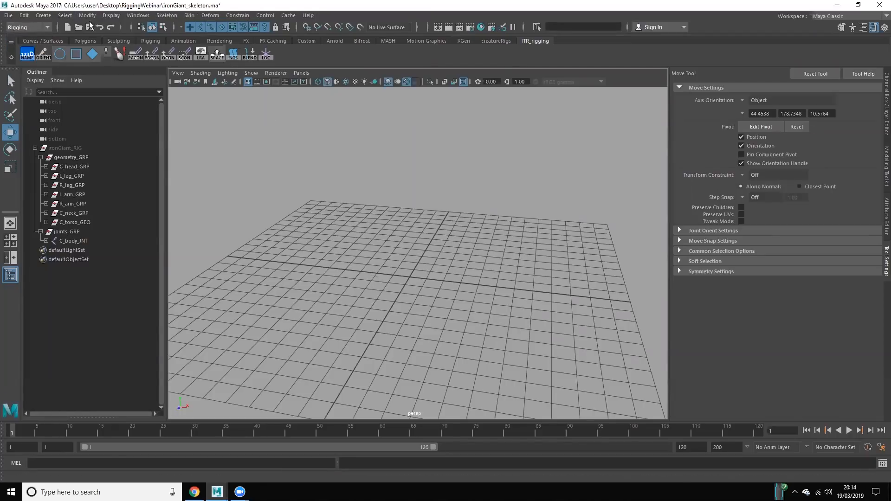
{"action": "left_click", "coordinate": [168, 16]}
{"action": "left_click", "coordinate": [186, 38]}
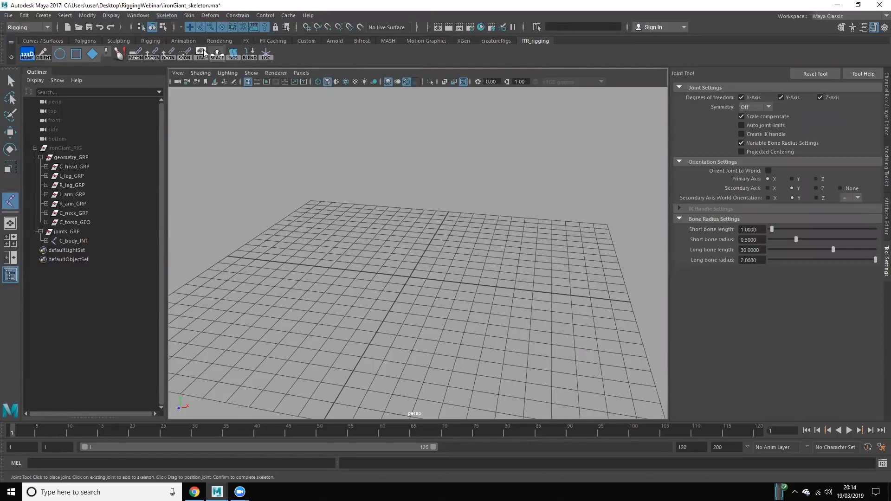
{"action": "left_click", "coordinate": [410, 279]}
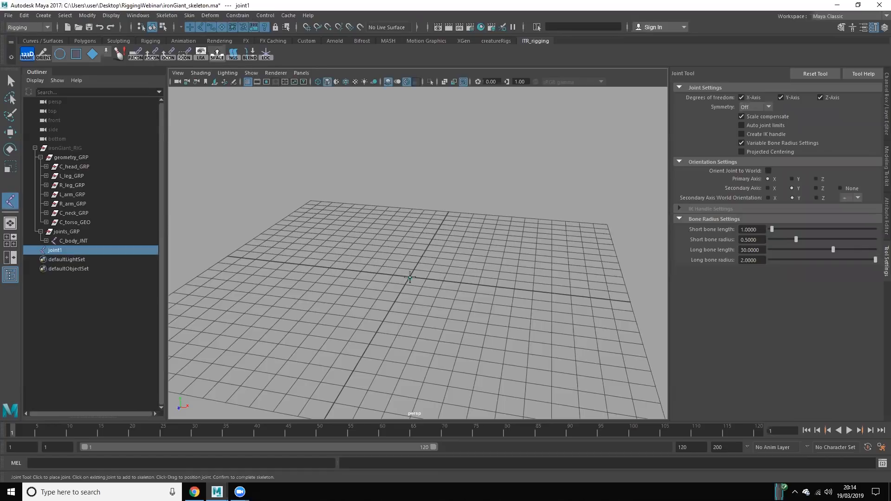
Step: Snap the new joint to the world origin with the Move tool and grid snapping
{"action": "key", "text": "w"}
{"action": "key", "text": "f"}
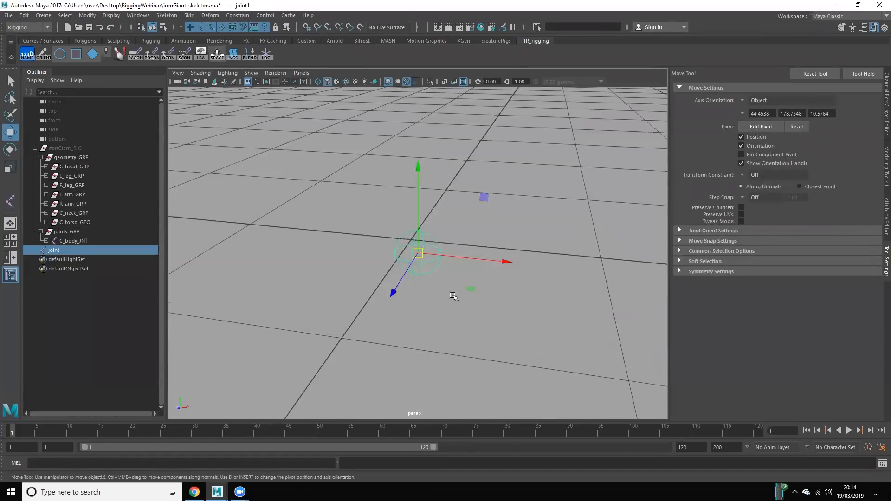
{"action": "scroll", "coordinate": [366, 242], "scroll_direction": "down", "scroll_amount": 3}
{"action": "key", "text": "v"}
{"action": "key", "text": "x"}
{"action": "middle_click_drag", "start_coordinate": [453, 218], "coordinate": [441, 254]}
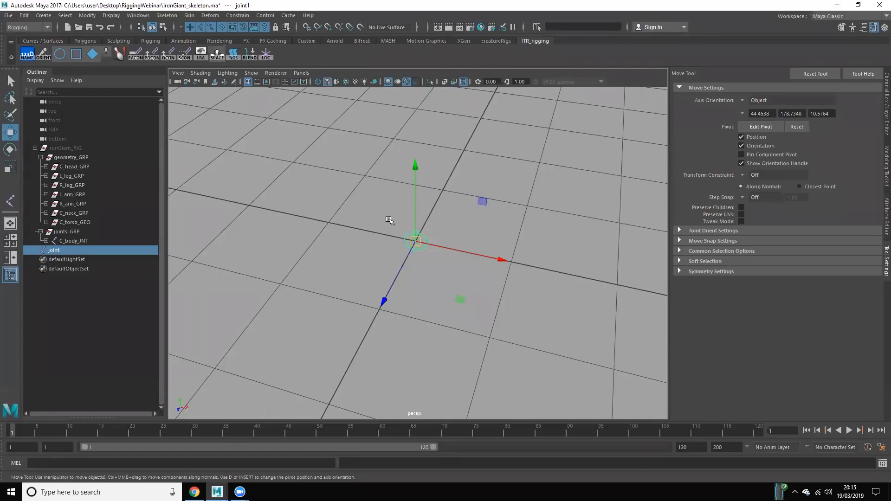
Step: Delete the test joint at the origin and unhide the ironGiant_RIG group
{"action": "key", "text": "Delete"}
{"action": "left_click", "coordinate": [68, 148]}
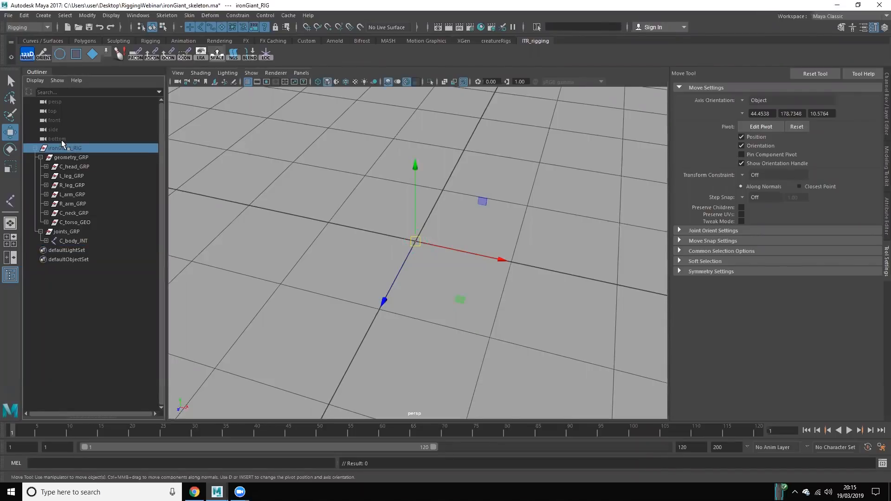
{"action": "scroll", "coordinate": [348, 239], "scroll_direction": "down", "scroll_amount": 5}
{"action": "scroll", "coordinate": [351, 245], "scroll_direction": "down", "scroll_amount": 2}
Step: Examine the full robot model and its skeleton from several angles in the perspective view
{"action": "right_click_drag", "start_coordinate": [371, 302], "coordinate": [365, 175], "text": "alt"}
{"action": "right_click_drag", "start_coordinate": [326, 299], "coordinate": [281, 109], "text": "alt"}
{"action": "middle_click_drag", "start_coordinate": [279, 107], "coordinate": [252, 218], "text": "alt"}
{"action": "scroll", "coordinate": [306, 188], "scroll_direction": "down", "scroll_amount": 3}
{"action": "left_click", "coordinate": [314, 185]}
{"action": "scroll", "coordinate": [314, 185], "scroll_direction": "down", "scroll_amount": 2}
{"action": "middle_click_drag", "start_coordinate": [320, 181], "coordinate": [334, 218], "text": "alt"}
{"action": "left_click_drag", "start_coordinate": [334, 219], "coordinate": [344, 204], "text": "alt"}
{"action": "left_click_drag", "start_coordinate": [344, 200], "coordinate": [552, 285]}
{"action": "left_click", "coordinate": [556, 253]}
Step: View the robot in the front orthographic view and check the axes of the left upper leg joint
{"action": "key", "text": "space"}
{"action": "scroll", "coordinate": [510, 237], "scroll_direction": "down", "scroll_amount": 2}
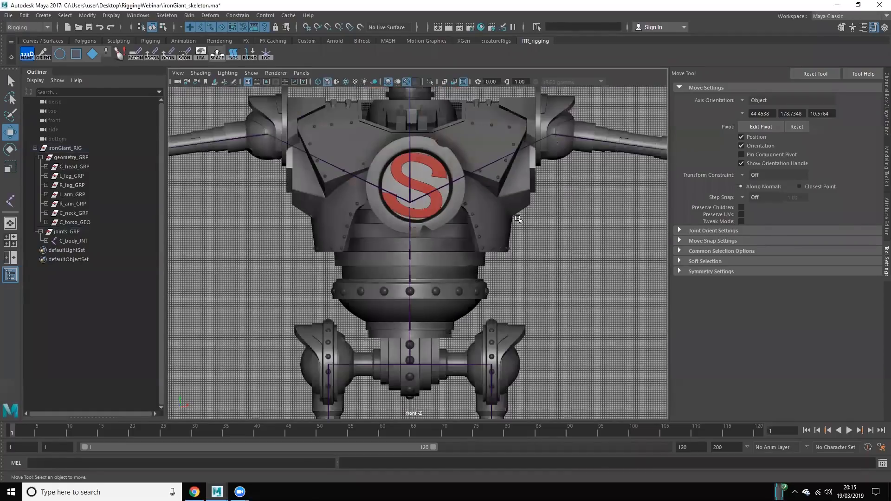
{"action": "scroll", "coordinate": [519, 219], "scroll_direction": "down", "scroll_amount": 5}
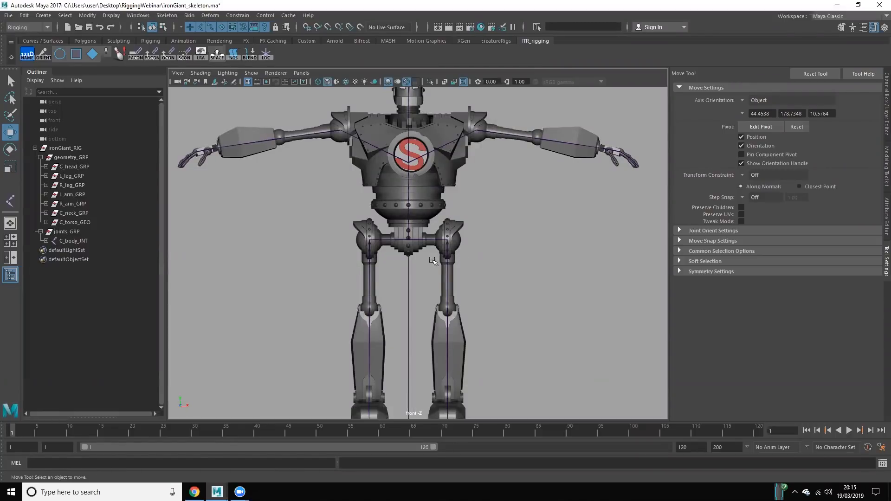
{"action": "left_click", "coordinate": [446, 259]}
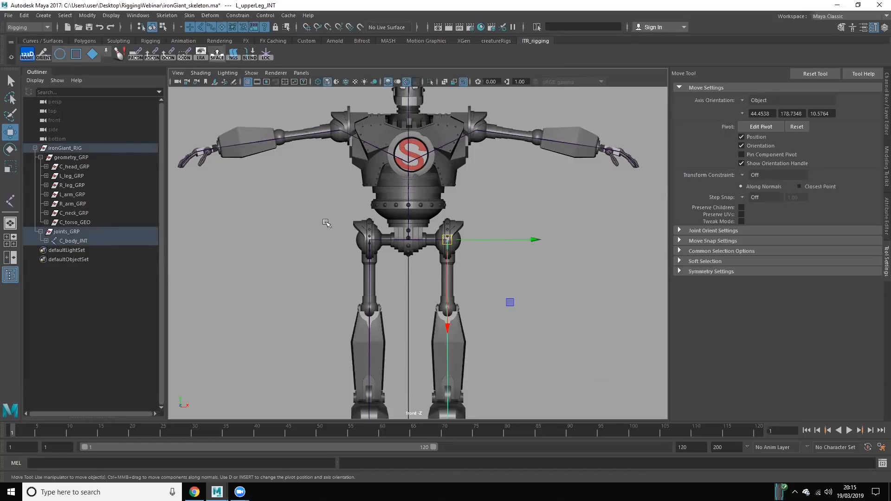
{"action": "left_click", "coordinate": [267, 236]}
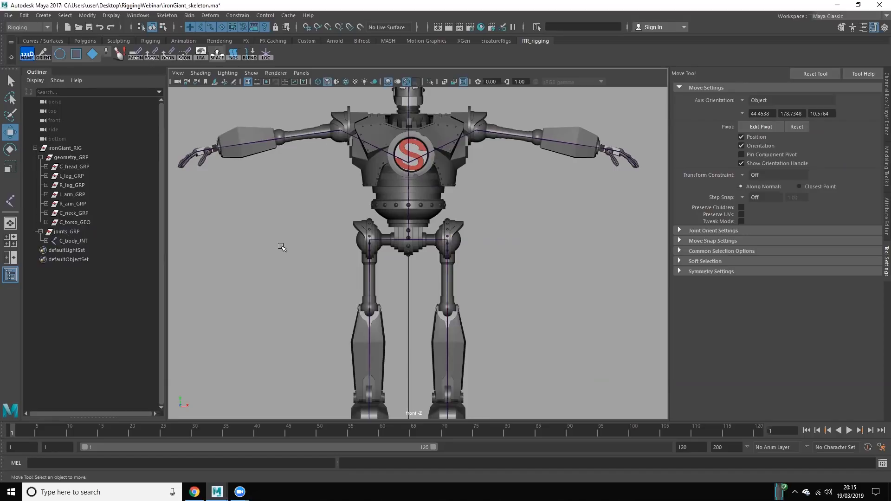
Step: Compare both sides of the skeleton in the front view and return to a perspective view of the whole robot
{"action": "left_click_drag", "start_coordinate": [286, 260], "coordinate": [521, 268]}
{"action": "left_click", "coordinate": [194, 271]}
{"action": "left_click_drag", "start_coordinate": [328, 275], "coordinate": [578, 282]}
{"action": "left_click", "coordinate": [578, 282]}
{"action": "left_click_drag", "start_coordinate": [485, 304], "coordinate": [491, 251], "text": "alt"}
{"action": "key", "text": "space"}
{"action": "key", "text": "space"}
{"action": "left_click_drag", "start_coordinate": [490, 283], "coordinate": [247, 286], "text": "alt"}
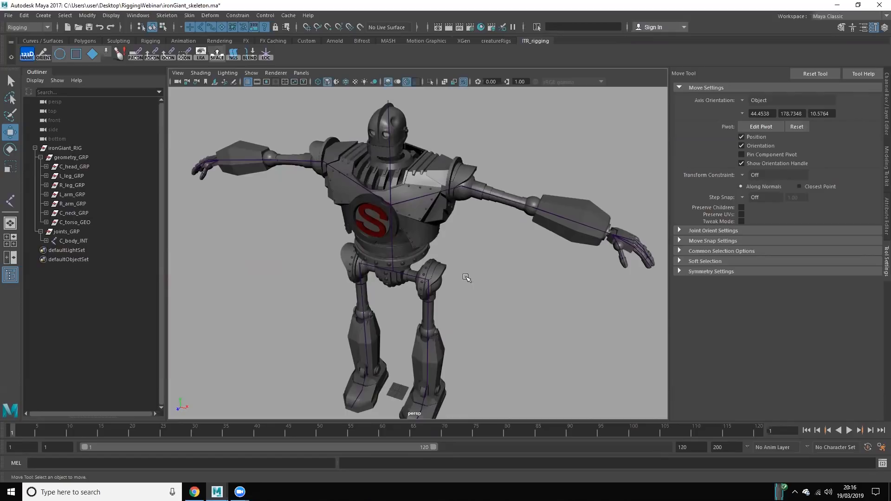
Step: Select the left arm joint at the shoulder and inspect its axis orientation up close
{"action": "left_click", "coordinate": [482, 198]}
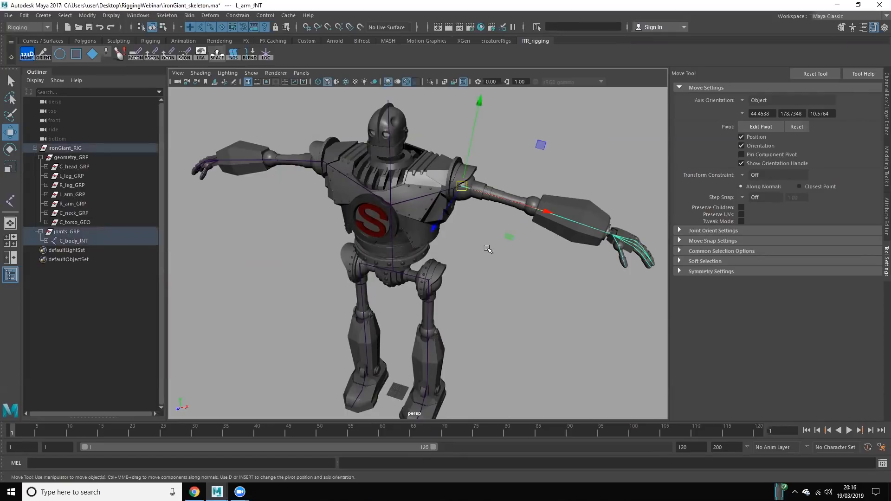
{"action": "left_click", "coordinate": [494, 293]}
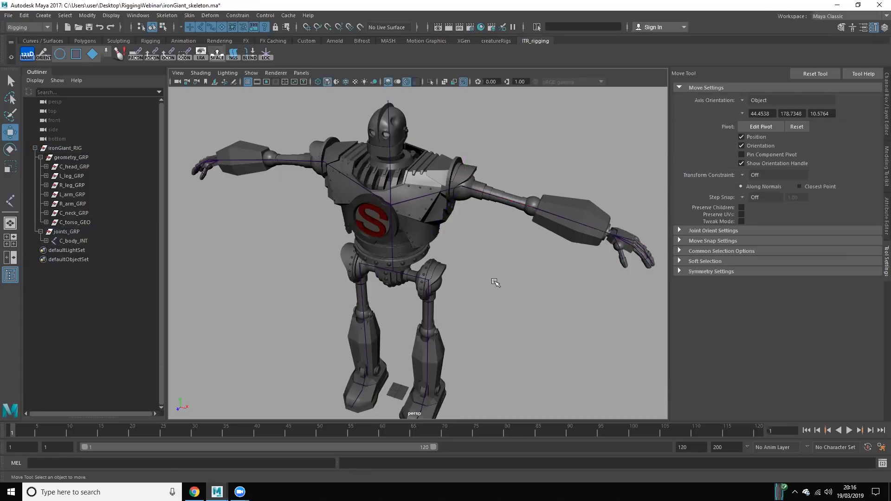
{"action": "left_click", "coordinate": [476, 159]}
{"action": "middle_click_drag", "start_coordinate": [480, 253], "coordinate": [427, 294], "text": "alt"}
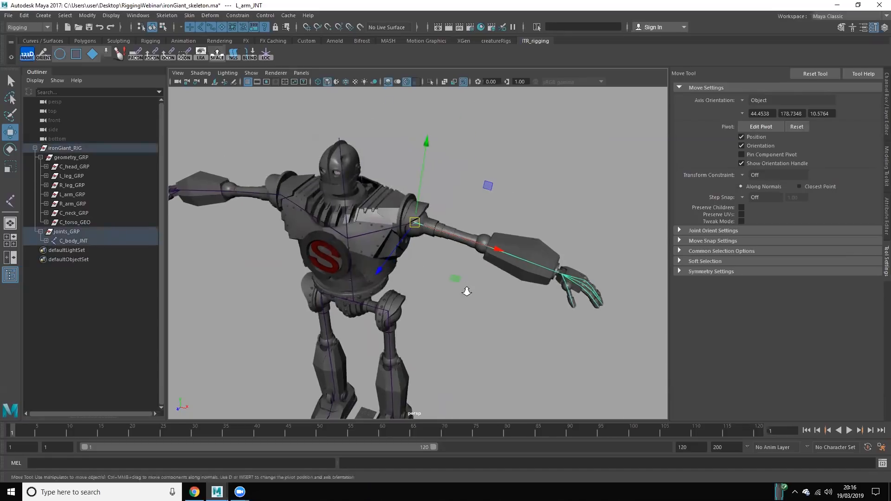
Step: Examine the left arm and its joint chain up close from several angles with the shoulder joint's axes displayed
{"action": "right_click_drag", "start_coordinate": [465, 290], "coordinate": [481, 307], "text": "alt"}
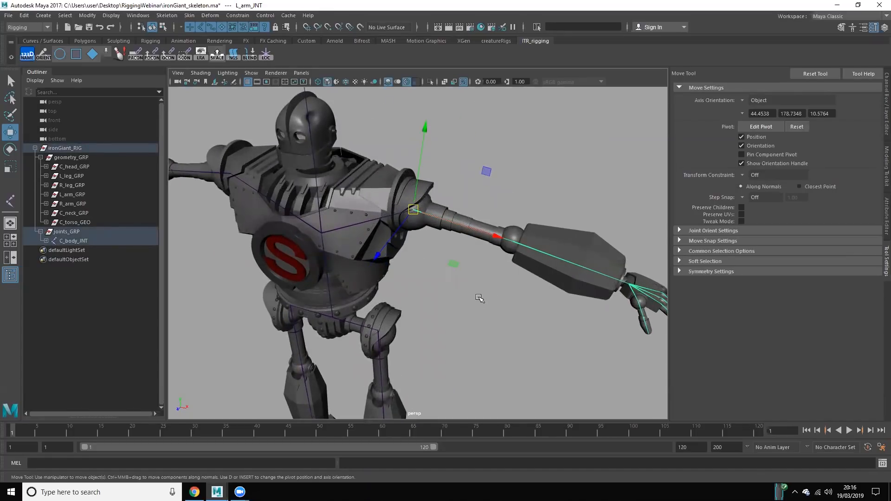
{"action": "left_click", "coordinate": [489, 313]}
{"action": "left_click_drag", "start_coordinate": [459, 208], "coordinate": [457, 268]}
{"action": "right_click_drag", "start_coordinate": [457, 266], "coordinate": [436, 280], "text": "alt"}
{"action": "left_click_drag", "start_coordinate": [436, 281], "coordinate": [441, 201], "text": "alt"}
{"action": "left_click_drag", "start_coordinate": [421, 232], "coordinate": [378, 260], "text": "alt"}
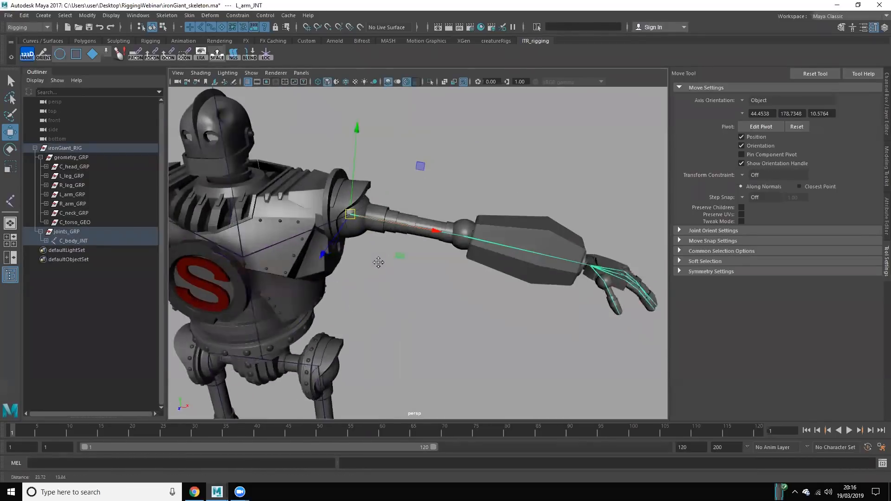
{"action": "middle_click_drag", "start_coordinate": [377, 260], "coordinate": [354, 290], "text": "alt"}
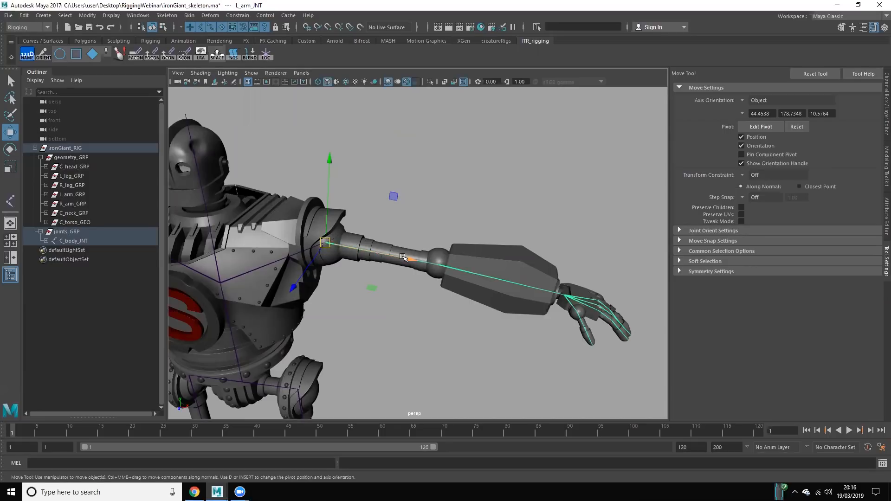
Step: Select the left elbow joint and walk through the shoulder, elbow and hand joints to compare their axis orientations
{"action": "left_click", "coordinate": [440, 272]}
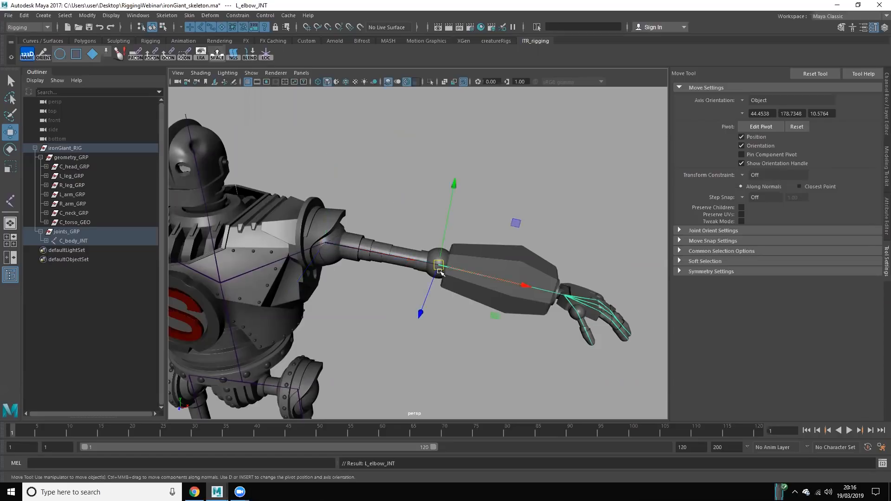
{"action": "key", "text": "Up"}
{"action": "key", "text": "Down"}
{"action": "key", "text": "Down"}
{"action": "key", "text": "Up"}
{"action": "key", "text": "Up"}
{"action": "key", "text": "Down"}
{"action": "key", "text": "Down"}
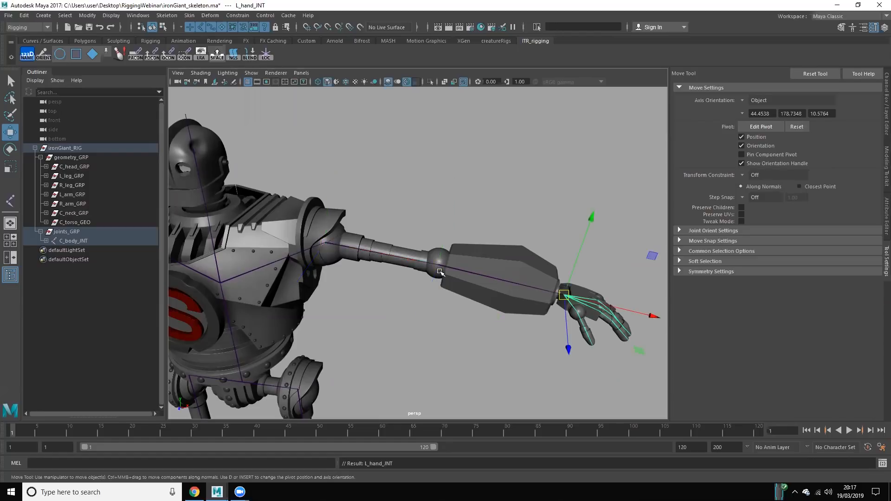
Step: Select the right arm joint at the shoulder and inspect its axis orientation up close
{"action": "left_click", "coordinate": [452, 199]}
{"action": "right_click_drag", "start_coordinate": [432, 215], "coordinate": [274, 218], "text": "alt"}
{"action": "middle_click_drag", "start_coordinate": [274, 218], "coordinate": [469, 209], "text": "alt"}
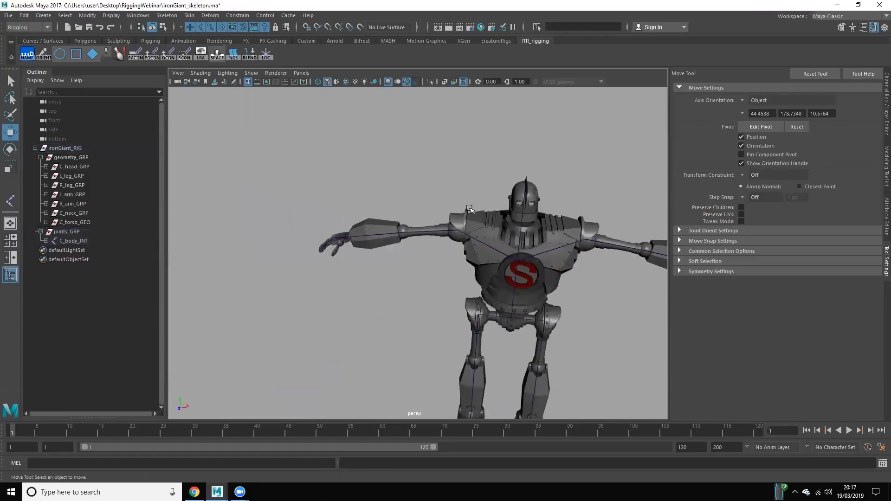
{"action": "right_click_drag", "start_coordinate": [483, 201], "coordinate": [487, 197]}
{"action": "left_click", "coordinate": [456, 198]}
{"action": "left_click_drag", "start_coordinate": [456, 198], "coordinate": [435, 249]}
{"action": "scroll", "coordinate": [436, 264], "scroll_direction": "up", "scroll_amount": 3}
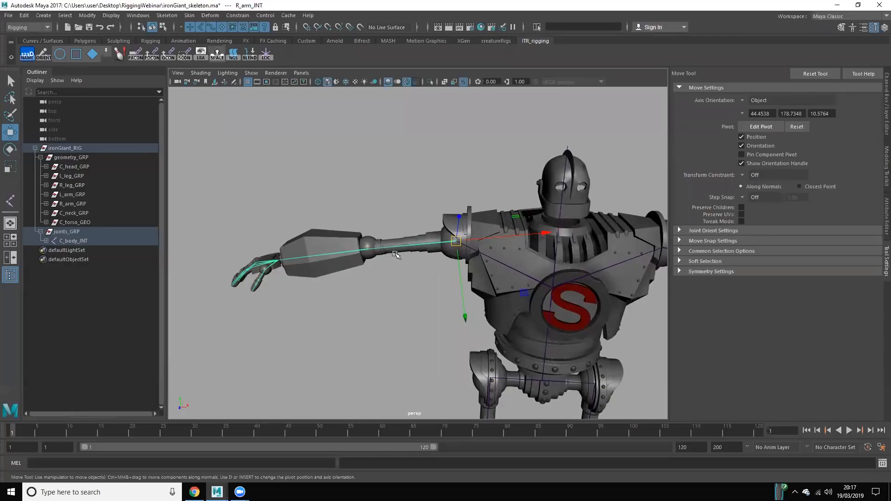
Step: Select both shoulder arm joints, rotate them together about Y to test the mirrored orientation, and undo the rotation
{"action": "left_click", "coordinate": [414, 286]}
{"action": "scroll", "coordinate": [389, 286], "scroll_direction": "down", "scroll_amount": 5}
{"action": "middle_click_drag", "start_coordinate": [388, 286], "coordinate": [376, 282], "text": "alt"}
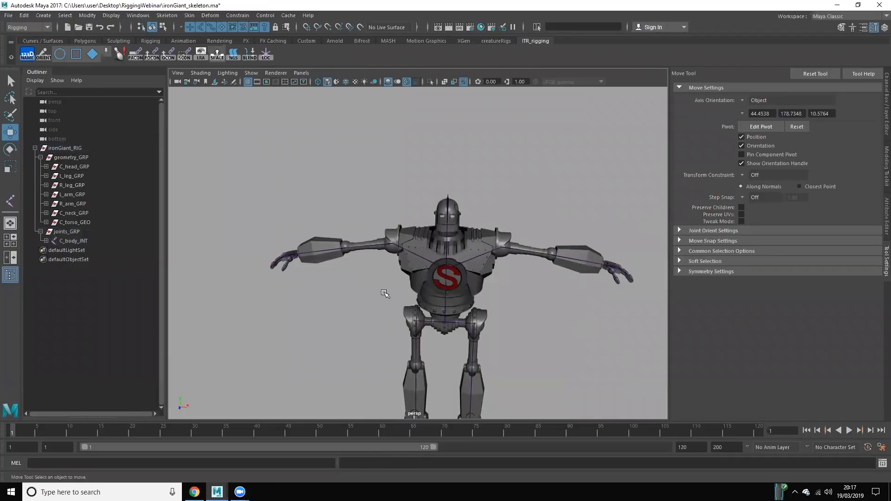
{"action": "left_click_drag", "start_coordinate": [369, 196], "coordinate": [356, 279]}
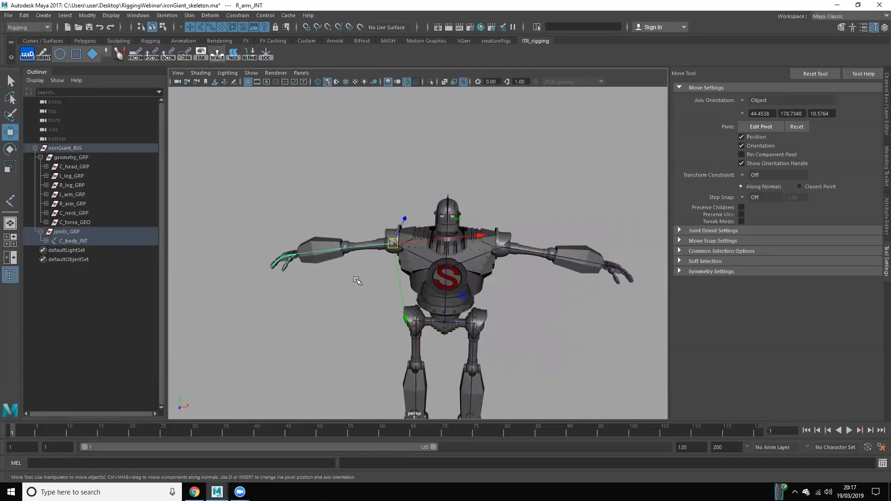
{"action": "key", "text": "q"}
{"action": "left_click_drag", "start_coordinate": [521, 232], "coordinate": [388, 252]}
{"action": "key", "text": "e"}
{"action": "key", "text": "ctrl+z"}
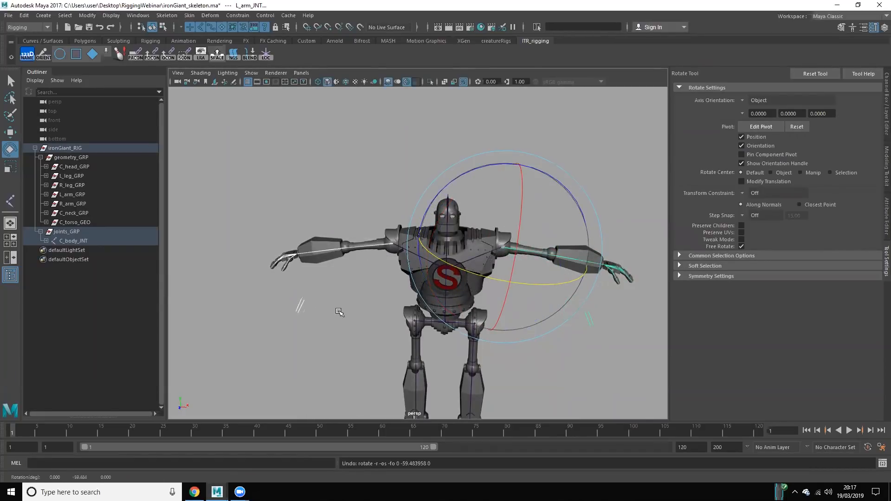
Step: Select both upper leg joints, rotate them together about Y to test the leg swing, and undo the rotation
{"action": "left_click", "coordinate": [342, 313]}
{"action": "right_click_drag", "start_coordinate": [345, 314], "coordinate": [360, 304], "text": "alt"}
{"action": "left_click_drag", "start_coordinate": [360, 305], "coordinate": [362, 317], "text": "alt"}
{"action": "middle_click_drag", "start_coordinate": [391, 315], "coordinate": [387, 306], "text": "alt"}
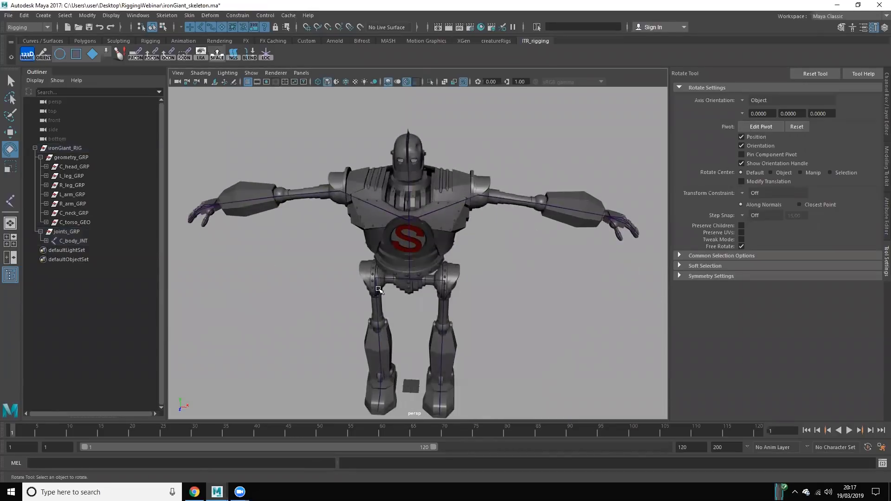
{"action": "left_click_drag", "start_coordinate": [337, 306], "coordinate": [522, 311]}
{"action": "left_click_drag", "start_coordinate": [521, 312], "coordinate": [417, 290], "text": "alt"}
{"action": "left_click_drag", "start_coordinate": [278, 154], "coordinate": [414, 219]}
{"action": "key", "text": "ctrl+z"}
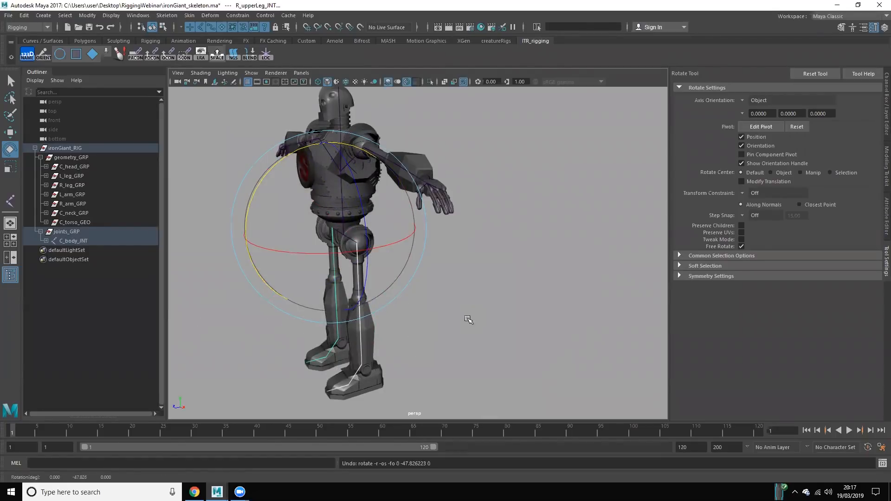
{"action": "left_click", "coordinate": [433, 330]}
{"action": "left_click_drag", "start_coordinate": [453, 314], "coordinate": [302, 265], "text": "alt"}
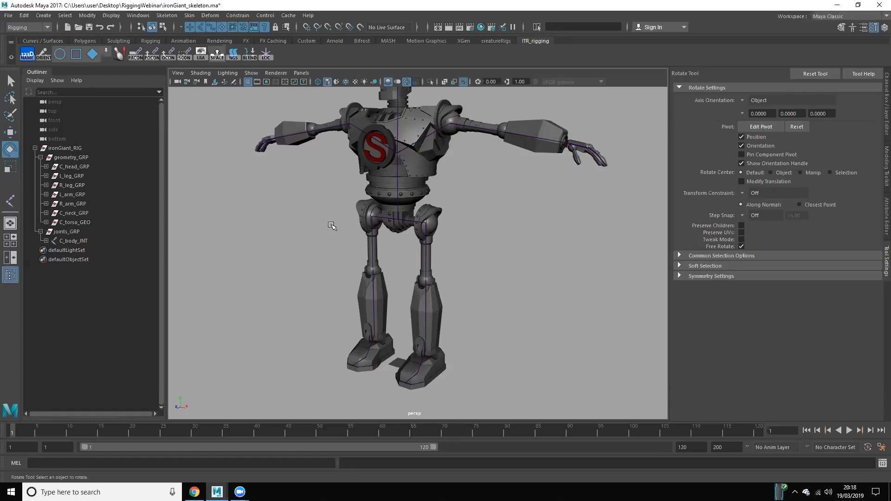
Step: Hide the whole ironGiant_RIG group to clear the perspective view down to the empty grid
{"action": "left_click", "coordinate": [76, 148]}
{"action": "key", "text": "h"}
{"action": "middle_click_drag", "start_coordinate": [483, 391], "coordinate": [535, 274], "text": "alt"}
{"action": "left_click", "coordinate": [535, 274]}
{"action": "left_click_drag", "start_coordinate": [467, 262], "coordinate": [424, 278], "text": "alt"}
{"action": "right_click_drag", "start_coordinate": [423, 278], "coordinate": [617, 309], "text": "alt"}
{"action": "middle_click_drag", "start_coordinate": [312, 274], "coordinate": [592, 253], "text": "alt"}
{"action": "right_click_drag", "start_coordinate": [593, 253], "coordinate": [613, 254], "text": "alt"}
{"action": "middle_click_drag", "start_coordinate": [612, 254], "coordinate": [372, 278], "text": "alt"}
{"action": "right_click_drag", "start_coordinate": [372, 277], "coordinate": [394, 292], "text": "alt"}
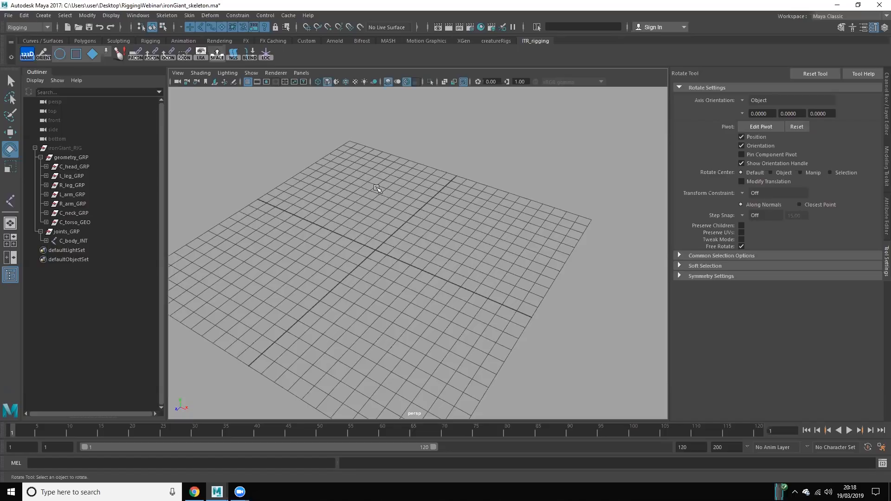
Step: Create a straight chain of three joints along the grid's X direction with the Joint tool
{"action": "scroll", "coordinate": [405, 251], "scroll_direction": "up", "scroll_amount": 3}
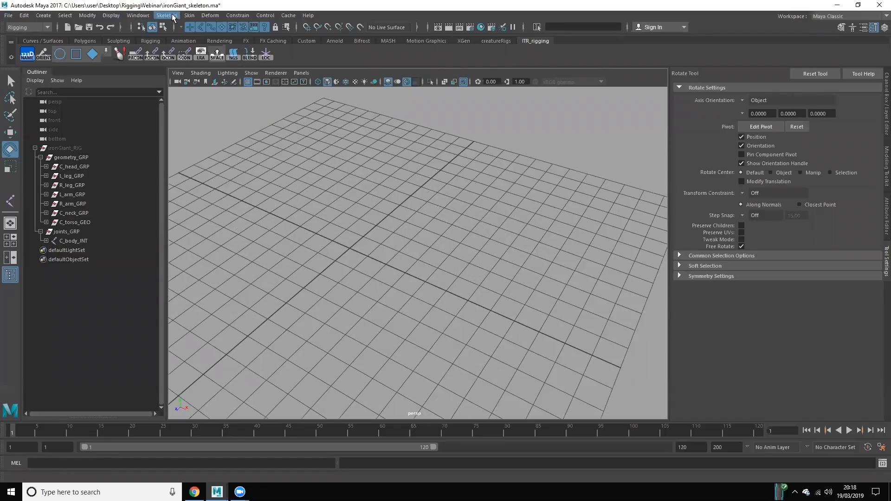
{"action": "left_click", "coordinate": [169, 16]}
{"action": "left_click", "coordinate": [191, 38]}
{"action": "left_click_drag", "start_coordinate": [344, 285], "coordinate": [313, 217], "text": "alt"}
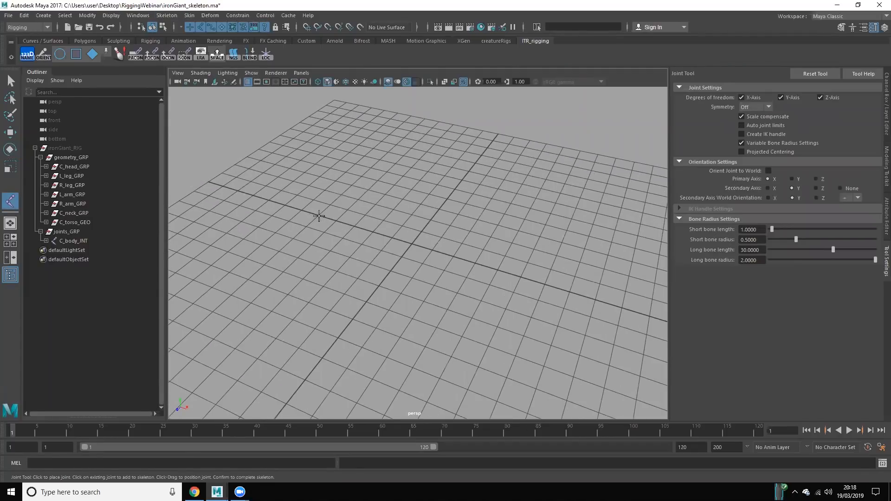
{"action": "left_click", "coordinate": [319, 216]}
{"action": "left_click", "coordinate": [412, 243]}
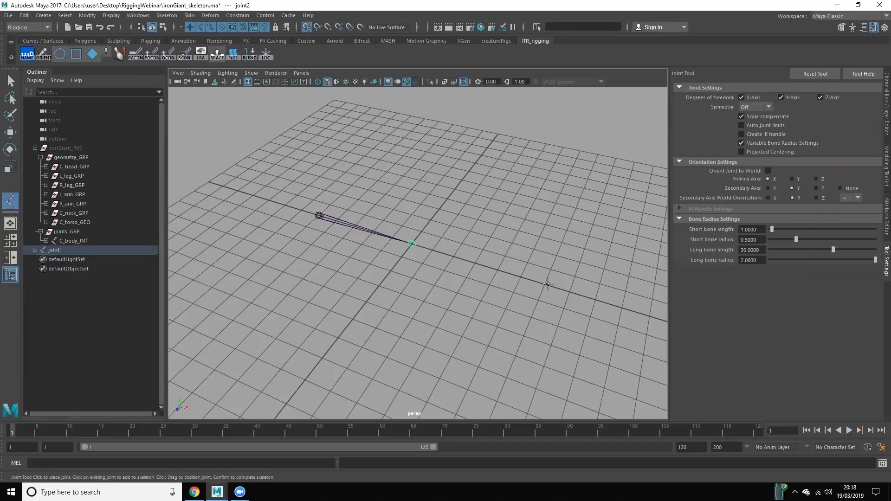
{"action": "left_click", "coordinate": [544, 284]}
{"action": "key", "text": "e"}
{"action": "left_click", "coordinate": [526, 329]}
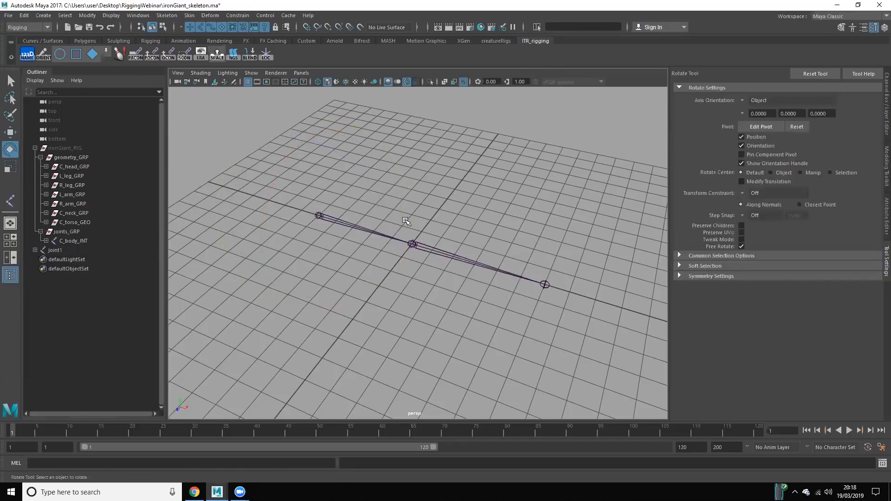
Step: Select the end joint of the new chain and expand the chain's hierarchy to inspect its parenting
{"action": "left_click", "coordinate": [547, 285]}
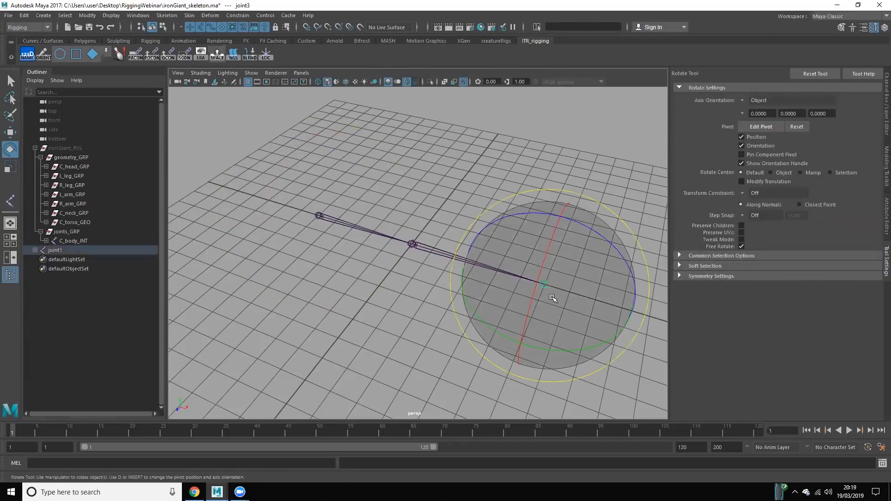
{"action": "key", "text": "w"}
{"action": "left_click_drag", "start_coordinate": [537, 322], "coordinate": [560, 248], "text": "alt"}
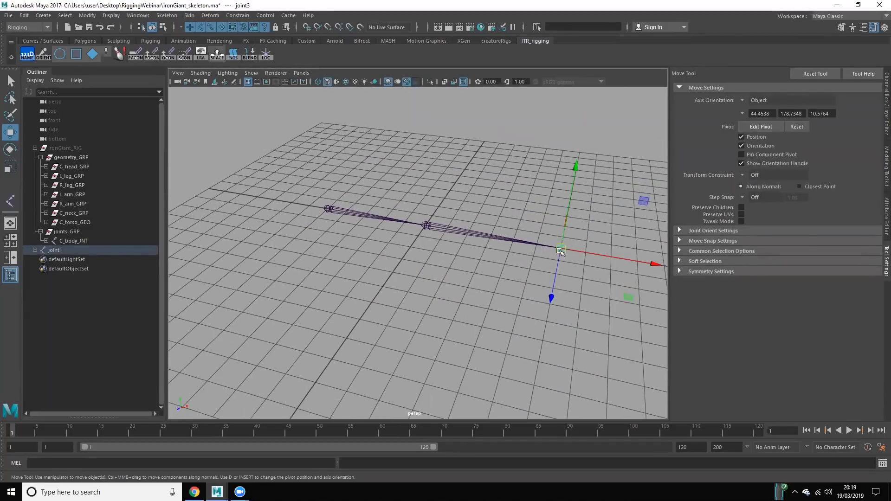
{"action": "left_click", "coordinate": [35, 249], "text": "shift"}
{"action": "left_click", "coordinate": [56, 250], "text": "shift"}
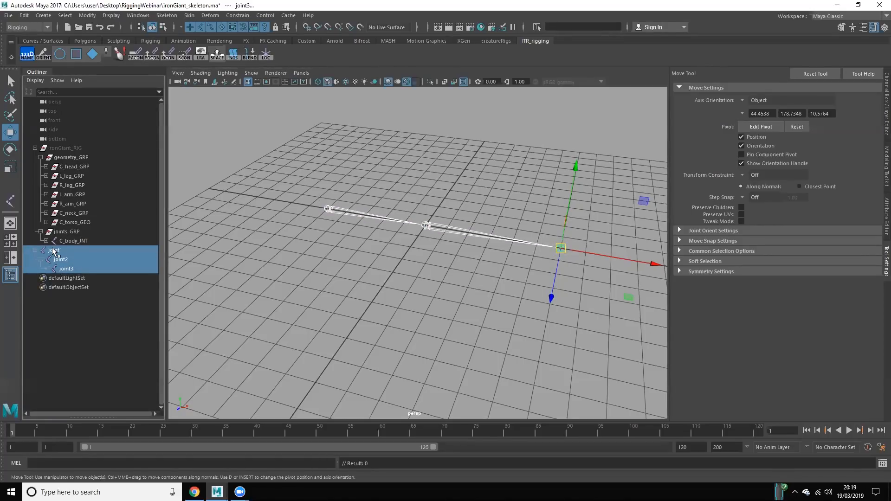
{"action": "left_click", "coordinate": [72, 269]}
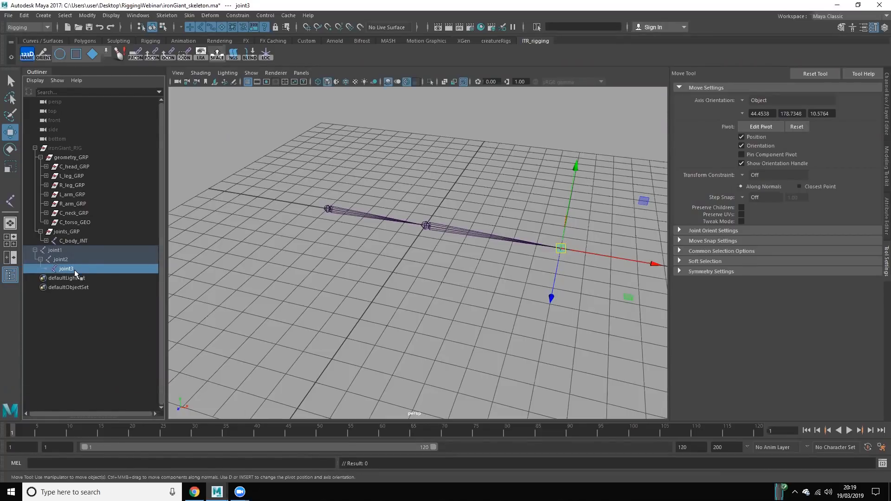
Step: Rotate the middle joint about its Z axis to swing the end of the chain upward
{"action": "left_click", "coordinate": [64, 259]}
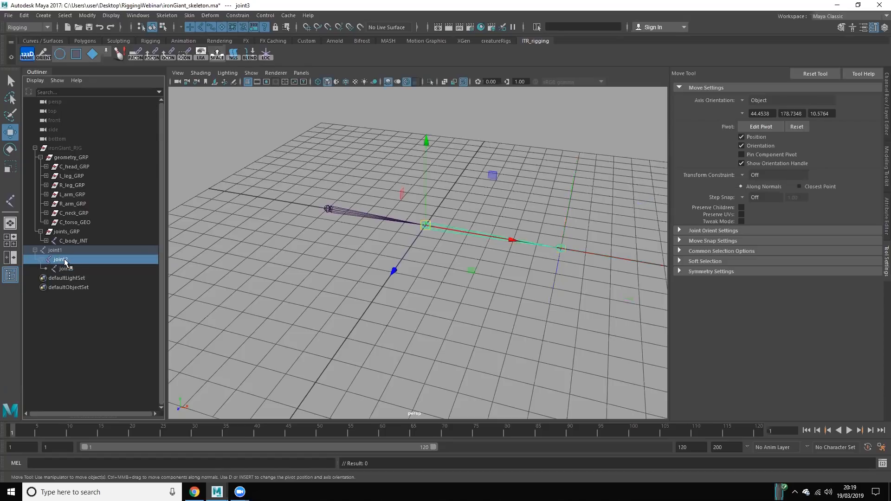
{"action": "key", "text": "e"}
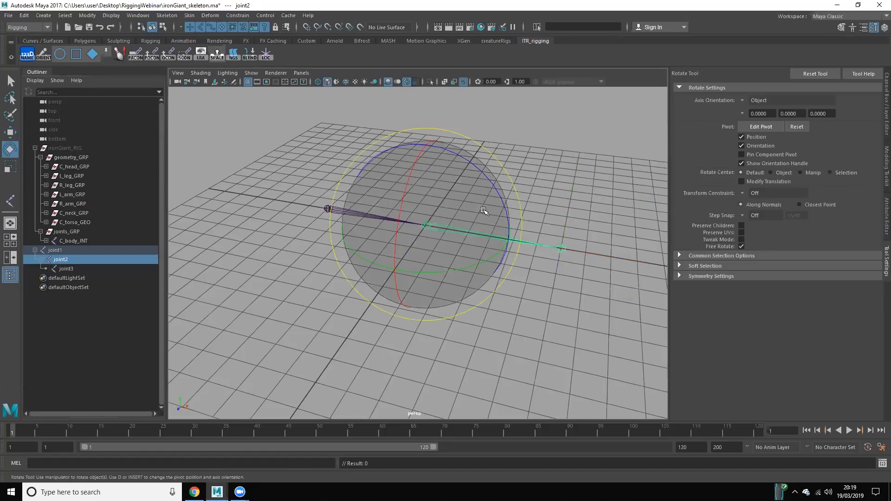
{"action": "left_click_drag", "start_coordinate": [491, 184], "coordinate": [539, 138]}
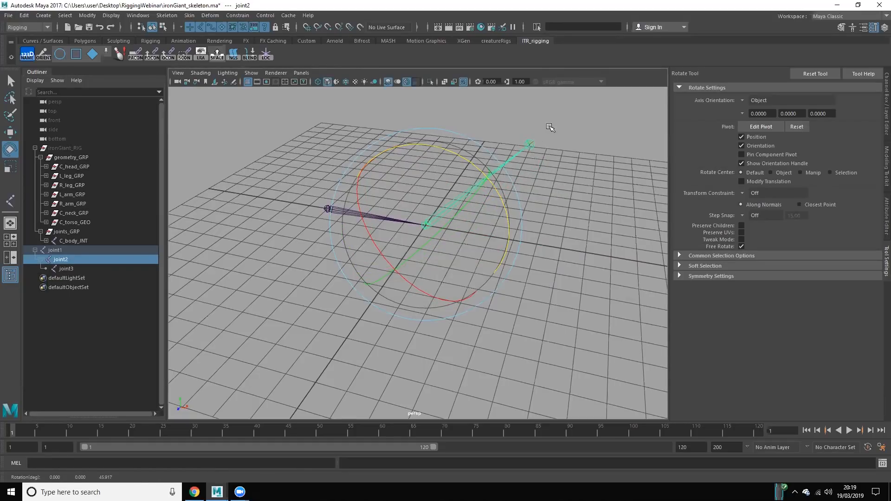
Step: Rotate the root joint about its Z axis to show the whole chain following, and undo the last rotation
{"action": "key", "text": "space"}
{"action": "key", "text": "space"}
{"action": "left_click", "coordinate": [299, 178]}
{"action": "left_click_drag", "start_coordinate": [319, 176], "coordinate": [351, 325]}
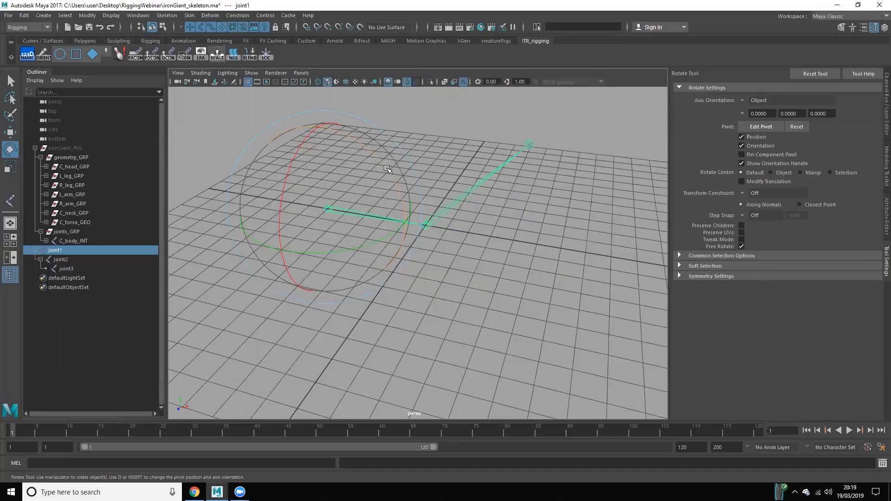
{"action": "left_click_drag", "start_coordinate": [387, 169], "coordinate": [381, 160]}
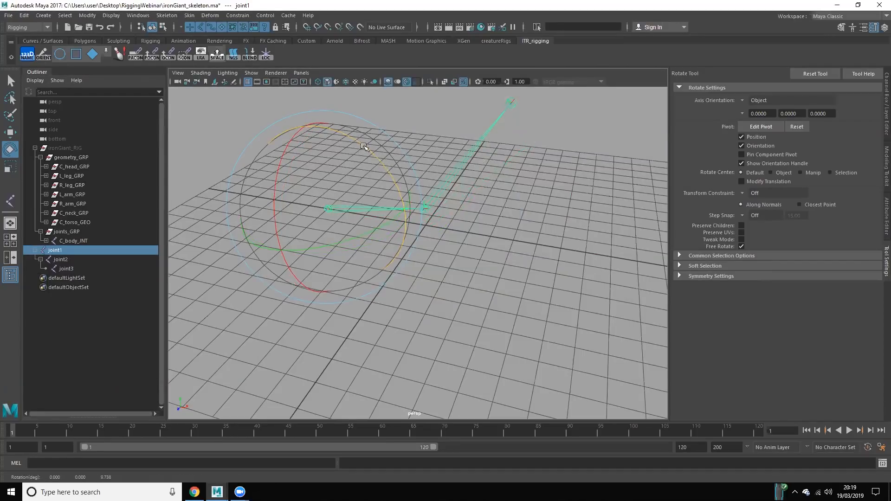
{"action": "left_click_drag", "start_coordinate": [331, 123], "coordinate": [321, 113]}
{"action": "scroll", "coordinate": [355, 185], "scroll_direction": "down", "scroll_amount": 5}
{"action": "left_click_drag", "start_coordinate": [352, 211], "coordinate": [392, 238], "text": "alt"}
{"action": "key", "text": "ctrl+z"}
Step: Compare the move axes of the chain's end joint with those of its root joint
{"action": "key", "text": "w"}
{"action": "scroll", "coordinate": [378, 285], "scroll_direction": "up", "scroll_amount": 5}
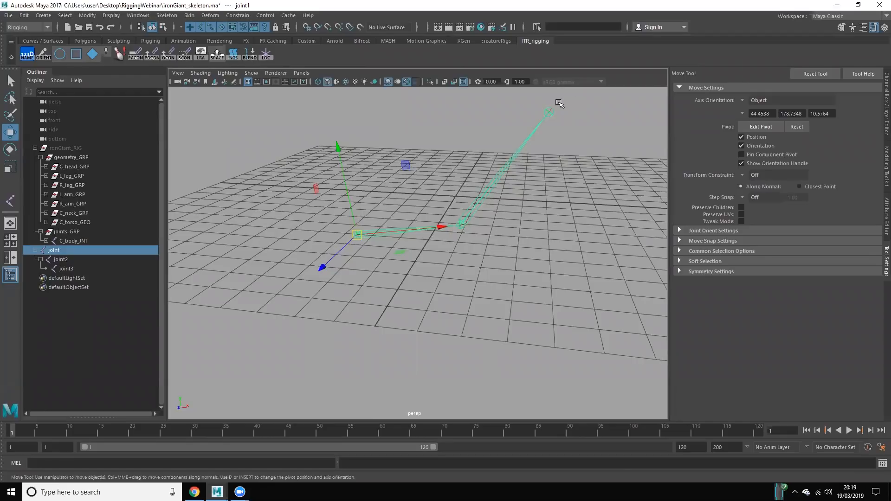
{"action": "left_click", "coordinate": [549, 112]}
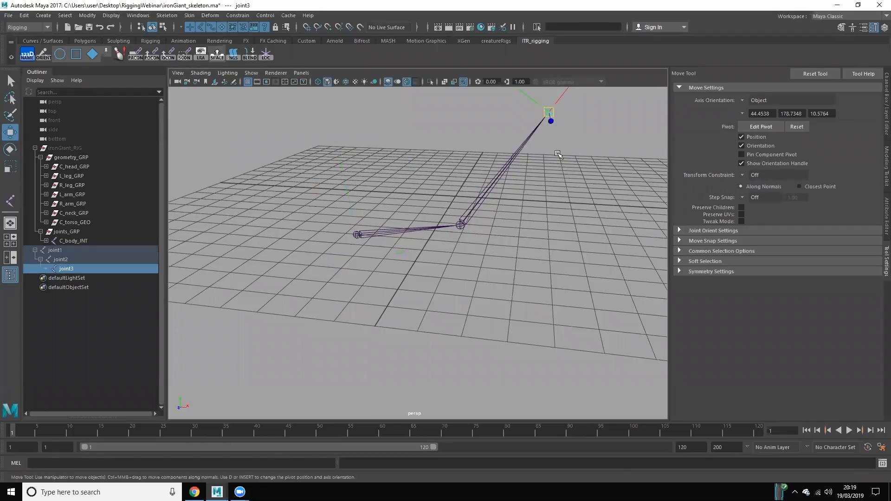
{"action": "left_click", "coordinate": [402, 214]}
{"action": "left_click_drag", "start_coordinate": [386, 213], "coordinate": [385, 272]}
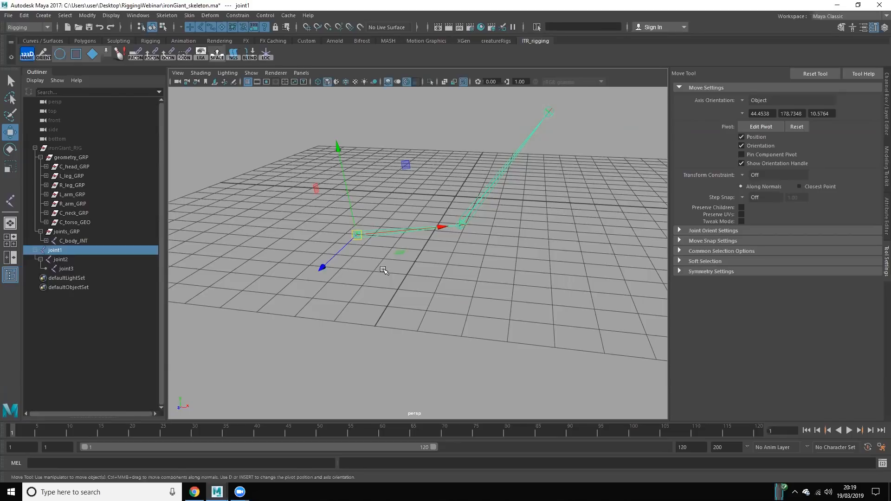
{"action": "left_click_drag", "start_coordinate": [405, 287], "coordinate": [414, 309], "text": "alt"}
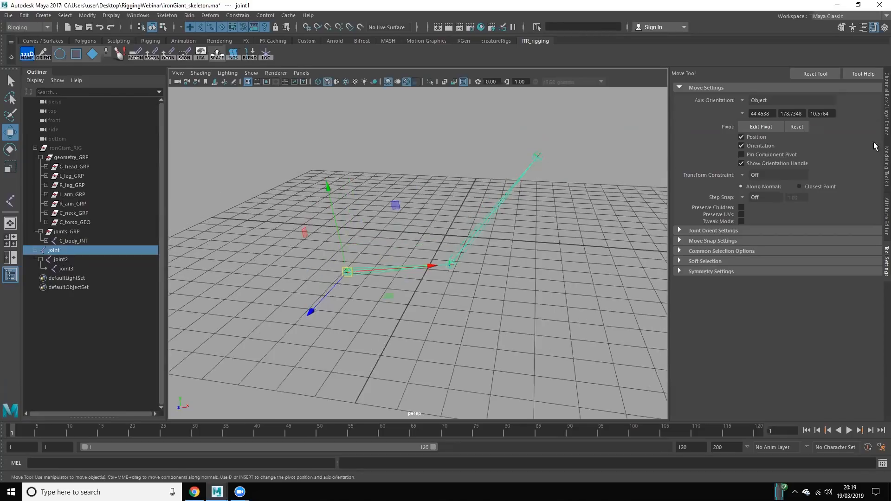
Step: Set the root joint's translation and rotation values to 0 and delete the whole test chain
{"action": "left_click", "coordinate": [882, 122]}
{"action": "left_click_drag", "start_coordinate": [872, 89], "coordinate": [867, 126]}
{"action": "type", "text": "0"}
{"action": "key", "text": "Return"}
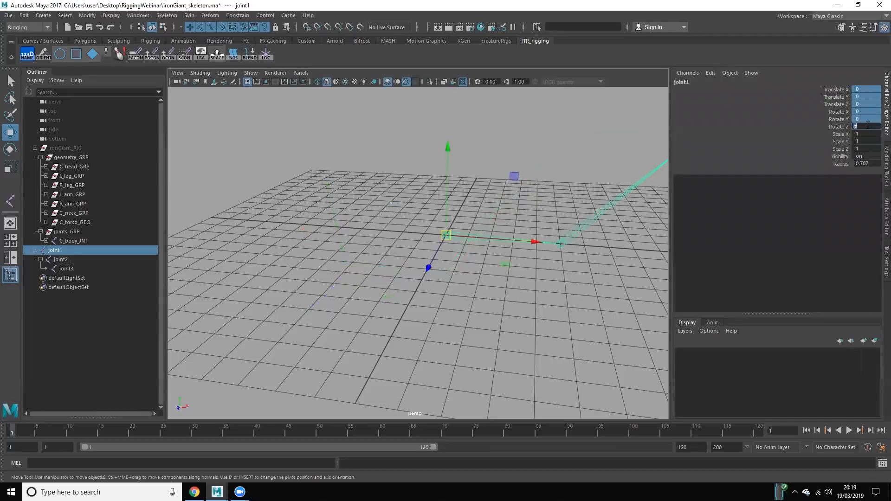
{"action": "left_click", "coordinate": [70, 251]}
{"action": "key", "text": "Delete"}
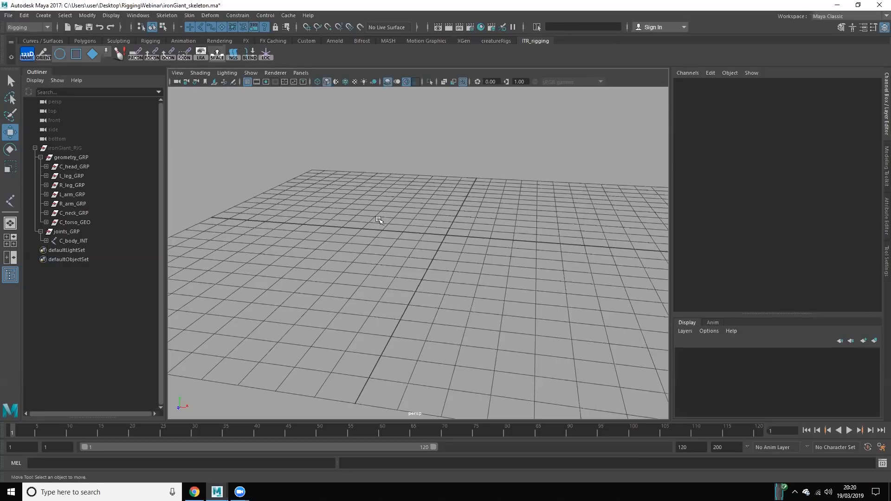
Step: Create a slightly bent chain of three joints snapped to the grid, starting at X -6
{"action": "left_click_drag", "start_coordinate": [430, 186], "coordinate": [446, 220], "text": "alt"}
{"action": "middle_click_drag", "start_coordinate": [374, 111], "coordinate": [390, 176], "text": "alt"}
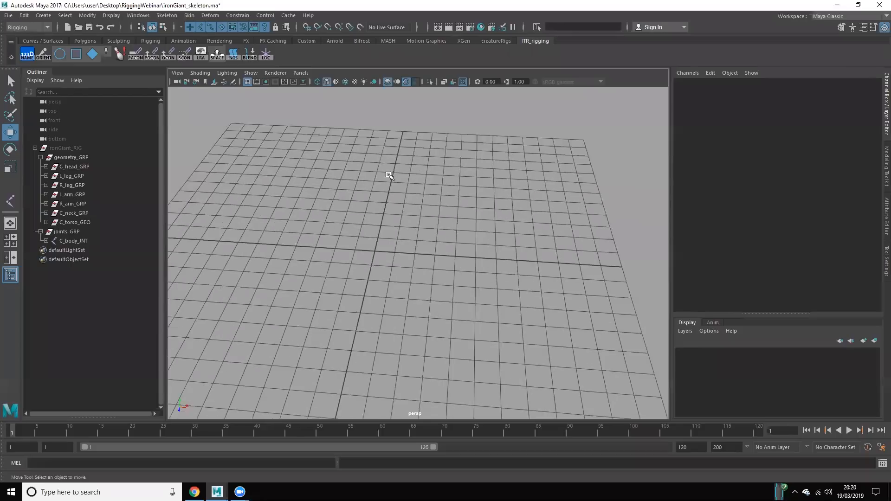
{"action": "left_click", "coordinate": [188, 15]}
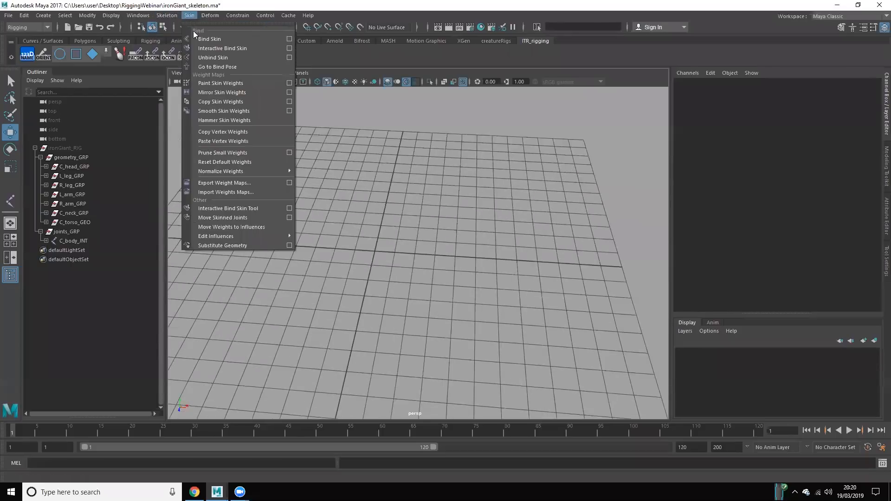
{"action": "mouse_move", "coordinate": [166, 15]}
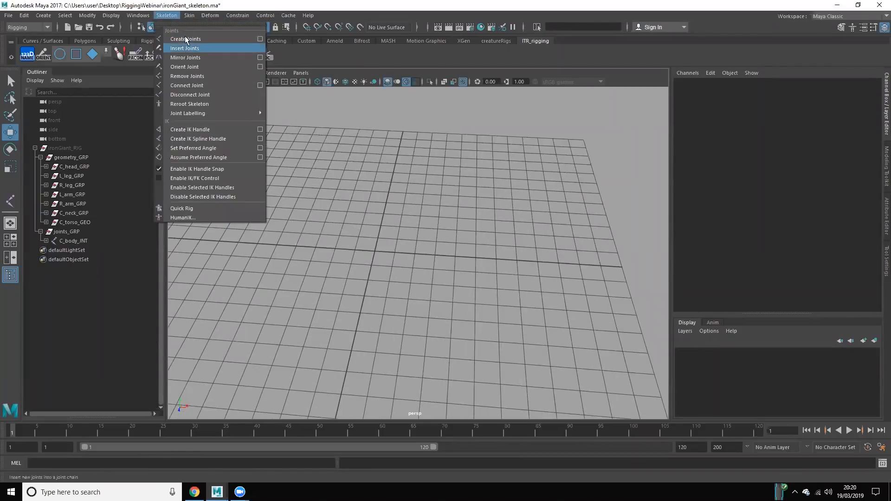
{"action": "left_click", "coordinate": [190, 39]}
{"action": "key", "text": "x"}
{"action": "left_click", "coordinate": [256, 243]}
{"action": "left_click", "coordinate": [376, 237]}
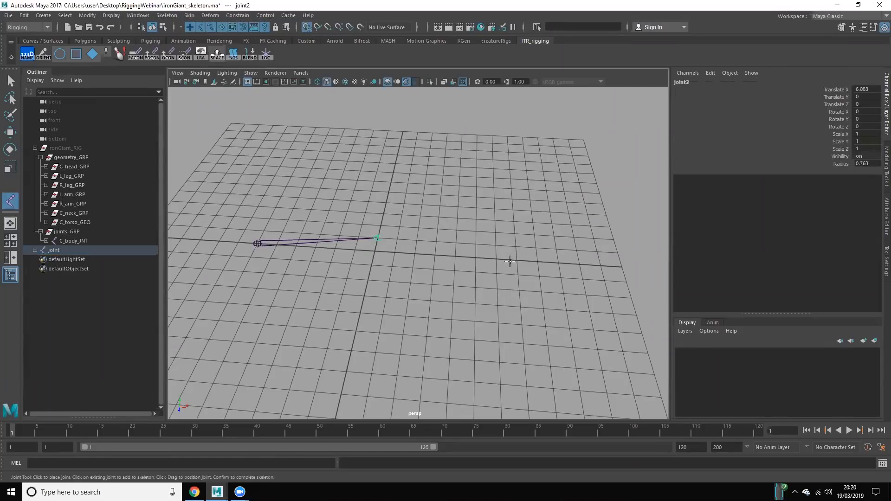
{"action": "left_click", "coordinate": [495, 259]}
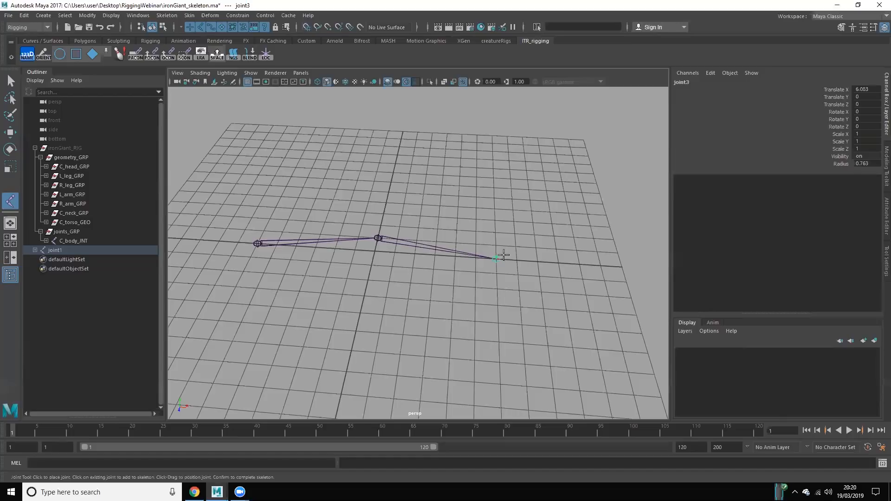
{"action": "key", "text": "Return"}
Step: Examine the bend of the new joint chain and the move axes of its middle joint, and clear the selection
{"action": "left_click_drag", "start_coordinate": [393, 296], "coordinate": [411, 324], "text": "alt"}
{"action": "right_click_drag", "start_coordinate": [412, 324], "coordinate": [419, 305], "text": "alt"}
{"action": "middle_click_drag", "start_coordinate": [417, 304], "coordinate": [429, 302], "text": "alt"}
{"action": "right_click_drag", "start_coordinate": [429, 302], "coordinate": [407, 302], "text": "alt"}
{"action": "left_click_drag", "start_coordinate": [466, 215], "coordinate": [451, 225], "text": "alt"}
{"action": "key", "text": "Down"}
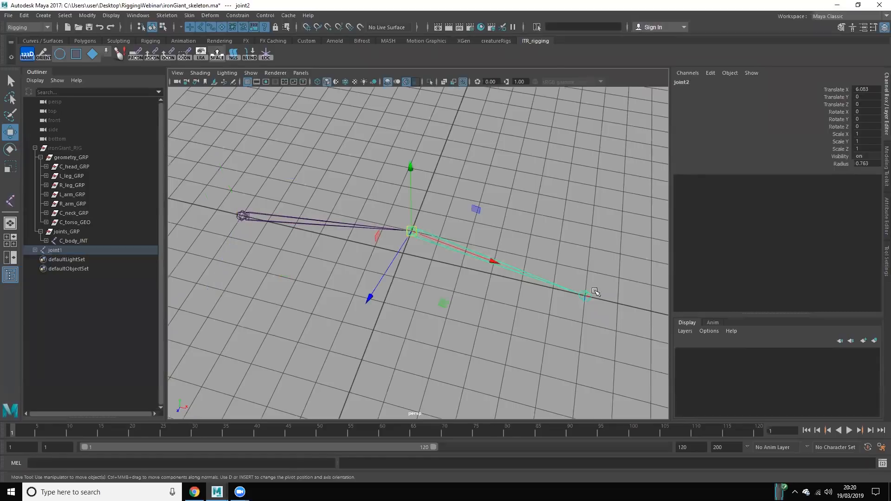
{"action": "left_click", "coordinate": [429, 309]}
{"action": "left_click_drag", "start_coordinate": [433, 300], "coordinate": [259, 340], "text": "alt"}
{"action": "left_click_drag", "start_coordinate": [366, 133], "coordinate": [301, 302]}
{"action": "left_click", "coordinate": [263, 228]}
{"action": "left_click_drag", "start_coordinate": [280, 363], "coordinate": [300, 209]}
{"action": "left_click", "coordinate": [300, 209]}
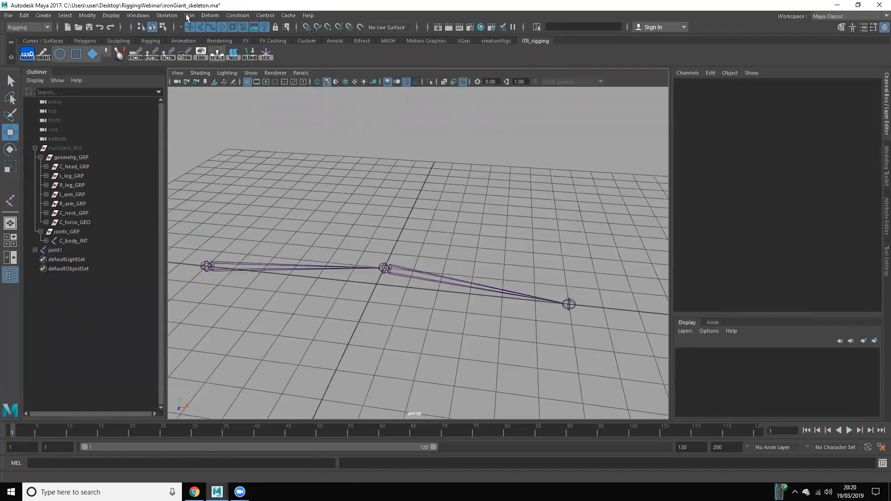
Step: Create an IK handle from the chain's root joint to its end joint and select that handle
{"action": "left_click", "coordinate": [167, 15]}
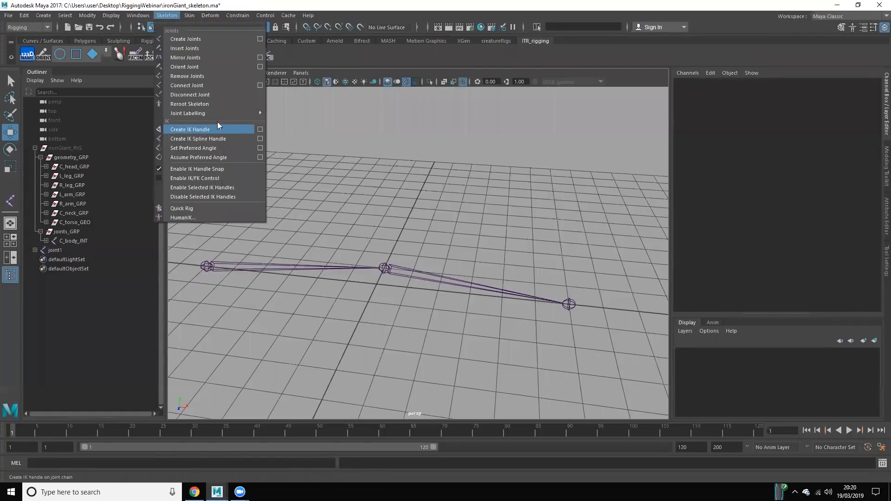
{"action": "left_click", "coordinate": [211, 127]}
{"action": "left_click", "coordinate": [206, 266]}
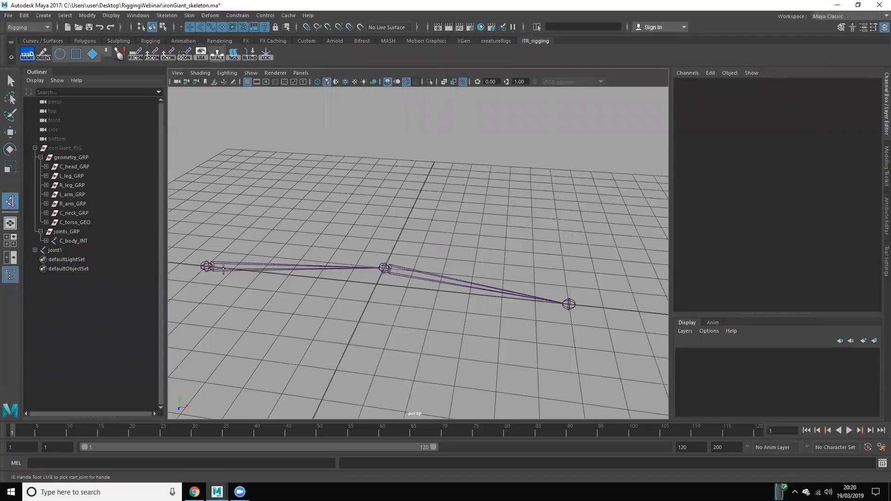
{"action": "left_click", "coordinate": [570, 306]}
{"action": "key", "text": "w"}
{"action": "left_click", "coordinate": [69, 268]}
{"action": "left_click", "coordinate": [70, 261]}
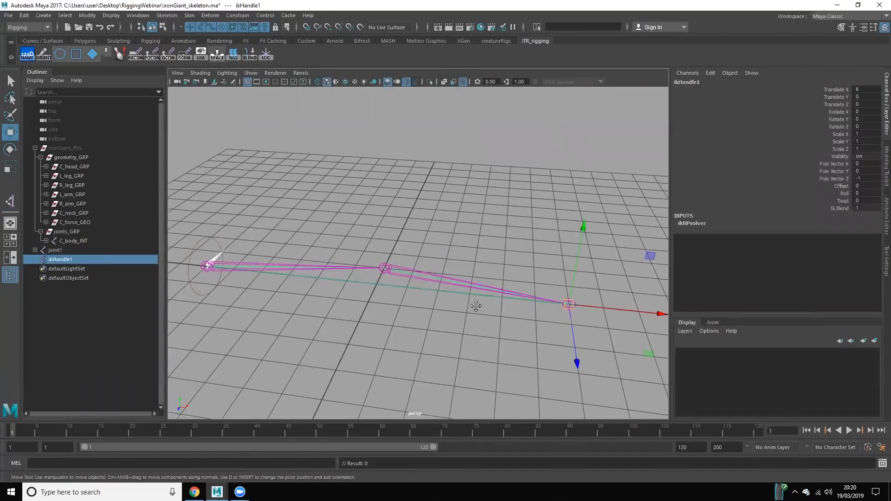
Step: Move the IK handle up and back to about X 1.8, Y 5.2, Z -2.2 to bend the chain
{"action": "scroll", "coordinate": [475, 306], "scroll_direction": "down", "scroll_amount": 2}
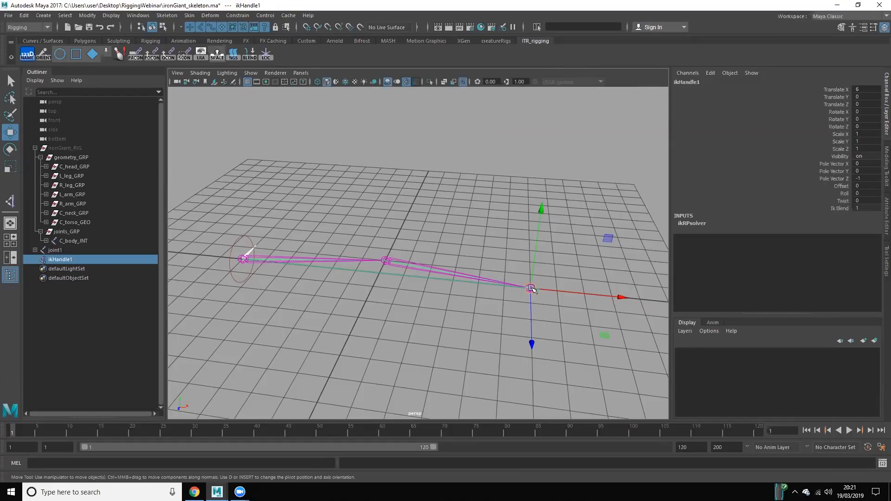
{"action": "left_click_drag", "start_coordinate": [531, 288], "coordinate": [434, 133]}
{"action": "left_click_drag", "start_coordinate": [432, 205], "coordinate": [291, 205], "text": "alt"}
Step: Check the rotation values of the chain's middle joint and clear the selection
{"action": "left_click", "coordinate": [288, 210]}
{"action": "middle_click_drag", "start_coordinate": [351, 236], "coordinate": [387, 246], "text": "alt"}
{"action": "left_click_drag", "start_coordinate": [387, 247], "coordinate": [366, 222], "text": "alt"}
{"action": "left_click_drag", "start_coordinate": [838, 115], "coordinate": [841, 128]}
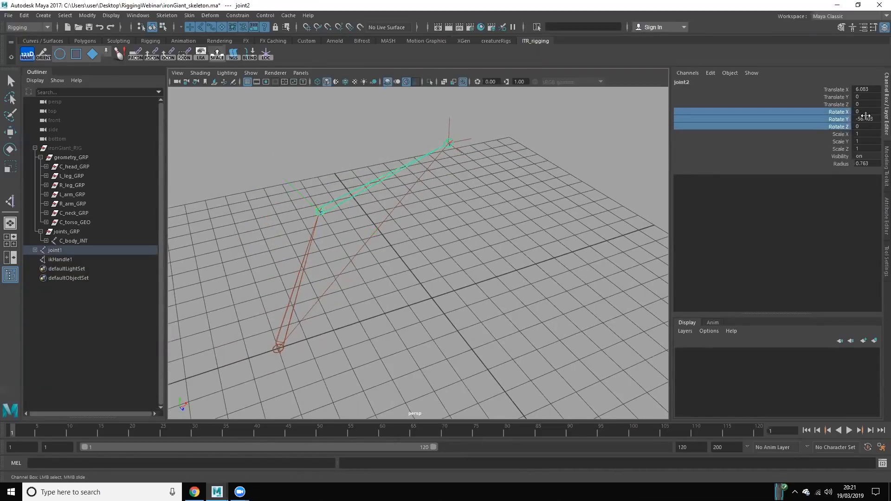
{"action": "left_click", "coordinate": [412, 243]}
{"action": "left_click_drag", "start_coordinate": [486, 247], "coordinate": [424, 235], "text": "alt"}
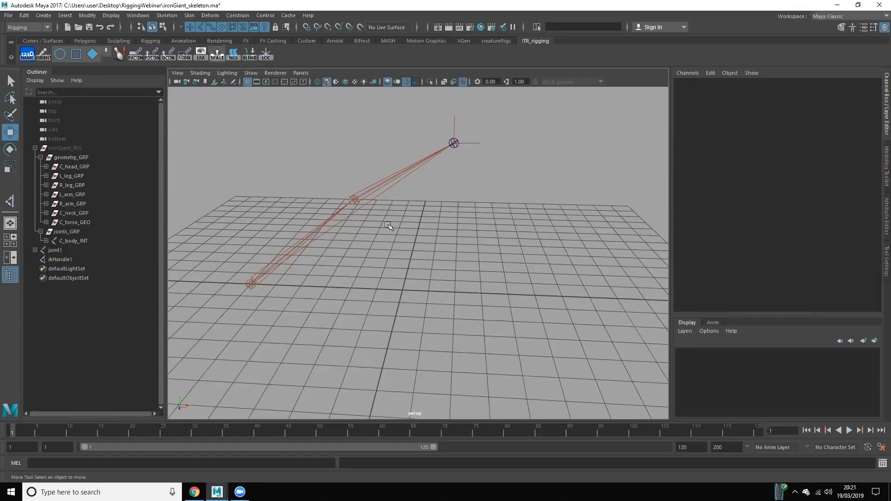
Step: Set the IK handle's X, Y and Z translation to 0
{"action": "left_click_drag", "start_coordinate": [434, 112], "coordinate": [492, 149]}
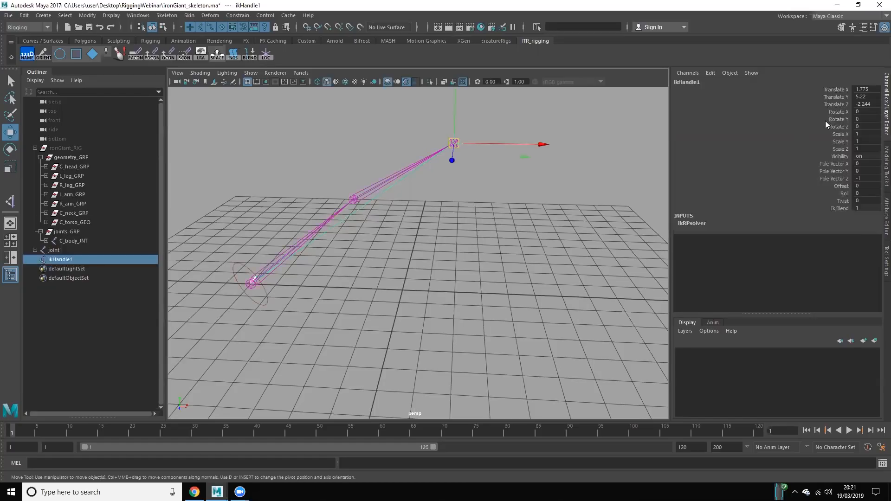
{"action": "left_click_drag", "start_coordinate": [867, 91], "coordinate": [863, 105]}
{"action": "type", "text": "0"}
{"action": "key", "text": "Return"}
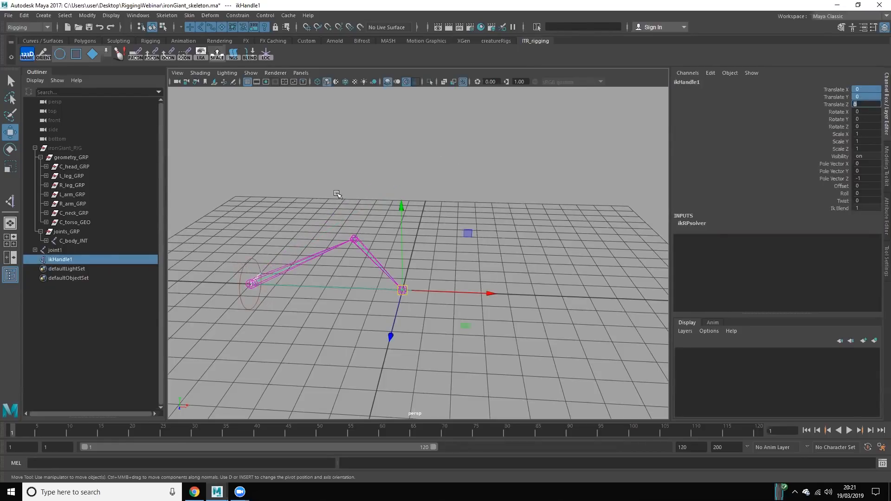
Step: Delete the test joint chain with its IK handle and collapse joints_GRP in the scene hierarchy
{"action": "left_click", "coordinate": [89, 250], "text": "ctrl"}
{"action": "key", "text": "Delete"}
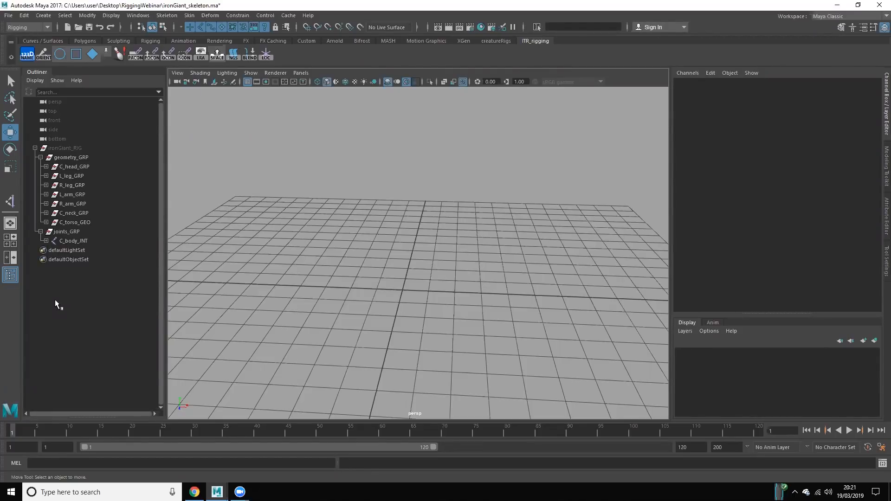
{"action": "left_click", "coordinate": [41, 231]}
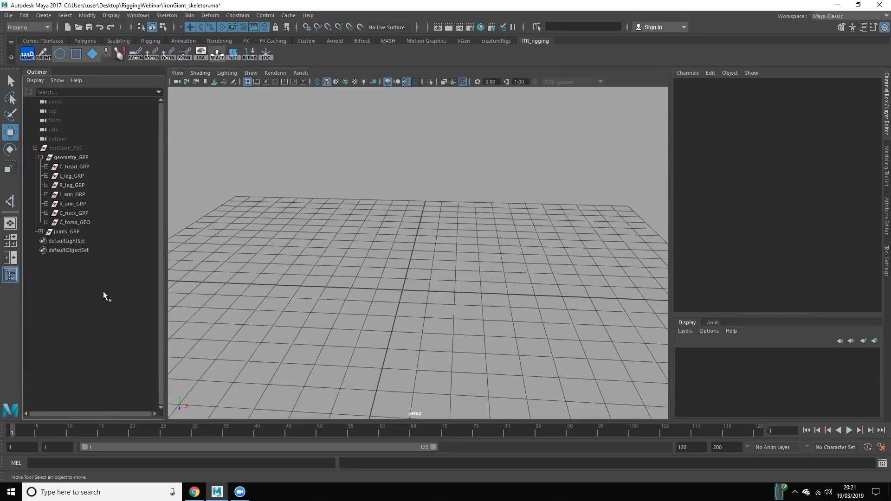
{"action": "left_click", "coordinate": [297, 229]}
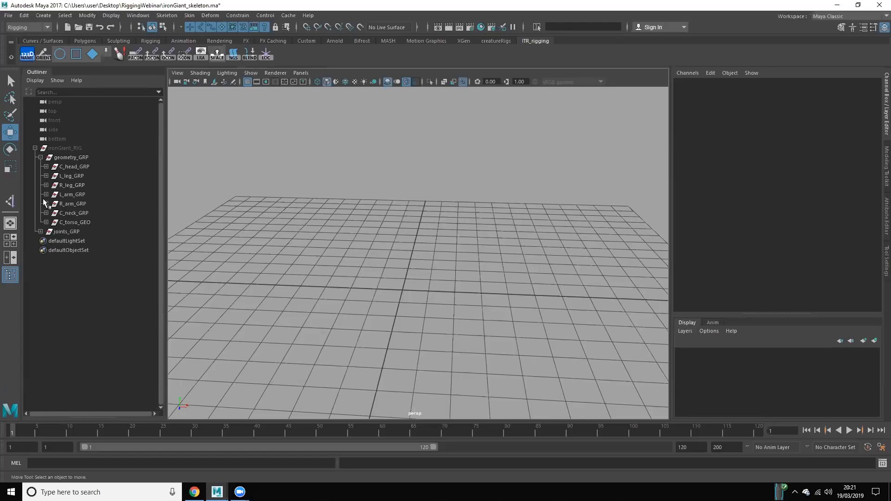
Step: Unhide ironGiant_RIG and bring the character into view
{"action": "left_click", "coordinate": [81, 148]}
{"action": "key", "text": "shift+h"}
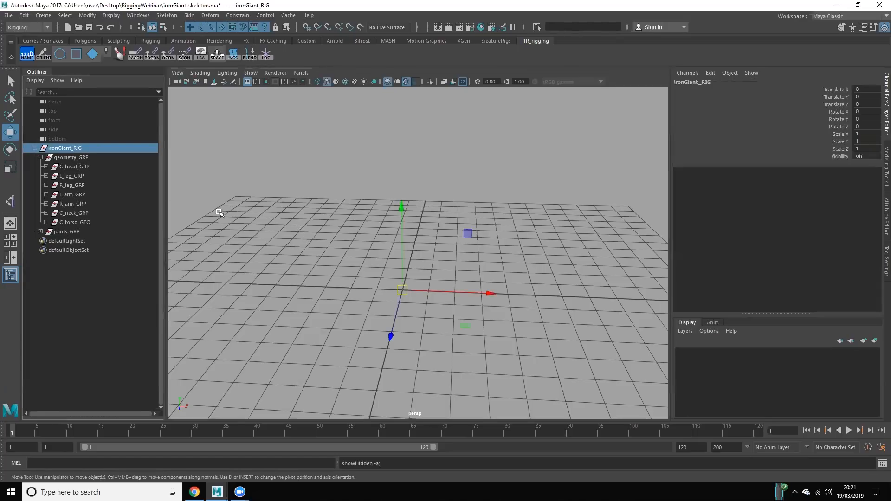
{"action": "scroll", "coordinate": [377, 271], "scroll_direction": "down", "scroll_amount": 10}
{"action": "scroll", "coordinate": [422, 230], "scroll_direction": "down", "scroll_amount": 10}
{"action": "left_click", "coordinate": [485, 296]}
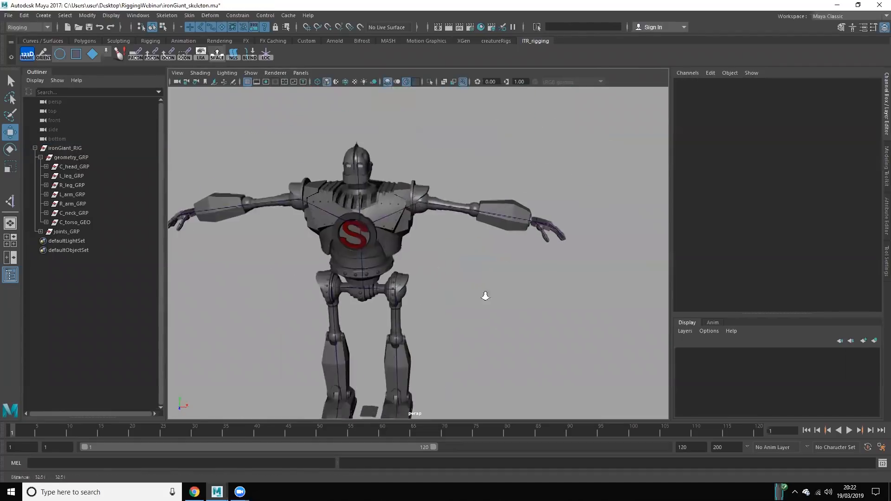
Step: Inspect the Iron Giant's full body and the joints running through its torso, arms and legs
{"action": "scroll", "coordinate": [534, 310], "scroll_direction": "up", "scroll_amount": 6}
{"action": "left_click", "coordinate": [472, 179]}
{"action": "left_click", "coordinate": [452, 219]}
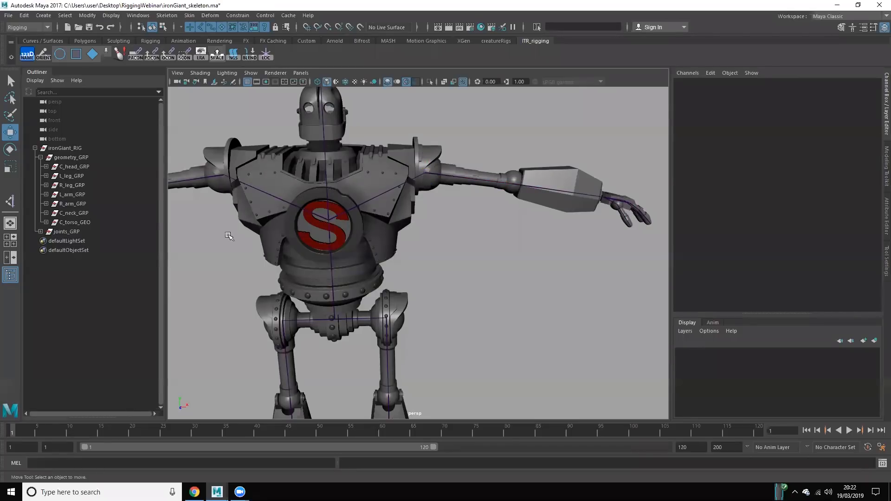
{"action": "scroll", "coordinate": [228, 236], "scroll_direction": "down", "scroll_amount": 3}
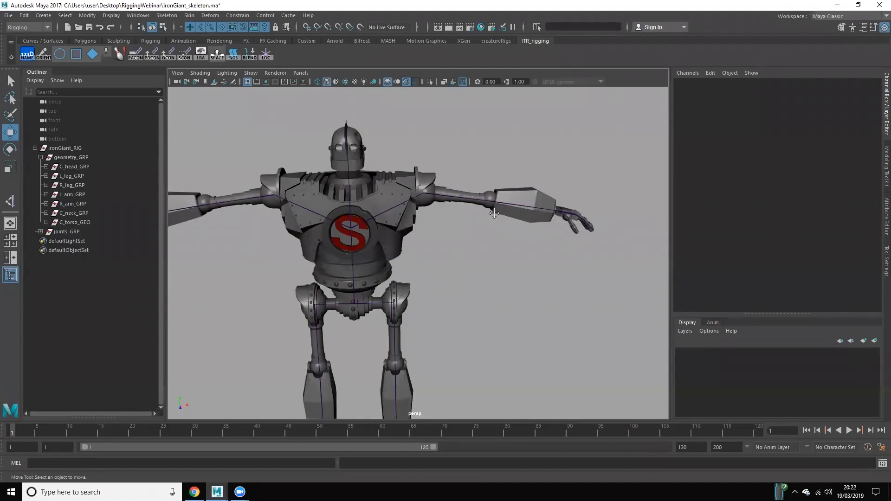
{"action": "right_click_drag", "start_coordinate": [492, 211], "coordinate": [451, 250], "text": "alt"}
{"action": "middle_click_drag", "start_coordinate": [451, 249], "coordinate": [483, 224], "text": "alt"}
{"action": "left_click_drag", "start_coordinate": [482, 224], "coordinate": [482, 247], "text": "alt"}
{"action": "middle_click_drag", "start_coordinate": [398, 207], "coordinate": [400, 233], "text": "alt"}
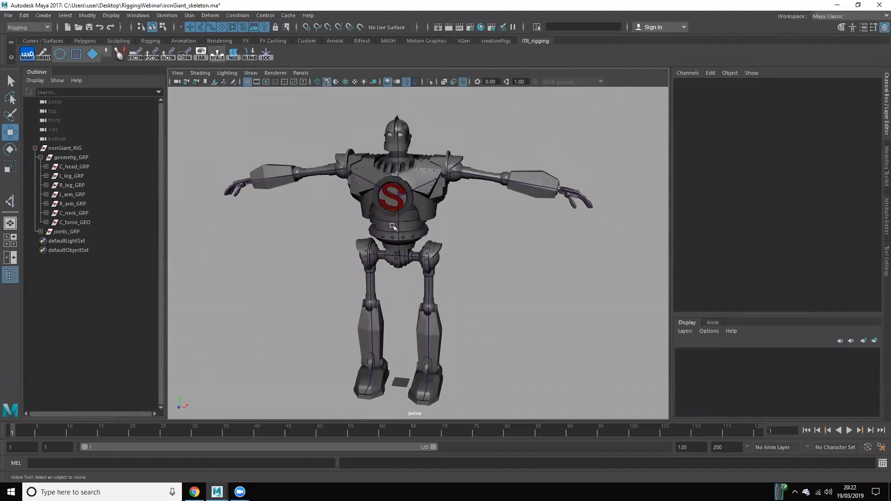
{"action": "key", "text": "ctrl+z"}
{"action": "key", "text": "ctrl+z"}
Step: Hide every geometry group of the robot except L_arm_GRP
{"action": "left_click", "coordinate": [74, 175]}
{"action": "left_click", "coordinate": [73, 194]}
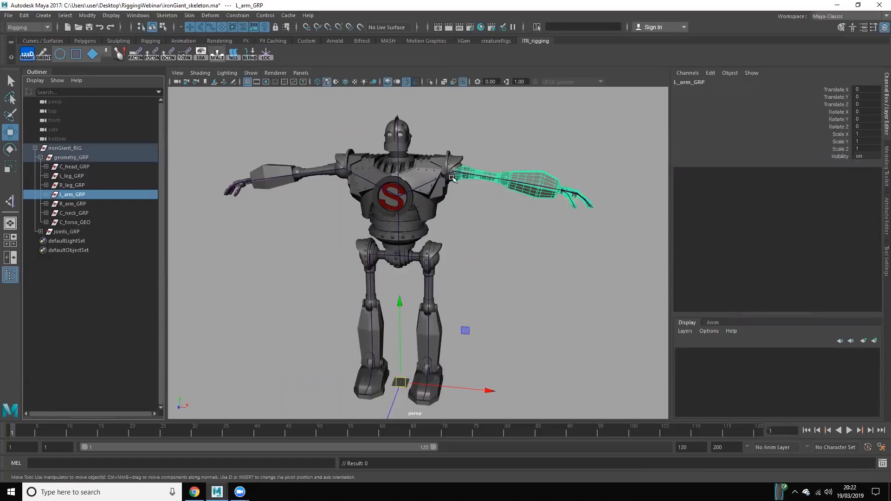
{"action": "left_click", "coordinate": [76, 180]}
{"action": "left_click_drag", "start_coordinate": [76, 169], "coordinate": [79, 221]}
{"action": "key", "text": "h"}
{"action": "key", "text": "h"}
{"action": "left_click", "coordinate": [280, 242]}
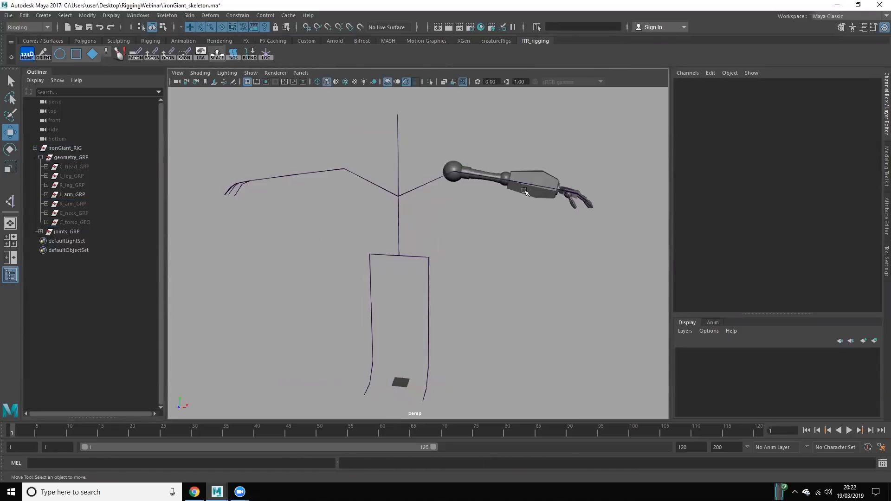
Step: Hide the R_upperLeg_JNT and L_upperLeg_JNT joint chains under C_body_JNT
{"action": "left_click", "coordinate": [40, 231]}
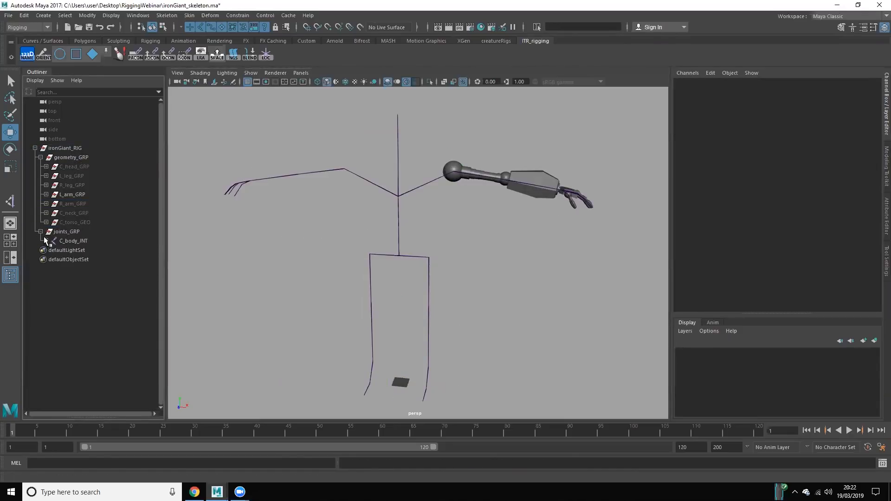
{"action": "left_click", "coordinate": [46, 241]}
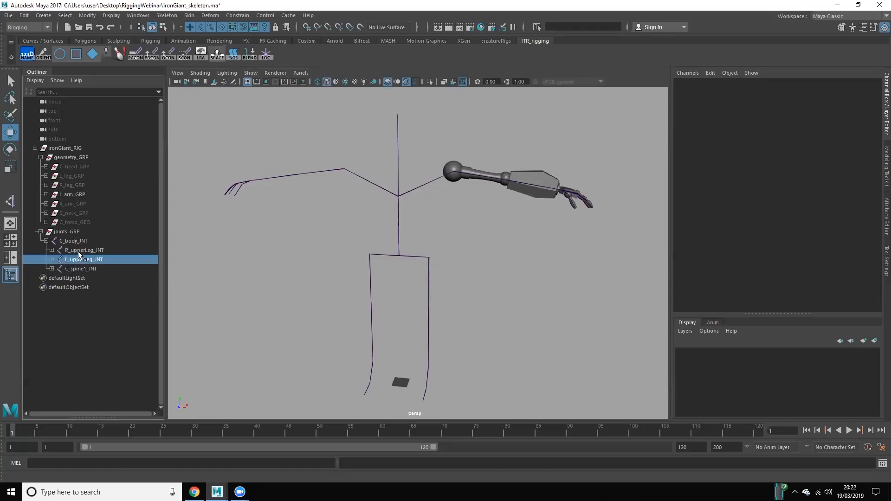
{"action": "left_click_drag", "start_coordinate": [78, 252], "coordinate": [78, 259]}
{"action": "key", "text": "h"}
Step: Expand the spine joint hierarchy and hide the R_arm_JNT chain
{"action": "left_click", "coordinate": [51, 269]}
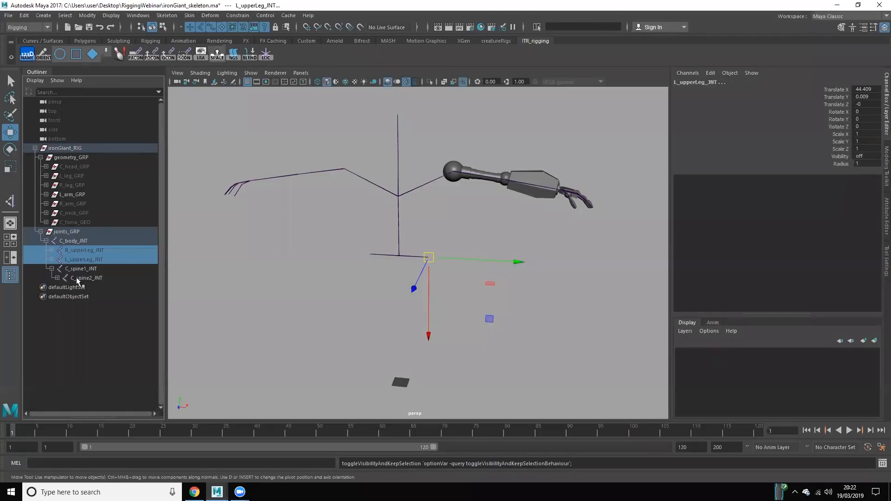
{"action": "left_click", "coordinate": [56, 278], "text": "shift"}
{"action": "scroll", "coordinate": [129, 344], "scroll_direction": "down", "scroll_amount": 2}
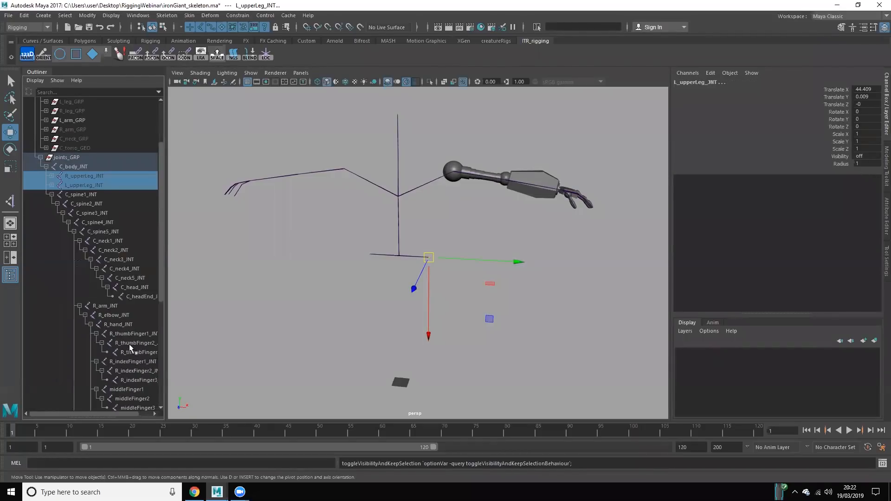
{"action": "left_click", "coordinate": [112, 308]}
{"action": "key", "text": "h"}
{"action": "left_click", "coordinate": [541, 292]}
Step: Duplicate the L_arm_JNT chain, unparent the copy to the top level of the scene, and collapse joints_GRP
{"action": "middle_click_drag", "start_coordinate": [462, 248], "coordinate": [407, 305], "text": "alt"}
{"action": "right_click_drag", "start_coordinate": [457, 309], "coordinate": [543, 318], "text": "alt"}
{"action": "mouse_move", "coordinate": [543, 318]}
{"action": "middle_mouse_down", "text": "alt"}
{"action": "mouse_move", "coordinate": [469, 306]}
{"action": "mouse_move", "coordinate": [497, 299]}
{"action": "middle_mouse_up", "text": "alt"}
{"action": "middle_click_drag", "start_coordinate": [402, 253], "coordinate": [403, 250], "text": "alt"}
{"action": "left_click", "coordinate": [352, 188]}
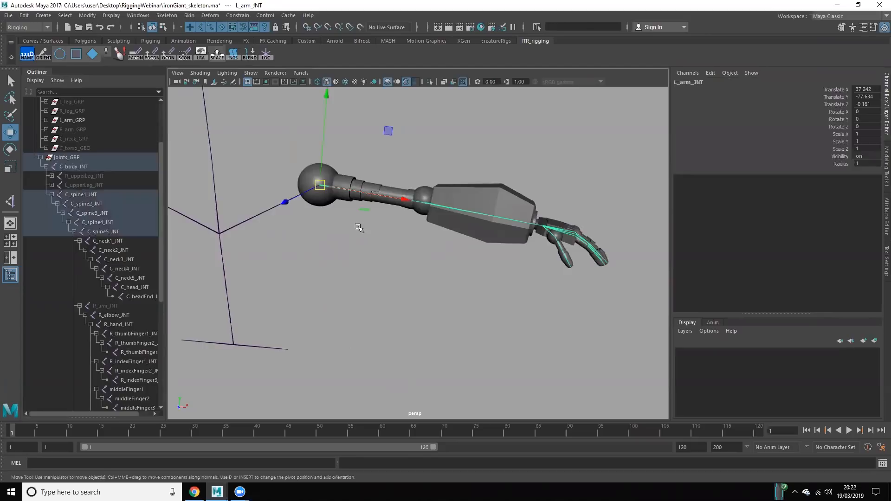
{"action": "scroll", "coordinate": [107, 254], "scroll_direction": "down", "scroll_amount": 7}
{"action": "key", "text": "ctrl+d"}
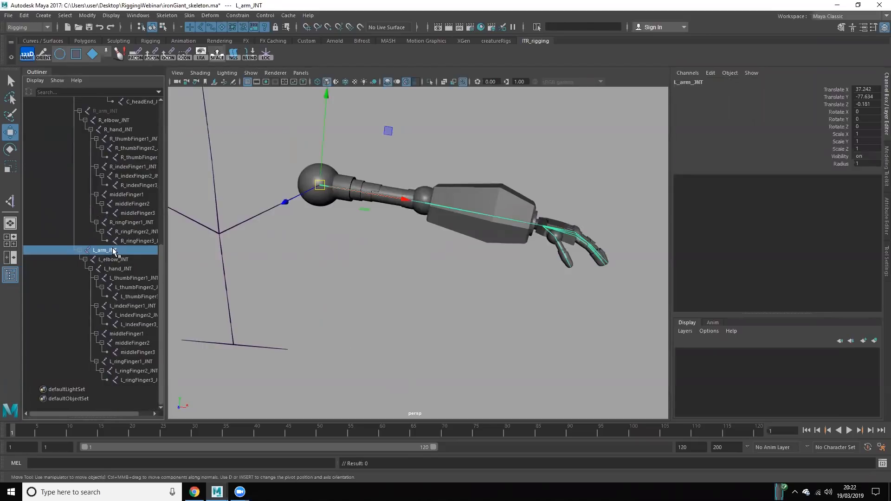
{"action": "key", "text": "shift+p"}
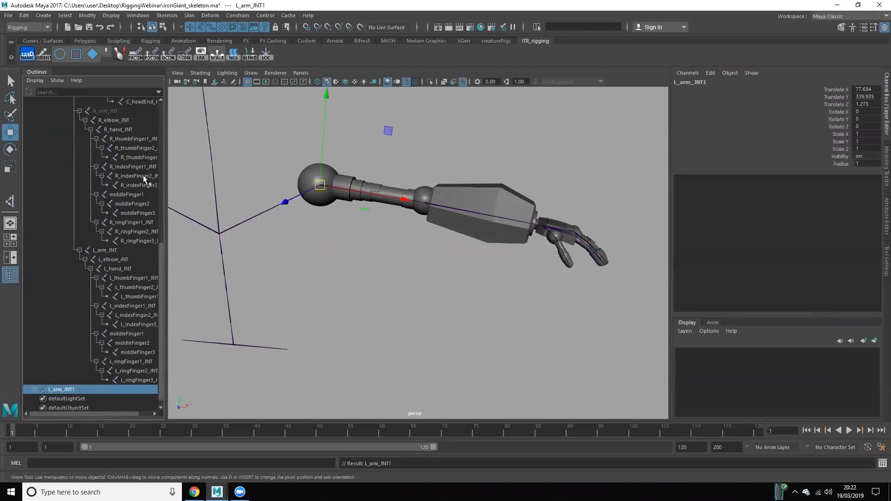
{"action": "scroll", "coordinate": [143, 174], "scroll_direction": "up", "scroll_amount": 10}
{"action": "left_click", "coordinate": [40, 231]}
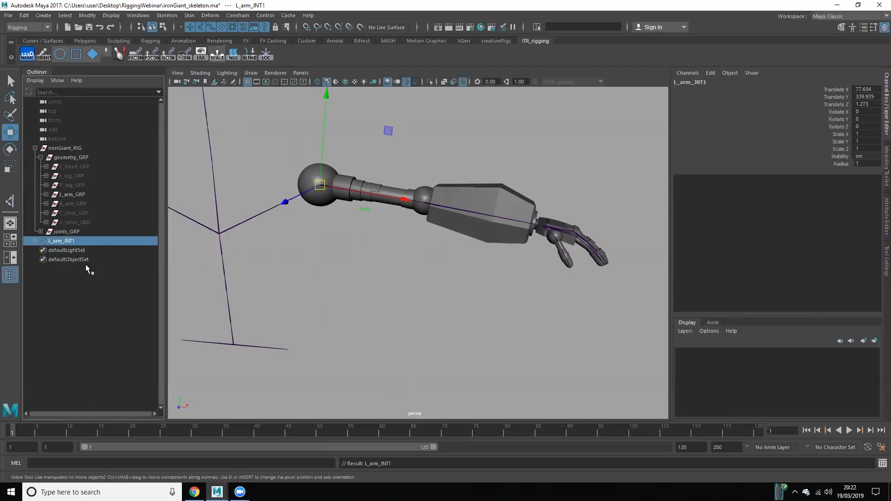
Step: Unparent L_arm_GRP from geometry_GRP to the top level of the scene and select ironGiant_RIG
{"action": "left_click", "coordinate": [85, 274]}
{"action": "left_click", "coordinate": [74, 193]}
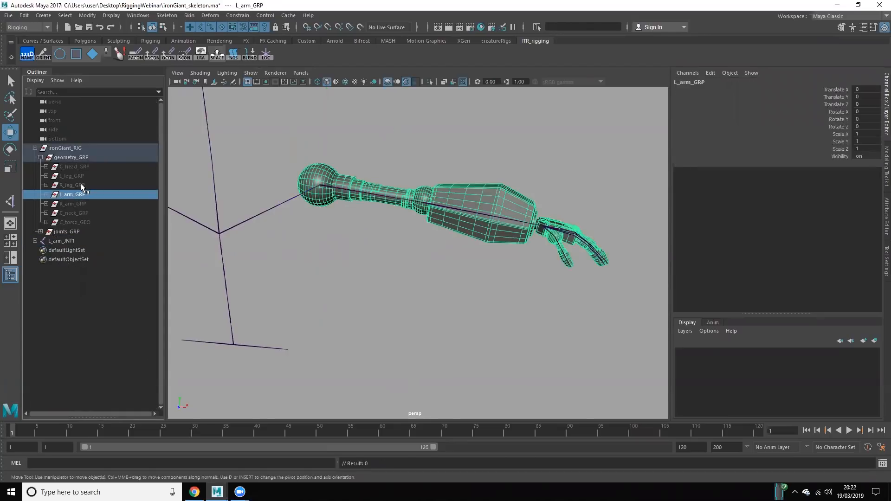
{"action": "key", "text": "shift+p"}
{"action": "left_click", "coordinate": [80, 148]}
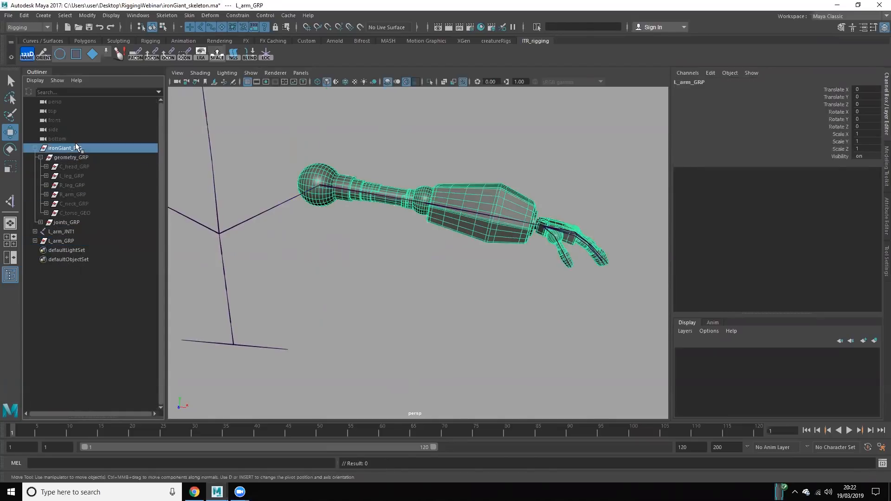
Step: Rename the unparented arm joint L_arm_JNT1 as L_arm_JNT
{"action": "left_click", "coordinate": [420, 163]}
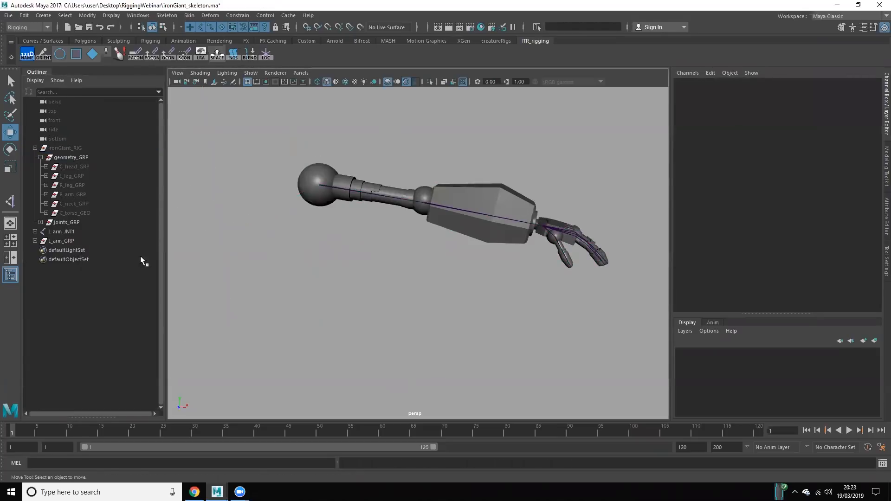
{"action": "double_click", "coordinate": [62, 231]}
{"action": "left_click", "coordinate": [76, 232]}
{"action": "key", "text": "BackSpace"}
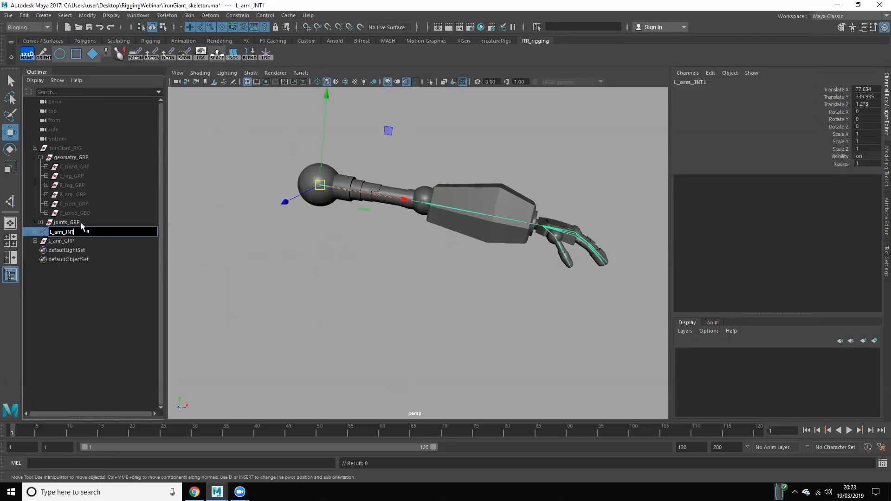
{"action": "key", "text": "Return"}
{"action": "left_click", "coordinate": [74, 272]}
{"action": "left_click", "coordinate": [61, 232]}
Step: Expand L_arm_GRP and the L_arm_JNT hierarchy, and delete the thumb, index, middle and ring finger joint chains under L_hand_JNT
{"action": "left_click", "coordinate": [35, 241]}
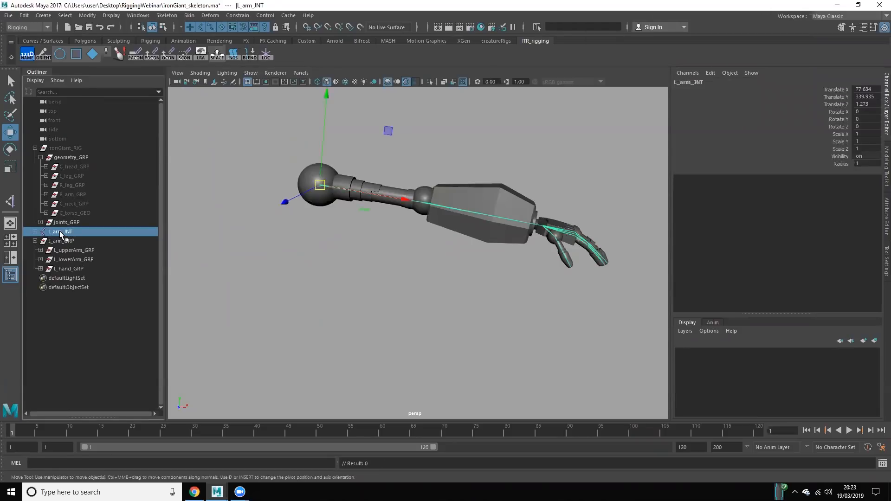
{"action": "left_click", "coordinate": [34, 232], "text": "shift"}
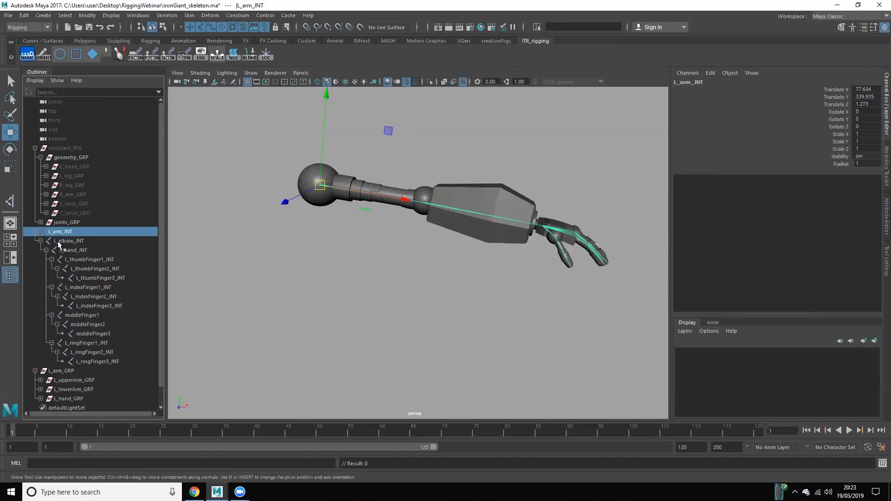
{"action": "left_click", "coordinate": [90, 260]}
{"action": "left_click", "coordinate": [88, 314], "text": "ctrl"}
{"action": "left_click", "coordinate": [86, 288], "text": "ctrl"}
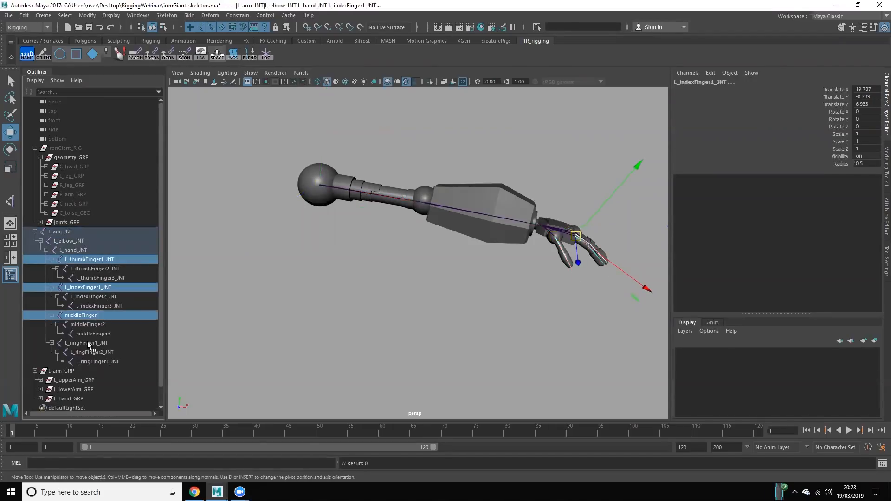
{"action": "left_click", "coordinate": [88, 344], "text": "ctrl"}
{"action": "key", "text": "Delete"}
{"action": "left_click_drag", "start_coordinate": [73, 229], "coordinate": [82, 249]}
{"action": "left_click", "coordinate": [272, 224]}
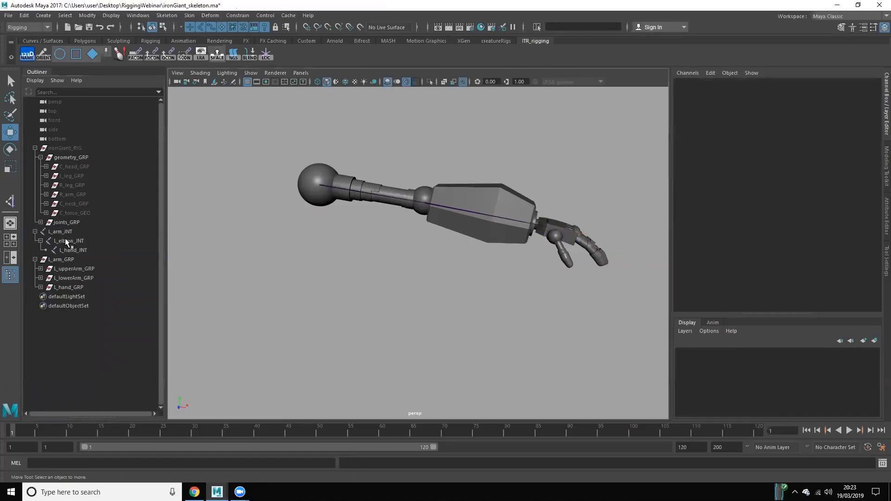
Step: Collapse the ironGiant_RIG hierarchy and check the L_hand_GRP and L_lowerArm_GRP geometry groups
{"action": "left_click", "coordinate": [62, 232]}
{"action": "left_click", "coordinate": [35, 148]}
{"action": "double_click", "coordinate": [62, 157]}
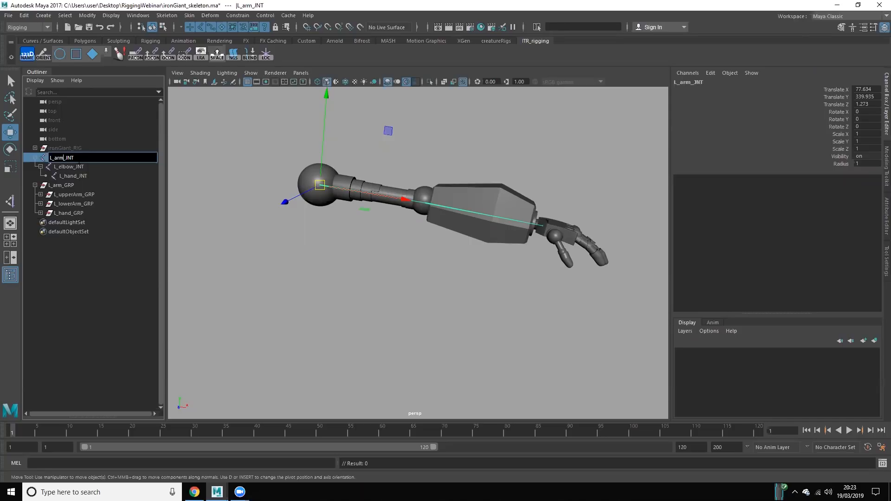
{"action": "left_click", "coordinate": [353, 323]}
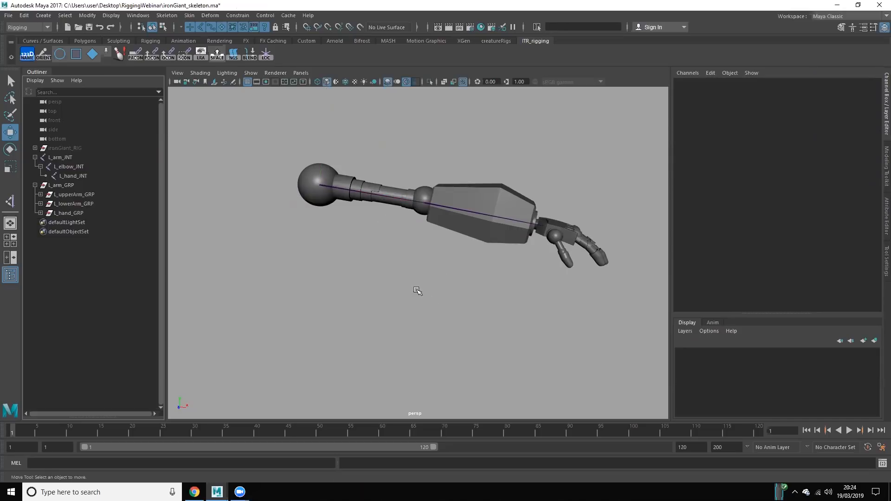
{"action": "left_click", "coordinate": [68, 210]}
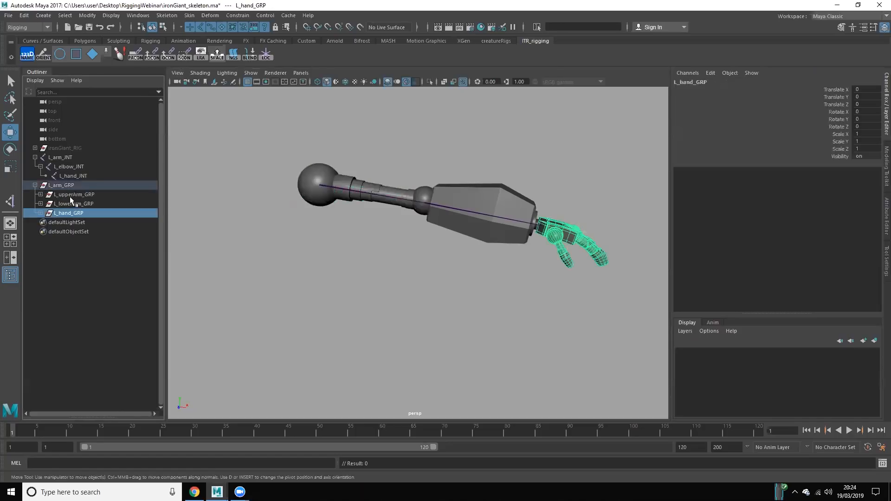
{"action": "left_click", "coordinate": [71, 204]}
{"action": "left_click", "coordinate": [209, 220]}
Step: Rename L_arm_JNT as L_armBind_JNT and L_elbow_JNT as L_elbowBind_JNT
{"action": "double_click", "coordinate": [83, 158]}
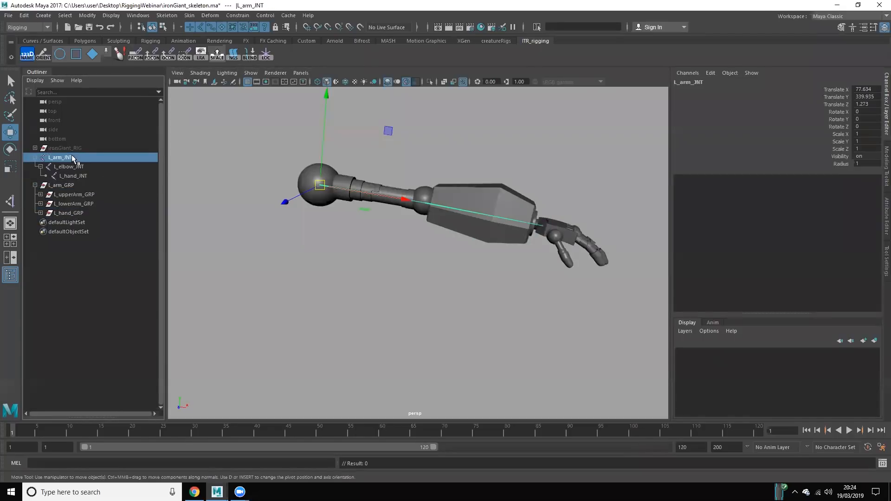
{"action": "left_click", "coordinate": [64, 157]}
{"action": "type", "text": "Bind"}
{"action": "key", "text": "Return"}
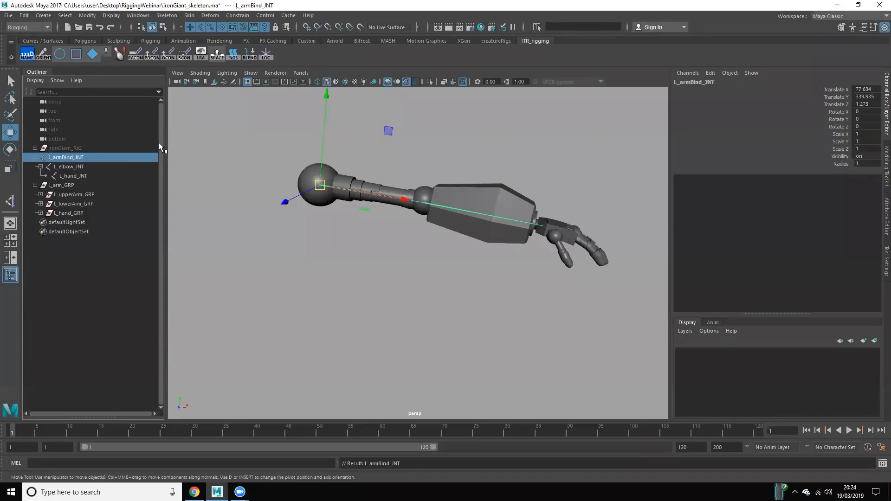
{"action": "double_click", "coordinate": [76, 167]}
{"action": "left_click", "coordinate": [104, 170]}
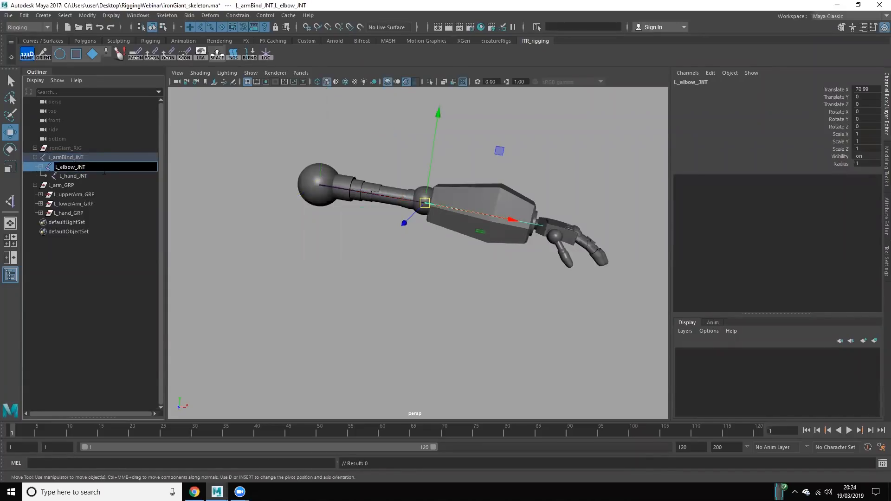
{"action": "type", "text": "Bind"}
{"action": "key", "text": "Return"}
Step: Rename L_hand_JNT as L_handBind_JNT and clear the selection
{"action": "double_click", "coordinate": [78, 174]}
{"action": "left_click", "coordinate": [78, 176]}
{"action": "type", "text": "Bin"}
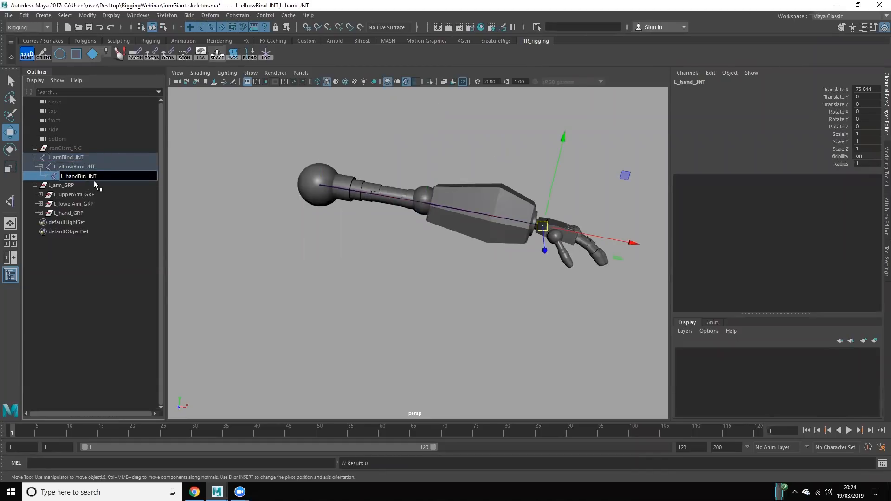
{"action": "type", "text": "d"}
{"action": "key", "text": "Return"}
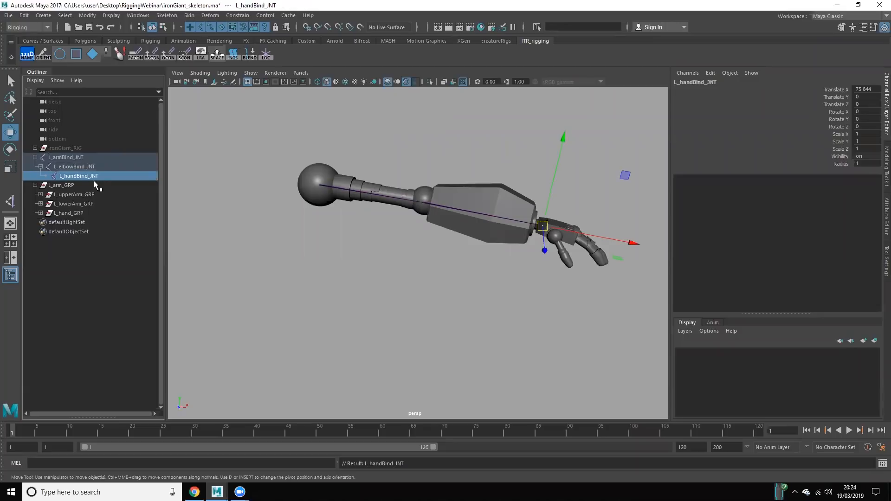
{"action": "left_click", "coordinate": [320, 235]}
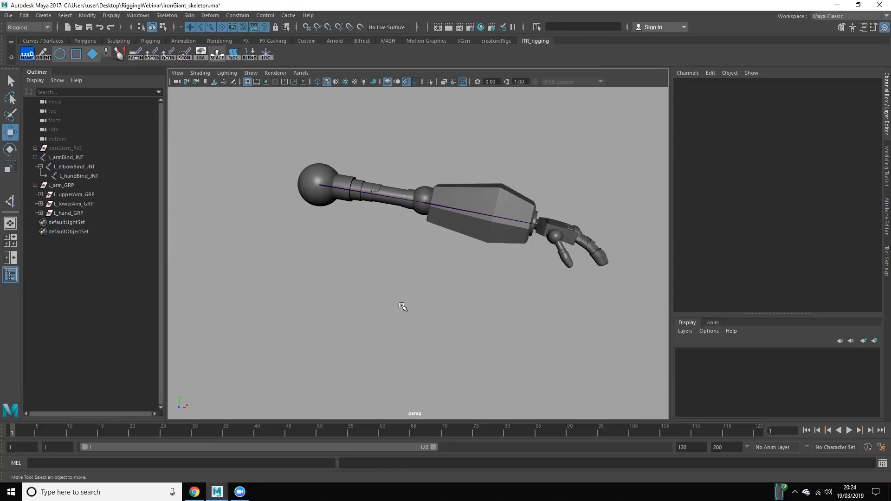
Step: Inspect the arm, elbow and hand joints of the bind chain one after another
{"action": "left_click", "coordinate": [90, 157]}
{"action": "left_click", "coordinate": [94, 166]}
{"action": "left_click", "coordinate": [96, 176]}
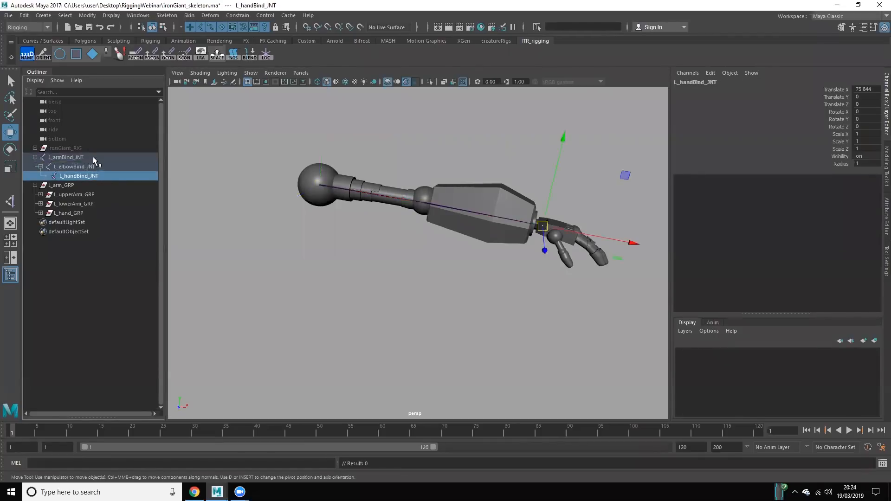
{"action": "left_click_drag", "start_coordinate": [93, 156], "coordinate": [98, 175]}
{"action": "left_click", "coordinate": [383, 239]}
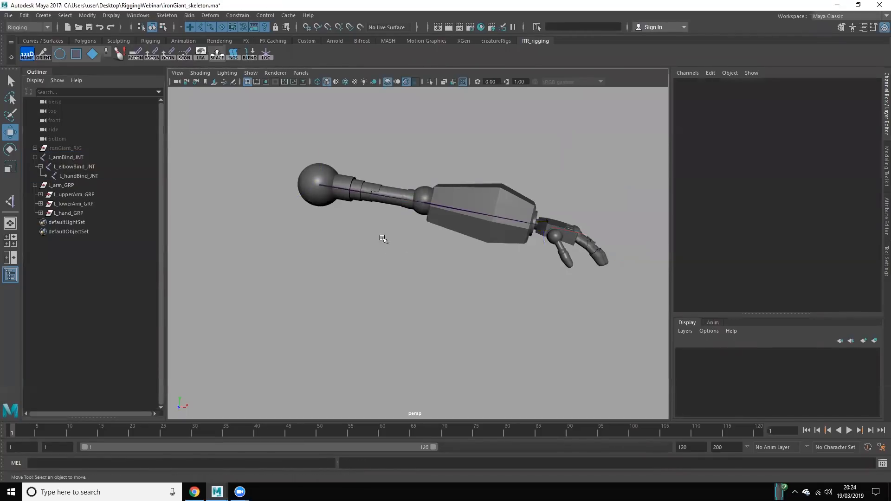
{"action": "left_click", "coordinate": [81, 157]}
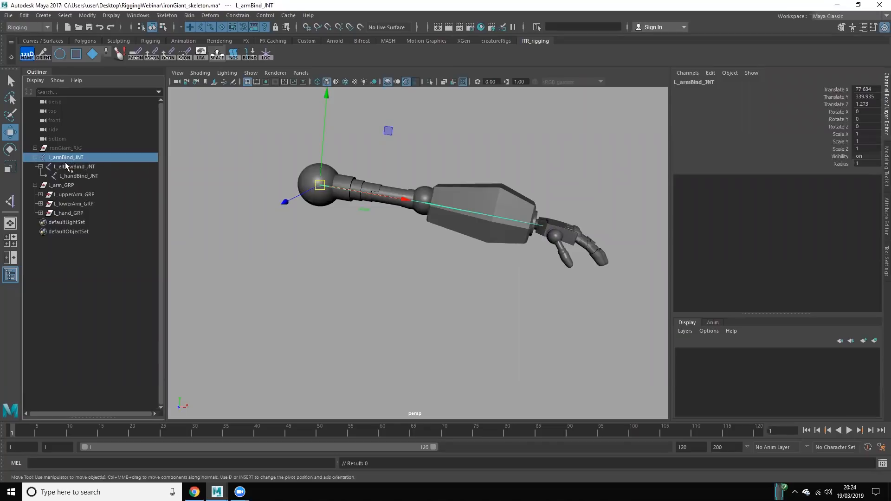
{"action": "left_click", "coordinate": [248, 260]}
{"action": "left_click", "coordinate": [248, 260]}
Step: Duplicate the L_armBind_JNT chain twice
{"action": "left_click", "coordinate": [75, 157]}
{"action": "key", "text": "ctrl+d"}
{"action": "key", "text": "ctrl+d"}
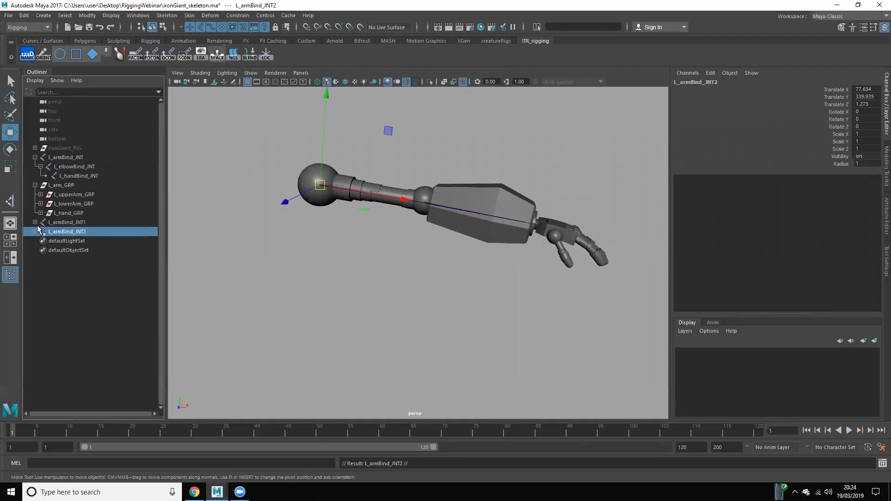
Step: Collapse and hide L_arm_GRP, and expand the hierarchies of the two duplicated arm joint chains
{"action": "left_click", "coordinate": [61, 185]}
{"action": "left_click", "coordinate": [35, 185]}
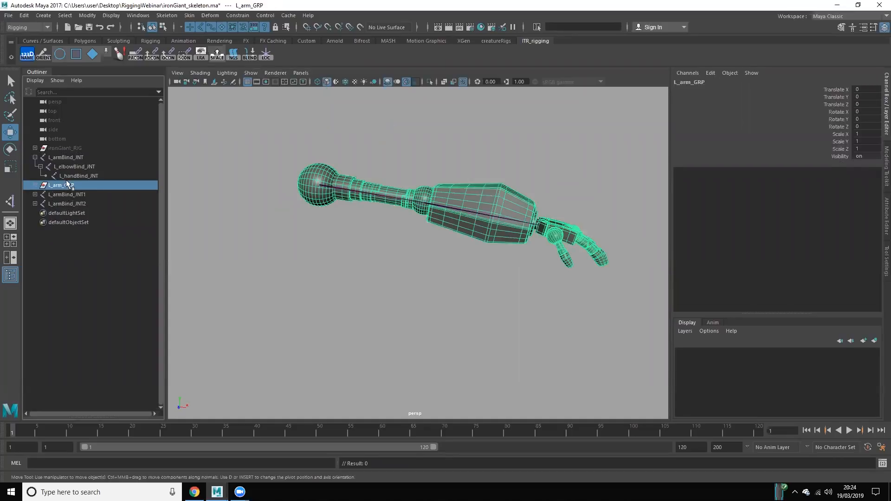
{"action": "key", "text": "ctrl+h"}
{"action": "double_click", "coordinate": [65, 195]}
{"action": "left_click", "coordinate": [35, 195]}
{"action": "left_click", "coordinate": [35, 213]}
{"action": "left_click", "coordinate": [41, 223]}
{"action": "left_click", "coordinate": [40, 204]}
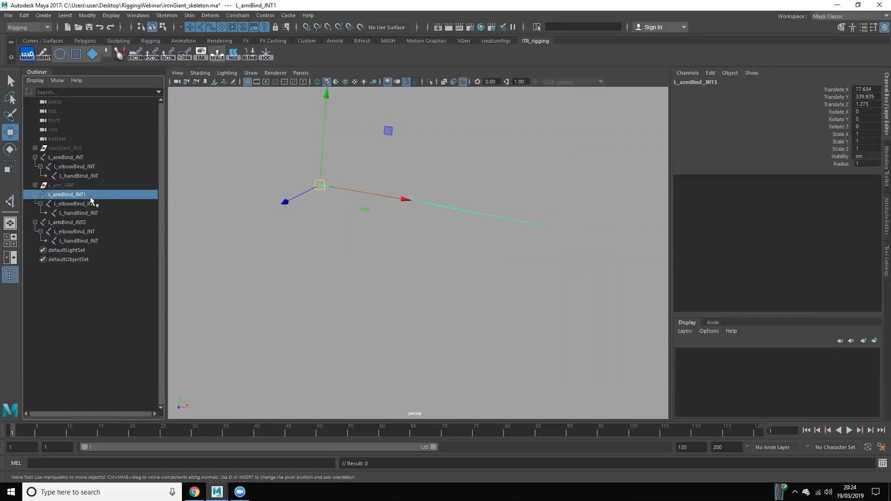
Step: Rename the first duplicate's root joint, L_armBind_JNT1, as L_armFK_JNT
{"action": "left_click", "coordinate": [90, 204]}
{"action": "double_click", "coordinate": [88, 195]}
{"action": "left_click", "coordinate": [98, 199]}
{"action": "key", "text": "BackSpace"}
{"action": "key", "text": "BackSpace"}
{"action": "key", "text": "BackSpace"}
{"action": "key", "text": "BackSpace"}
{"action": "type", "text": "F"}
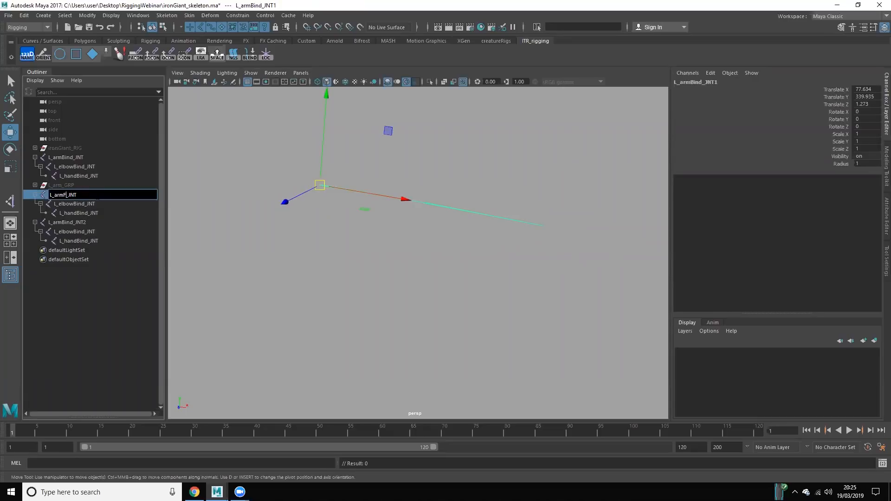
{"action": "type", "text": "K"}
{"action": "key", "text": "Return"}
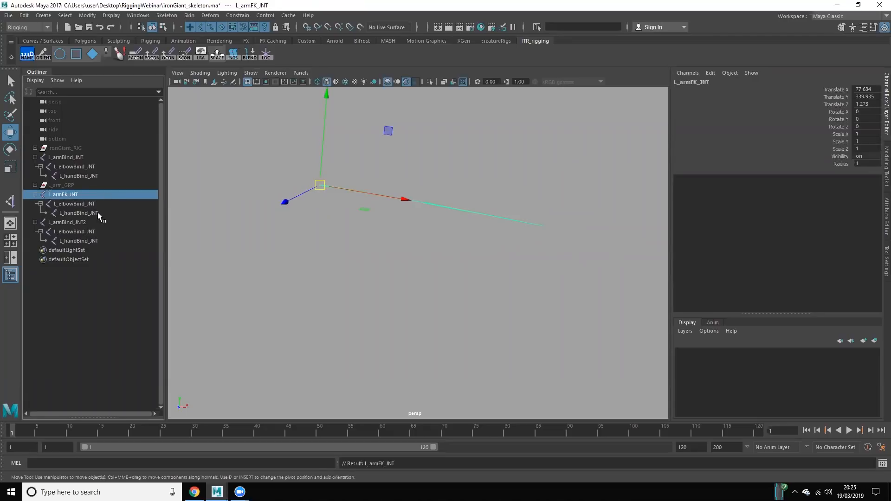
Step: Select the L_armFK_JNT chain and replace "Bind_" with "FK_" in its joint names using cometRename
{"action": "left_click", "coordinate": [98, 212], "text": "shift"}
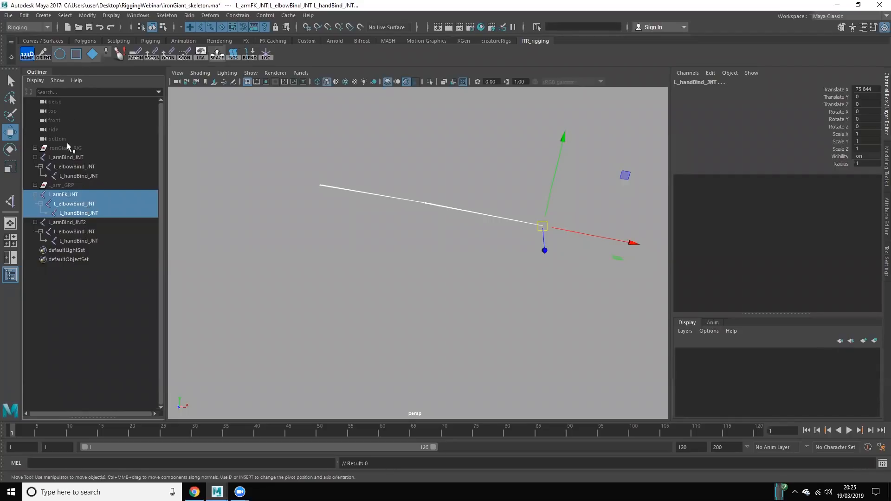
{"action": "left_click", "coordinate": [27, 55]}
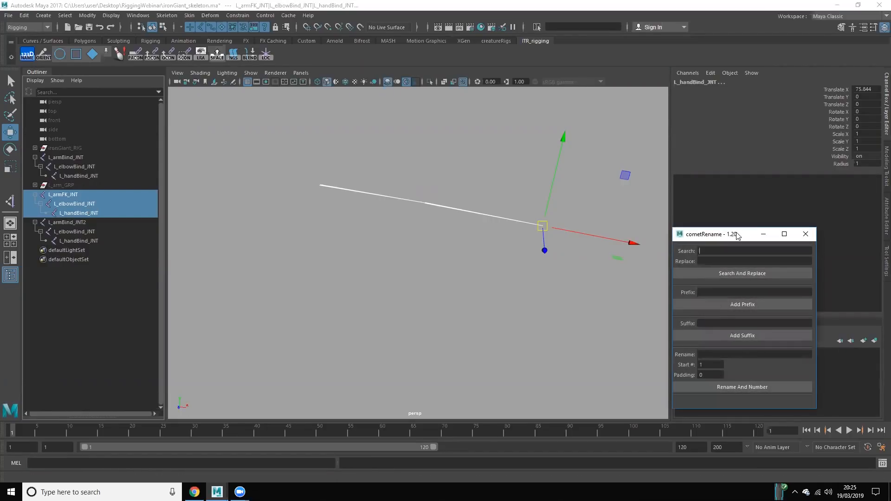
{"action": "left_click_drag", "start_coordinate": [737, 235], "coordinate": [427, 153]}
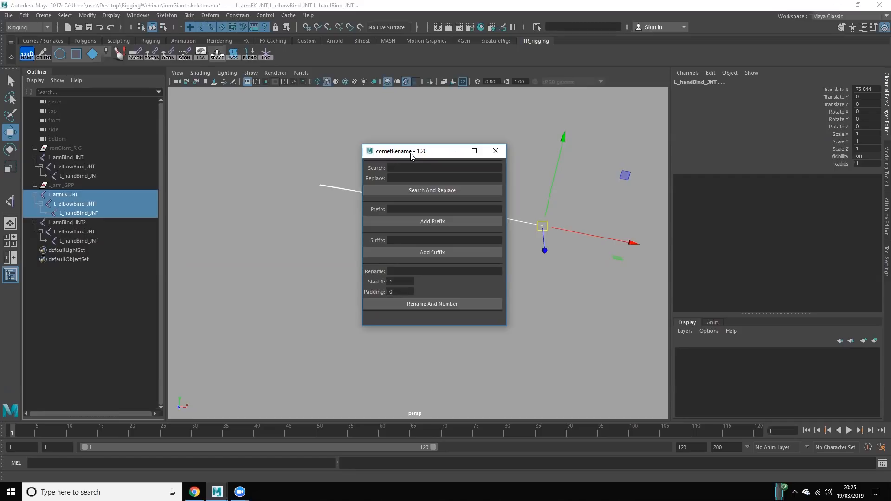
{"action": "type", "text": "nd"}
{"action": "type", "text": "FK_"}
{"action": "left_click", "coordinate": [413, 190]}
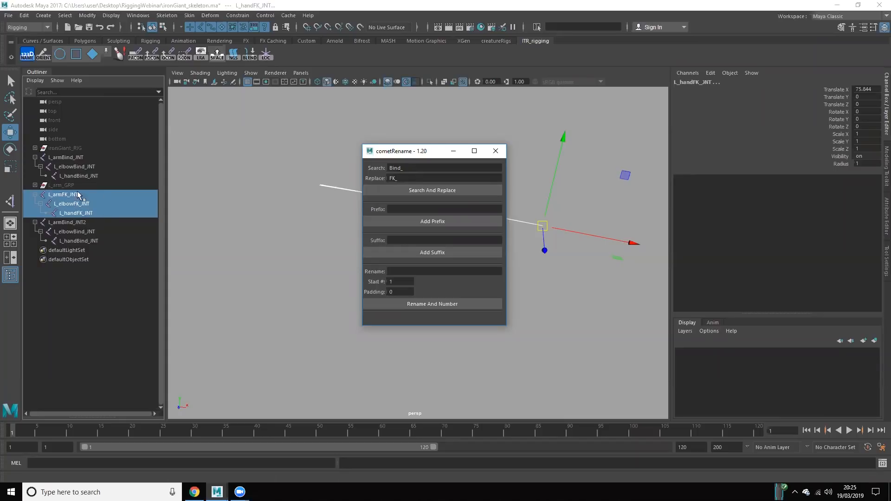
Step: Select the L_armBind_JNT2 chain and replace "Bind_" with "IK_" in its joint names
{"action": "left_click_drag", "start_coordinate": [80, 228], "coordinate": [89, 239]}
{"action": "left_click_drag", "start_coordinate": [395, 178], "coordinate": [357, 167]}
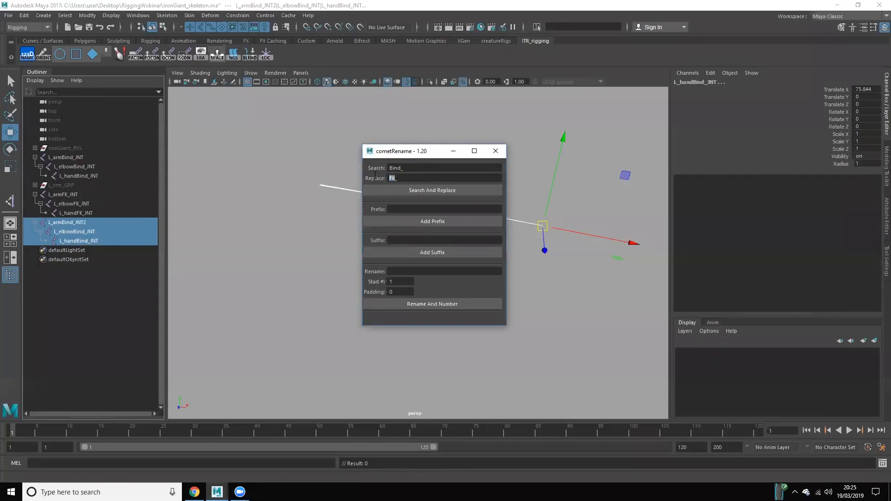
{"action": "type", "text": "IK"}
{"action": "left_click", "coordinate": [392, 193]}
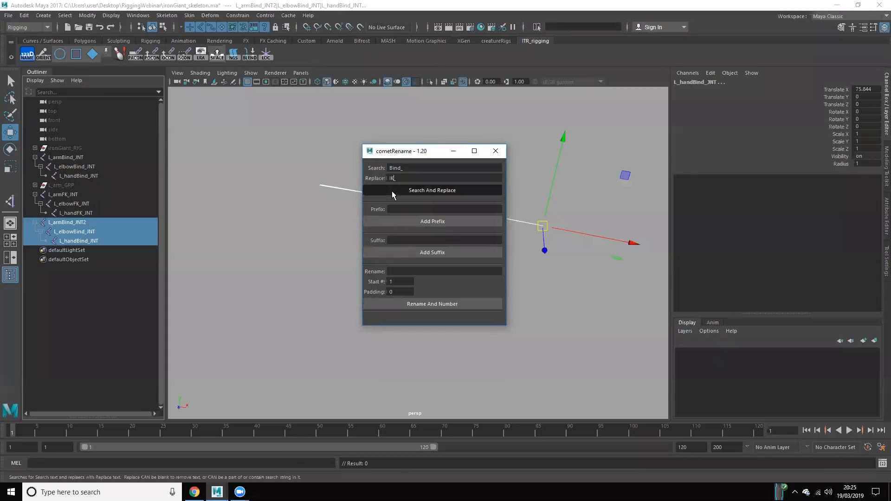
Step: Remove the trailing number from the IK root joint so it is named L_armIK_JNT, and close cometRename
{"action": "double_click", "coordinate": [76, 223]}
{"action": "key", "text": "BackSpace"}
{"action": "key", "text": "Return"}
{"action": "left_click", "coordinate": [89, 297]}
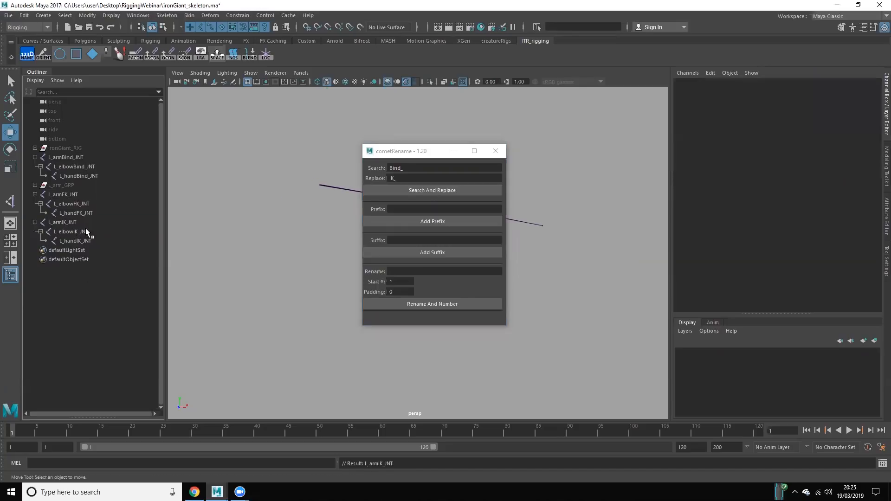
{"action": "left_click", "coordinate": [432, 160]}
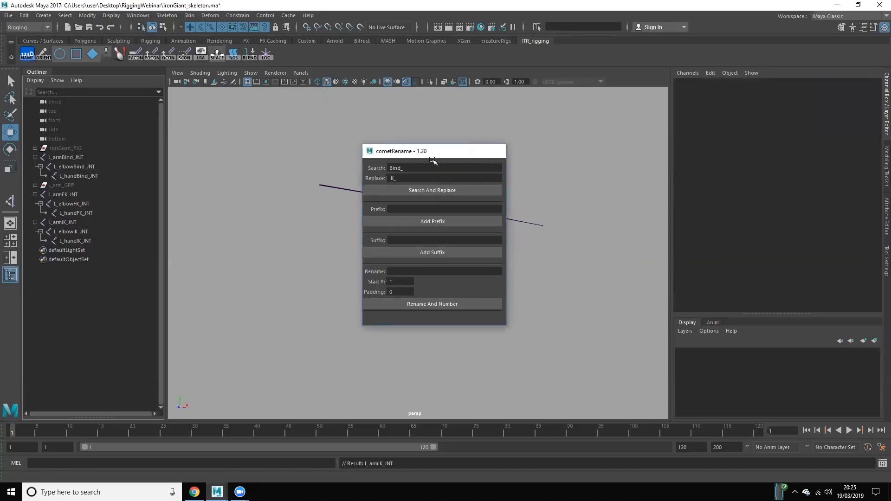
Step: Compare the bind, FK and IK arm chains by selecting their root joints in turn
{"action": "left_click", "coordinate": [77, 158]}
{"action": "left_click", "coordinate": [76, 187]}
{"action": "left_click", "coordinate": [79, 193]}
{"action": "left_click", "coordinate": [77, 222]}
{"action": "left_click", "coordinate": [80, 194]}
{"action": "left_click", "coordinate": [80, 158]}
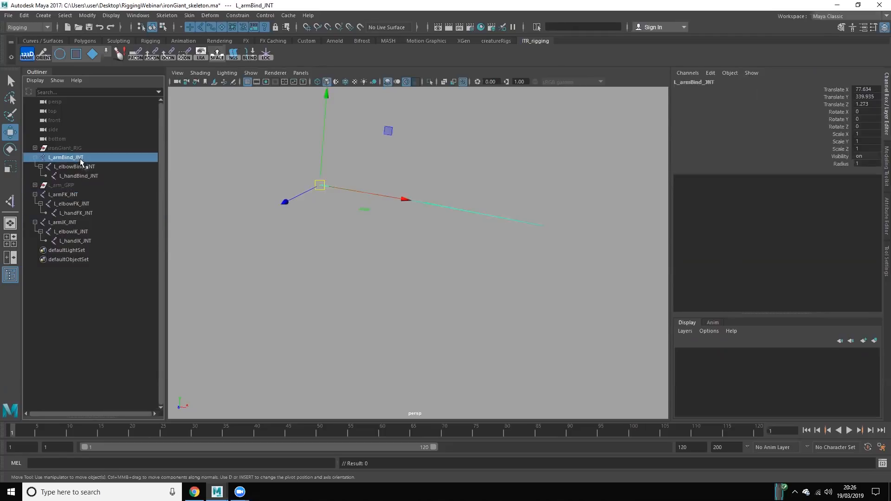
{"action": "left_click", "coordinate": [82, 194]}
{"action": "left_click", "coordinate": [506, 304]}
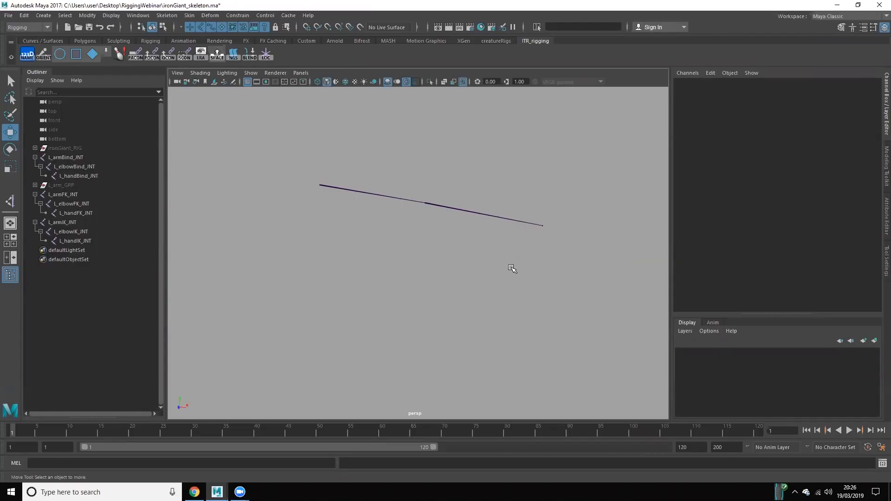
Step: Create a pin-shaped control with a ball tip at the L_armBind_JNT root joint
{"action": "left_click_drag", "start_coordinate": [493, 282], "coordinate": [493, 300], "text": "alt"}
{"action": "left_click_drag", "start_coordinate": [363, 258], "coordinate": [360, 337]}
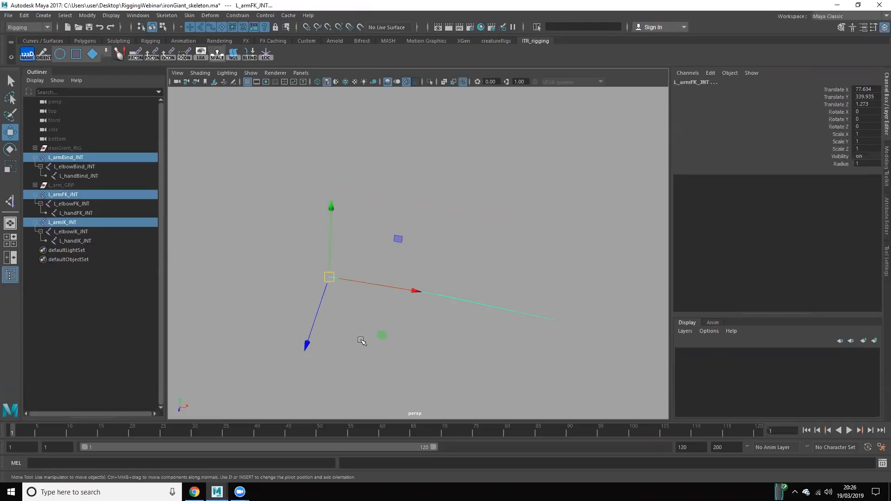
{"action": "left_click", "coordinate": [284, 277]}
{"action": "left_click", "coordinate": [65, 157]}
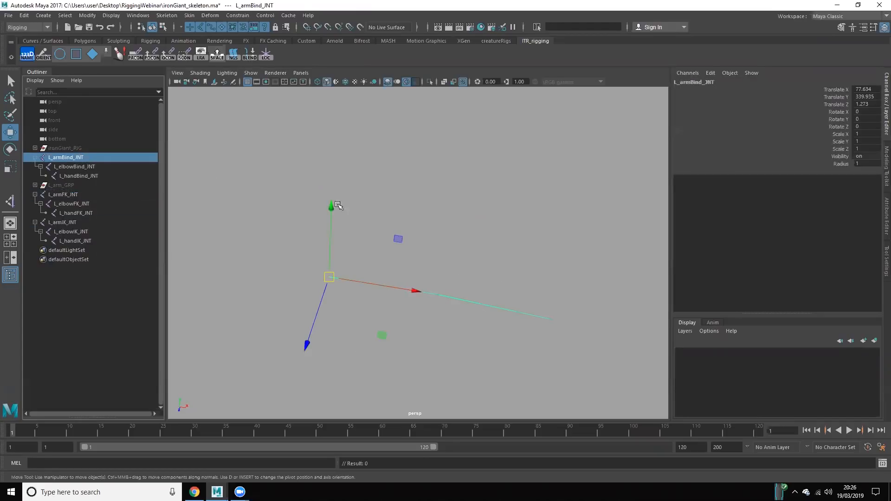
{"action": "mouse_move", "coordinate": [320, 187]}
{"action": "left_mouse_down", "text": "alt"}
{"action": "mouse_move", "coordinate": [299, 177]}
{"action": "mouse_move", "coordinate": [303, 185]}
{"action": "left_mouse_up", "text": "alt"}
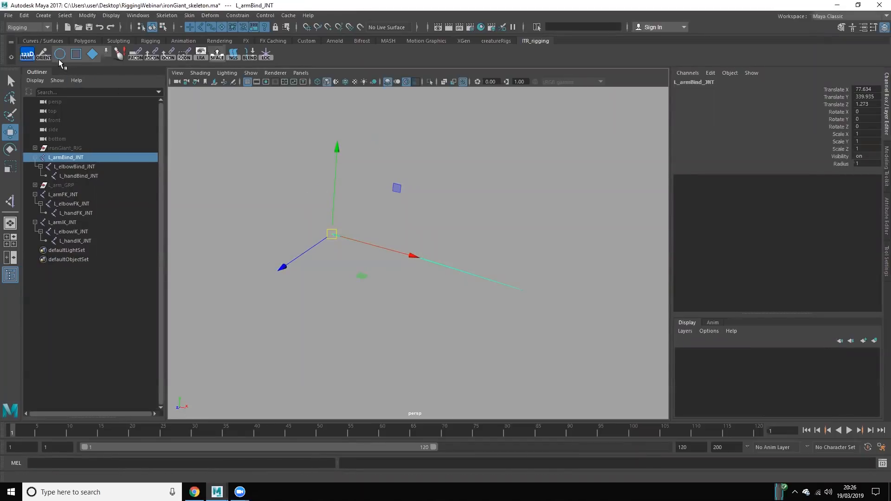
{"action": "left_click", "coordinate": [109, 53]}
{"action": "left_click_drag", "start_coordinate": [379, 345], "coordinate": [384, 325], "text": "alt"}
{"action": "left_click_drag", "start_coordinate": [350, 225], "coordinate": [429, 320], "text": "alt"}
Step: Expand the new offset group and rename the control inside it L_armSwitch_CTL
{"action": "left_click", "coordinate": [35, 250]}
{"action": "left_click_drag", "start_coordinate": [77, 252], "coordinate": [84, 259]}
{"action": "left_click", "coordinate": [84, 259]}
{"action": "double_click", "coordinate": [83, 259]}
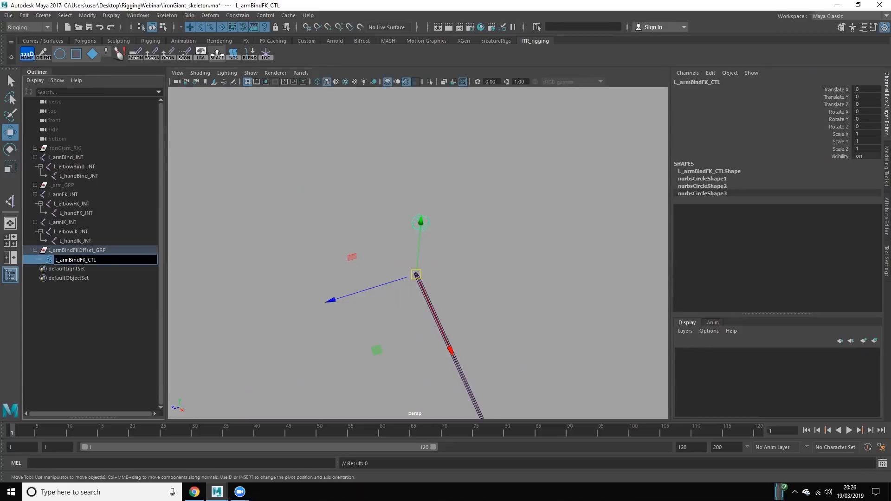
{"action": "left_click_drag", "start_coordinate": [68, 259], "coordinate": [86, 260]}
{"action": "type", "text": "Switch"}
{"action": "key", "text": "Return"}
Step: Rename the control's parent offset group L_armSwitchOffset_GRP
{"action": "double_click", "coordinate": [93, 251]}
{"action": "left_click_drag", "start_coordinate": [81, 251], "coordinate": [62, 251]}
{"action": "type", "text": "Switch"}
{"action": "key", "text": "Return"}
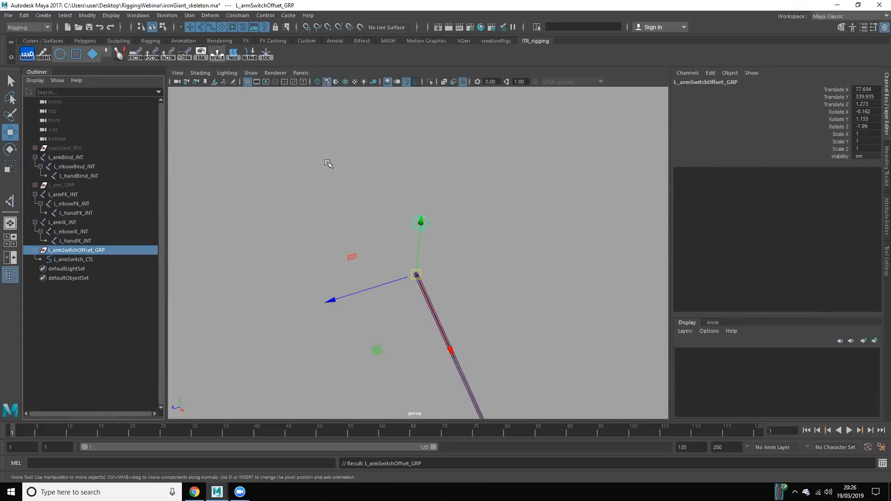
{"action": "left_click", "coordinate": [328, 163]}
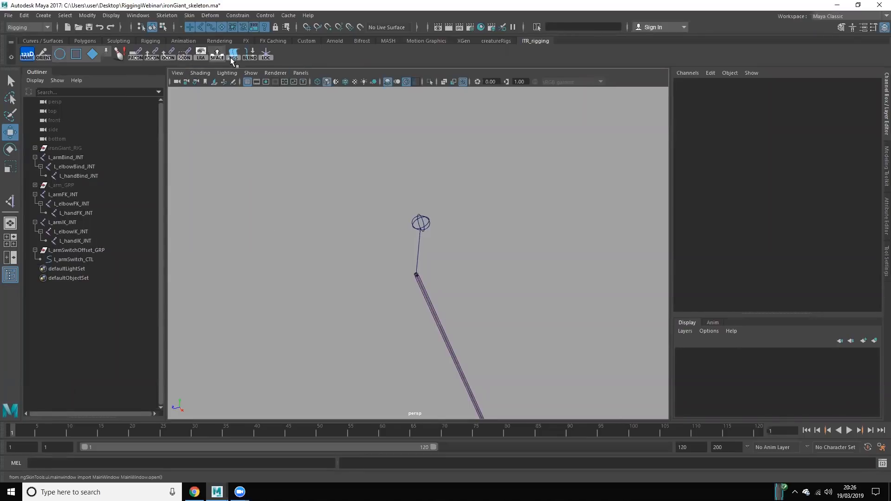
Step: Select the ball CVs of L_armSwitch_CTL and move them behind the arm and lower in the side view
{"action": "left_click", "coordinate": [90, 251]}
{"action": "left_click", "coordinate": [90, 258]}
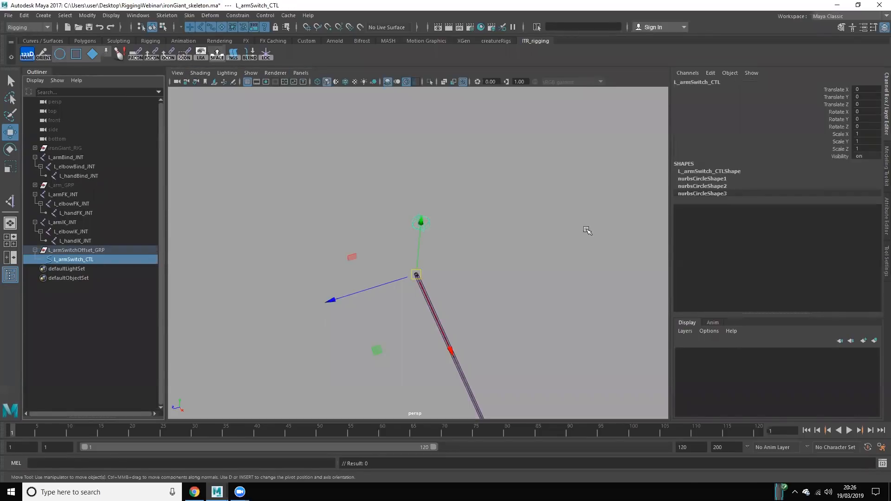
{"action": "right_click_drag", "start_coordinate": [416, 213], "coordinate": [358, 217]}
{"action": "left_click_drag", "start_coordinate": [366, 179], "coordinate": [453, 244]}
{"action": "mouse_move", "coordinate": [437, 209]}
{"action": "left_mouse_down", "text": "alt"}
{"action": "mouse_move", "coordinate": [467, 225]}
{"action": "mouse_move", "coordinate": [451, 256]}
{"action": "mouse_move", "coordinate": [500, 256]}
{"action": "left_mouse_up", "text": "alt"}
{"action": "key", "text": "space"}
{"action": "key", "text": "space"}
{"action": "key", "text": "space"}
{"action": "key", "text": "f"}
{"action": "left_click_drag", "start_coordinate": [311, 212], "coordinate": [373, 220]}
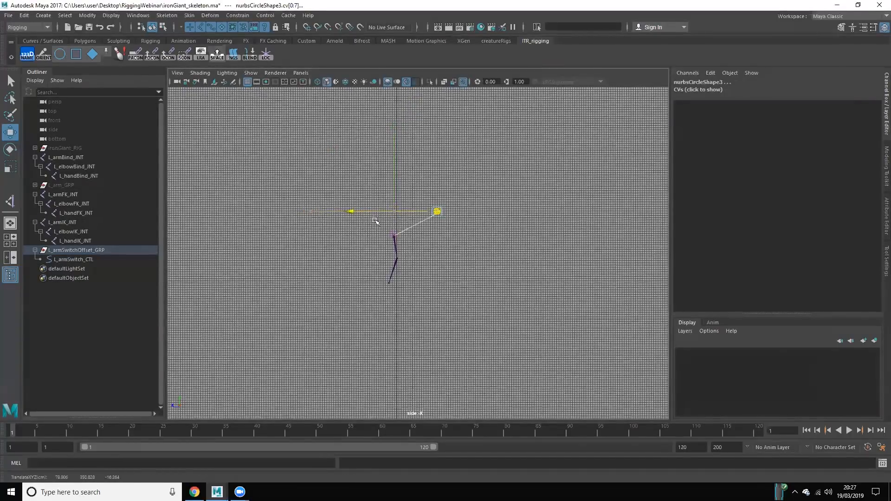
{"action": "left_click_drag", "start_coordinate": [453, 126], "coordinate": [453, 164]}
{"action": "key", "text": "alt+d"}
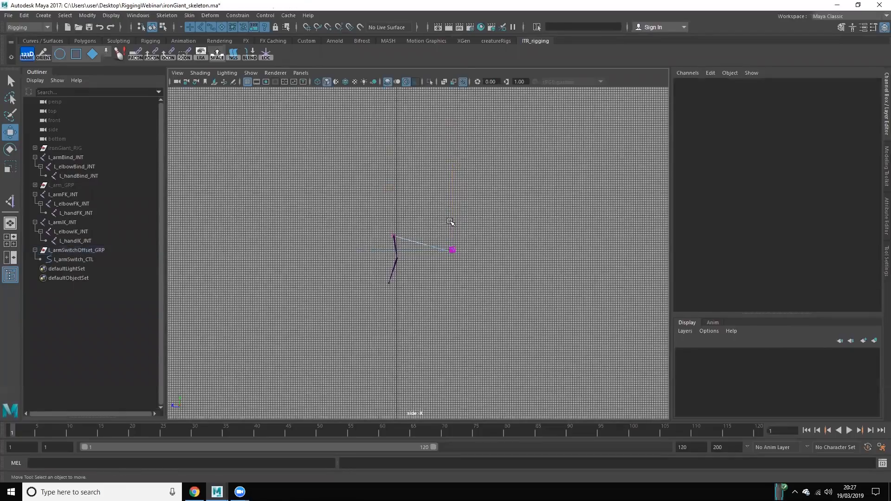
Step: Reselect the ball CVs of the switch control and raise them to about shoulder height in the side view
{"action": "key", "text": "ctrl+z"}
{"action": "scroll", "coordinate": [473, 249], "scroll_direction": "up", "scroll_amount": 3}
{"action": "scroll", "coordinate": [482, 249], "scroll_direction": "up", "scroll_amount": 7}
{"action": "middle_click_drag", "start_coordinate": [567, 209], "coordinate": [512, 243], "text": "alt"}
{"action": "scroll", "coordinate": [492, 224], "scroll_direction": "up", "scroll_amount": 1}
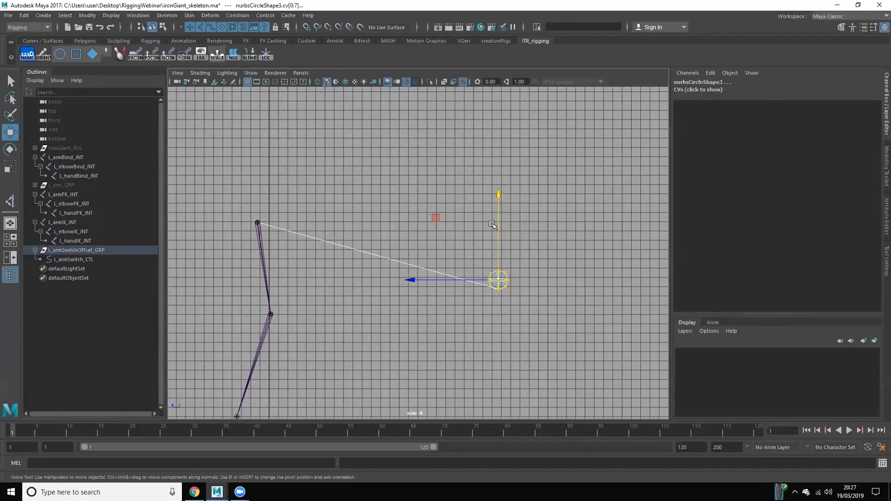
{"action": "left_click_drag", "start_coordinate": [500, 174], "coordinate": [500, 139]}
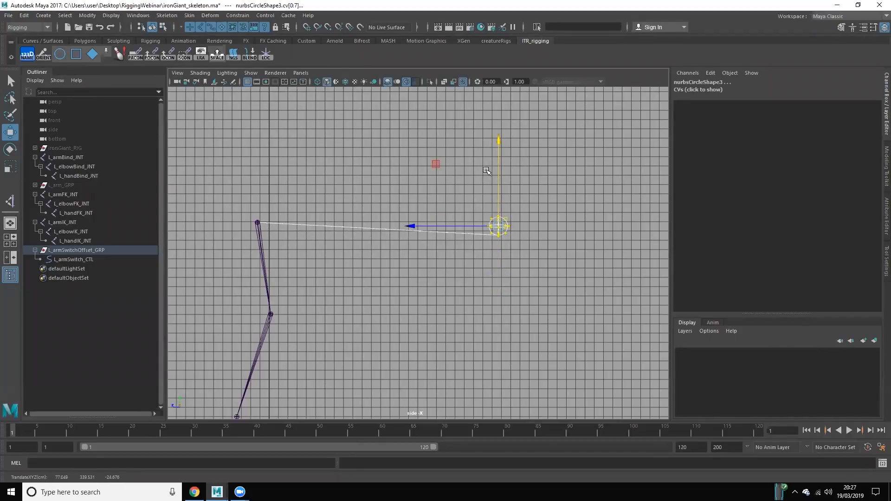
{"action": "left_click", "coordinate": [528, 229]}
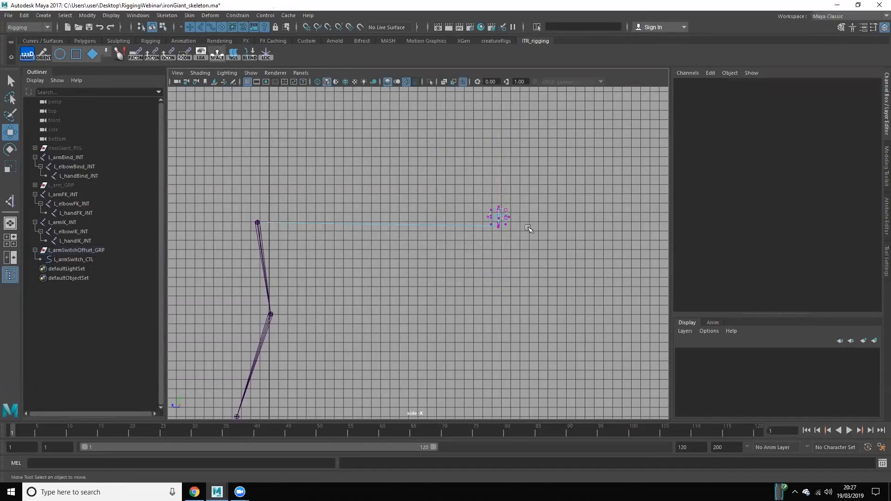
{"action": "right_click_drag", "start_coordinate": [500, 209], "coordinate": [519, 186]}
{"action": "left_click", "coordinate": [426, 253]}
Step: Examine the switch control's placement behind the shoulder from several angles in the perspective view
{"action": "key", "text": "space"}
{"action": "left_click_drag", "start_coordinate": [431, 254], "coordinate": [382, 242], "text": "space"}
{"action": "right_click_drag", "start_coordinate": [382, 243], "coordinate": [384, 254], "text": "alt"}
{"action": "left_click_drag", "start_coordinate": [385, 264], "coordinate": [410, 287], "text": "alt"}
{"action": "right_click_drag", "start_coordinate": [410, 286], "coordinate": [454, 321], "text": "alt"}
{"action": "middle_click_drag", "start_coordinate": [455, 320], "coordinate": [431, 293], "text": "alt"}
{"action": "left_click_drag", "start_coordinate": [432, 293], "coordinate": [477, 305], "text": "alt"}
{"action": "right_click_drag", "start_coordinate": [477, 304], "coordinate": [479, 310], "text": "alt"}
{"action": "middle_click_drag", "start_coordinate": [478, 310], "coordinate": [451, 321], "text": "alt"}
{"action": "scroll", "coordinate": [452, 321], "scroll_direction": "up", "scroll_amount": 4}
{"action": "mouse_move", "coordinate": [452, 321]}
{"action": "left_mouse_down", "text": "alt"}
{"action": "mouse_move", "coordinate": [439, 312]}
{"action": "mouse_move", "coordinate": [456, 316]}
{"action": "left_mouse_up", "text": "alt"}
{"action": "scroll", "coordinate": [440, 312], "scroll_direction": "down", "scroll_amount": 3}
{"action": "scroll", "coordinate": [456, 315], "scroll_direction": "up", "scroll_amount": 1}
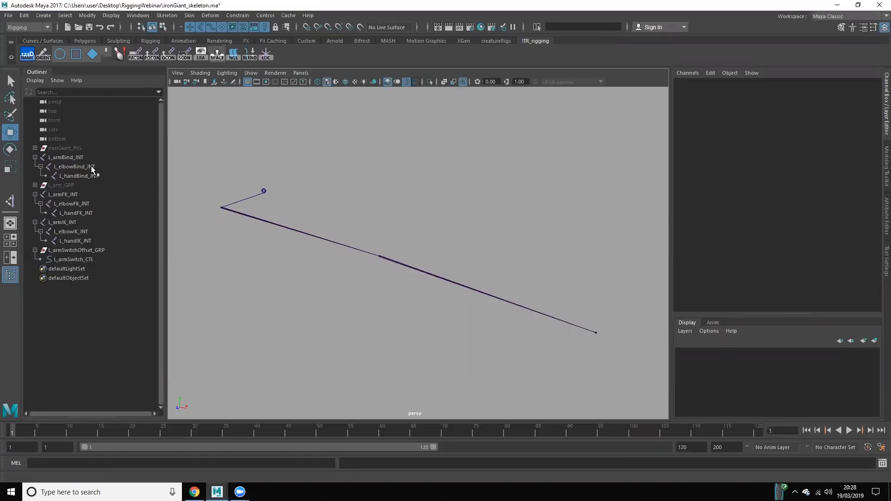
Step: Compare the bind arm chain with L_armSwitch_CTL and its offset group by selecting them in turn
{"action": "left_click", "coordinate": [70, 157]}
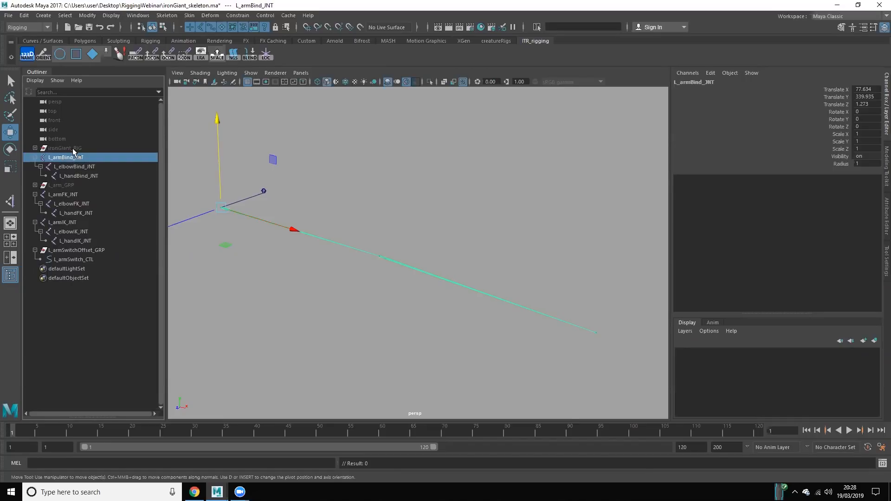
{"action": "left_click", "coordinate": [251, 301]}
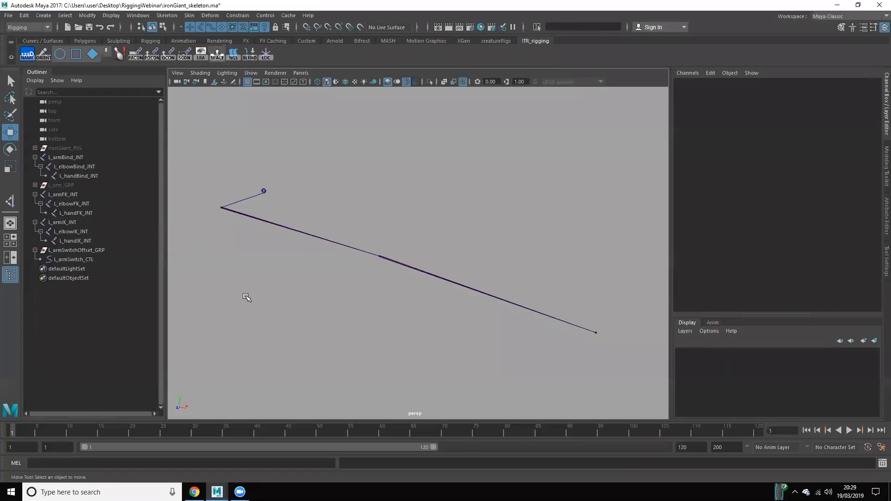
{"action": "left_click", "coordinate": [281, 198]}
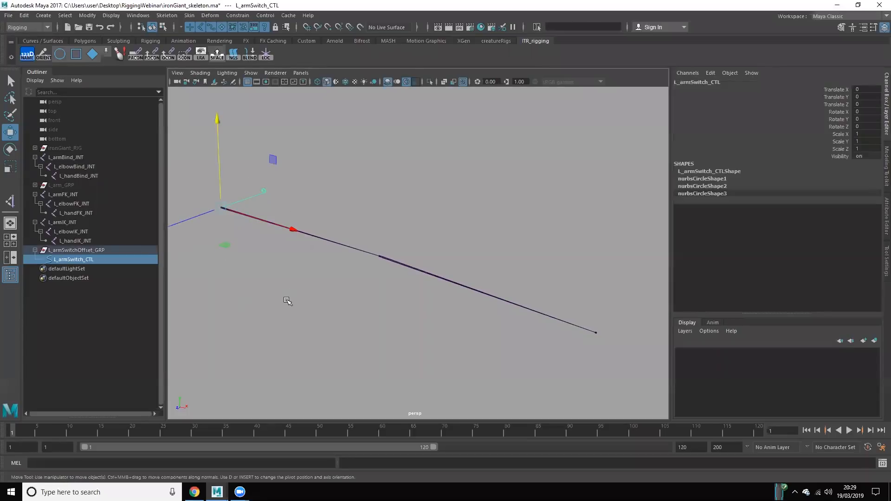
{"action": "left_click", "coordinate": [171, 237]}
{"action": "left_click", "coordinate": [95, 251]}
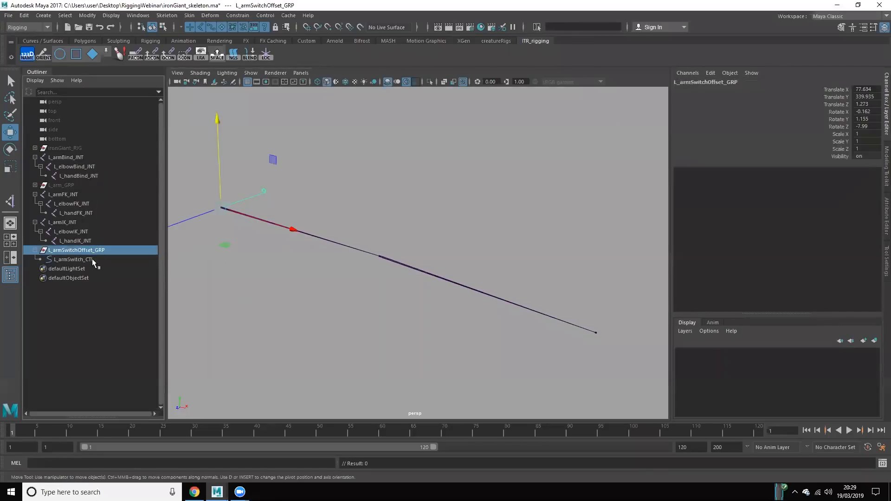
{"action": "left_click", "coordinate": [98, 259], "text": "ctrl"}
{"action": "left_click", "coordinate": [99, 260]}
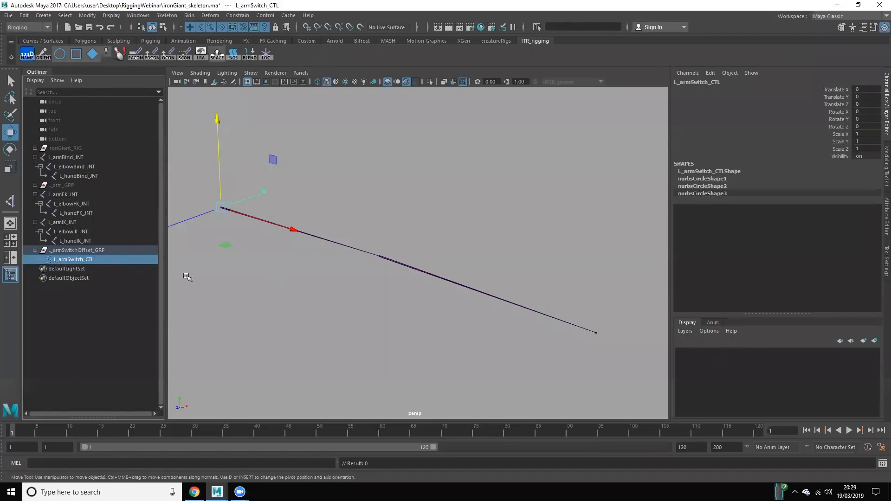
{"action": "left_click", "coordinate": [87, 158]}
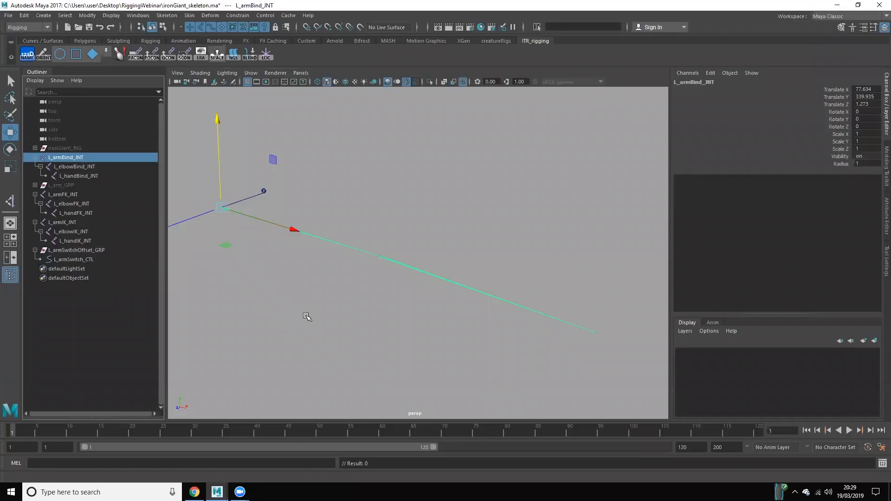
{"action": "left_click", "coordinate": [306, 314]}
{"action": "left_click", "coordinate": [88, 259]}
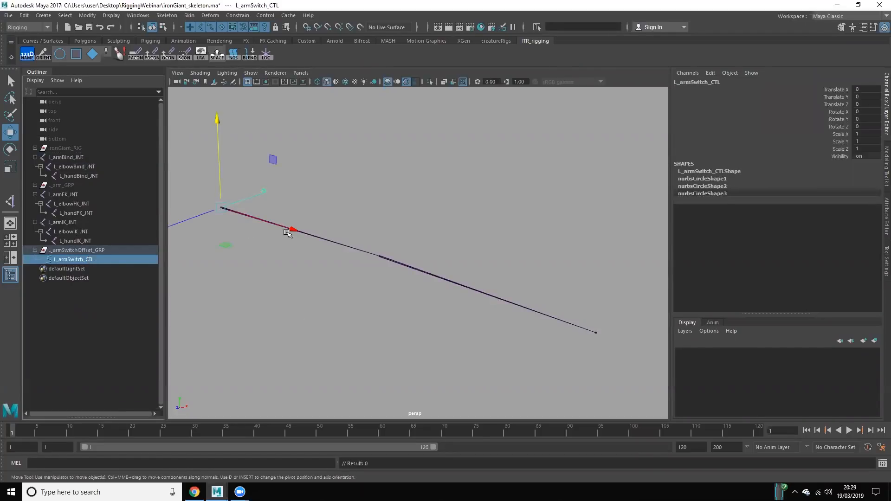
{"action": "left_click", "coordinate": [230, 303]}
Step: Select the ball CVs of L_armSwitch_CTL and scale the ball up
{"action": "left_click", "coordinate": [77, 260]}
{"action": "left_click_drag", "start_coordinate": [403, 276], "coordinate": [336, 258], "text": "alt"}
{"action": "right_click_drag", "start_coordinate": [365, 213], "coordinate": [326, 215]}
{"action": "left_click_drag", "start_coordinate": [356, 196], "coordinate": [402, 253]}
{"action": "left_click_drag", "start_coordinate": [408, 258], "coordinate": [426, 269], "text": "alt"}
{"action": "key", "text": "r"}
{"action": "left_click_drag", "start_coordinate": [377, 213], "coordinate": [350, 265]}
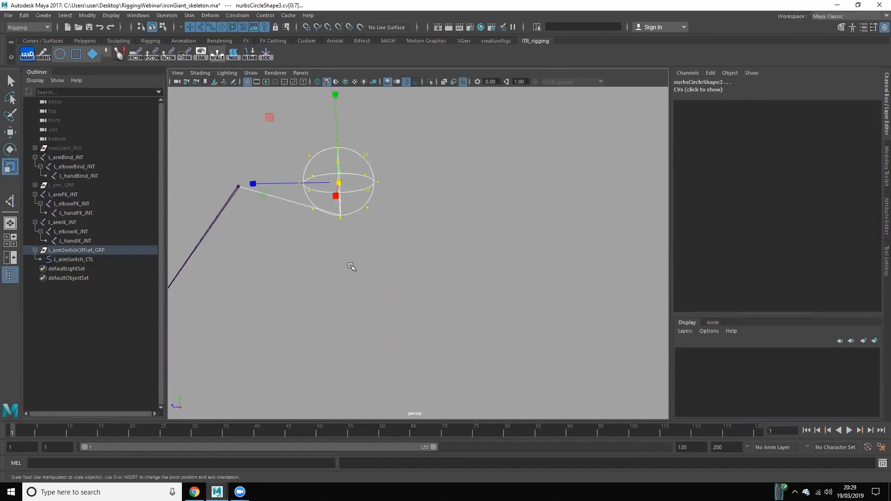
{"action": "middle_click_drag", "start_coordinate": [441, 264], "coordinate": [434, 263], "text": "alt"}
Step: Remove the line that joins the ball of L_armSwitch_CTL to the shoulder joint
{"action": "scroll", "coordinate": [427, 263], "scroll_direction": "up", "scroll_amount": 4}
{"action": "left_click", "coordinate": [426, 233]}
{"action": "left_click_drag", "start_coordinate": [426, 231], "coordinate": [405, 200], "text": "alt"}
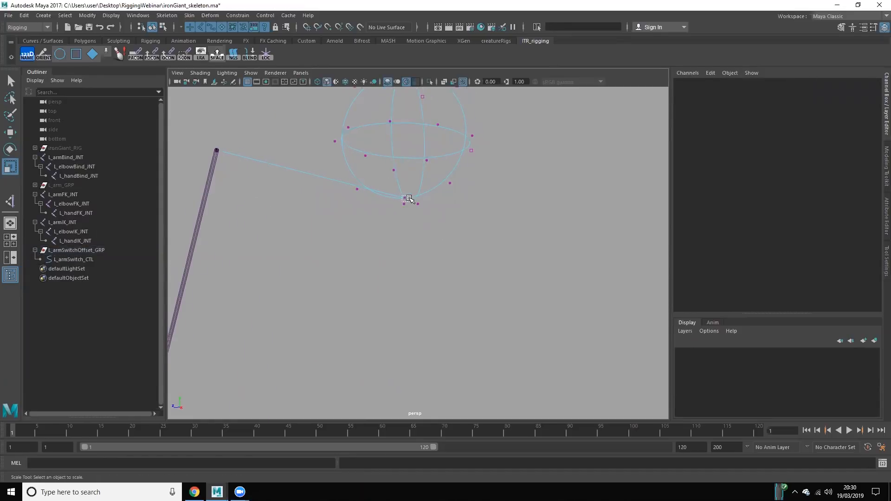
{"action": "left_click", "coordinate": [407, 200]}
{"action": "left_click", "coordinate": [213, 144]}
{"action": "left_click_drag", "start_coordinate": [213, 144], "coordinate": [239, 165]}
{"action": "left_click", "coordinate": [244, 187]}
{"action": "key", "text": "F8"}
{"action": "left_click_drag", "start_coordinate": [193, 127], "coordinate": [251, 182]}
{"action": "left_click", "coordinate": [358, 153]}
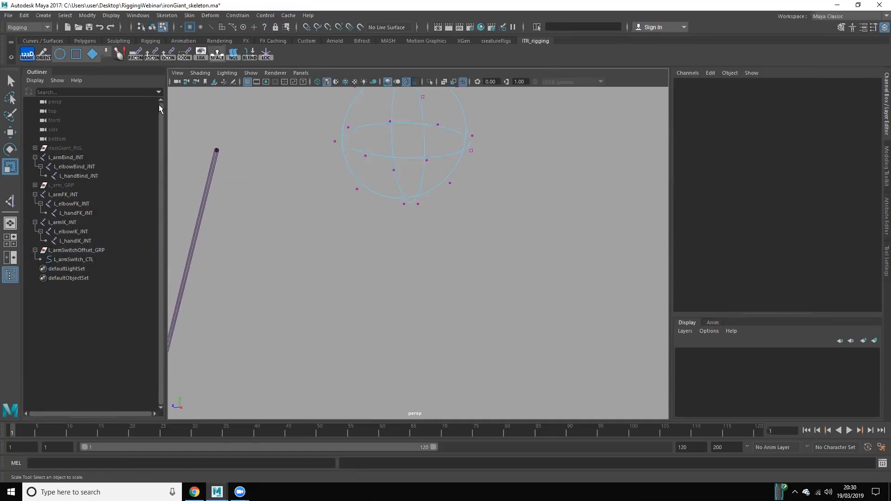
{"action": "left_click_drag", "start_coordinate": [190, 119], "coordinate": [274, 183]}
{"action": "left_click", "coordinate": [267, 175]}
{"action": "key", "text": "F8"}
Step: Reposition the ball CVs of L_armSwitch_CTL along the Z axis behind the shoulder, and return to object mode
{"action": "right_click_drag", "start_coordinate": [377, 154], "coordinate": [402, 137]}
{"action": "scroll", "coordinate": [399, 178], "scroll_direction": "down", "scroll_amount": 4}
{"action": "left_click_drag", "start_coordinate": [399, 179], "coordinate": [325, 239], "text": "alt"}
{"action": "key", "text": "F8"}
{"action": "left_click_drag", "start_coordinate": [338, 165], "coordinate": [561, 312]}
{"action": "left_click_drag", "start_coordinate": [454, 232], "coordinate": [440, 234], "text": "alt"}
{"action": "key", "text": "w"}
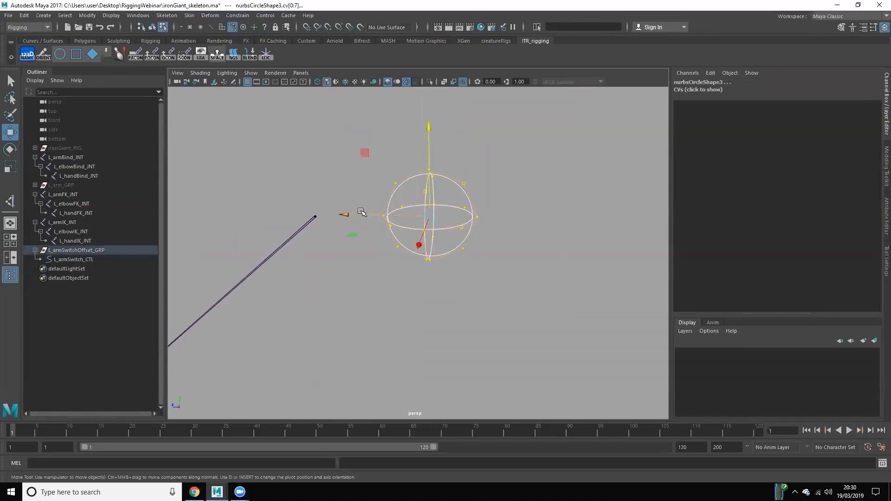
{"action": "left_click_drag", "start_coordinate": [371, 216], "coordinate": [605, 218]}
{"action": "right_click_drag", "start_coordinate": [604, 218], "coordinate": [646, 202]}
{"action": "left_click", "coordinate": [435, 268]}
{"action": "left_click_drag", "start_coordinate": [435, 268], "coordinate": [486, 265], "text": "alt"}
{"action": "left_click_drag", "start_coordinate": [443, 182], "coordinate": [557, 278]}
{"action": "left_click_drag", "start_coordinate": [347, 261], "coordinate": [388, 194], "text": "alt"}
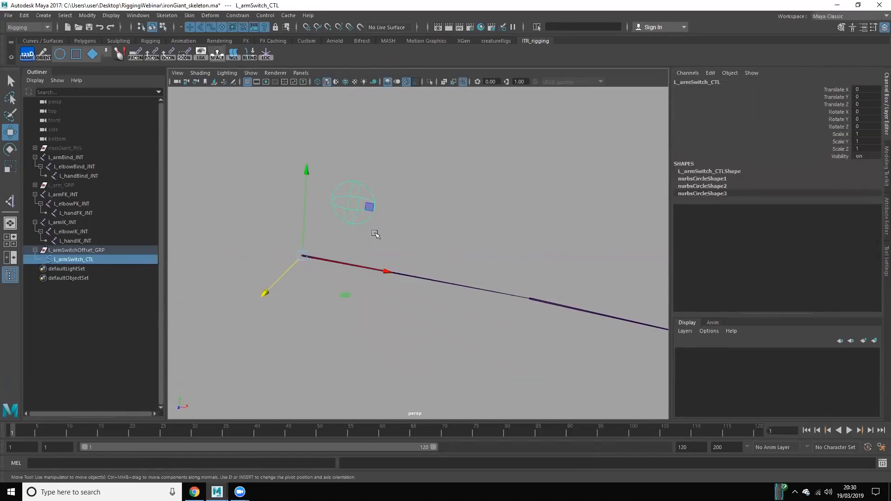
Step: Inspect L_armSwitch_CTL and L_armSwitchOffset_GRP by selecting each of them
{"action": "left_click", "coordinate": [433, 180]}
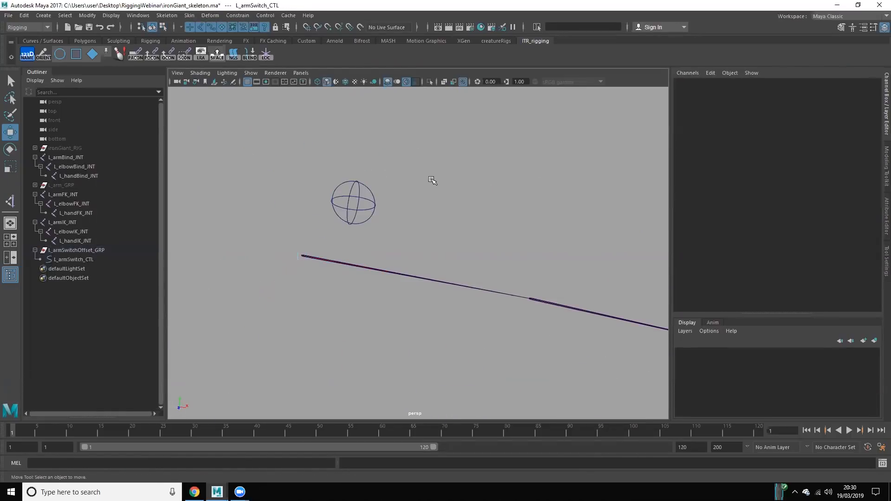
{"action": "left_click", "coordinate": [89, 258]}
{"action": "left_click", "coordinate": [80, 252]}
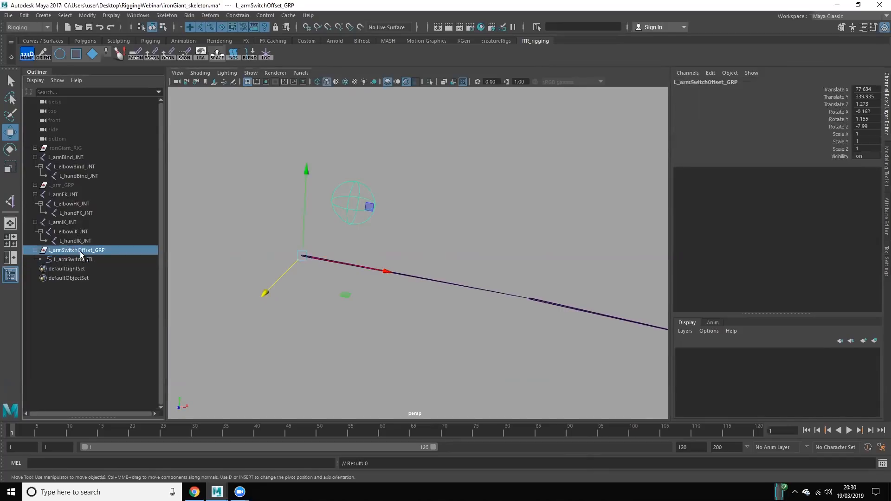
{"action": "left_click", "coordinate": [216, 178]}
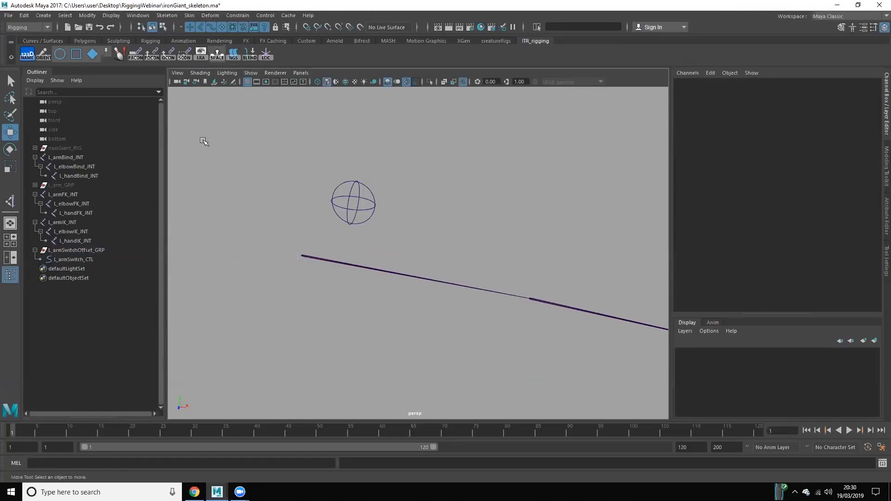
Step: Open the Blending Chains tool and assign L_armIK_JNT, L_armFK_JNT and L_armBind_JNT as its IK, FK and bind chains
{"action": "left_click", "coordinate": [251, 57]}
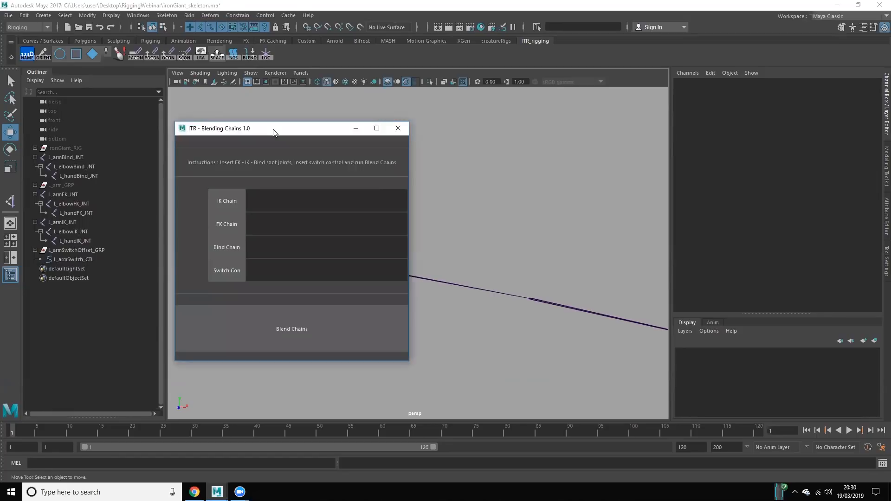
{"action": "left_click_drag", "start_coordinate": [274, 132], "coordinate": [553, 154]}
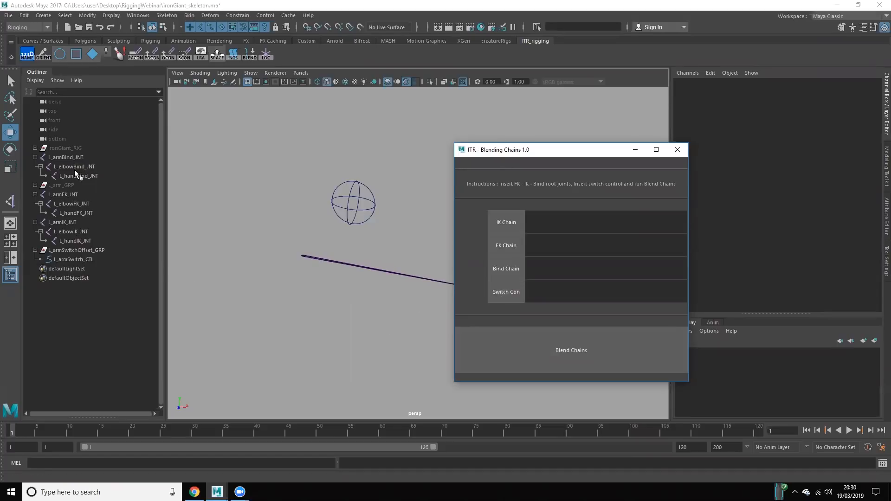
{"action": "left_click", "coordinate": [79, 222]}
{"action": "left_click", "coordinate": [503, 230]}
{"action": "left_click", "coordinate": [80, 194]}
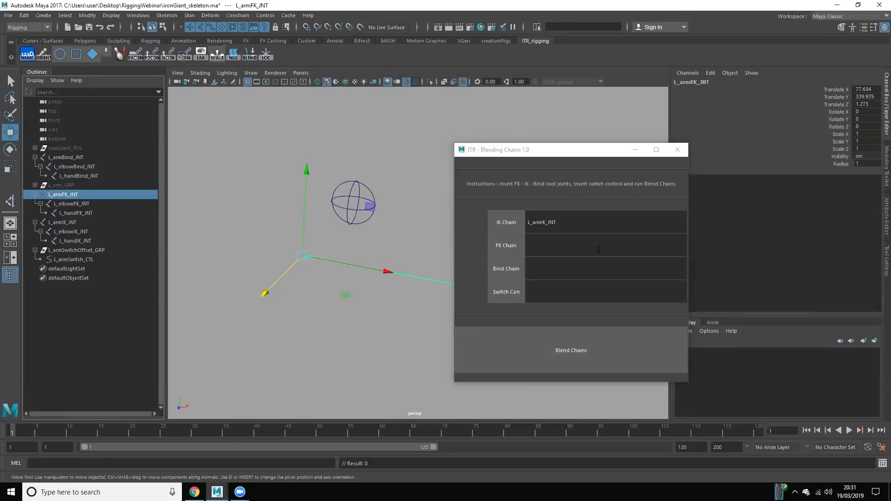
{"action": "left_click", "coordinate": [497, 247]}
{"action": "left_click", "coordinate": [66, 158]}
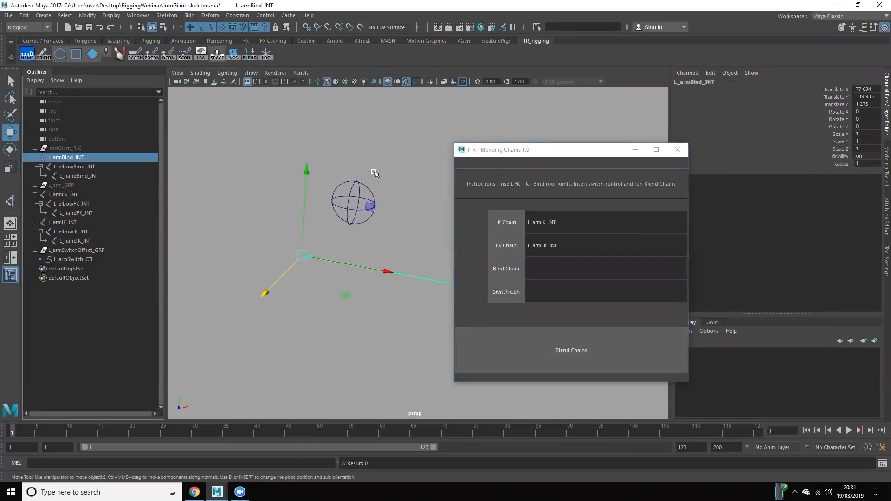
{"action": "left_click", "coordinate": [505, 266]}
Step: Assign L_armSwitch_CTL as the switch control and run Blend Chains
{"action": "left_click", "coordinate": [363, 248]}
{"action": "left_click_drag", "start_coordinate": [332, 173], "coordinate": [378, 234]}
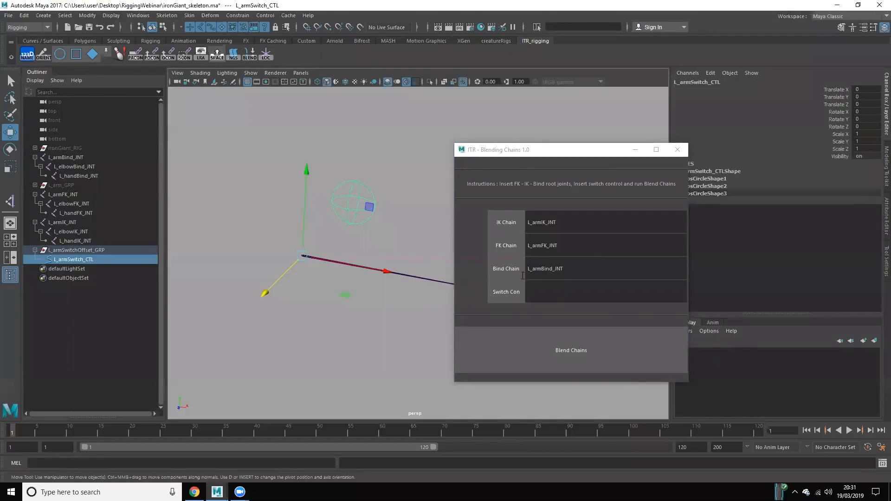
{"action": "left_click", "coordinate": [508, 293]}
{"action": "left_click", "coordinate": [383, 356]}
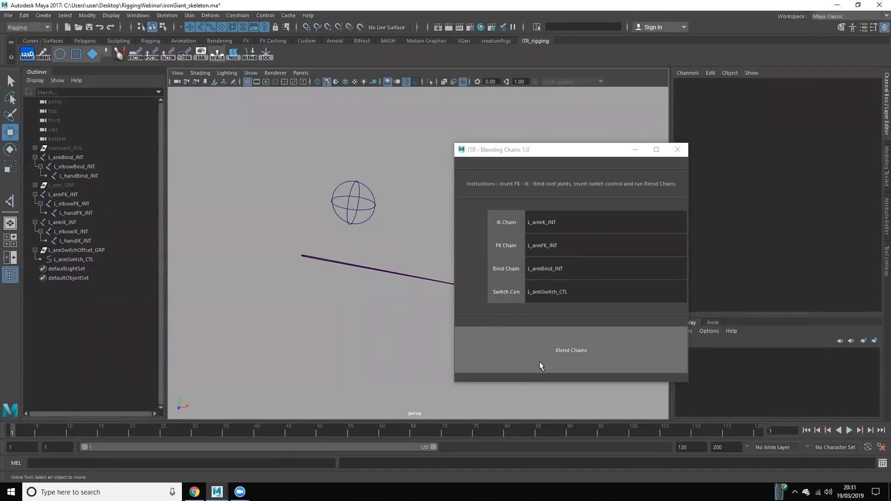
{"action": "left_click", "coordinate": [584, 351]}
{"action": "left_click", "coordinate": [449, 172]}
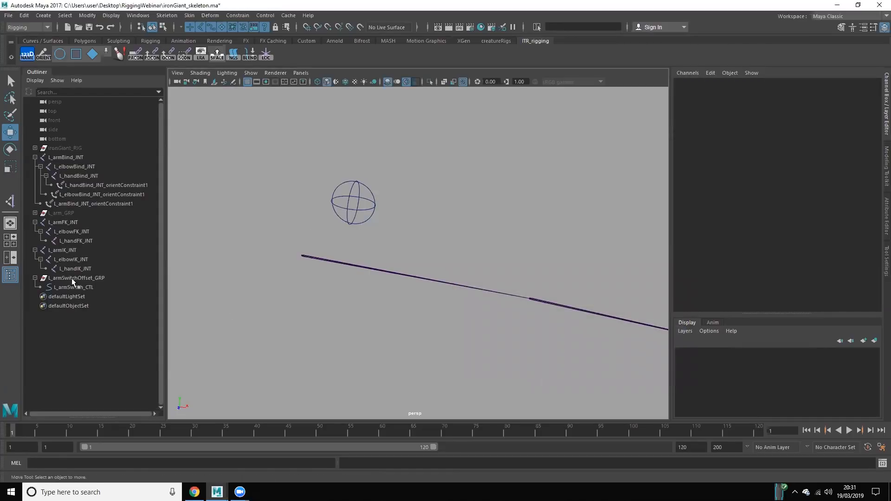
Step: Examine the orient constraints under the bind arm joints and the L_armFK_JNT and L_armIK_JNT chains that drive them
{"action": "left_click_drag", "start_coordinate": [114, 185], "coordinate": [113, 207]}
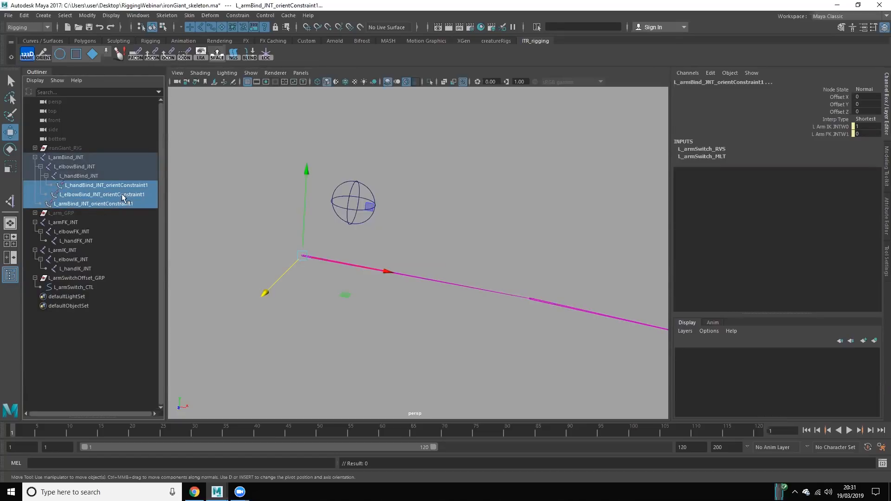
{"action": "left_click", "coordinate": [79, 222]}
{"action": "left_click", "coordinate": [71, 250]}
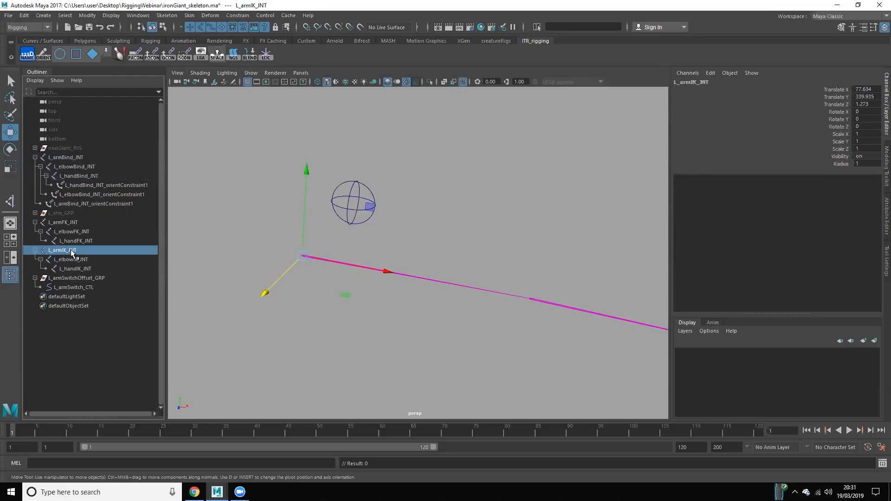
{"action": "left_click", "coordinate": [106, 202]}
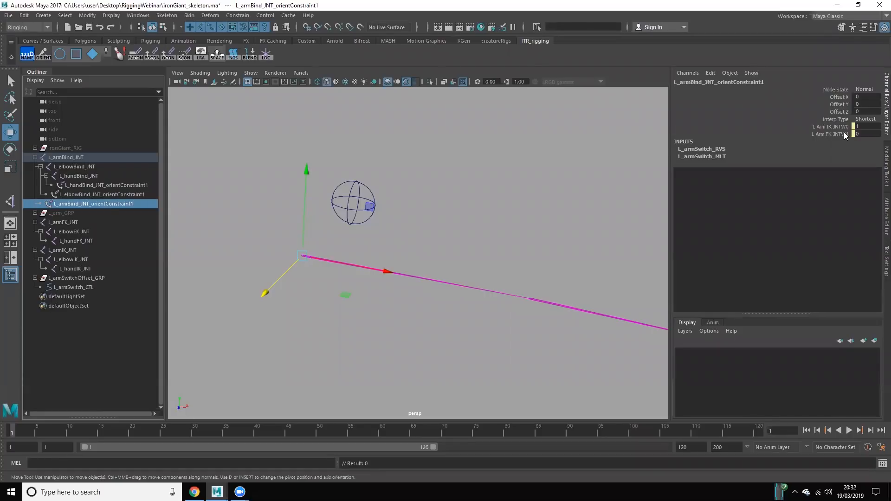
{"action": "left_click", "coordinate": [418, 213]}
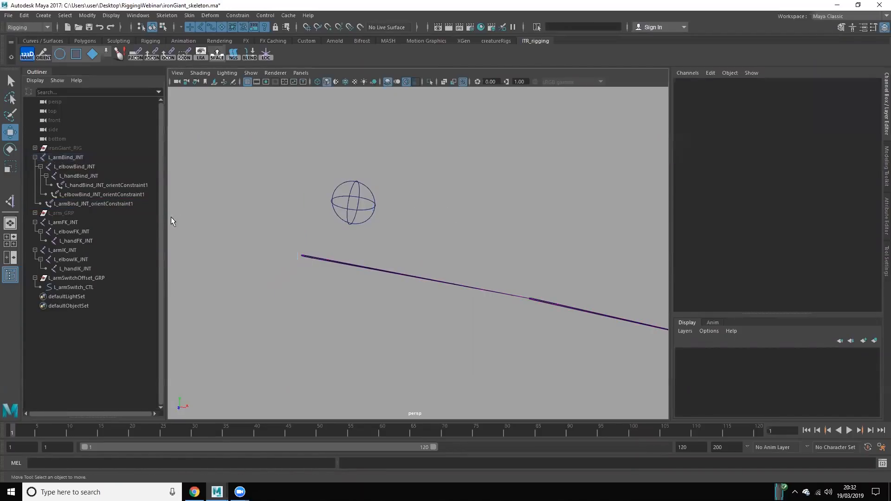
Step: Lock and hide the translate, rotate, scale and visibility channels of L_armSwitch_CTL
{"action": "left_click", "coordinate": [77, 222]}
{"action": "scroll", "coordinate": [235, 237], "scroll_direction": "down", "scroll_amount": 5}
{"action": "left_click_drag", "start_coordinate": [391, 309], "coordinate": [297, 304], "text": "alt"}
{"action": "left_click_drag", "start_coordinate": [438, 169], "coordinate": [605, 306]}
{"action": "left_click_drag", "start_coordinate": [840, 157], "coordinate": [831, 84]}
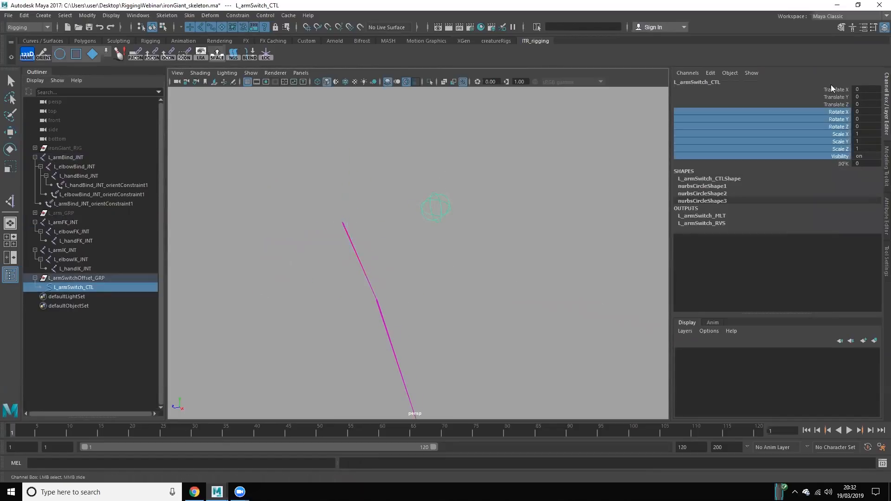
{"action": "right_click", "coordinate": [837, 129]}
{"action": "left_click", "coordinate": [823, 323]}
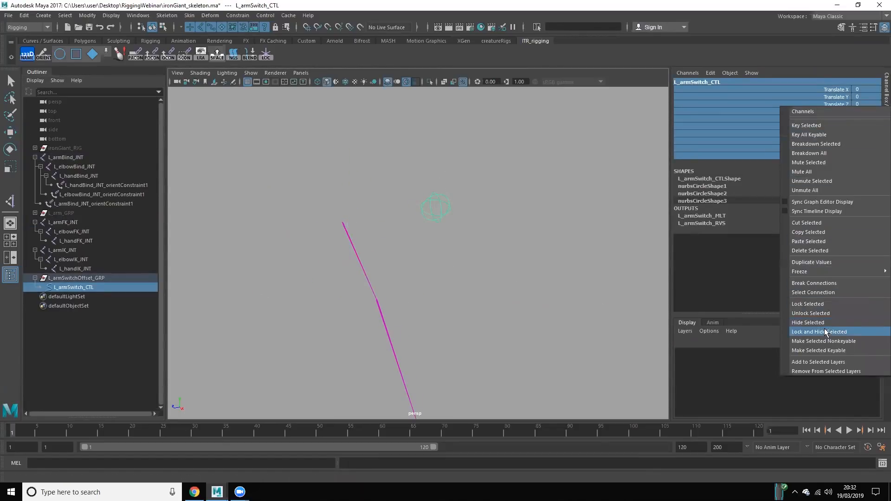
{"action": "key", "text": "w"}
{"action": "left_click", "coordinate": [505, 255]}
{"action": "left_click_drag", "start_coordinate": [505, 254], "coordinate": [417, 186]}
{"action": "left_click_drag", "start_coordinate": [418, 232], "coordinate": [547, 232], "text": "alt"}
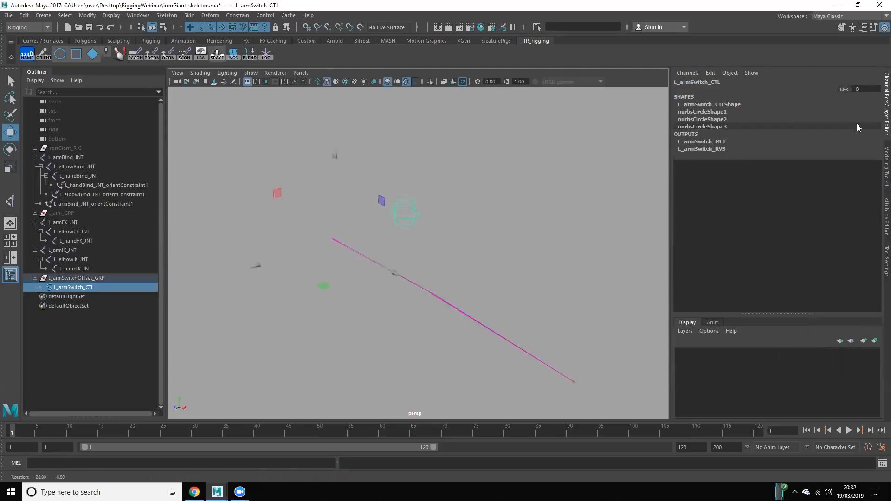
Step: Test the IKFK attribute on L_armSwitch_CTL by sliding it up to 10 and back to 0
{"action": "left_click", "coordinate": [837, 89]}
{"action": "left_click_drag", "start_coordinate": [530, 202], "coordinate": [468, 236], "text": "alt"}
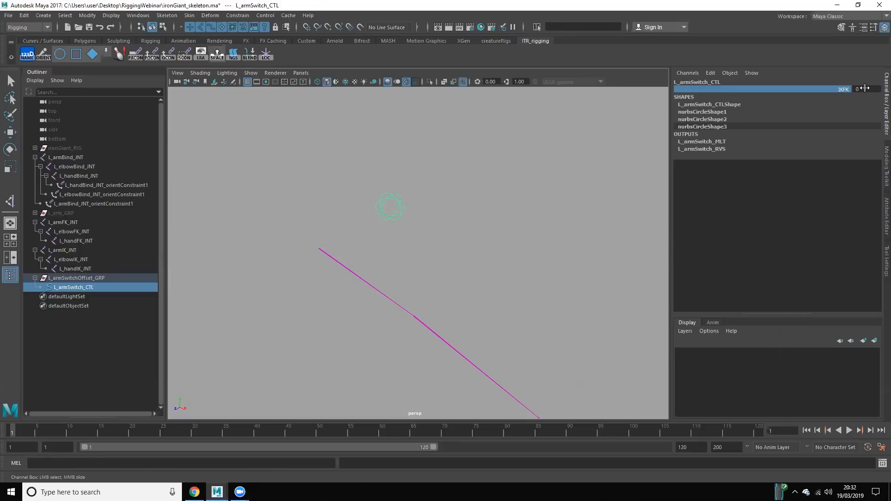
{"action": "middle_click_drag", "start_coordinate": [864, 88], "coordinate": [866, 91]}
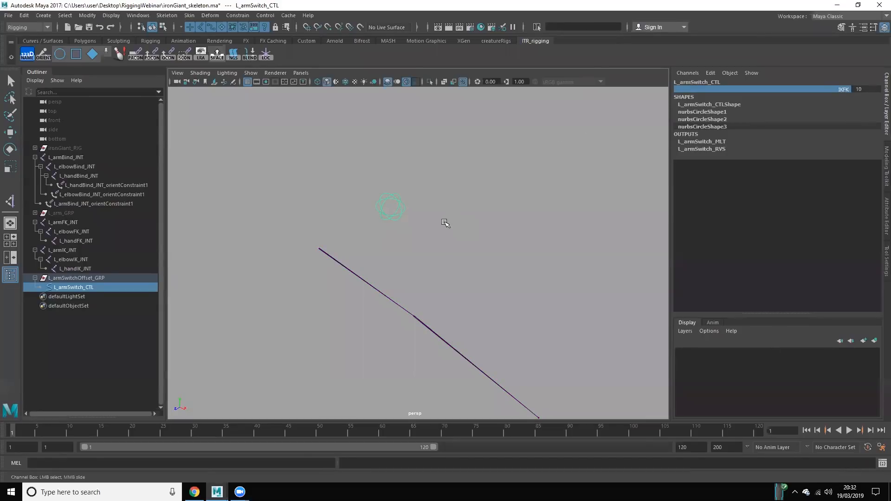
{"action": "middle_click_drag", "start_coordinate": [548, 150], "coordinate": [287, 175]}
{"action": "left_click", "coordinate": [546, 149]}
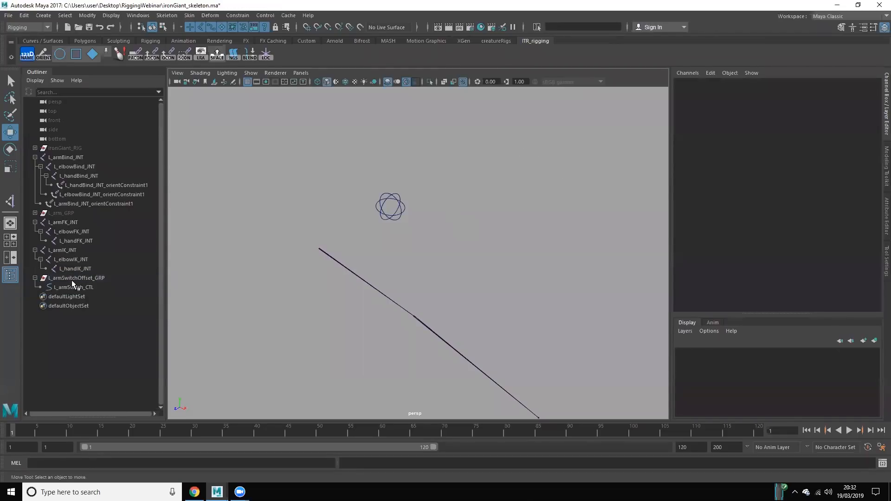
Step: Rotate L_armFK_JNT about -63 degrees in Y to separate the FK chain from the IK chain
{"action": "left_click", "coordinate": [80, 223]}
{"action": "key", "text": "w"}
{"action": "scroll", "coordinate": [397, 260], "scroll_direction": "down", "scroll_amount": 3}
{"action": "key", "text": "e"}
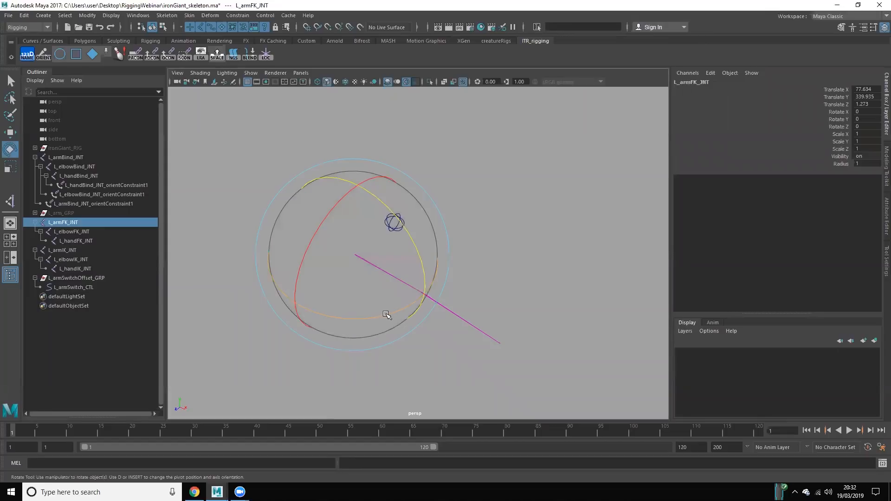
{"action": "left_click_drag", "start_coordinate": [386, 315], "coordinate": [292, 330]}
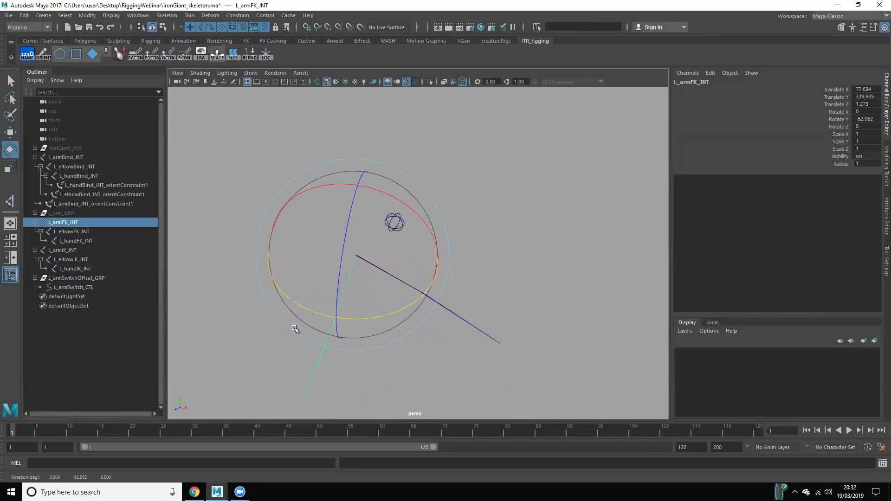
{"action": "left_click", "coordinate": [399, 357]}
Step: Select L_armBind_JNT and check which of the two separated chains it follows
{"action": "left_click_drag", "start_coordinate": [406, 361], "coordinate": [362, 213], "text": "alt"}
{"action": "left_click_drag", "start_coordinate": [429, 154], "coordinate": [541, 203]}
{"action": "left_click", "coordinate": [471, 182]}
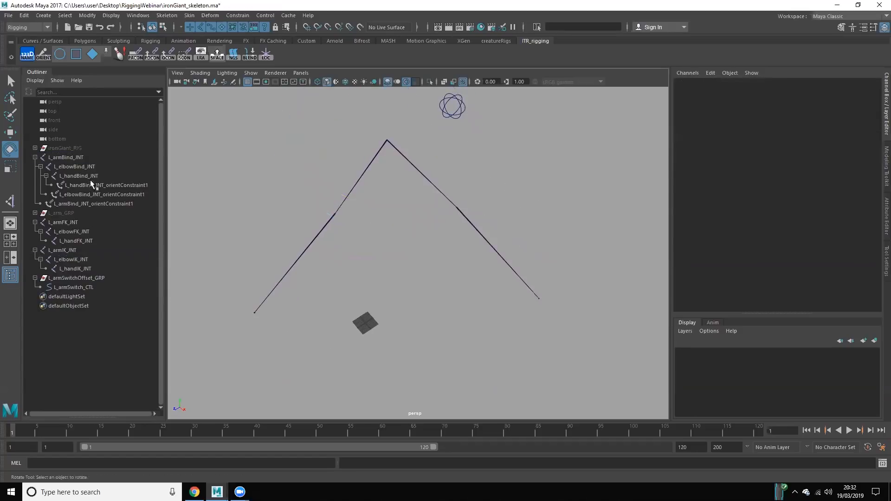
{"action": "left_click", "coordinate": [74, 155]}
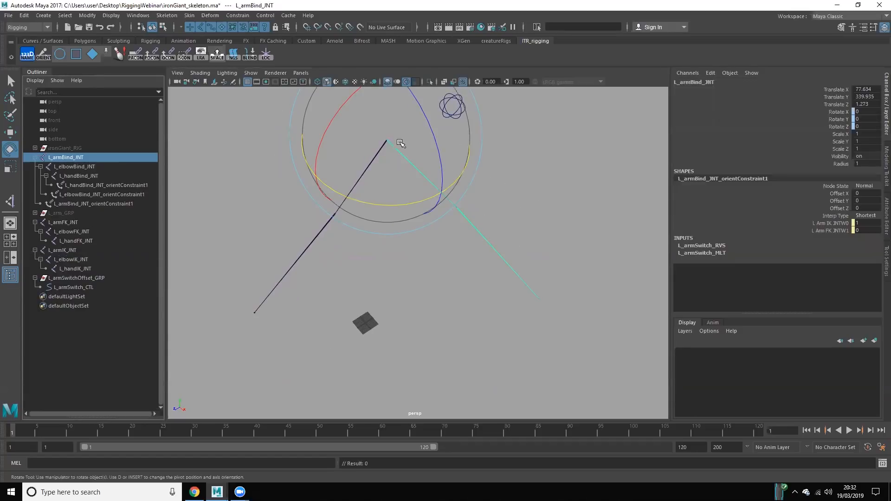
{"action": "left_click", "coordinate": [537, 193]}
Step: Slide the IKFK attribute on L_armSwitch_CTL through partial values to blend the bind chain between IK and FK
{"action": "left_click", "coordinate": [457, 104]}
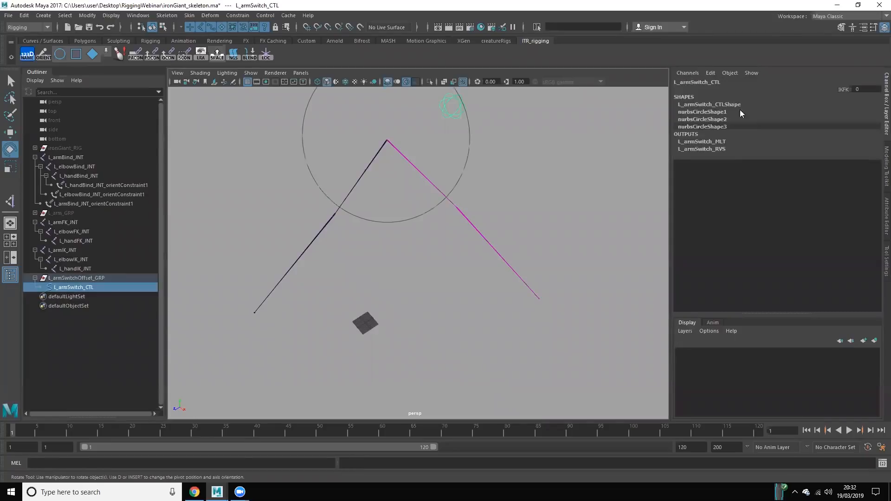
{"action": "left_click", "coordinate": [842, 89]}
{"action": "mouse_move", "coordinate": [444, 259]}
{"action": "left_mouse_down", "text": "alt"}
{"action": "mouse_move", "coordinate": [454, 275]}
{"action": "mouse_move", "coordinate": [442, 273]}
{"action": "left_mouse_up", "text": "alt"}
{"action": "middle_click_drag", "start_coordinate": [442, 273], "coordinate": [235, 251]}
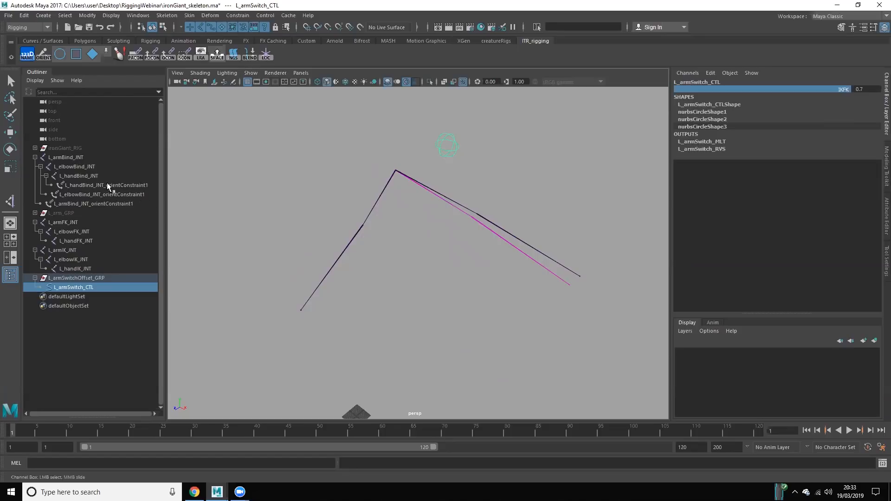
{"action": "middle_click_drag", "start_coordinate": [518, 160], "coordinate": [531, 182]}
Step: Compare the rotation channels of L_armIK_JNT, L_armBind_JNT and L_armFK_JNT at the partial blend
{"action": "left_click", "coordinate": [417, 182]}
{"action": "key", "text": "e"}
{"action": "left_click", "coordinate": [417, 182]}
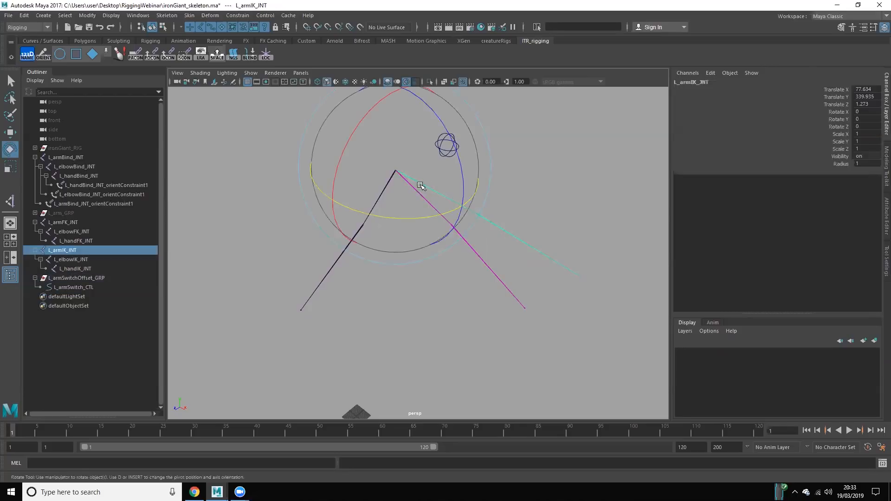
{"action": "left_click", "coordinate": [290, 250]}
{"action": "left_click", "coordinate": [81, 157]}
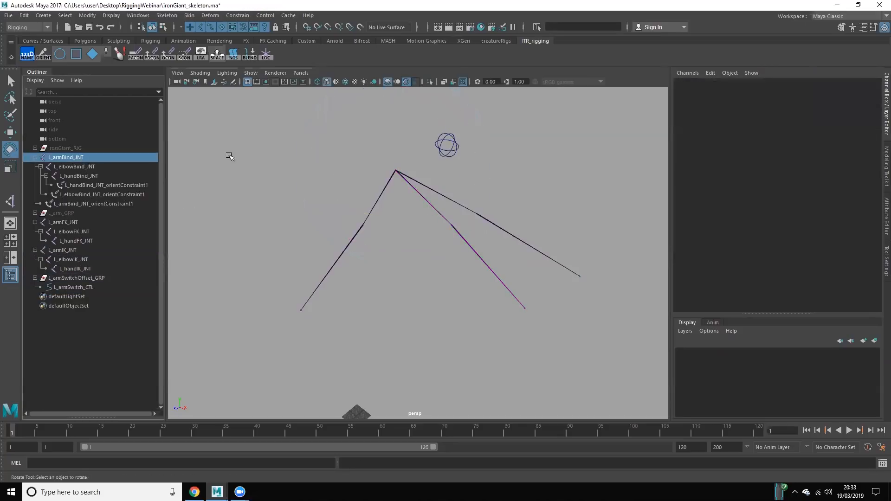
{"action": "left_click_drag", "start_coordinate": [831, 113], "coordinate": [831, 127]}
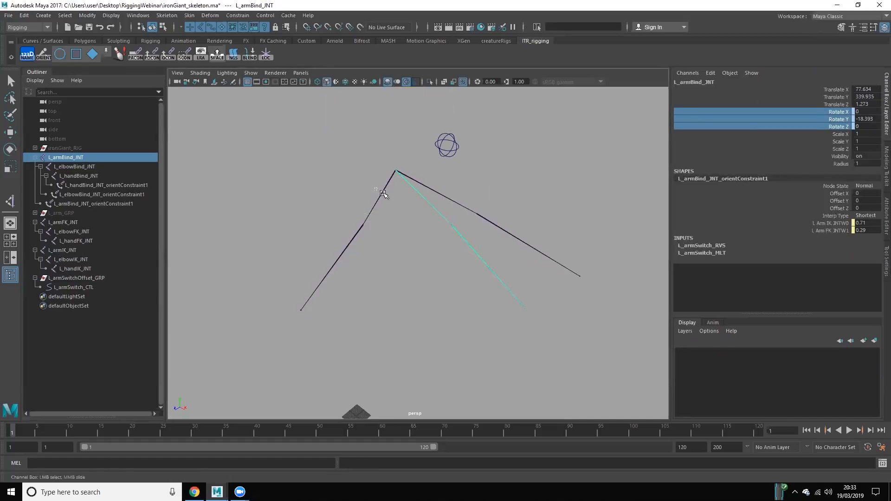
{"action": "left_click_drag", "start_coordinate": [375, 187], "coordinate": [396, 202]}
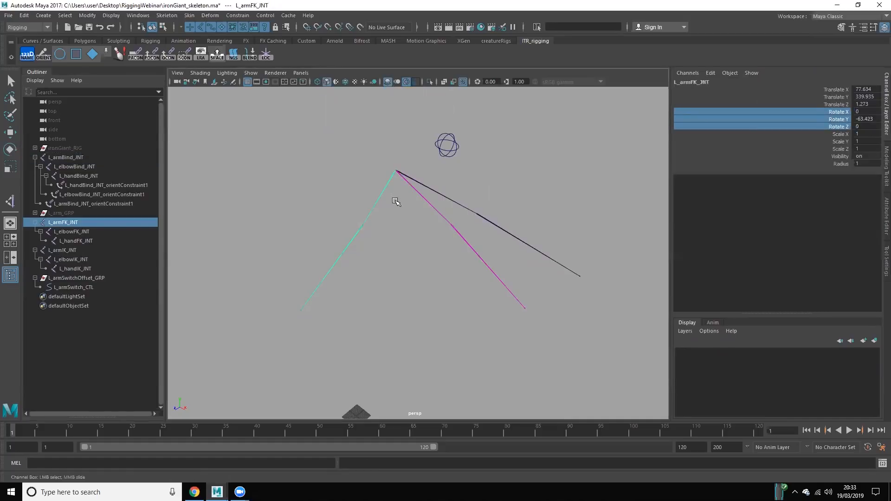
{"action": "left_click", "coordinate": [435, 194]}
{"action": "left_click", "coordinate": [455, 158]}
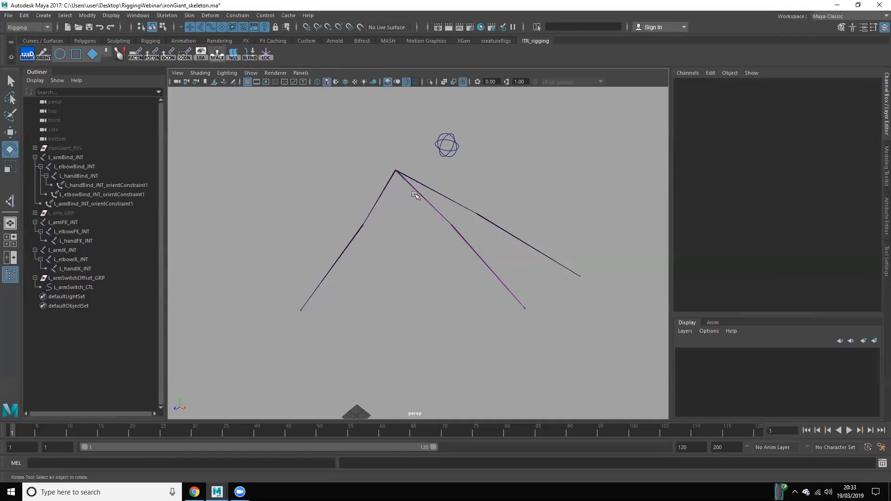
Step: Slide the IKFK attribute on L_armSwitch_CTL back to 0
{"action": "left_click", "coordinate": [433, 145]}
{"action": "left_click", "coordinate": [841, 89]}
{"action": "middle_click_drag", "start_coordinate": [579, 169], "coordinate": [425, 174]}
{"action": "left_click", "coordinate": [264, 178]}
Step: Set the Rotate Y of L_armFK_JNT to 0
{"action": "key", "text": "e"}
{"action": "left_click", "coordinate": [86, 247]}
{"action": "left_click", "coordinate": [89, 221]}
{"action": "left_click", "coordinate": [866, 119]}
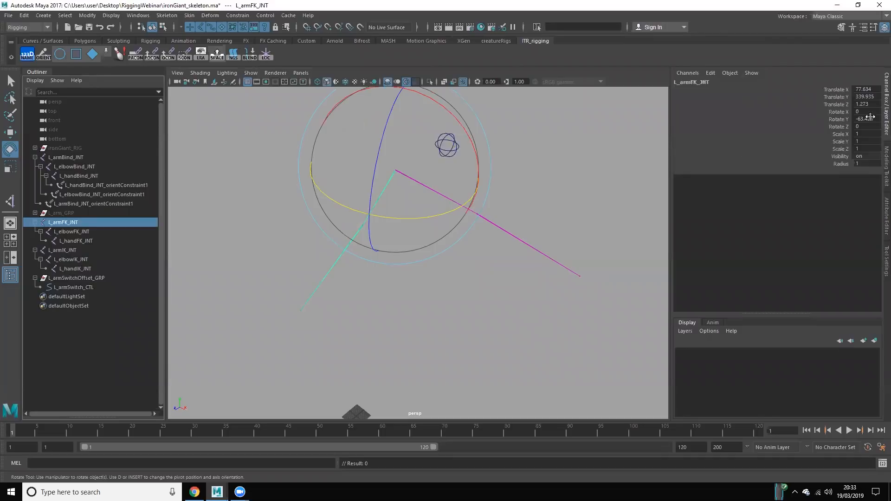
{"action": "type", "text": "0"}
{"action": "key", "text": "Return"}
Step: Hide the L_armIK_JNT and L_armBind_JNT chains so only the FK arm chain is displayed
{"action": "left_click", "coordinate": [444, 345]}
{"action": "scroll", "coordinate": [419, 250], "scroll_direction": "up", "scroll_amount": 1}
{"action": "scroll", "coordinate": [420, 253], "scroll_direction": "down", "scroll_amount": 2}
{"action": "left_click_drag", "start_coordinate": [420, 252], "coordinate": [398, 279], "text": "alt"}
{"action": "scroll", "coordinate": [398, 279], "scroll_direction": "up", "scroll_amount": 1}
{"action": "middle_click_drag", "start_coordinate": [398, 279], "coordinate": [402, 283], "text": "alt"}
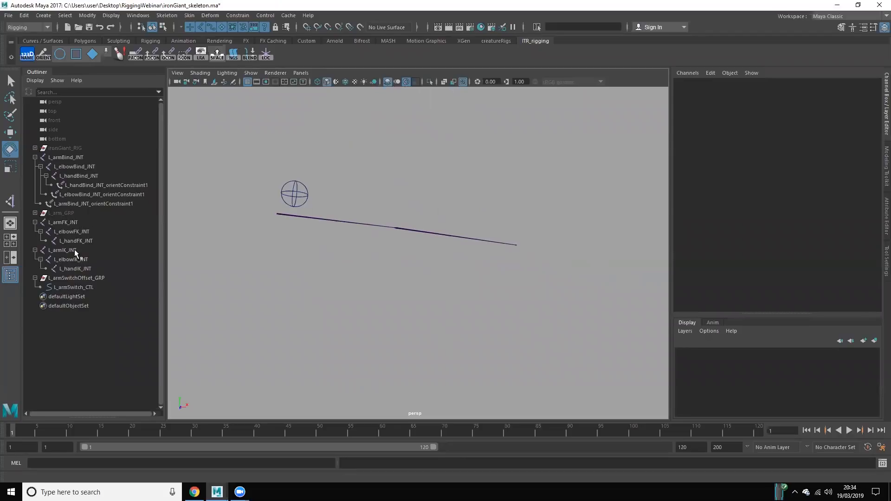
{"action": "left_click", "coordinate": [74, 250]}
{"action": "key", "text": "ctrl+h"}
{"action": "left_click", "coordinate": [81, 157]}
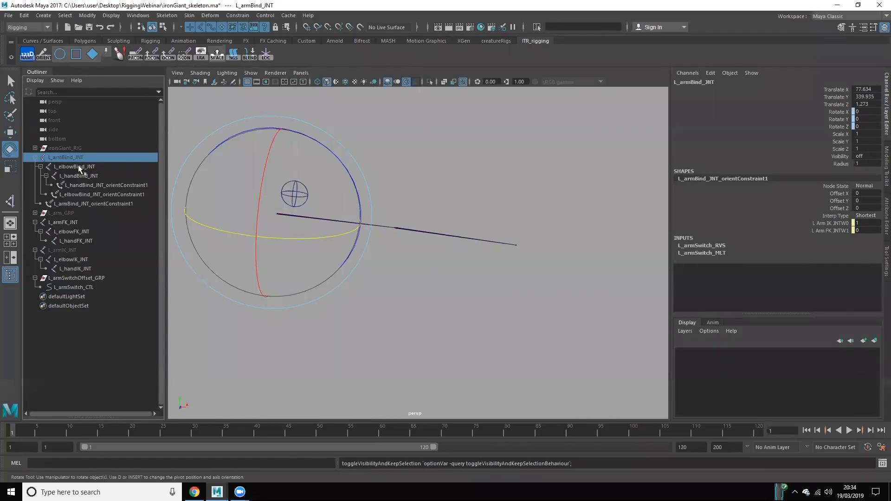
{"action": "left_click", "coordinate": [535, 358]}
Step: Create a circle control with an offset group for L_armFK_JNT and expand the group in the outliner
{"action": "scroll", "coordinate": [249, 306], "scroll_direction": "up", "scroll_amount": 2}
{"action": "middle_click_drag", "start_coordinate": [297, 260], "coordinate": [366, 268], "text": "alt"}
{"action": "left_click_drag", "start_coordinate": [356, 205], "coordinate": [361, 267]}
{"action": "left_click_drag", "start_coordinate": [362, 274], "coordinate": [354, 285], "text": "alt"}
{"action": "key", "text": "w"}
{"action": "key", "text": "q"}
{"action": "left_click_drag", "start_coordinate": [366, 316], "coordinate": [424, 338], "text": "alt"}
{"action": "right_click_drag", "start_coordinate": [404, 313], "coordinate": [430, 316], "text": "alt"}
{"action": "left_click_drag", "start_coordinate": [408, 319], "coordinate": [418, 322], "text": "alt"}
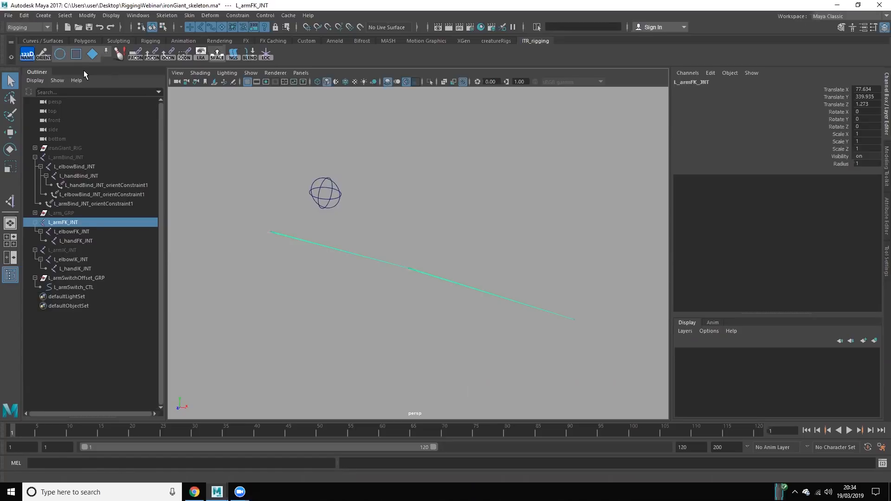
{"action": "left_click", "coordinate": [348, 160]}
{"action": "left_click", "coordinate": [295, 240]}
{"action": "left_click", "coordinate": [60, 57]}
{"action": "left_click", "coordinate": [35, 296]}
{"action": "left_click", "coordinate": [79, 306]}
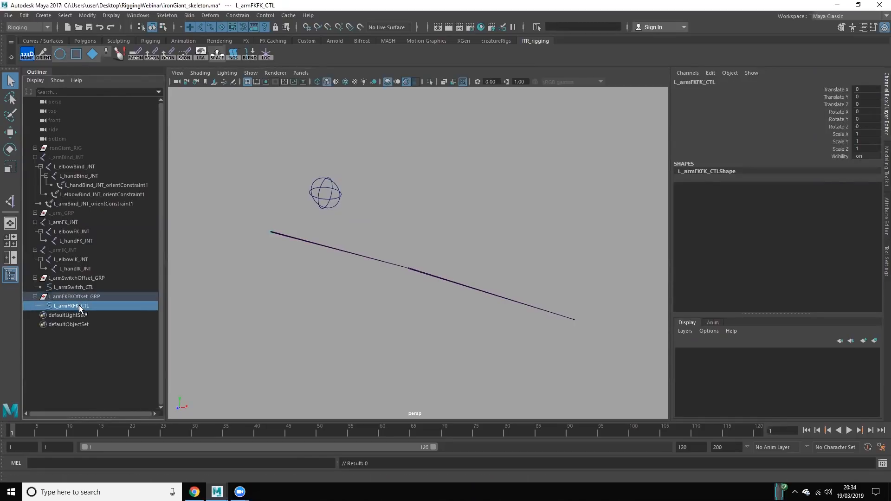
Step: Examine the new L_armFKFK_CTL circle and its offset group up close at the shoulder joint
{"action": "left_click", "coordinate": [74, 297]}
{"action": "left_click", "coordinate": [68, 306]}
{"action": "key", "text": "w"}
{"action": "scroll", "coordinate": [297, 276], "scroll_direction": "up", "scroll_amount": 3}
{"action": "scroll", "coordinate": [328, 288], "scroll_direction": "up", "scroll_amount": 4}
{"action": "middle_click_drag", "start_coordinate": [280, 264], "coordinate": [384, 276], "text": "alt"}
{"action": "key", "text": "f"}
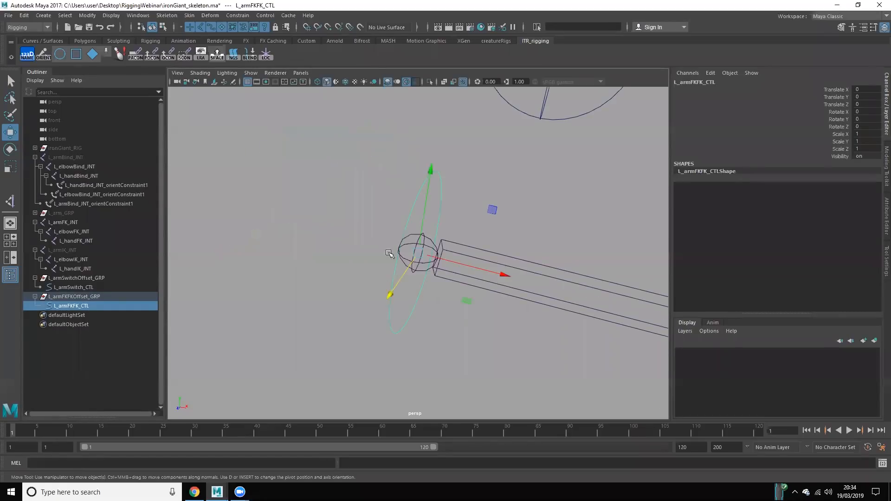
{"action": "key", "text": "ctrl+z"}
{"action": "scroll", "coordinate": [426, 281], "scroll_direction": "down", "scroll_amount": 5}
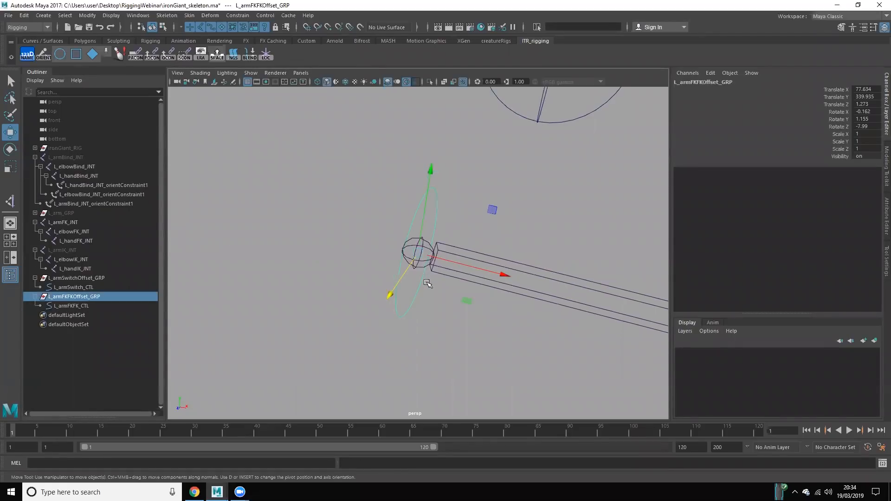
{"action": "left_click", "coordinate": [528, 356]}
{"action": "scroll", "coordinate": [432, 320], "scroll_direction": "down", "scroll_amount": 3}
{"action": "middle_click_drag", "start_coordinate": [416, 314], "coordinate": [362, 292], "text": "alt"}
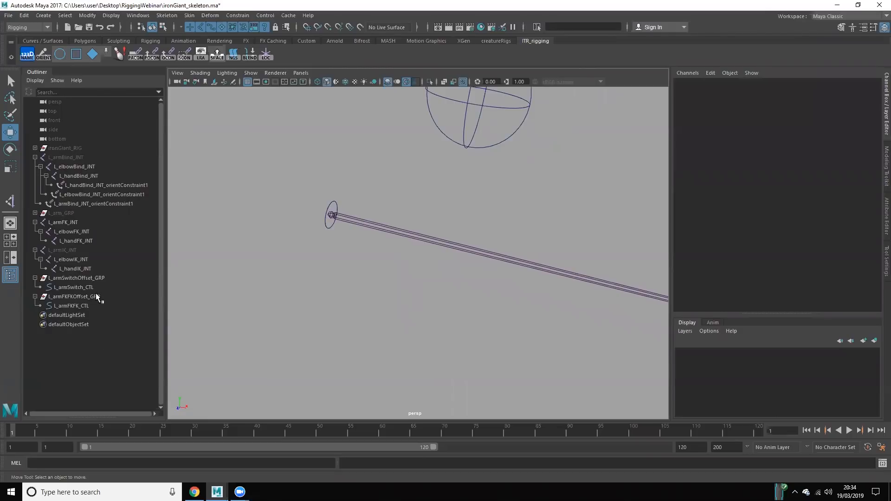
Step: Compare the transform channels of L_armFKFKOffset_GRP with those of L_armFKFK_CTL
{"action": "left_click", "coordinate": [95, 295]}
{"action": "scroll", "coordinate": [409, 291], "scroll_direction": "down", "scroll_amount": 3}
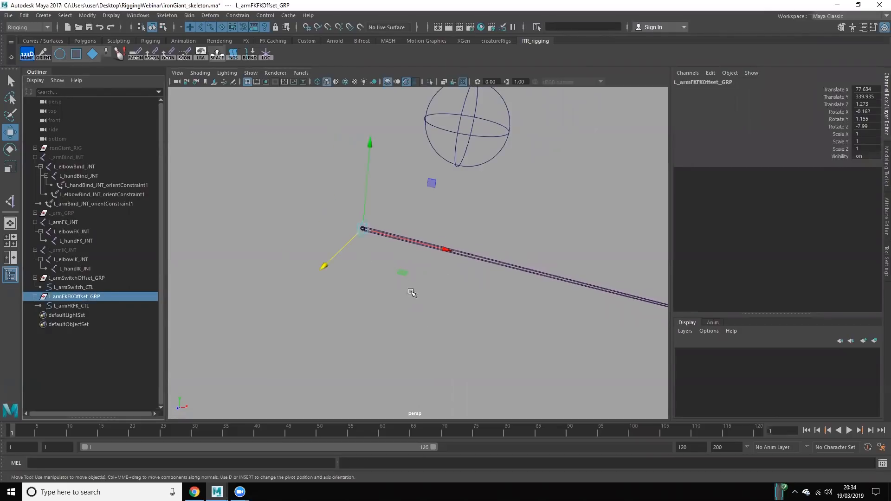
{"action": "left_click_drag", "start_coordinate": [403, 283], "coordinate": [400, 303], "text": "alt"}
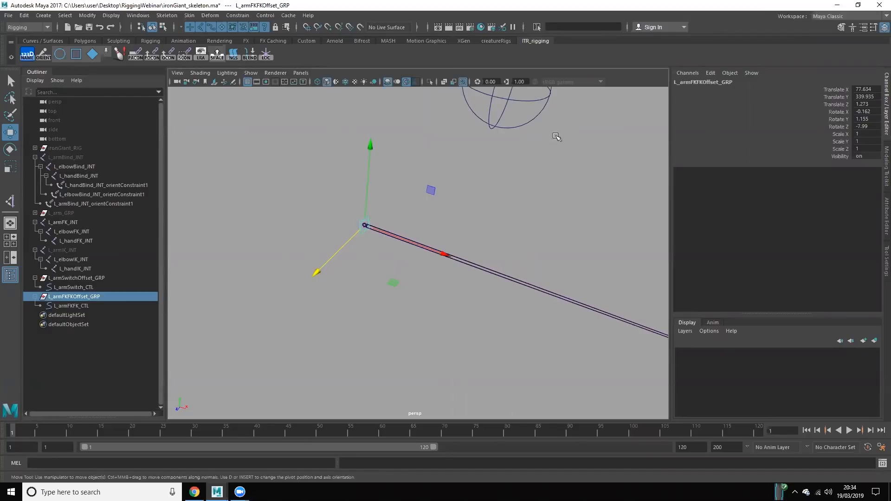
{"action": "left_click_drag", "start_coordinate": [459, 244], "coordinate": [495, 307]}
{"action": "left_click", "coordinate": [21, 318]}
{"action": "left_click", "coordinate": [71, 297]}
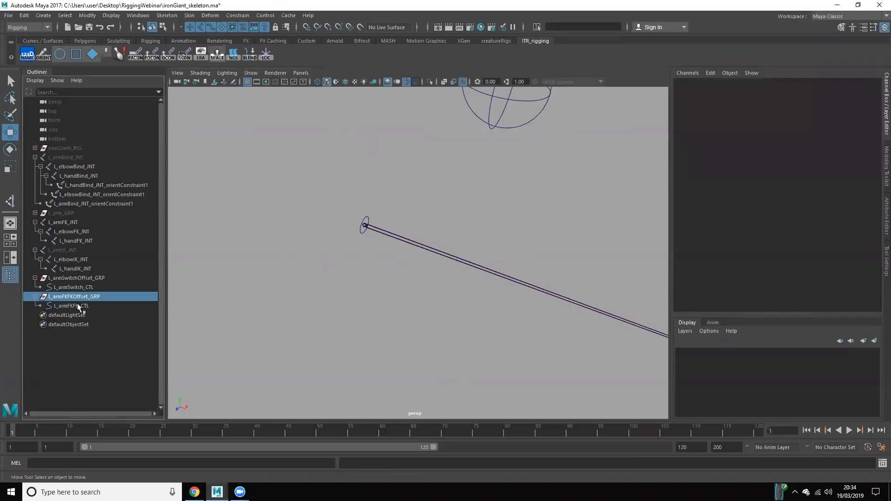
{"action": "left_click", "coordinate": [78, 304]}
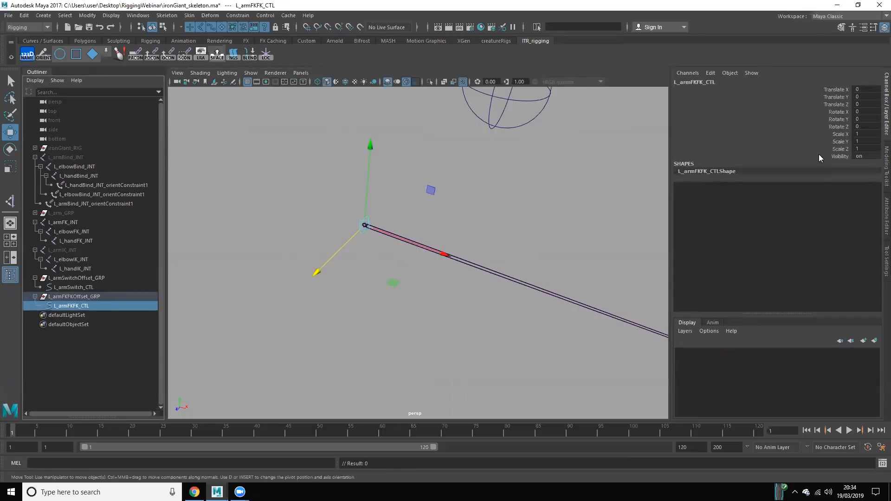
{"action": "left_click_drag", "start_coordinate": [830, 90], "coordinate": [819, 155]}
{"action": "left_click", "coordinate": [364, 212]}
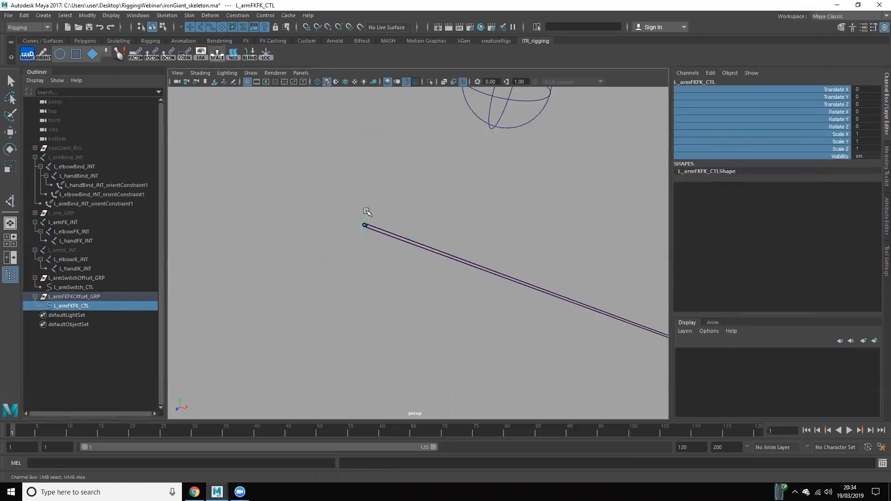
{"action": "left_click", "coordinate": [73, 298]}
{"action": "left_click", "coordinate": [309, 319]}
{"action": "scroll", "coordinate": [400, 331], "scroll_direction": "down", "scroll_amount": 3}
{"action": "middle_click_drag", "start_coordinate": [399, 331], "coordinate": [310, 318], "text": "alt"}
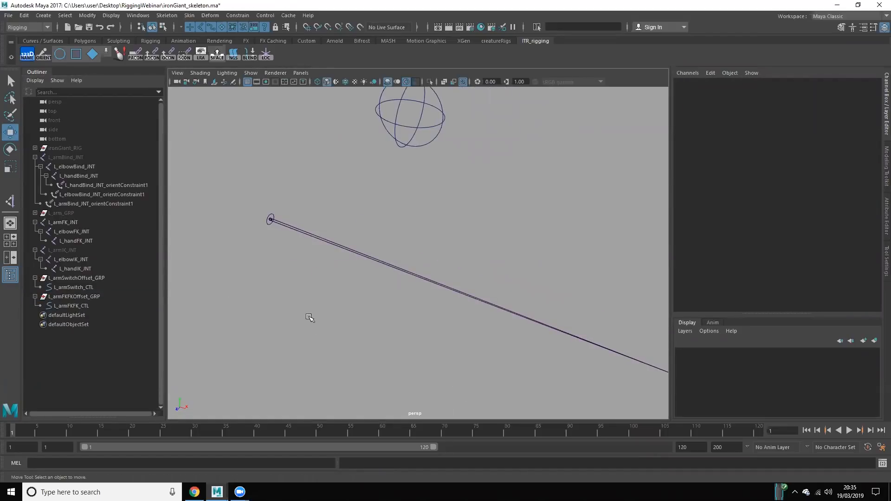
{"action": "left_click_drag", "start_coordinate": [310, 318], "coordinate": [284, 288], "text": "alt"}
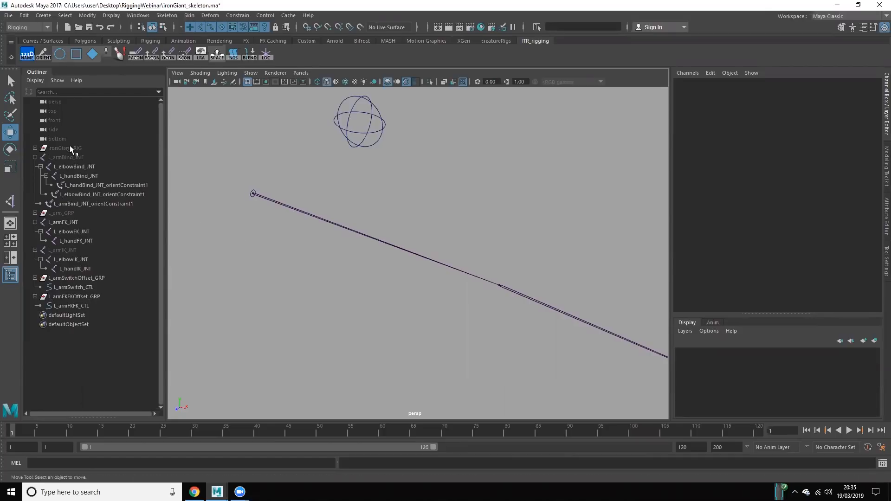
Step: Compare the transform channels of L_armBind_JNT and L_armFK_JNT
{"action": "left_click", "coordinate": [82, 159]}
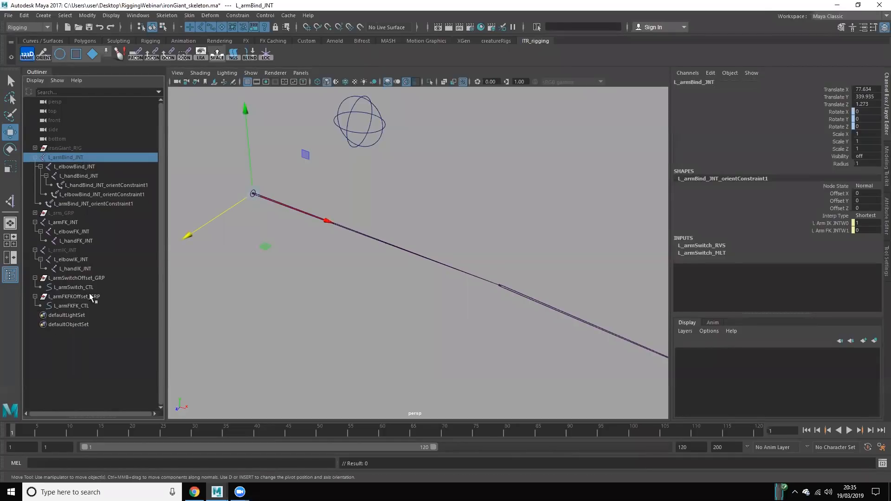
{"action": "left_click", "coordinate": [80, 221]}
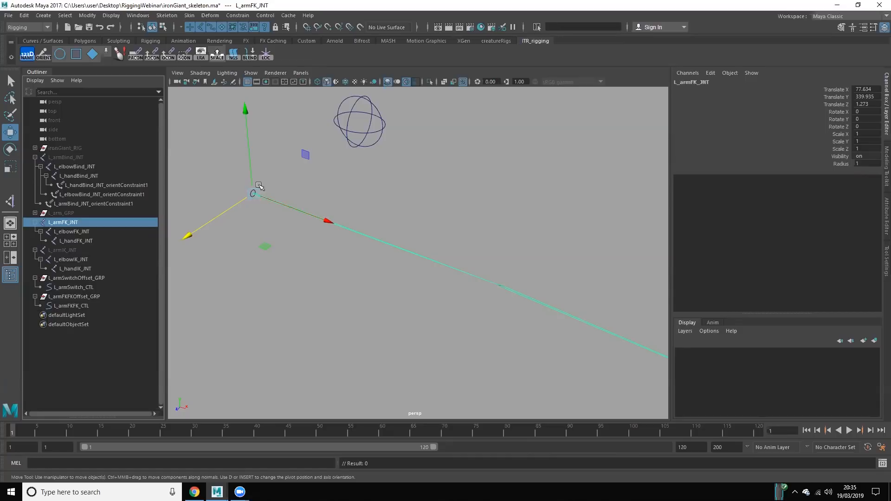
{"action": "left_click", "coordinate": [227, 141]}
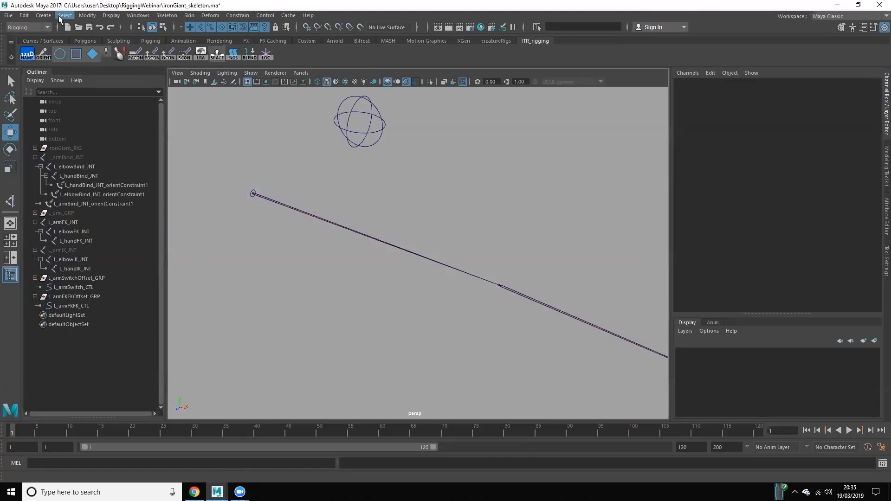
Step: Locate the Circle among the NURBS primitives, and check the channels of L_armFKFK_CTL against those of L_armFK_JNT
{"action": "left_click", "coordinate": [43, 16]}
{"action": "mouse_move", "coordinate": [57, 40]}
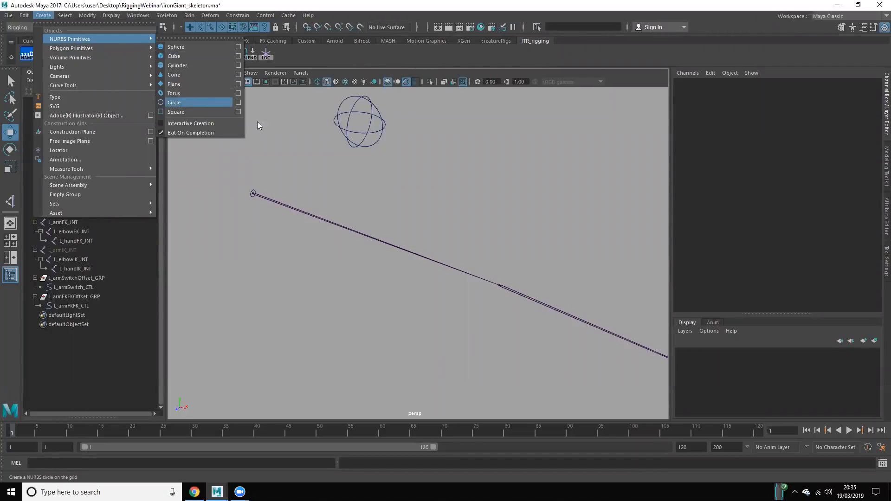
{"action": "left_click", "coordinate": [241, 158]}
{"action": "left_click", "coordinate": [84, 306]}
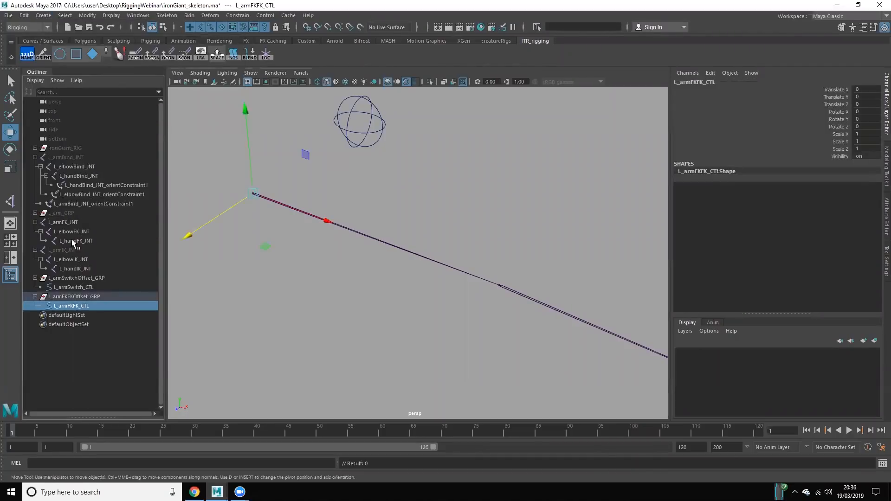
{"action": "left_click", "coordinate": [64, 222]}
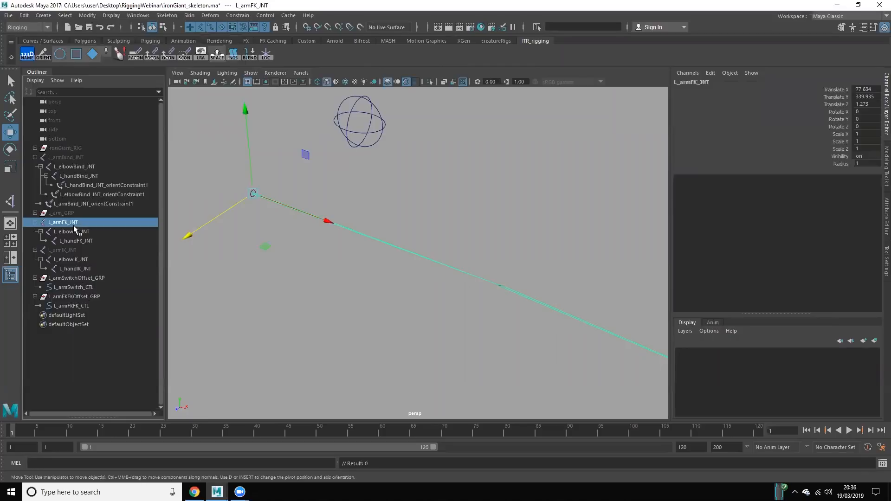
Step: Examine the naming of L_armFKFK_CTL and L_armFKFKOffset_GRP by opening both names for editing
{"action": "double_click", "coordinate": [79, 306]}
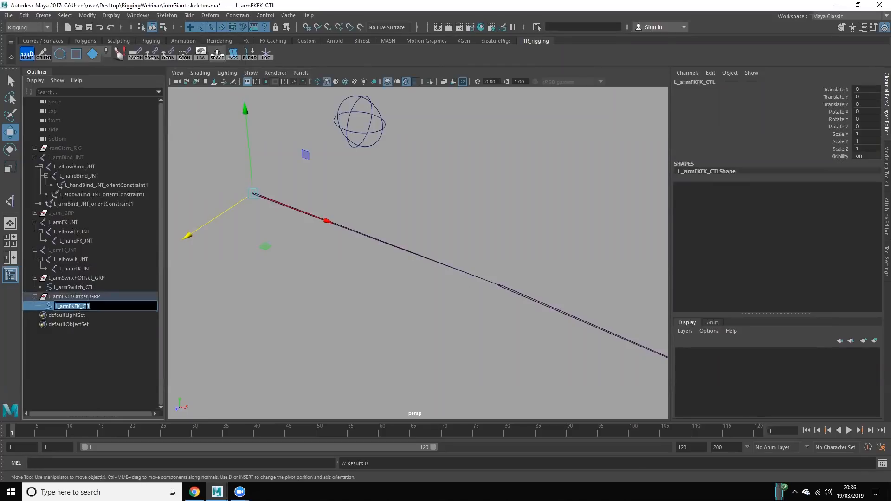
{"action": "left_click", "coordinate": [94, 306]}
{"action": "left_click", "coordinate": [90, 295]}
{"action": "double_click", "coordinate": [91, 296]}
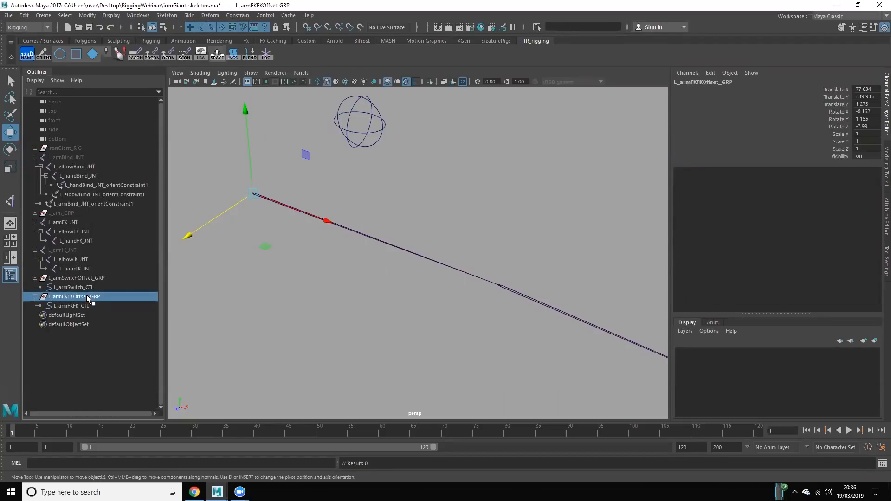
{"action": "double_click", "coordinate": [93, 298]}
{"action": "left_click", "coordinate": [92, 297]}
{"action": "key", "text": "shift+End"}
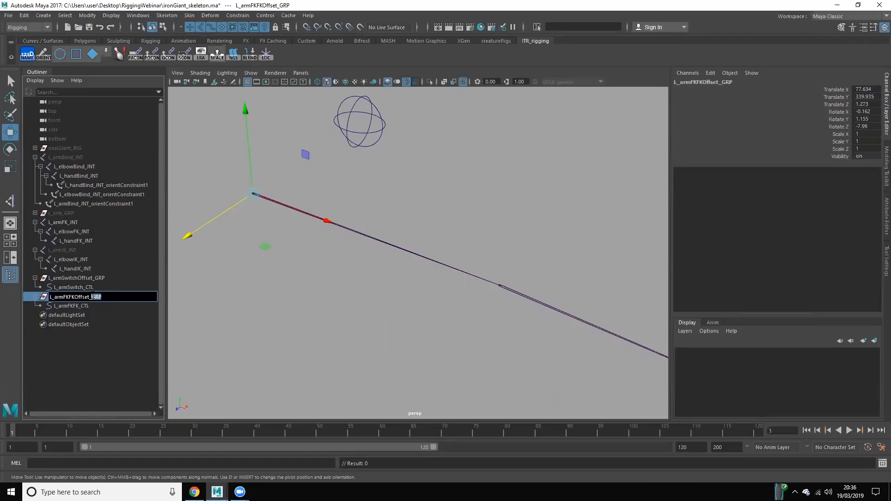
{"action": "left_click", "coordinate": [96, 302]}
{"action": "left_click_drag", "start_coordinate": [97, 299], "coordinate": [97, 294]}
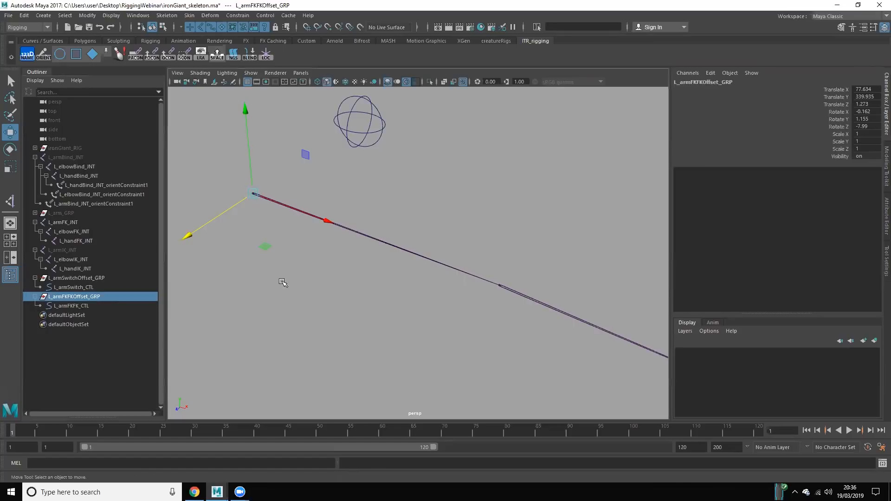
Step: Inspect the translate and rotate channels of L_armFKFKOffset_GRP
{"action": "left_click", "coordinate": [262, 248]}
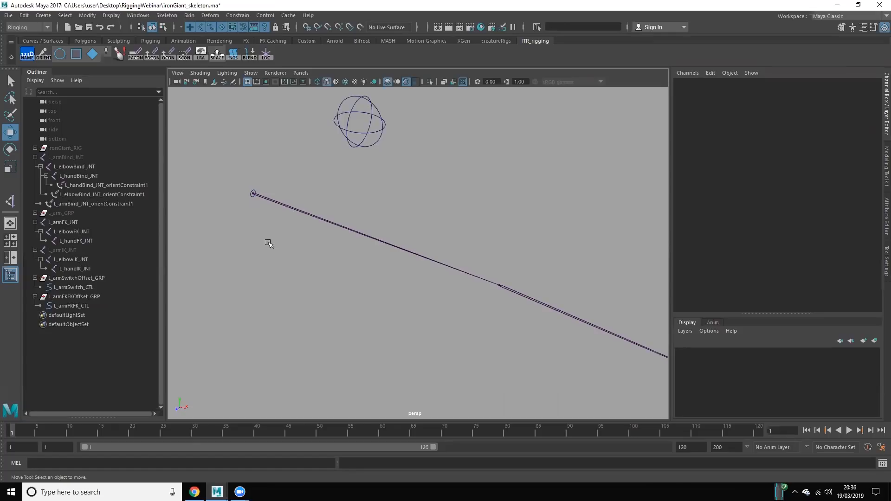
{"action": "left_click", "coordinate": [72, 296]}
{"action": "left_click", "coordinate": [230, 307]}
{"action": "left_click", "coordinate": [95, 296]}
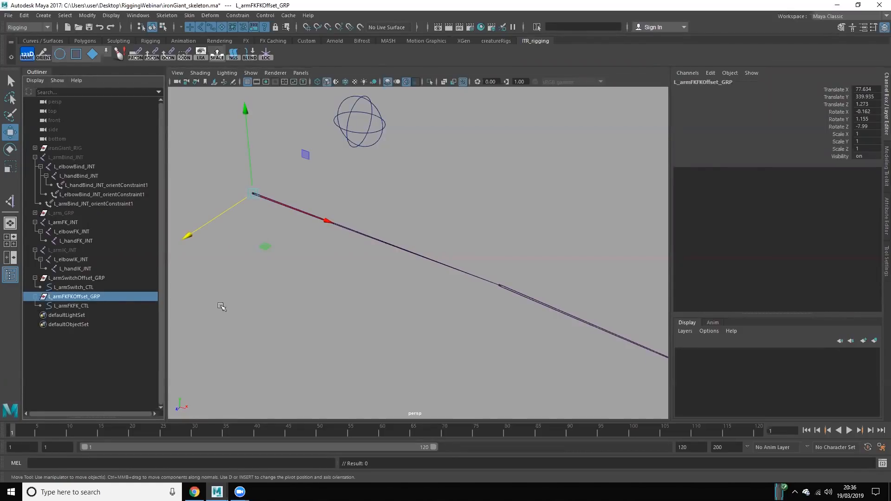
{"action": "left_click", "coordinate": [221, 307]}
{"action": "left_click", "coordinate": [107, 298]}
{"action": "left_click", "coordinate": [332, 331]}
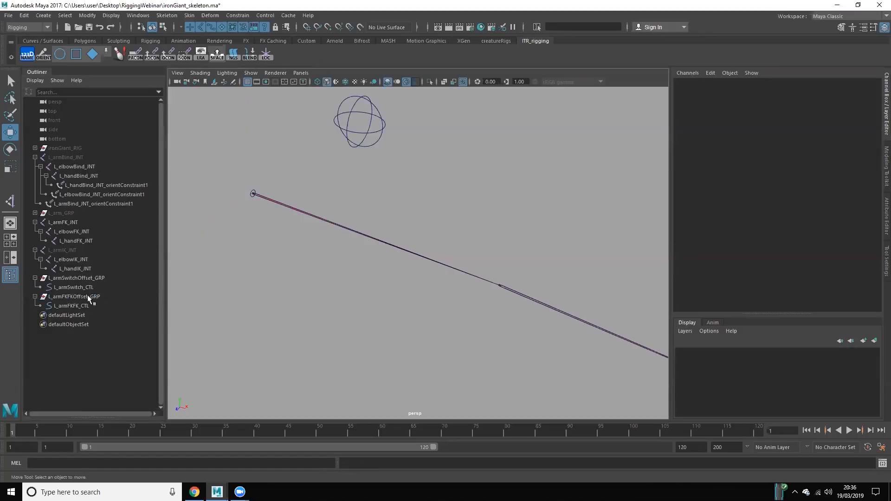
Step: Create a circle control with an offset group for L_elbowFK_JNT
{"action": "left_click", "coordinate": [79, 231]}
{"action": "left_click", "coordinate": [78, 223]}
{"action": "left_click", "coordinate": [85, 232]}
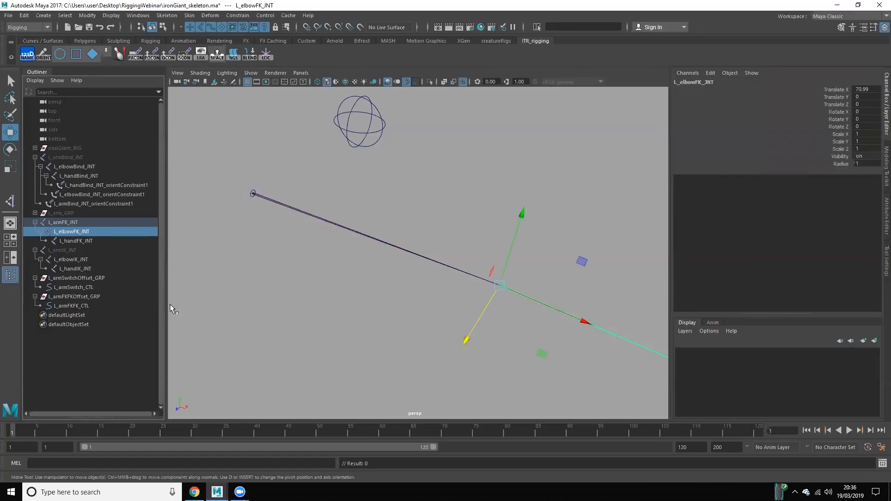
{"action": "left_click", "coordinate": [83, 296]}
{"action": "left_click", "coordinate": [78, 231]}
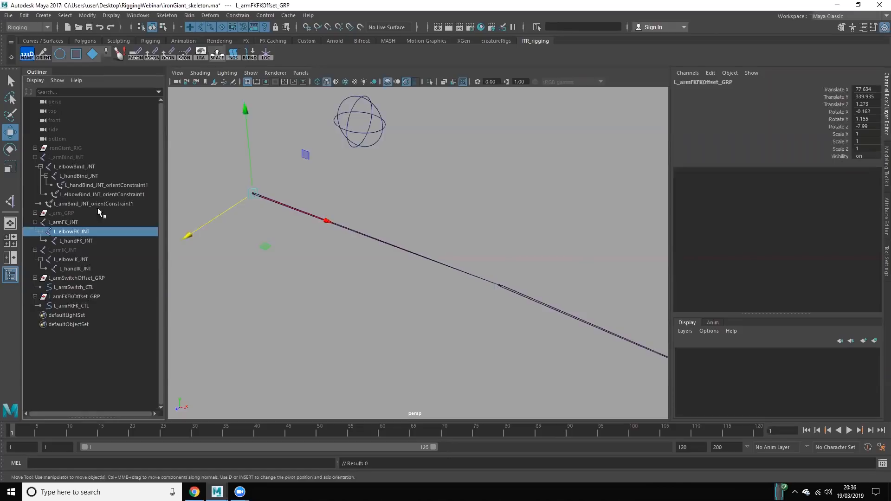
{"action": "left_click", "coordinate": [60, 55]}
Step: Create a circle control with an offset group for L_handFK_JNT, and expand the elbow offset group in the outliner
{"action": "left_click", "coordinate": [74, 241]}
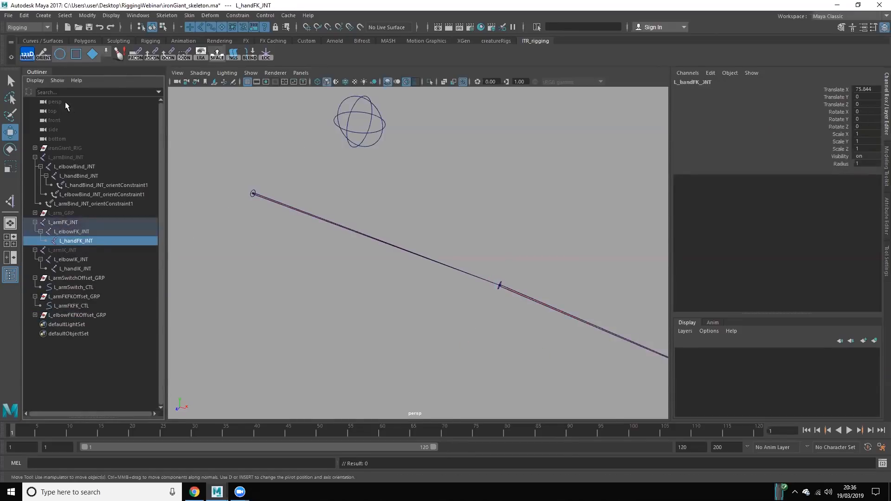
{"action": "left_click", "coordinate": [59, 55]}
{"action": "left_click", "coordinate": [288, 364]}
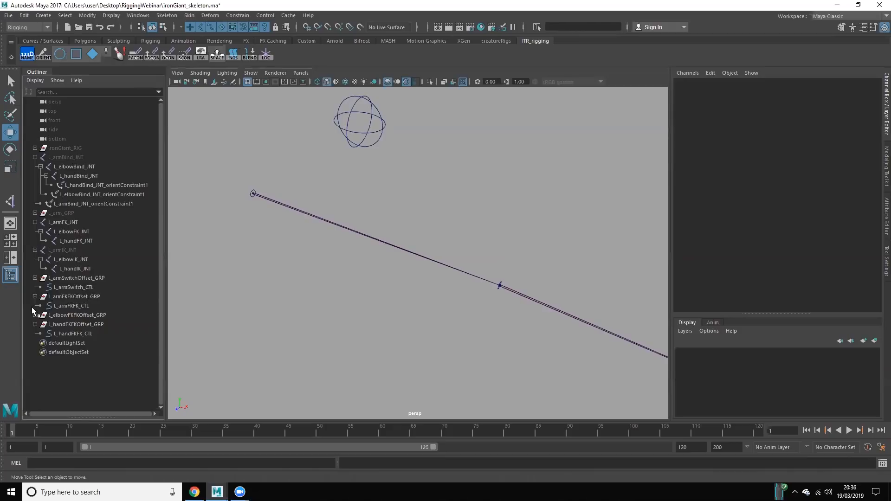
{"action": "left_click", "coordinate": [31, 306]}
{"action": "left_click", "coordinate": [35, 315]}
{"action": "left_click", "coordinate": [296, 370]}
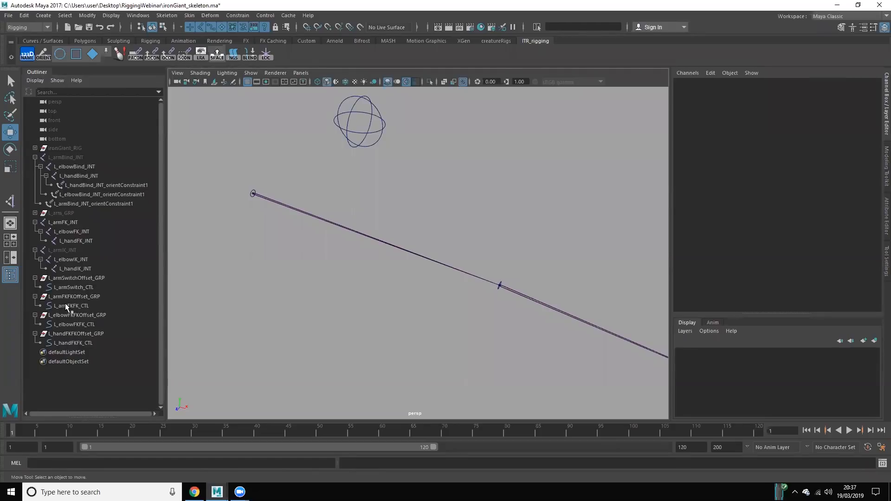
{"action": "double_click", "coordinate": [74, 306]}
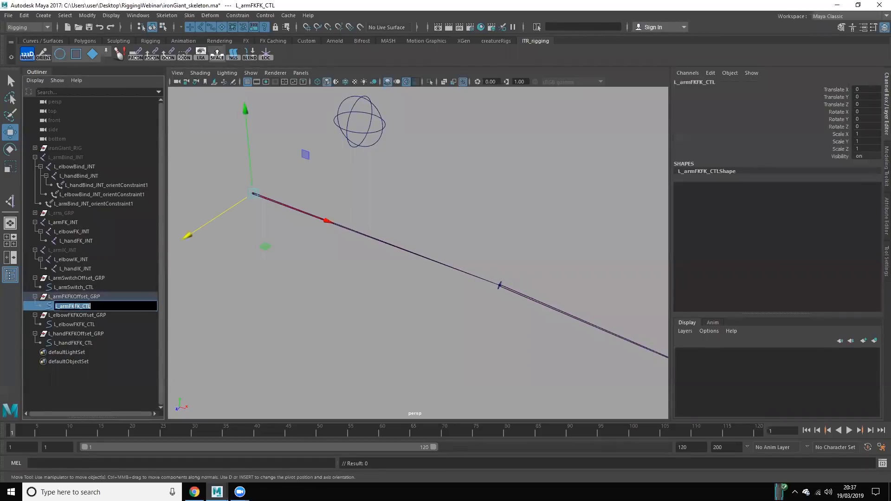
{"action": "key", "text": "Delete"}
{"action": "key", "text": "Delete"}
{"action": "left_click", "coordinate": [261, 328]}
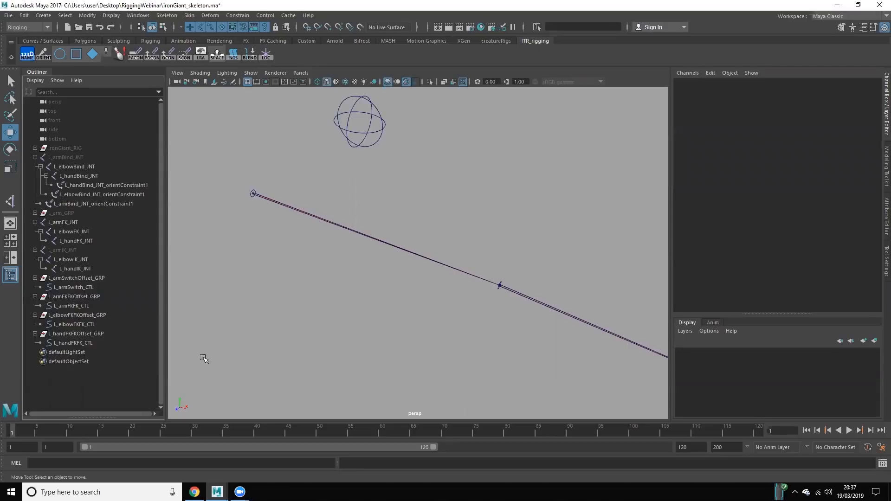
Step: Examine the arm, elbow and hand FK offset groups along the joint chain
{"action": "left_click", "coordinate": [83, 332]}
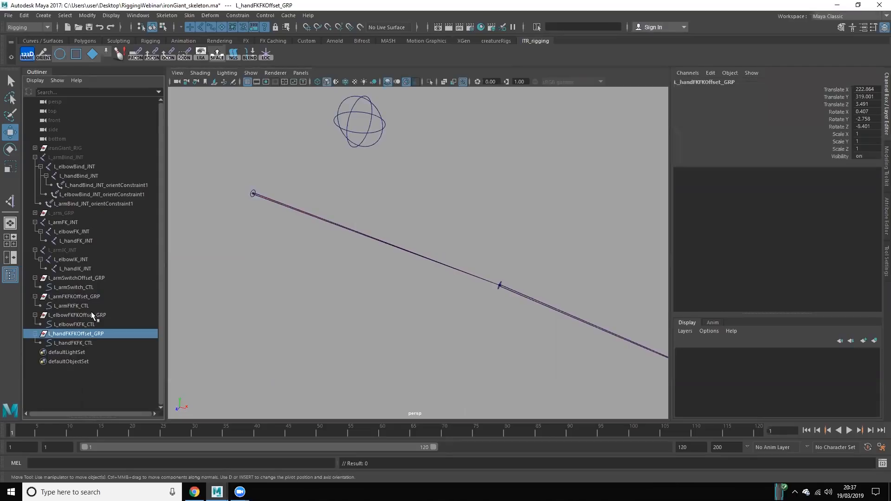
{"action": "left_click", "coordinate": [88, 315]}
{"action": "left_click", "coordinate": [84, 331], "text": "shift"}
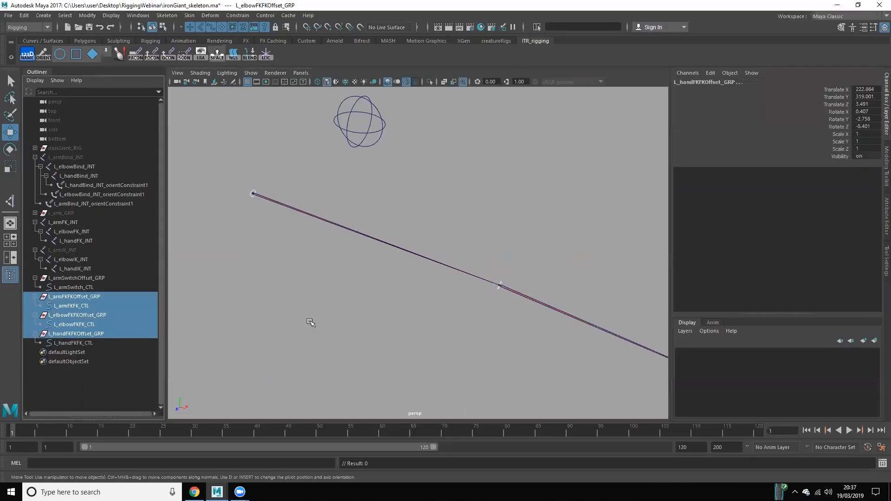
{"action": "left_click", "coordinate": [480, 263]}
{"action": "scroll", "coordinate": [468, 281], "scroll_direction": "down", "scroll_amount": 3}
{"action": "key", "text": "x"}
{"action": "middle_click_drag", "start_coordinate": [432, 326], "coordinate": [370, 287], "text": "alt"}
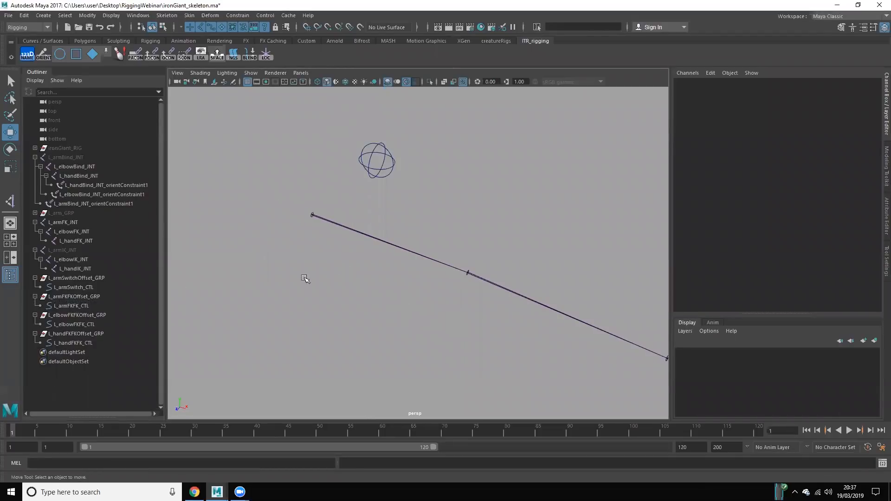
Step: Select all control vertices of L_armFKFK_CTL, L_elbowFKFK_CTL and L_handFKFK_CTL in component mode
{"action": "left_click", "coordinate": [85, 344]}
{"action": "left_click", "coordinate": [79, 325], "text": "ctrl"}
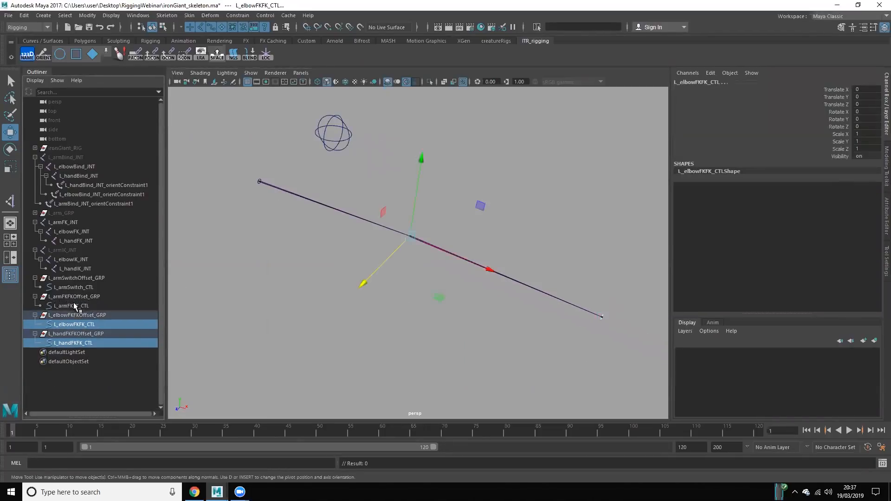
{"action": "left_click", "coordinate": [72, 305], "text": "ctrl"}
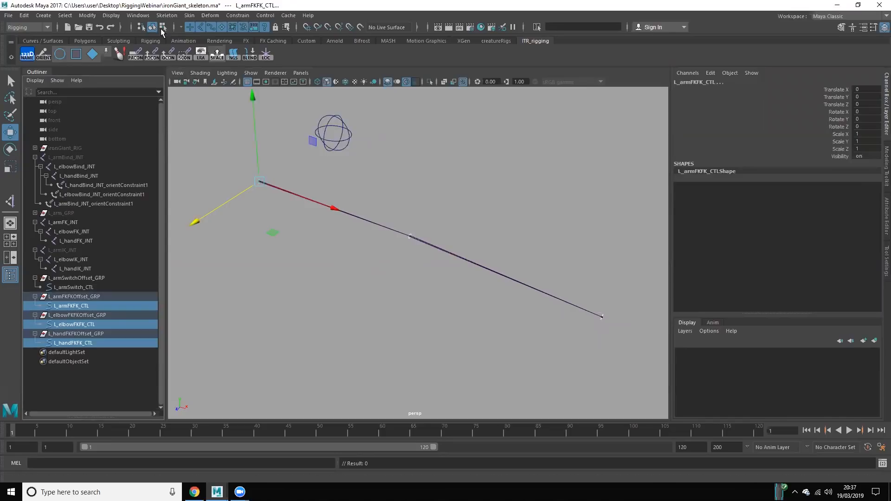
{"action": "left_click", "coordinate": [304, 181]}
{"action": "scroll", "coordinate": [581, 385], "scroll_direction": "down", "scroll_amount": 5}
{"action": "left_click_drag", "start_coordinate": [581, 386], "coordinate": [288, 173]}
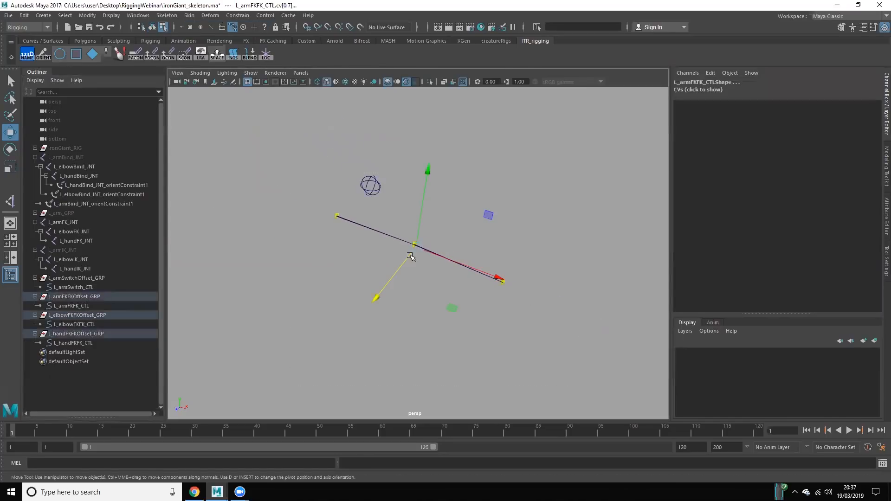
{"action": "scroll", "coordinate": [425, 276], "scroll_direction": "up", "scroll_amount": 3}
Step: Configure the Scale tool with Object axis orientation and Object scale center
{"action": "key", "text": "r"}
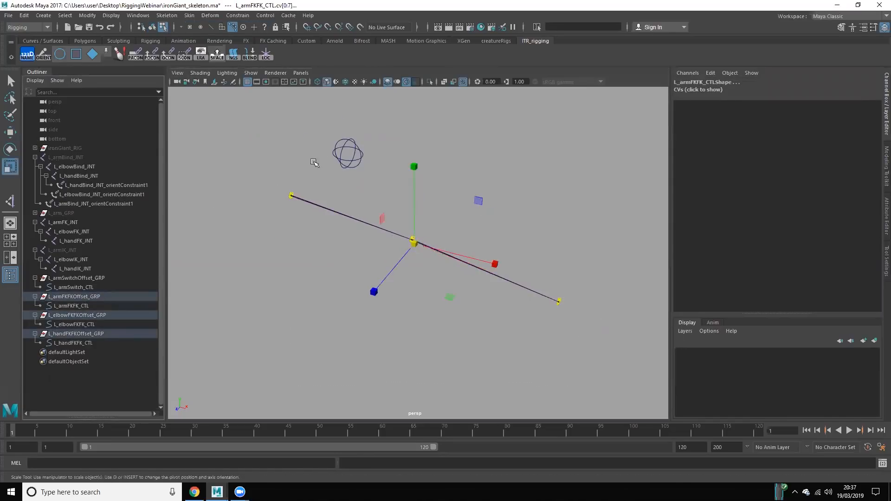
{"action": "double_click", "coordinate": [15, 173]}
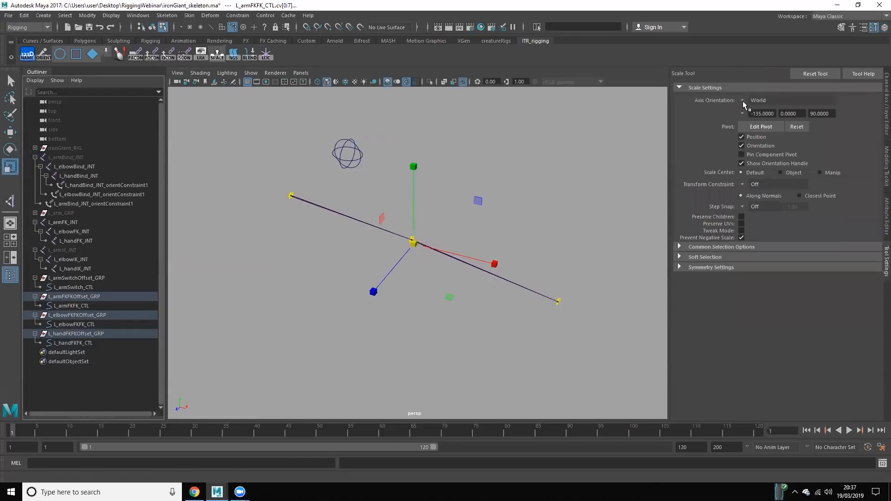
{"action": "left_click", "coordinate": [754, 101]}
{"action": "left_click", "coordinate": [761, 106]}
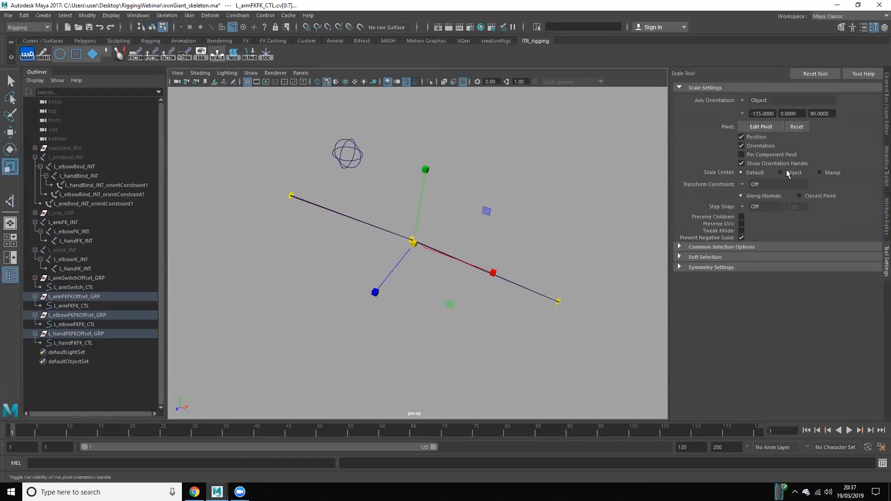
{"action": "left_click", "coordinate": [789, 172]}
Step: Scale the control vertices up so the three FK circles stand clearly around the joints, and return to object mode
{"action": "left_click_drag", "start_coordinate": [294, 210], "coordinate": [710, 317], "text": "alt"}
{"action": "left_click_drag", "start_coordinate": [280, 211], "coordinate": [545, 278]}
{"action": "right_click_drag", "start_coordinate": [606, 234], "coordinate": [627, 229]}
{"action": "left_click_drag", "start_coordinate": [504, 162], "coordinate": [524, 227], "text": "alt"}
{"action": "left_click", "coordinate": [886, 111]}
{"action": "left_click", "coordinate": [308, 278]}
{"action": "left_click", "coordinate": [276, 274]}
Step: Parent L_handFKFKOffset_GRP under L_elbowFKFK_CTL and expand the elbow control in the outliner
{"action": "left_click", "coordinate": [92, 332]}
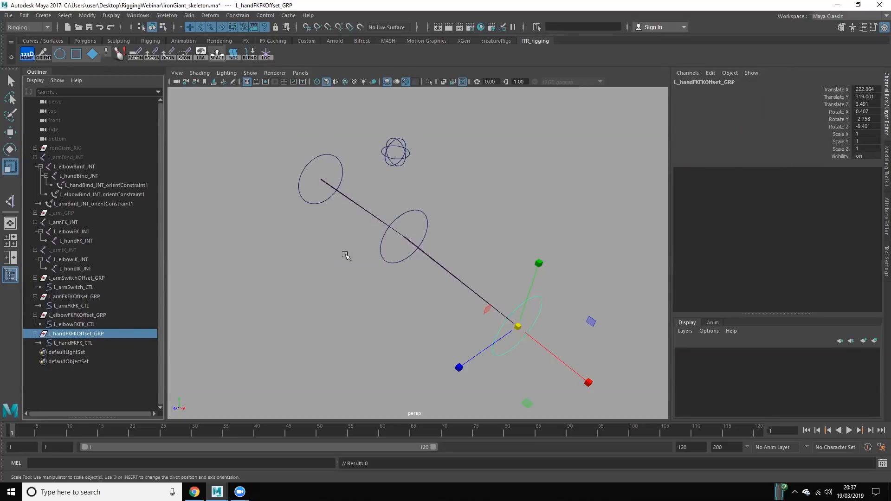
{"action": "left_click", "coordinate": [342, 296]}
{"action": "left_click", "coordinate": [78, 335]}
{"action": "left_click", "coordinate": [74, 325], "text": "ctrl"}
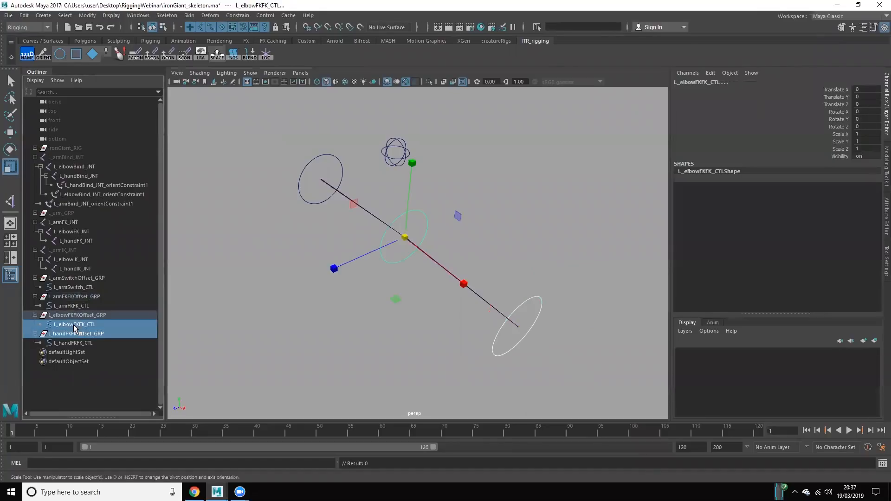
{"action": "key", "text": "p"}
{"action": "left_click", "coordinate": [41, 325]}
Step: Parent L_elbowFKFKOffset_GRP under L_armFKFK_CTL and expand the arm control's hierarchy
{"action": "left_click", "coordinate": [70, 314]}
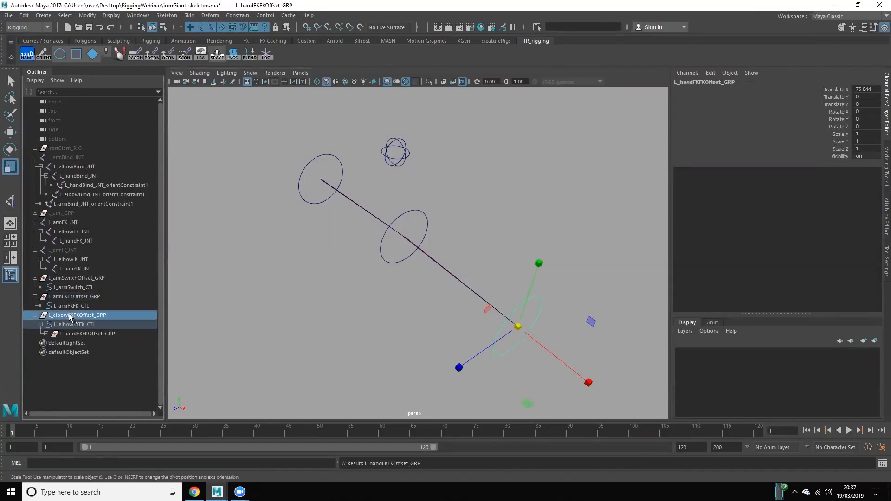
{"action": "left_click", "coordinate": [68, 304], "text": "ctrl"}
{"action": "key", "text": "p"}
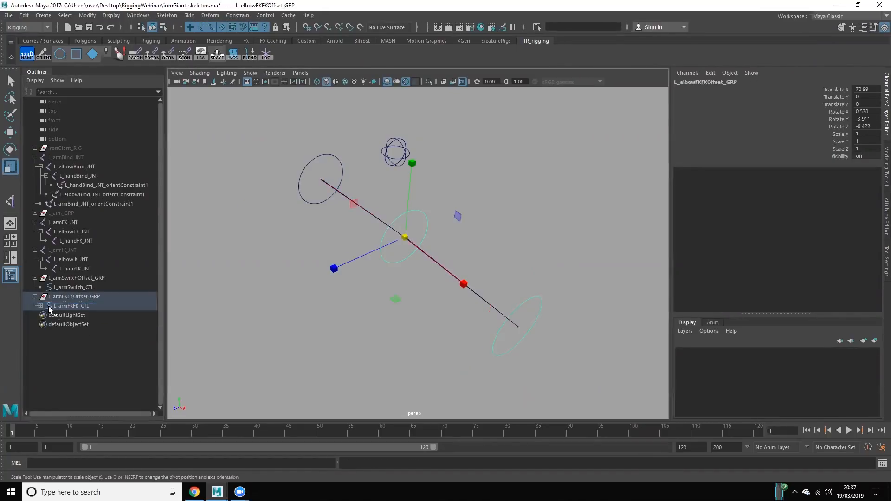
{"action": "left_click", "coordinate": [69, 297]}
{"action": "left_click", "coordinate": [40, 306]}
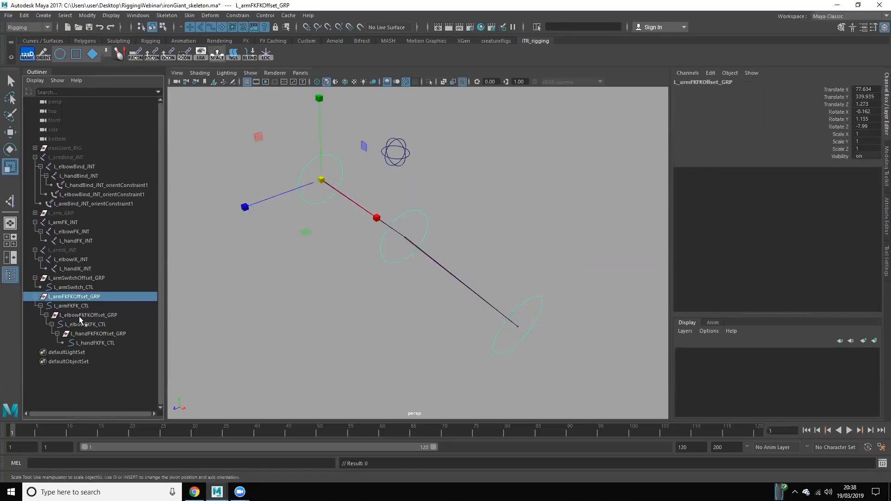
Step: Rotate L_armFKFK_CTL to test that the elbow and hand controls follow it, and undo the rotations
{"action": "left_click", "coordinate": [346, 294]}
{"action": "left_click", "coordinate": [111, 306]}
{"action": "key", "text": "e"}
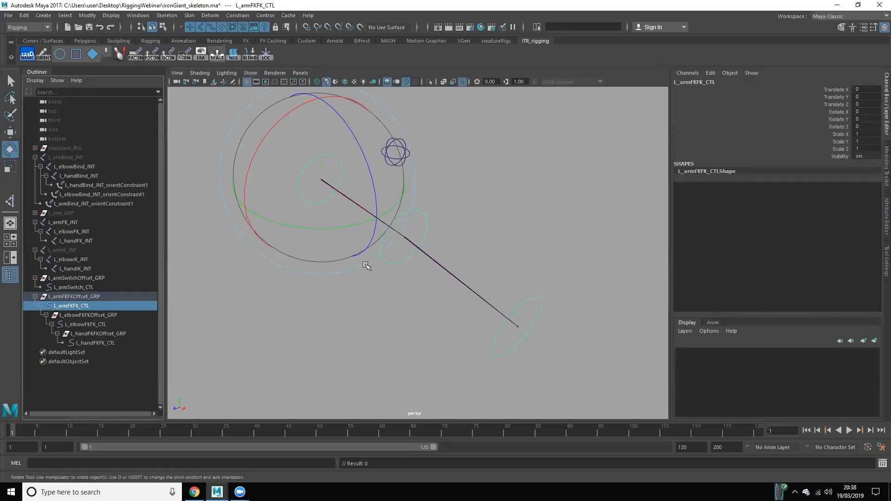
{"action": "left_click_drag", "start_coordinate": [324, 183], "coordinate": [92, 321]}
{"action": "key", "text": "ctrl+z"}
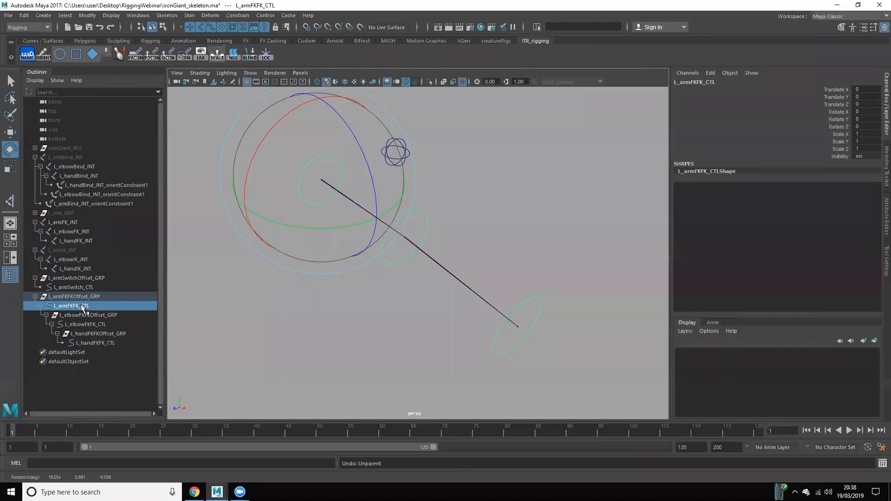
{"action": "left_click", "coordinate": [274, 336]}
{"action": "left_click", "coordinate": [92, 305]}
{"action": "left_click_drag", "start_coordinate": [306, 231], "coordinate": [290, 218]}
{"action": "key", "text": "ctrl+z"}
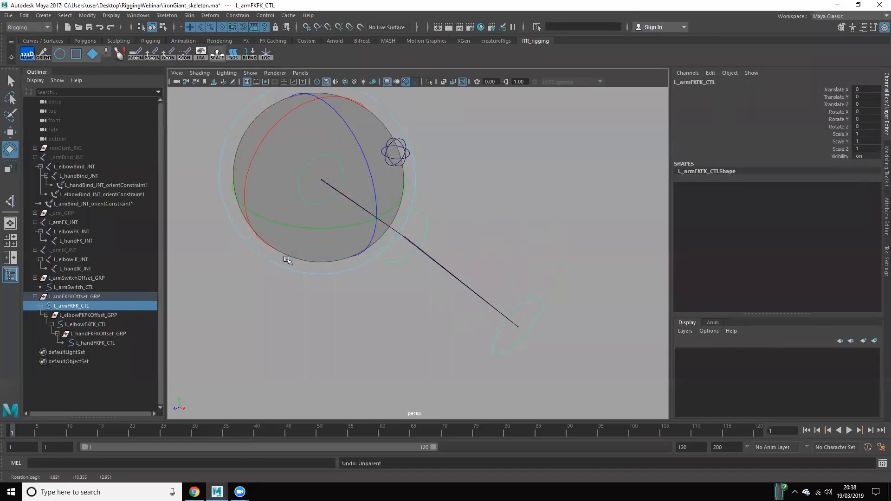
{"action": "left_click", "coordinate": [302, 313]}
{"action": "left_click_drag", "start_coordinate": [304, 308], "coordinate": [326, 271], "text": "alt"}
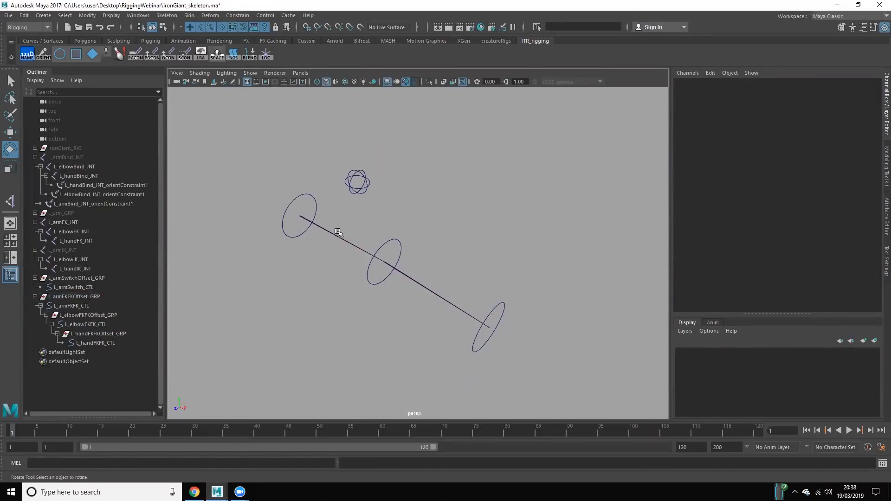
Step: Orient-constrain L_armFK_JNT to L_armFKFK_CTL with maintain offset enabled and all axes constrained
{"action": "left_click", "coordinate": [119, 306]}
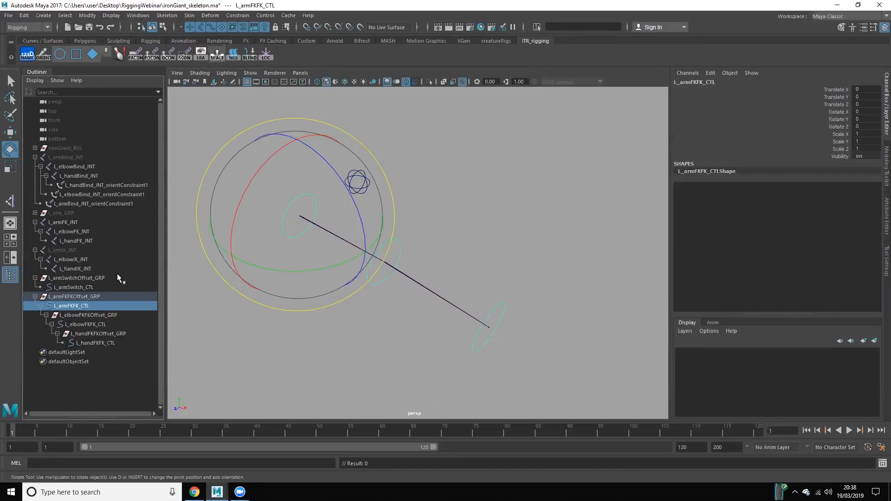
{"action": "left_click", "coordinate": [81, 221], "text": "ctrl"}
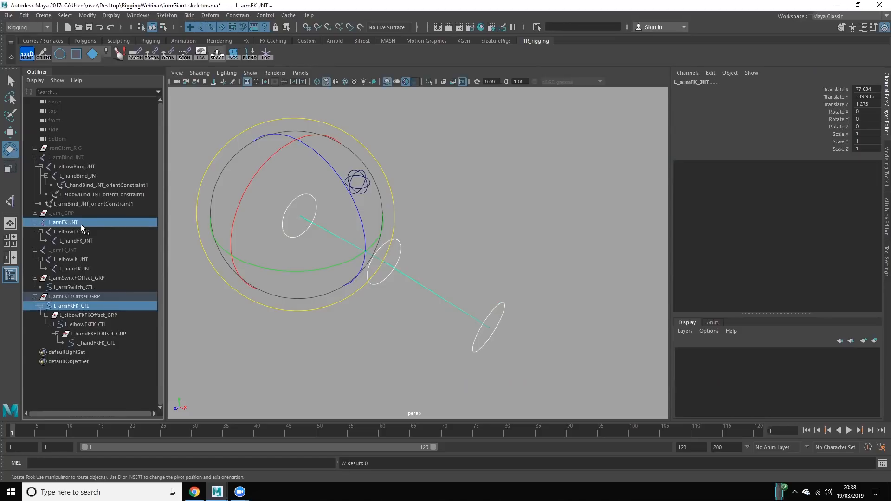
{"action": "left_click", "coordinate": [231, 16]}
{"action": "left_click", "coordinate": [326, 57]}
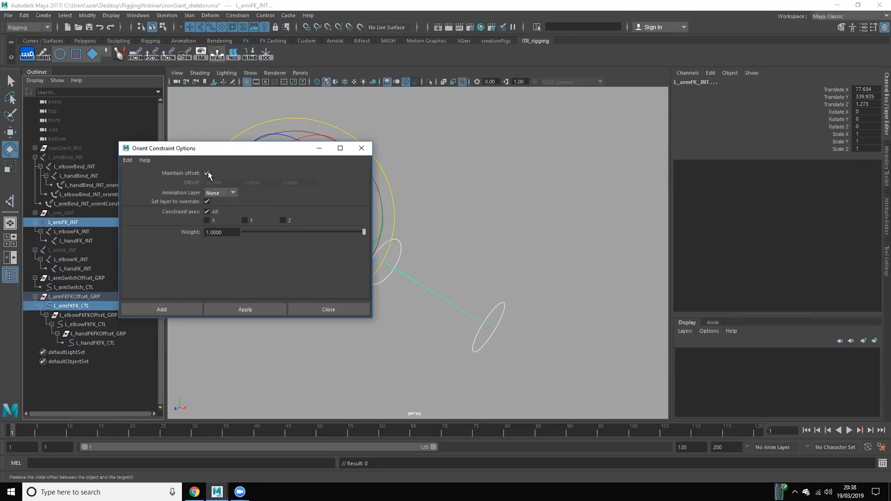
{"action": "left_click", "coordinate": [179, 308]}
{"action": "left_click", "coordinate": [215, 360]}
Step: Orient-constrain L_elbowFK_JNT to L_elbowFKFK_CTL with the same constraint settings
{"action": "left_click", "coordinate": [102, 331]}
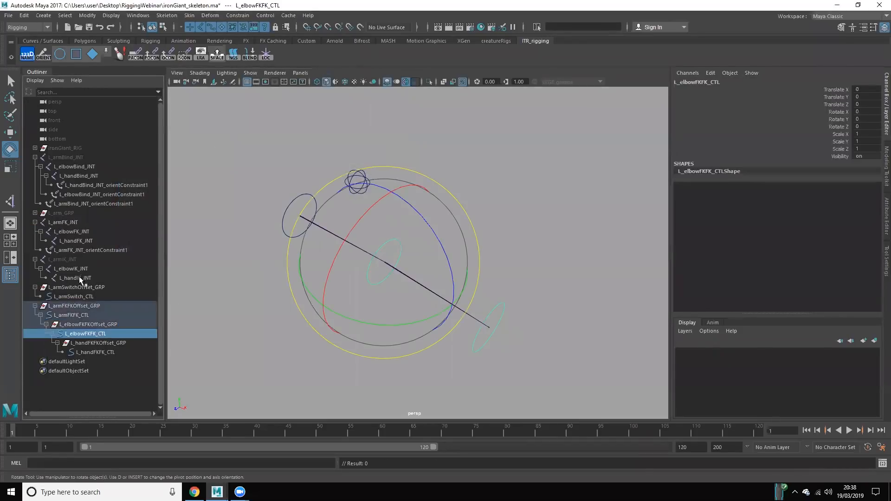
{"action": "left_click", "coordinate": [73, 231], "text": "ctrl"}
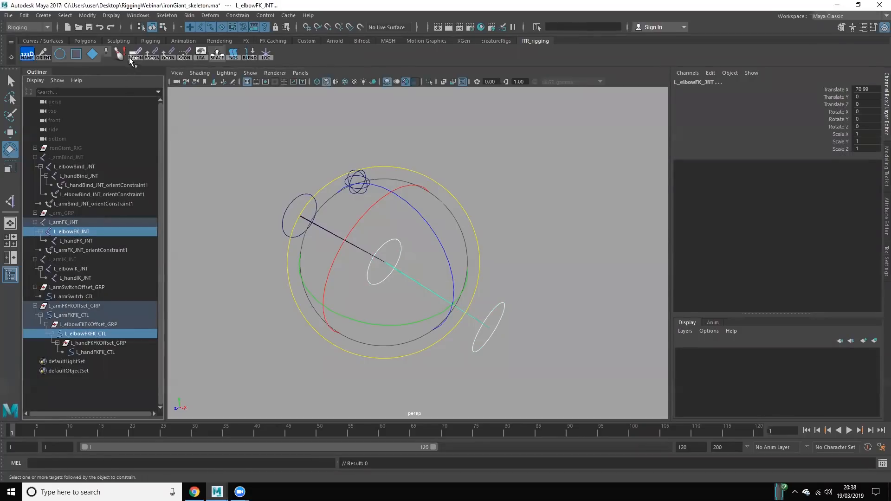
{"action": "left_click", "coordinate": [168, 56]}
{"action": "left_click", "coordinate": [202, 347]}
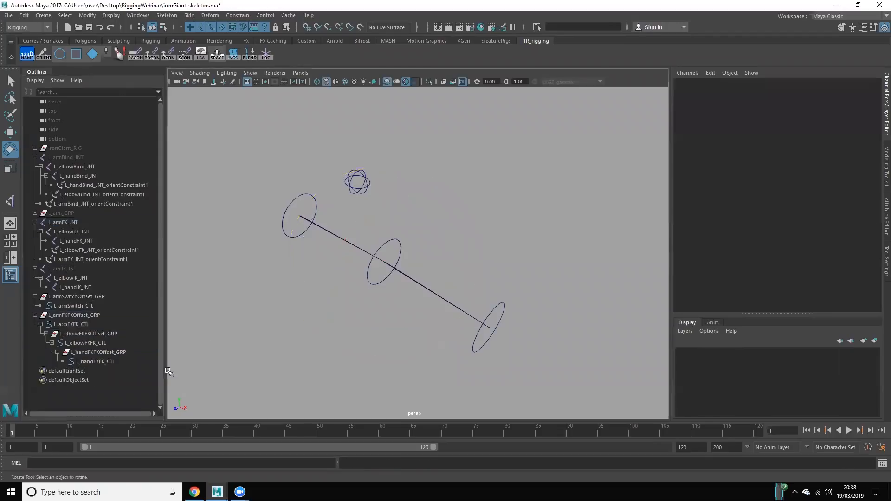
Step: Collapse the L_armIK_JNT hierarchy and orient-constrain L_handFK_JNT to L_handFKFK_CTL
{"action": "left_click", "coordinate": [113, 361]}
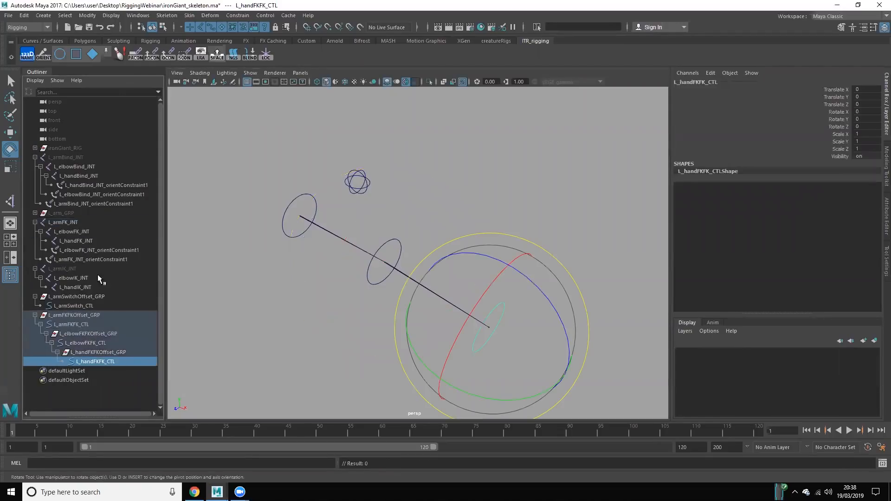
{"action": "left_click", "coordinate": [93, 240], "text": "ctrl"}
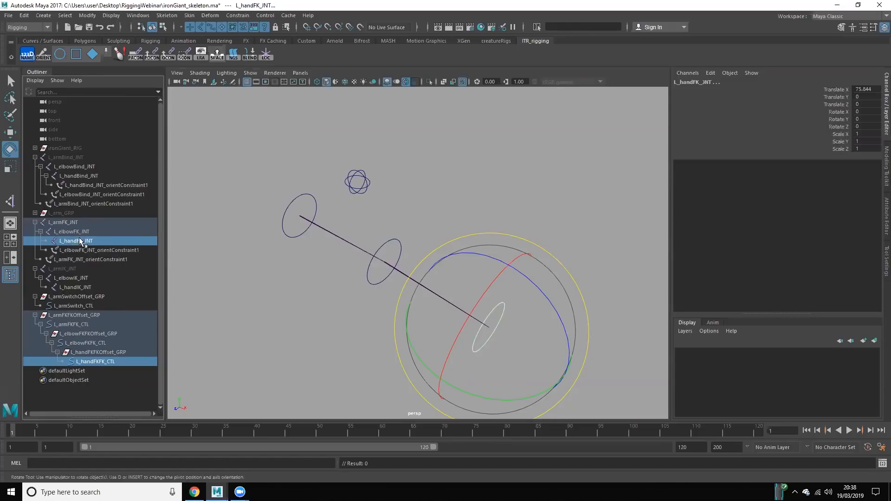
{"action": "left_click", "coordinate": [36, 268]}
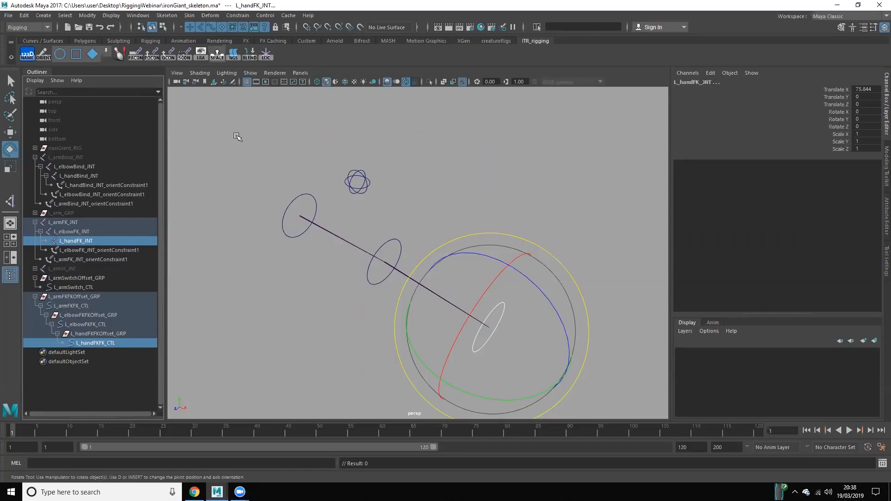
{"action": "left_click", "coordinate": [169, 54]}
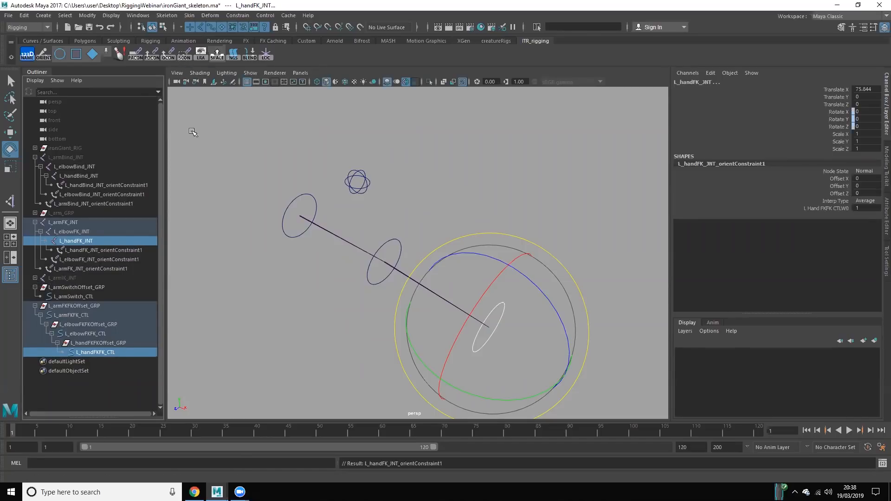
{"action": "left_click", "coordinate": [234, 239]}
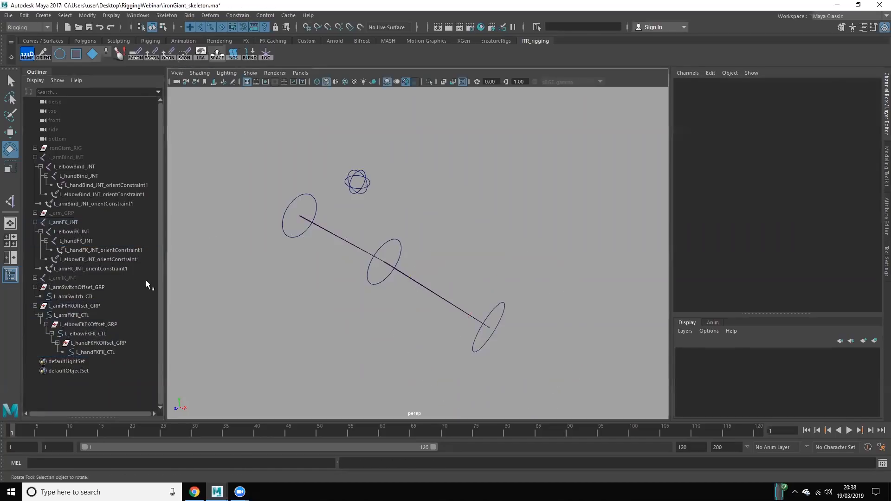
Step: Review the FK control hierarchy by selecting the hand, elbow and arm controls in turn
{"action": "left_click", "coordinate": [96, 357]}
{"action": "left_click", "coordinate": [94, 353]}
{"action": "left_click", "coordinate": [84, 333]}
{"action": "left_click", "coordinate": [76, 314]}
{"action": "left_click_drag", "start_coordinate": [73, 304], "coordinate": [106, 354]}
{"action": "left_click", "coordinate": [195, 326]}
Step: Rotate the FK controls, including L_elbowFKFK_CTL, to test that the FK joints follow, and undo the rotations
{"action": "left_click_drag", "start_coordinate": [301, 180], "coordinate": [318, 207]}
{"action": "left_click_drag", "start_coordinate": [328, 243], "coordinate": [391, 226]}
{"action": "key", "text": "ctrl+z"}
{"action": "left_click", "coordinate": [400, 244]}
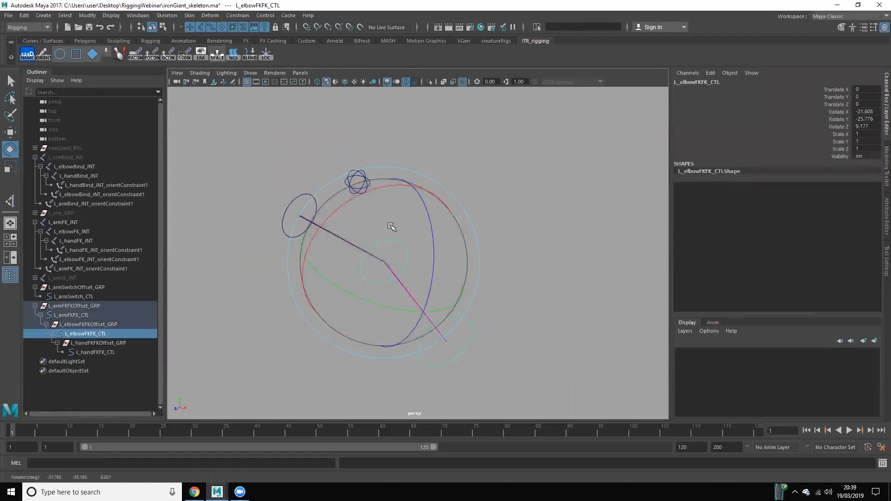
{"action": "key", "text": "ctrl+z"}
{"action": "key", "text": "ctrl+z"}
{"action": "left_click_drag", "start_coordinate": [319, 153], "coordinate": [392, 192]}
{"action": "left_click", "coordinate": [465, 200]}
{"action": "left_click_drag", "start_coordinate": [364, 294], "coordinate": [378, 283], "text": "alt"}
{"action": "left_click", "coordinate": [87, 307]}
{"action": "left_click", "coordinate": [298, 325]}
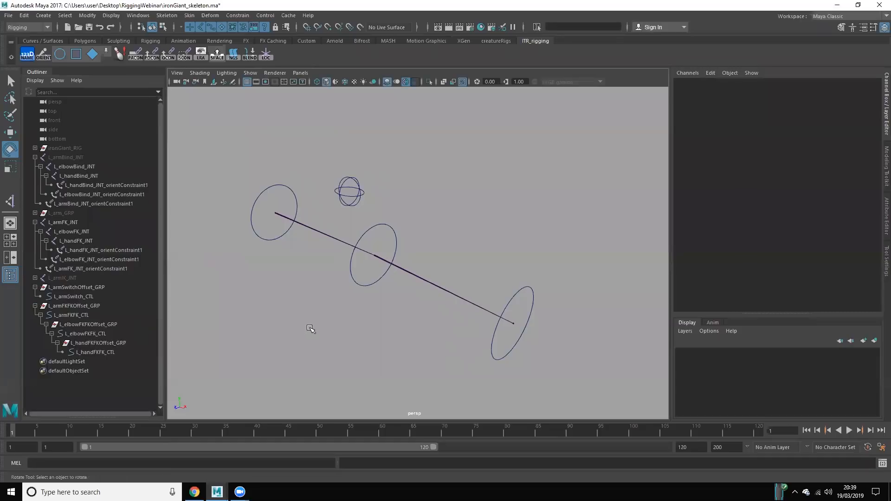
{"action": "mouse_move", "coordinate": [292, 320]}
{"action": "left_mouse_down", "text": "alt"}
{"action": "mouse_move", "coordinate": [270, 308]}
{"action": "mouse_move", "coordinate": [291, 314]}
{"action": "left_mouse_up", "text": "alt"}
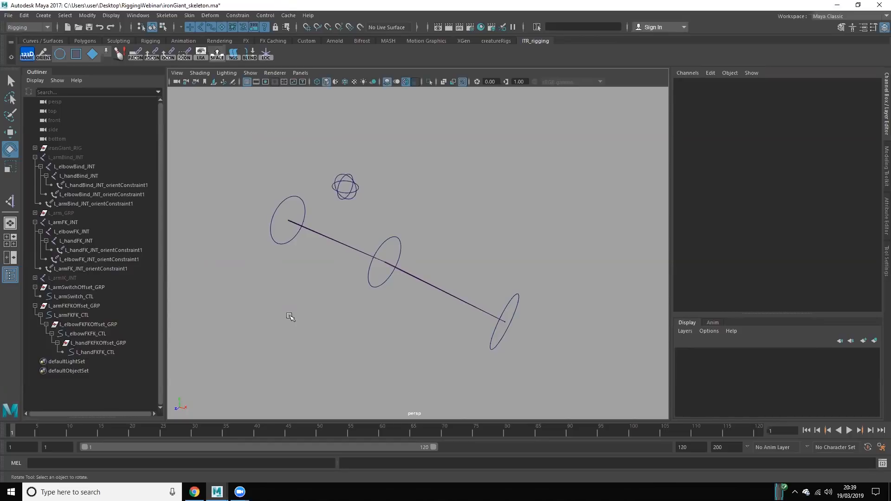
Step: Create an empty group at the root of the scene and rename it as L_arm_GRP
{"action": "key", "text": "ctrl+g"}
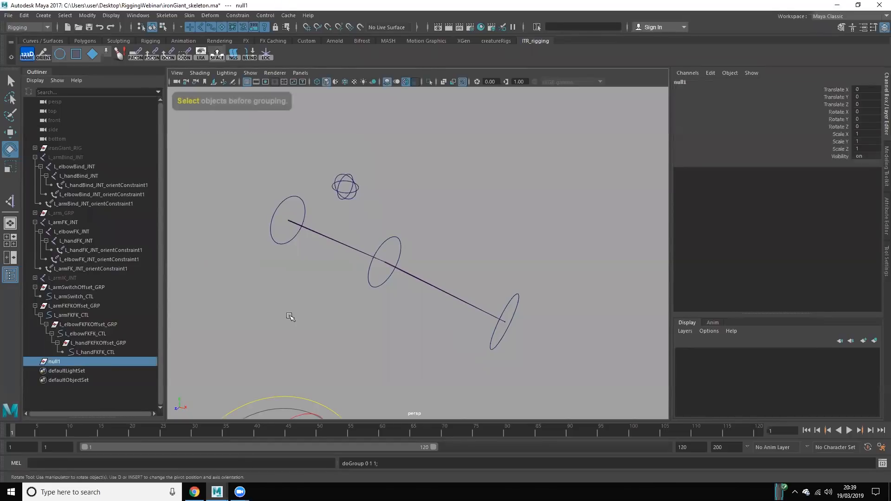
{"action": "double_click", "coordinate": [63, 361]}
{"action": "type", "text": "L"}
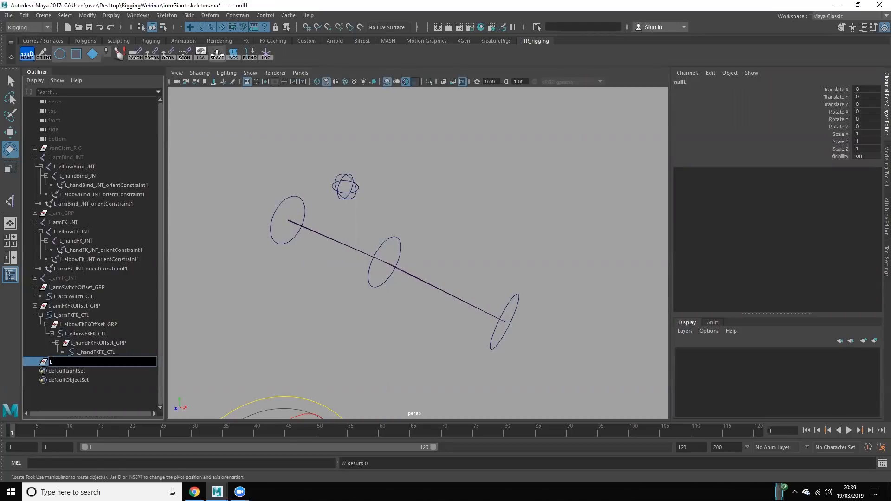
{"action": "middle_click_drag", "start_coordinate": [318, 336], "coordinate": [382, 223], "text": "alt"}
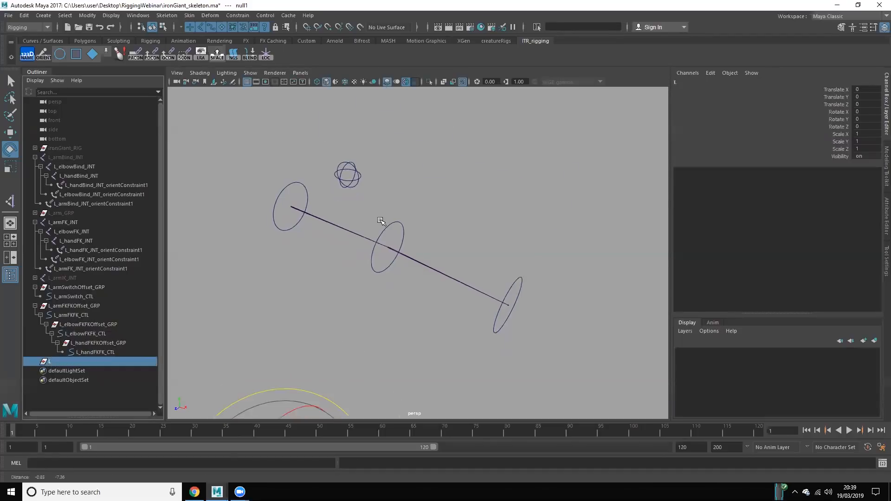
{"action": "right_click_drag", "start_coordinate": [382, 222], "coordinate": [355, 433], "text": "alt"}
{"action": "scroll", "coordinate": [378, 272], "scroll_direction": "up", "scroll_amount": 5}
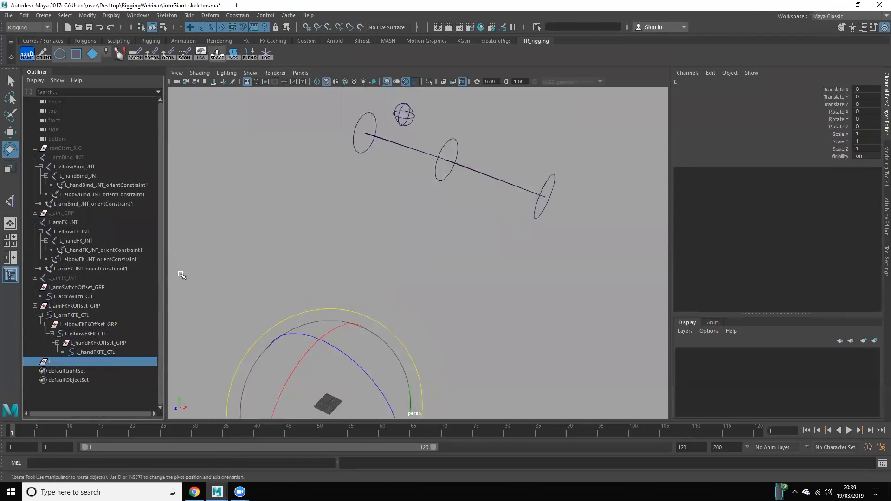
{"action": "double_click", "coordinate": [69, 360]}
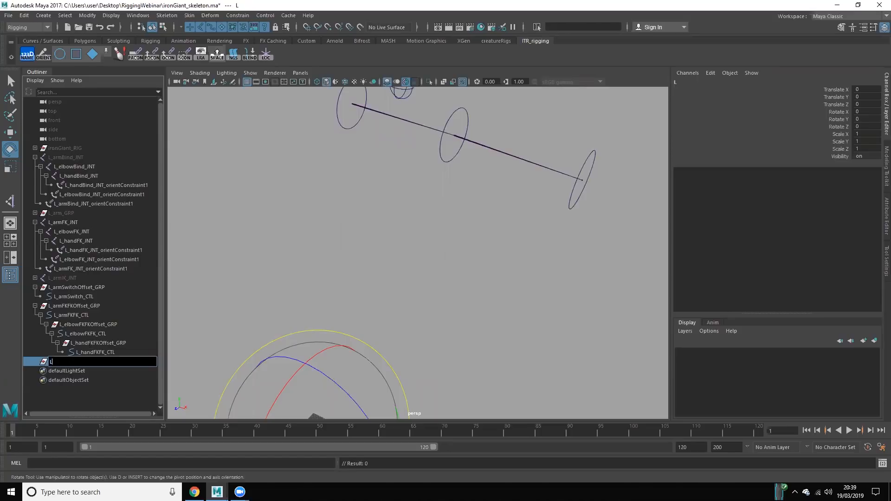
{"action": "type", "text": "_arm_GRP"}
{"action": "key", "text": "Return"}
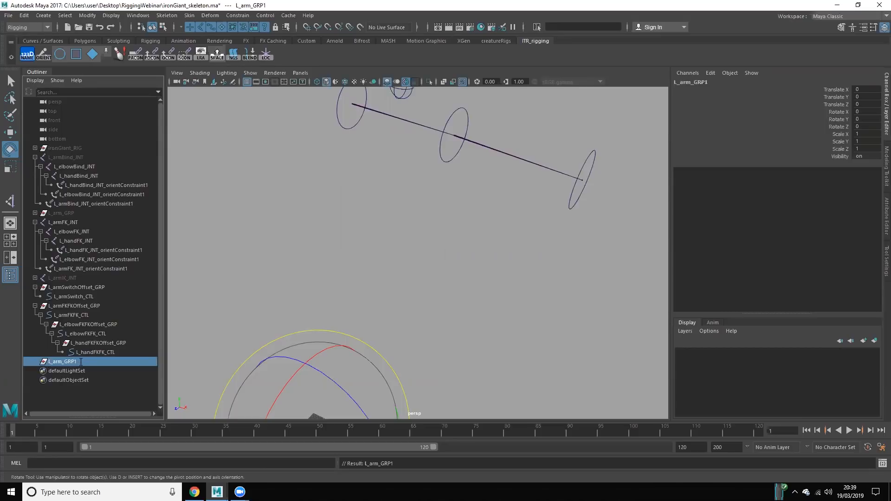
Step: Expand the existing L_arm_GRP that holds the arm meshes, and create an empty group named geometry_GRP
{"action": "double_click", "coordinate": [79, 361]}
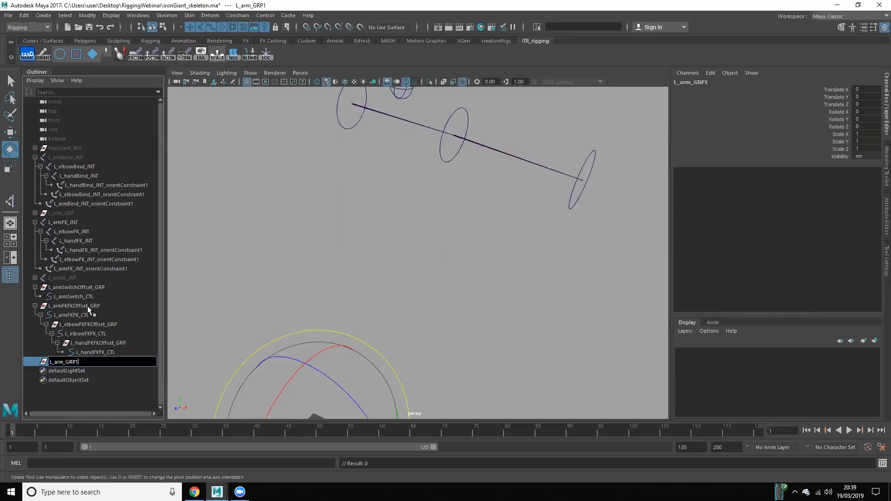
{"action": "left_click", "coordinate": [53, 211]}
{"action": "left_click", "coordinate": [35, 212]}
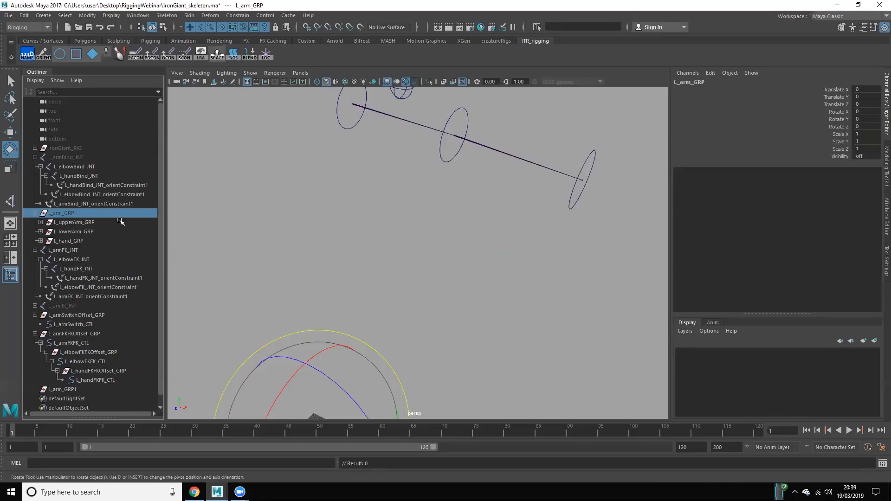
{"action": "left_click", "coordinate": [223, 228]}
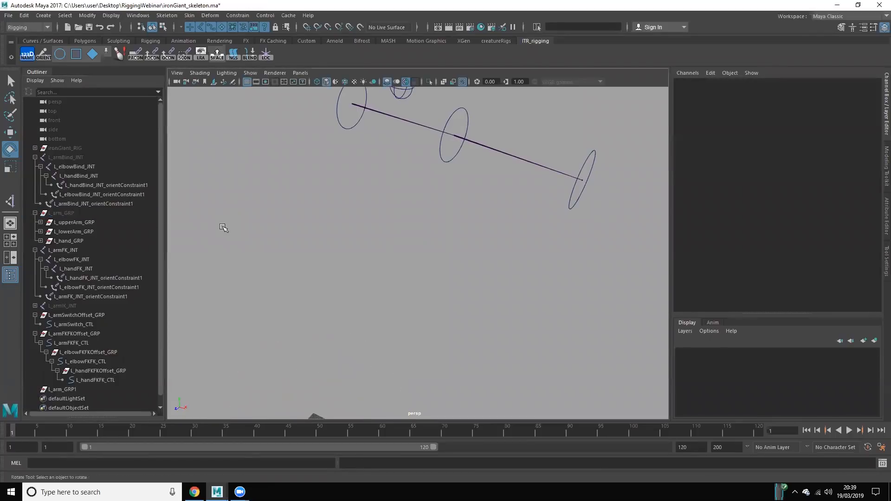
{"action": "key", "text": "ctrl+g"}
{"action": "scroll", "coordinate": [65, 353], "scroll_direction": "down", "scroll_amount": 1}
{"action": "double_click", "coordinate": [60, 380]}
{"action": "type", "text": "geometry_GRP"}
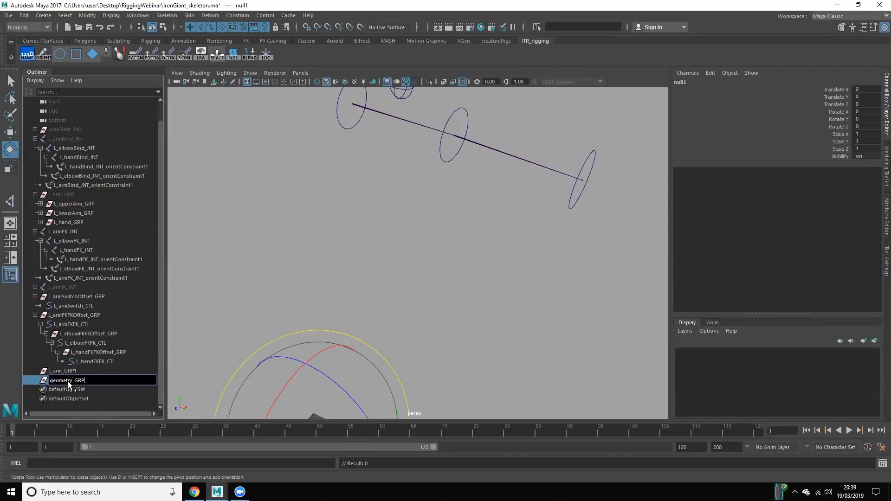
{"action": "key", "text": "Return"}
Step: Parent the original L_arm_GRP with the upper arm, lower arm and hand groups under geometry_GRP
{"action": "left_click", "coordinate": [73, 194]}
{"action": "key", "text": "ctrl+h"}
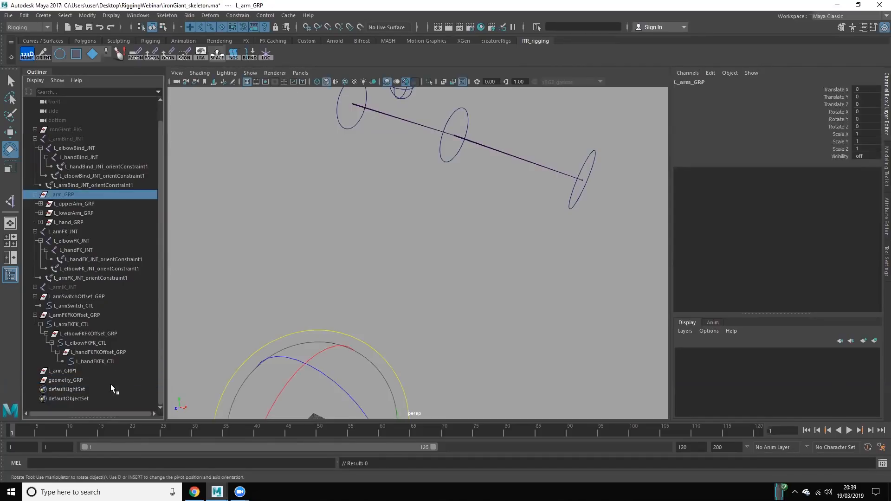
{"action": "left_click", "coordinate": [78, 378], "text": "ctrl"}
{"action": "key", "text": "p"}
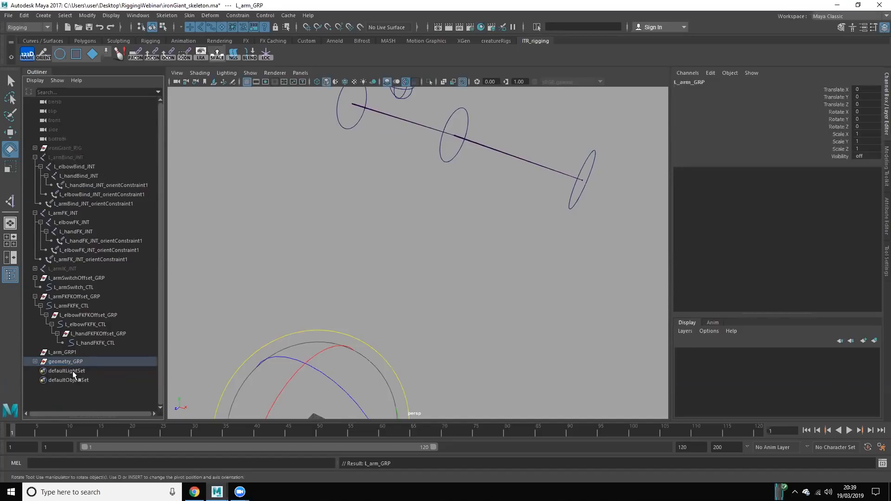
Step: Rename L_arm_GRP1 as L_arm_GRP and check the arm mesh group inside geometry_GRP, leaving geometry_GRP collapsed
{"action": "double_click", "coordinate": [80, 352]}
{"action": "key", "text": "Return"}
{"action": "left_click", "coordinate": [34, 361]}
{"action": "left_click", "coordinate": [35, 361]}
{"action": "left_click", "coordinate": [45, 371]}
{"action": "left_click_drag", "start_coordinate": [71, 369], "coordinate": [78, 367]}
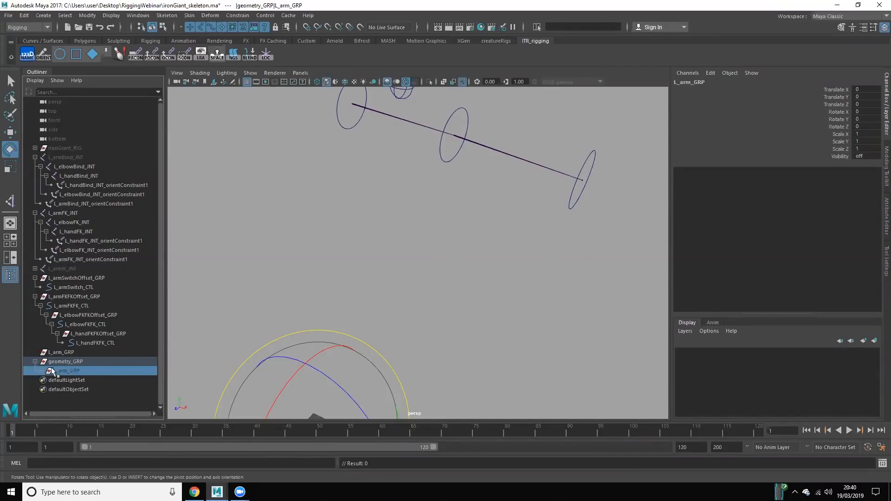
{"action": "left_click", "coordinate": [245, 313]}
{"action": "left_click", "coordinate": [75, 351]}
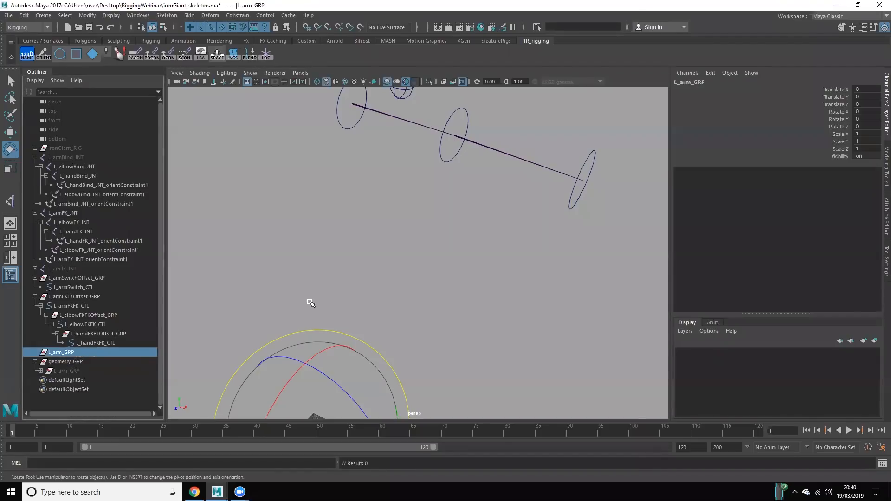
{"action": "left_click", "coordinate": [35, 361]}
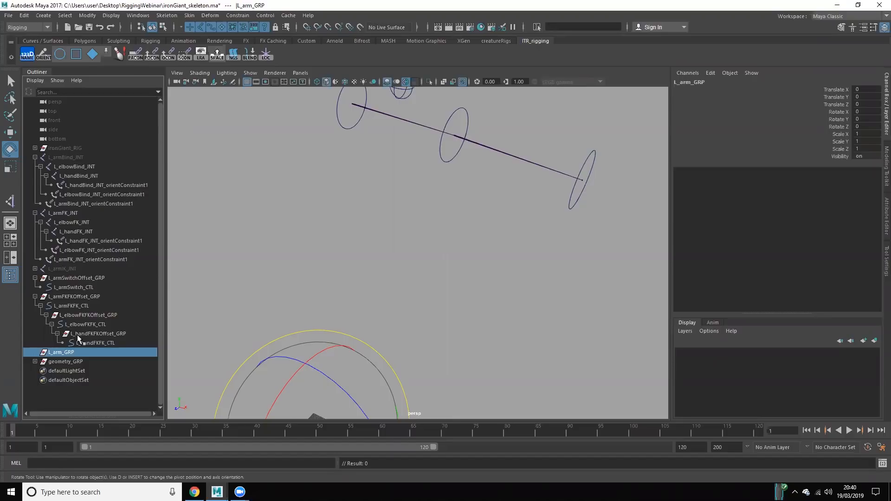
Step: Parent geometry_GRP under L_arm_GRP
{"action": "left_click", "coordinate": [259, 299]}
{"action": "left_click", "coordinate": [65, 352]}
{"action": "left_click", "coordinate": [207, 296]}
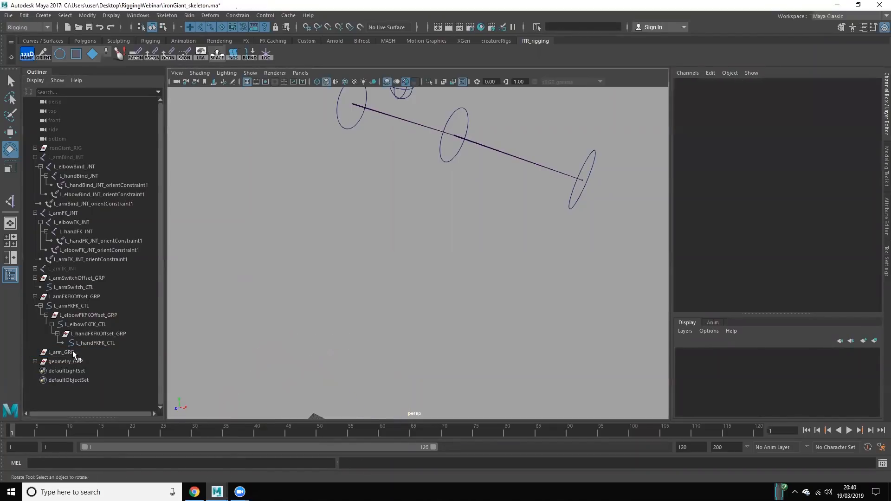
{"action": "left_click", "coordinate": [72, 353]}
{"action": "left_click", "coordinate": [70, 362], "text": "shift"}
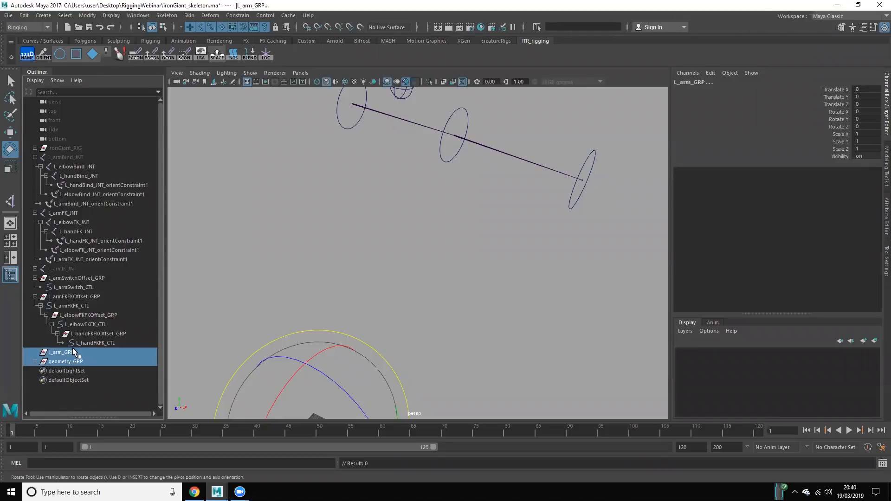
{"action": "key", "text": "p"}
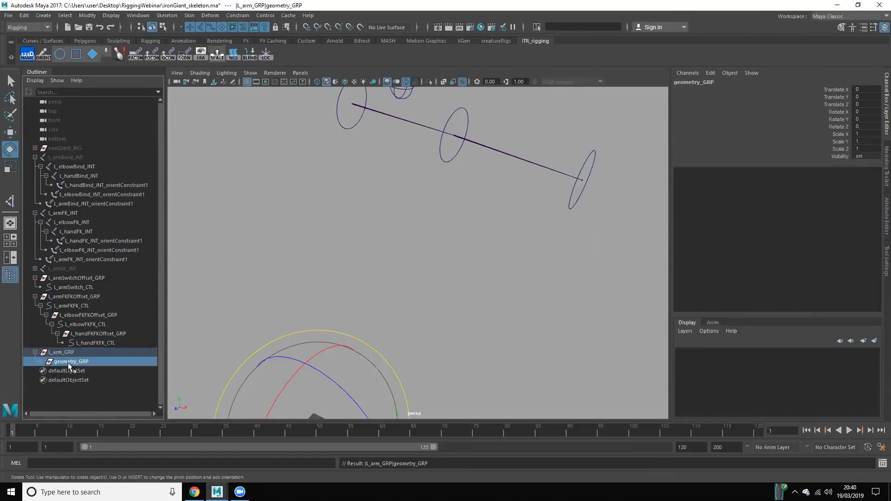
Step: Create an empty group at the root of the scene and rename it as joints_GRP
{"action": "left_click", "coordinate": [208, 335]}
{"action": "key", "text": "ctrl+g"}
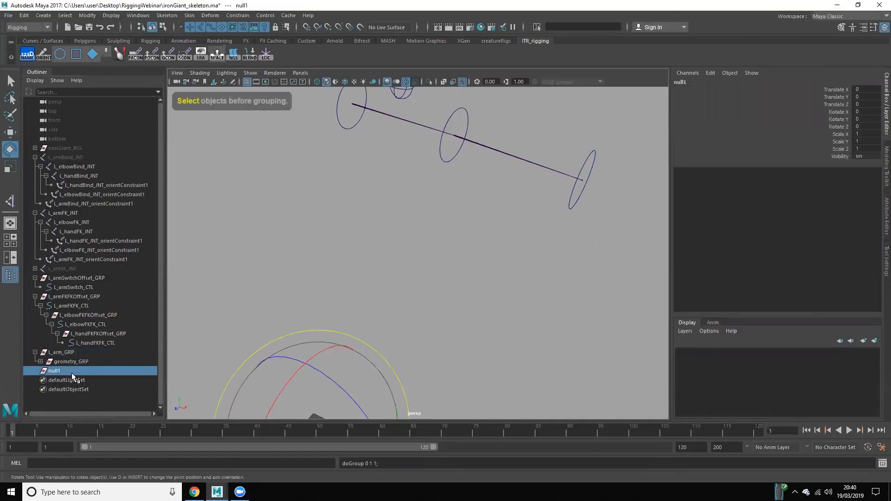
{"action": "double_click", "coordinate": [69, 372]}
{"action": "type", "text": "joint"}
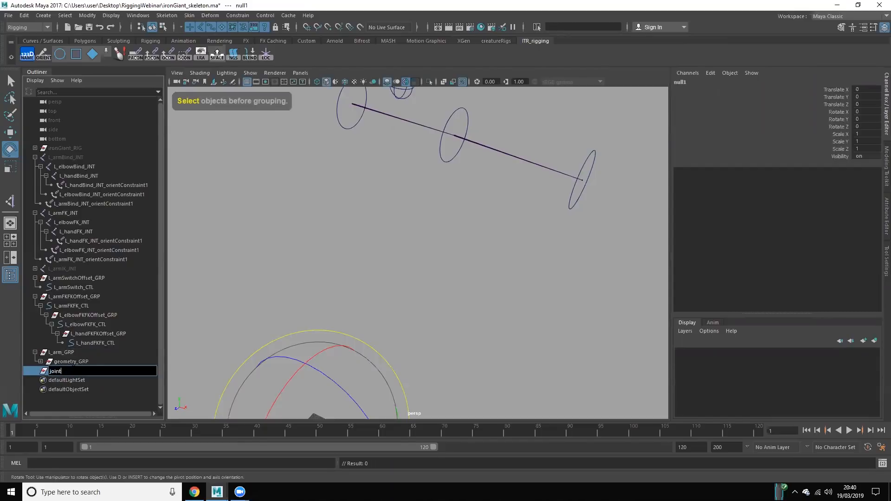
{"action": "type", "text": "s_GRP"}
{"action": "key", "text": "Return"}
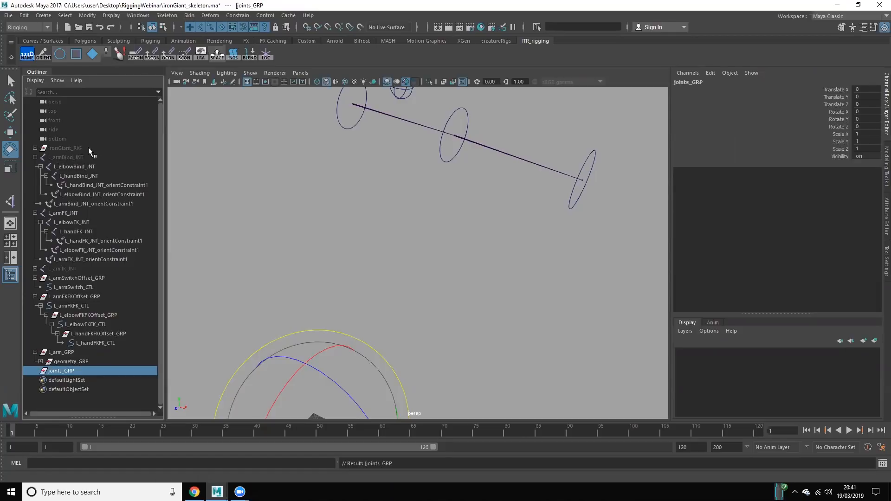
Step: Briefly show and re-hide ironGiant_RIG, and parent joints_GRP under L_arm_GRP
{"action": "left_click", "coordinate": [73, 148]}
{"action": "key", "text": "shift+h"}
{"action": "key", "text": "ctrl+h"}
{"action": "left_click", "coordinate": [62, 370]}
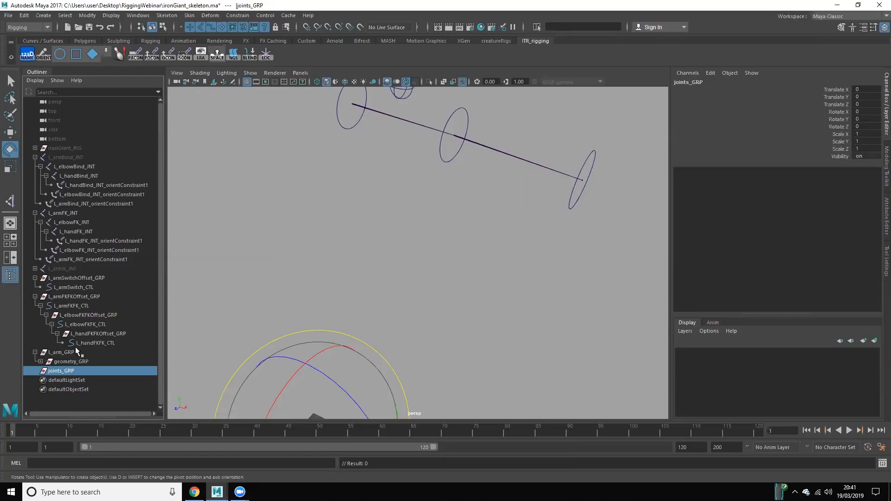
{"action": "left_click", "coordinate": [71, 352], "text": "ctrl"}
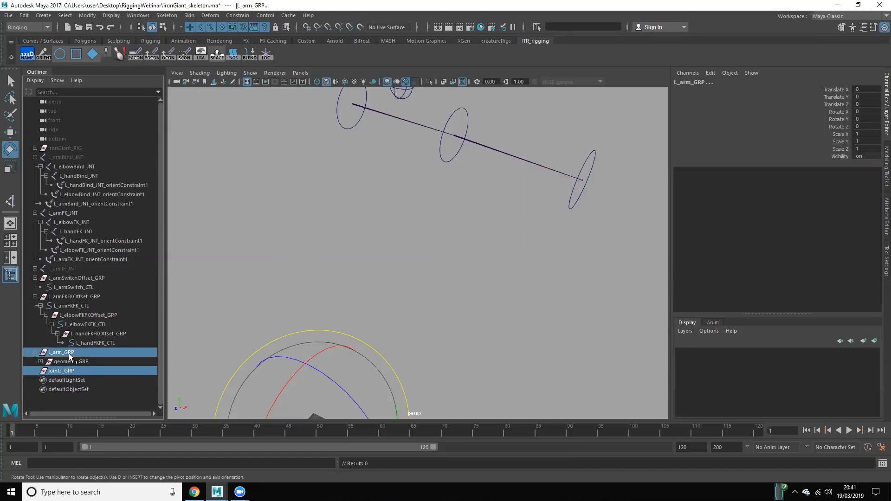
{"action": "key", "text": "p"}
Step: Create an empty group named extra_GRP and parent it under L_arm_GRP
{"action": "left_click", "coordinate": [297, 293]}
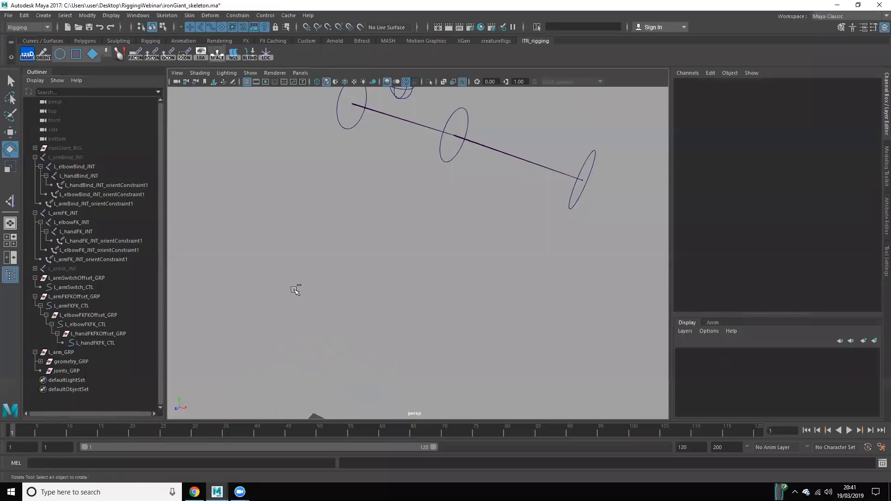
{"action": "key", "text": "ctrl+g"}
{"action": "double_click", "coordinate": [55, 380]}
{"action": "type", "text": "extra_"}
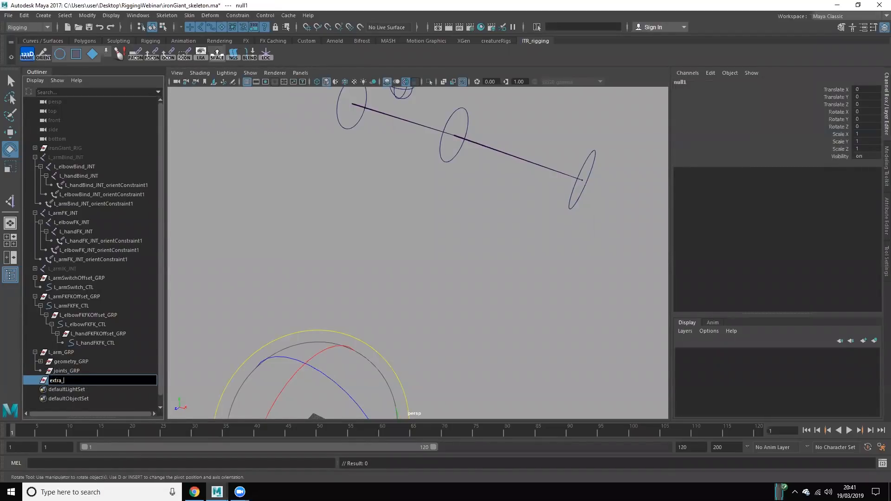
{"action": "type", "text": "GRP"}
{"action": "key", "text": "Return"}
{"action": "left_click_drag", "start_coordinate": [62, 383], "coordinate": [74, 349]}
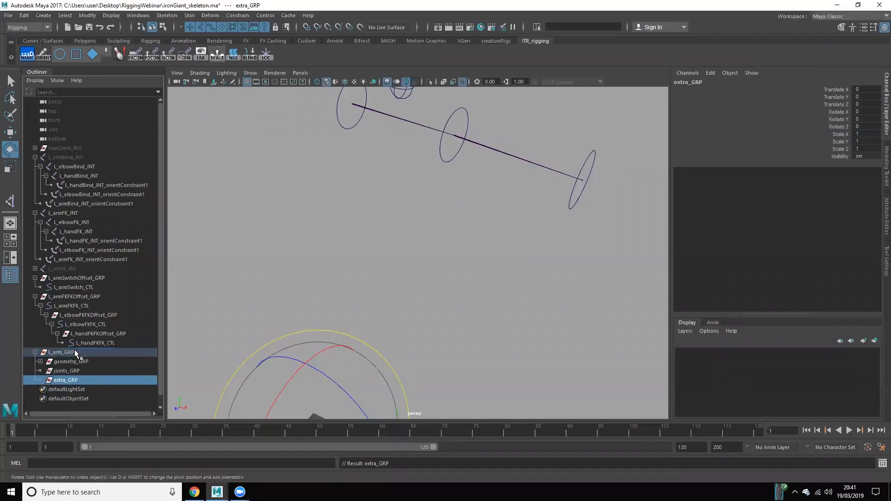
{"action": "left_click", "coordinate": [254, 289]}
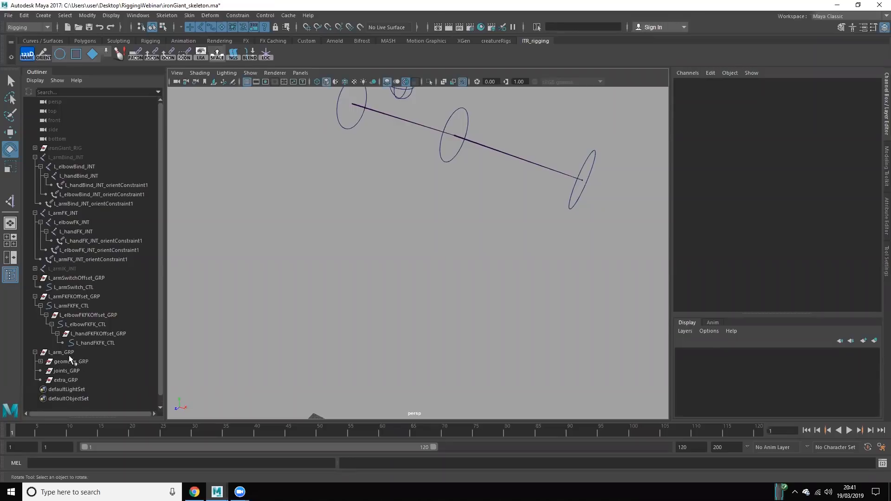
Step: Create an empty group named controls_GRP and parent it under L_arm_GRP
{"action": "left_click", "coordinate": [55, 352]}
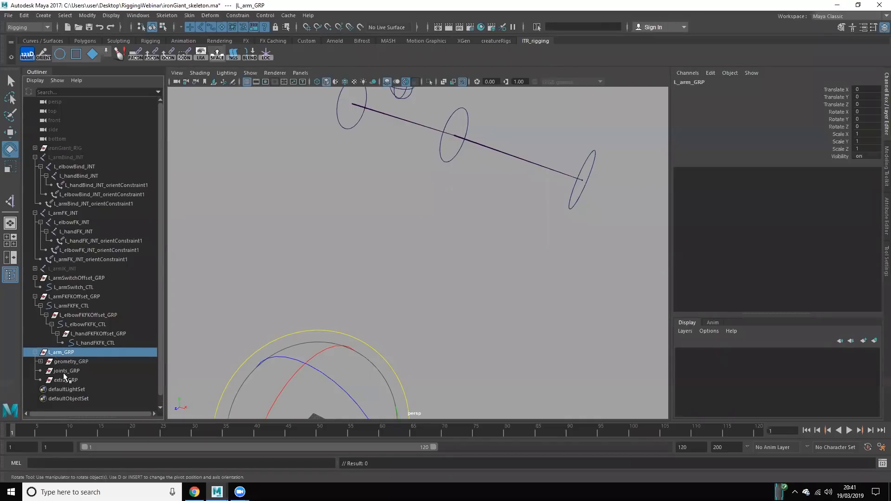
{"action": "left_click", "coordinate": [61, 371]}
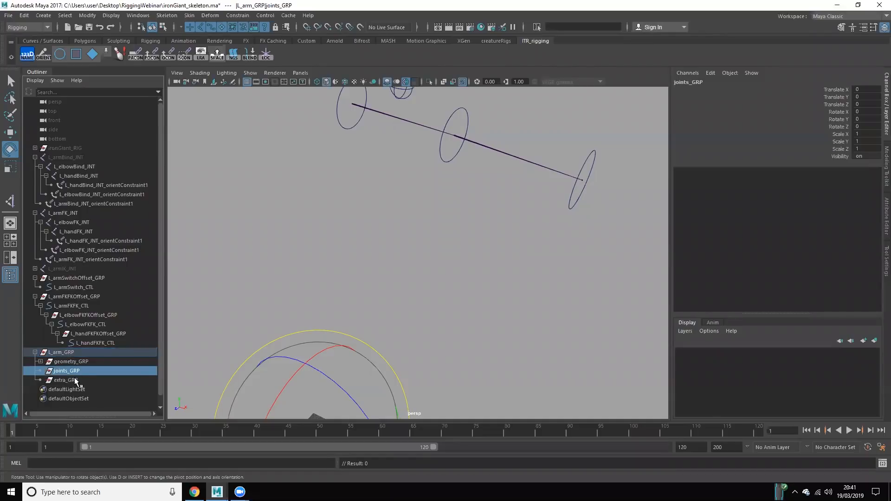
{"action": "left_click", "coordinate": [193, 322]}
{"action": "key", "text": "ctrl+g"}
{"action": "double_click", "coordinate": [55, 390]}
{"action": "type", "text": "contro"}
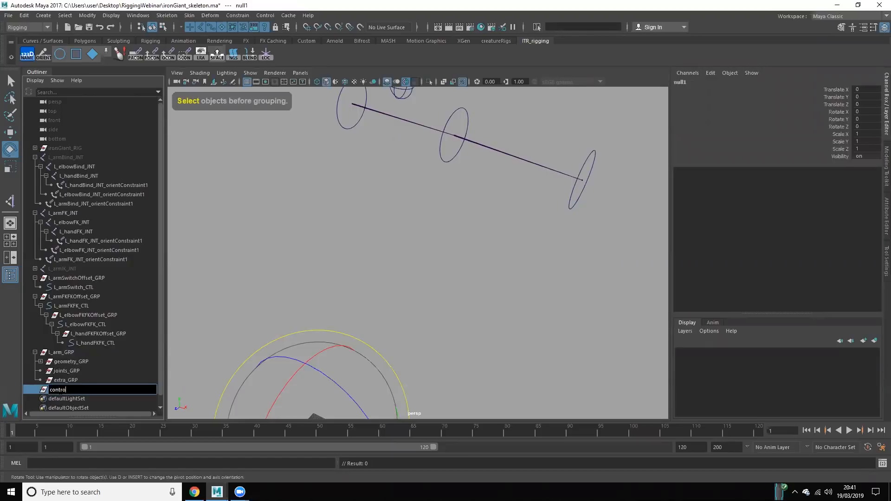
{"action": "type", "text": "ls_GRP"}
{"action": "key", "text": "Return"}
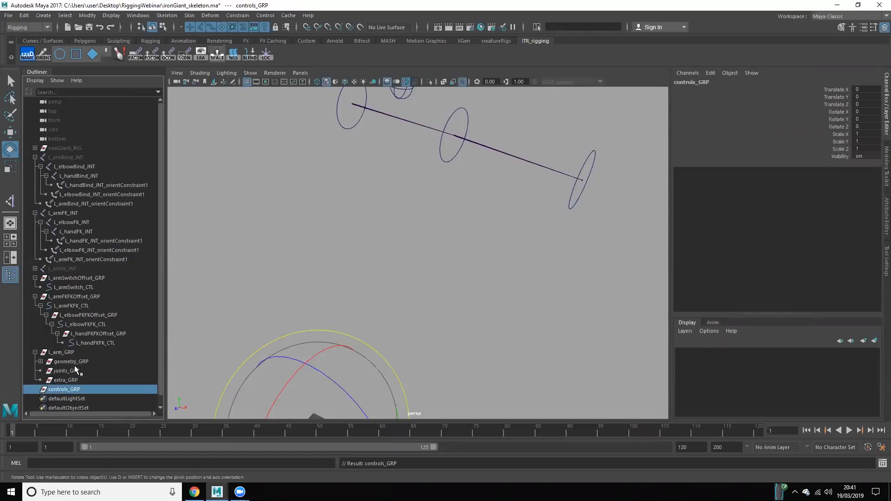
{"action": "left_click", "coordinate": [75, 354], "text": "ctrl"}
{"action": "key", "text": "p"}
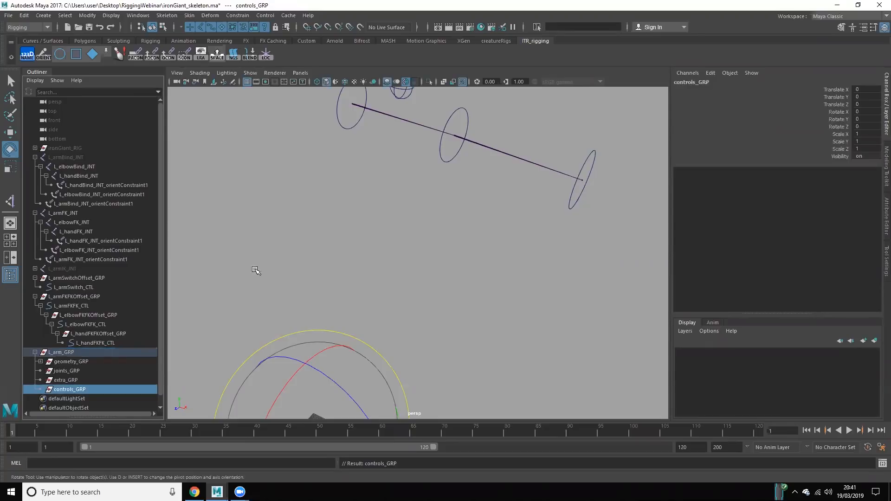
Step: Parent L_armFKFKOffset_GRP under controls_GRP and expand the group to check the FK controls inside it
{"action": "left_click", "coordinate": [251, 270]}
{"action": "left_click", "coordinate": [74, 296]}
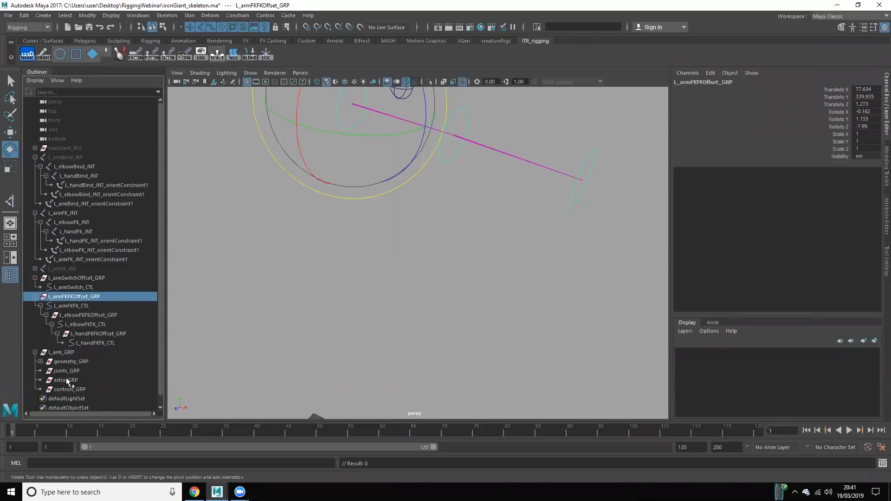
{"action": "left_click", "coordinate": [65, 390], "text": "ctrl"}
{"action": "key", "text": "p"}
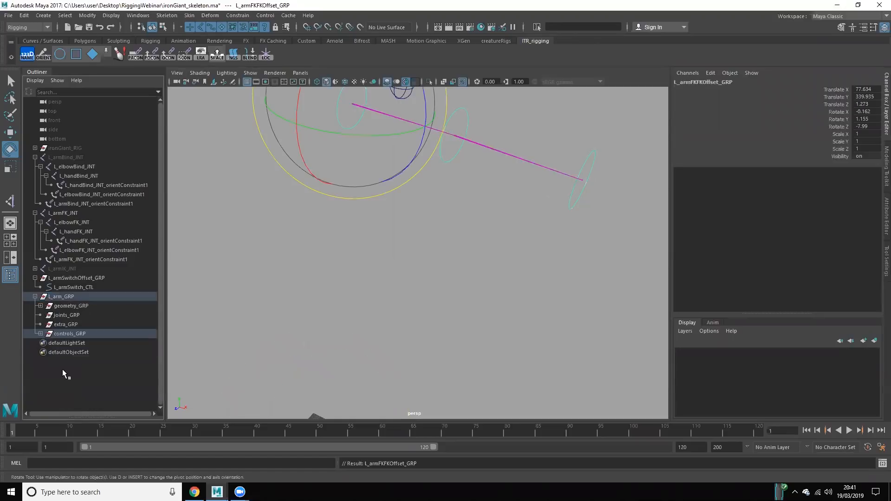
{"action": "left_click", "coordinate": [41, 333]}
{"action": "left_click", "coordinate": [47, 343]}
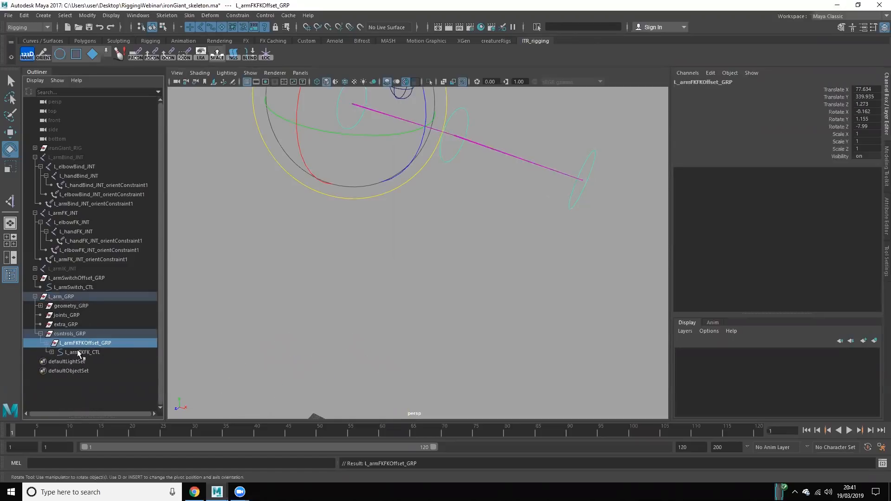
{"action": "left_click", "coordinate": [51, 352]}
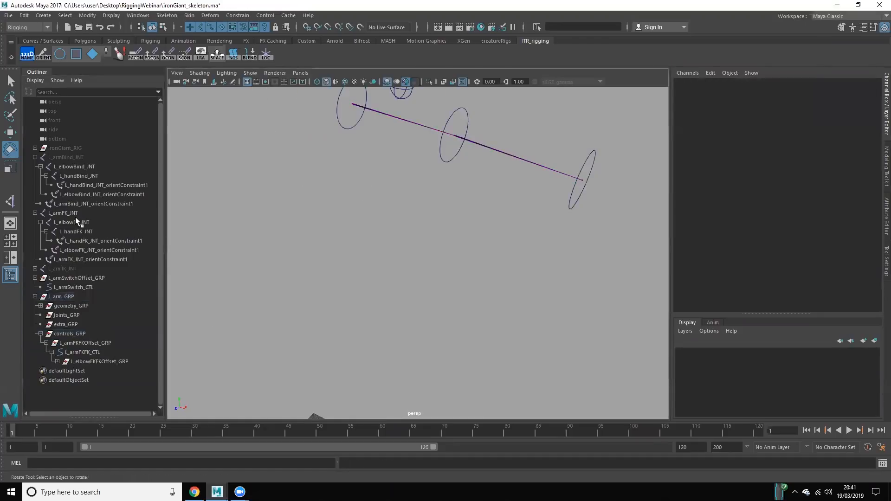
Step: Parent L_armFK_JNT under joints_GRP and check the chain inside it, leaving joints_GRP collapsed
{"action": "left_click", "coordinate": [63, 213]}
{"action": "left_click", "coordinate": [73, 317], "text": "ctrl"}
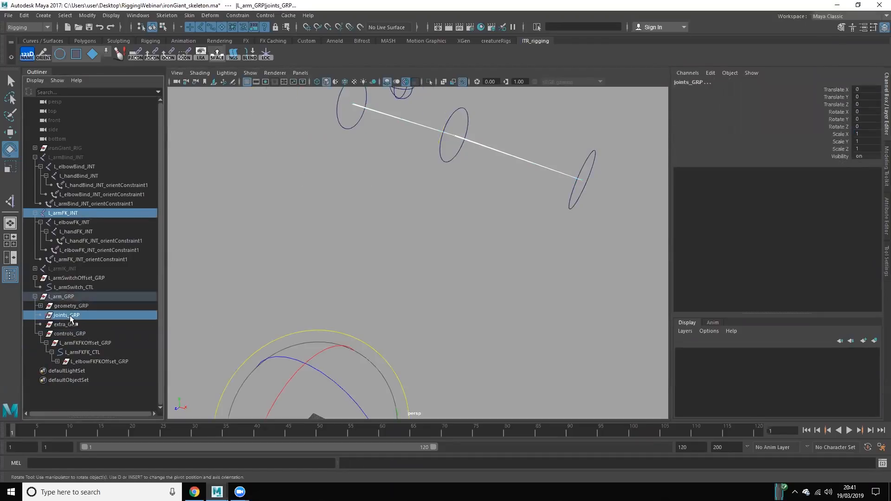
{"action": "key", "text": "p"}
{"action": "left_click", "coordinate": [68, 361]}
{"action": "left_click", "coordinate": [40, 259]}
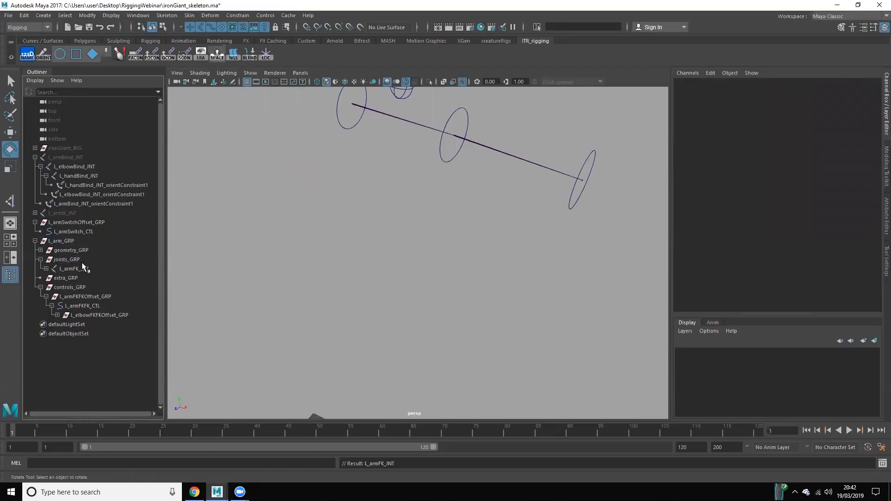
{"action": "left_click", "coordinate": [41, 260]}
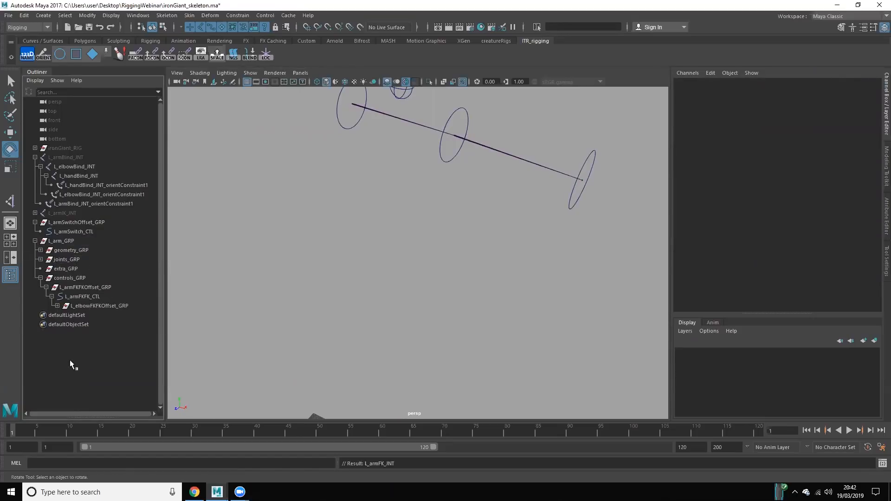
Step: Collapse controls_GRP and parent L_armSwitchOffset_GRP under it
{"action": "left_click", "coordinate": [40, 278]}
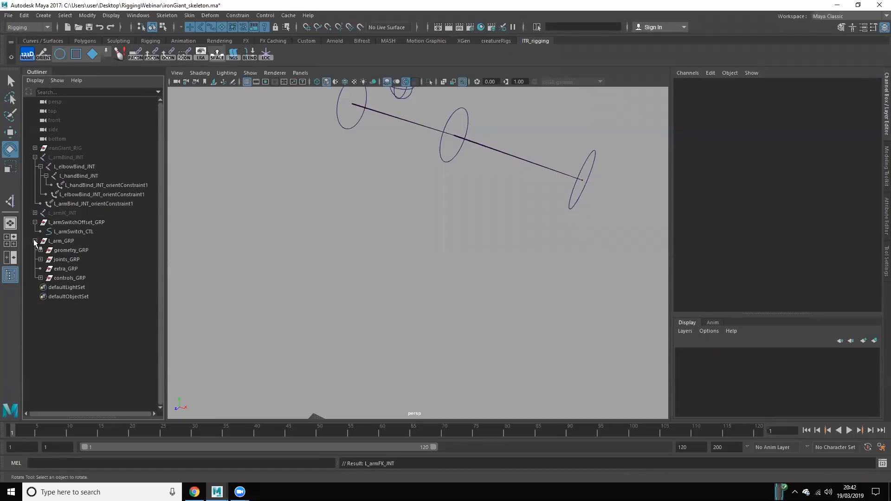
{"action": "left_click", "coordinate": [398, 261]}
{"action": "left_click", "coordinate": [89, 221]}
{"action": "middle_click_drag", "start_coordinate": [89, 221], "coordinate": [70, 277]}
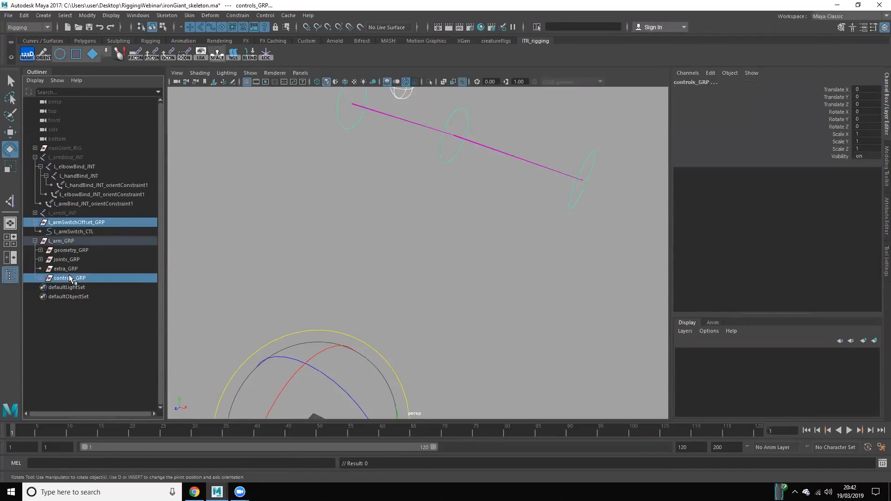
{"action": "left_click", "coordinate": [106, 353]}
Step: Hide L_arm_GRP and show the L_armIK_JNT chain so that only the IK joints remain in the viewport
{"action": "left_click", "coordinate": [76, 213]}
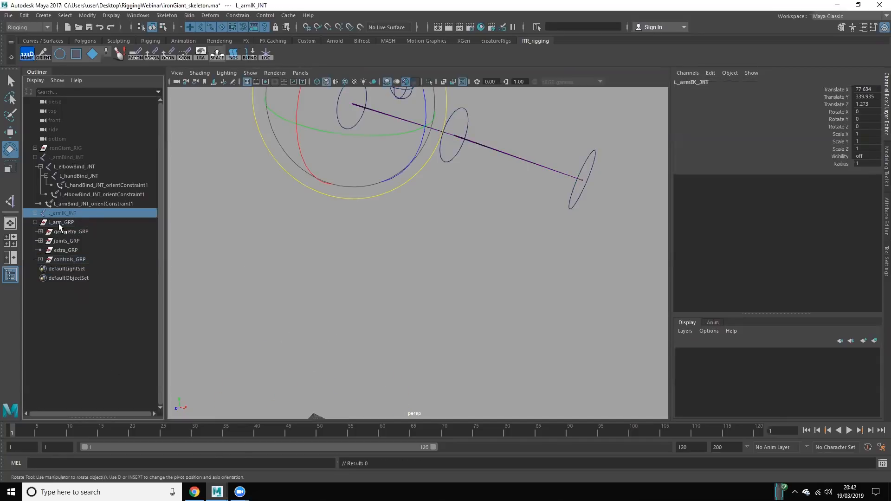
{"action": "left_click", "coordinate": [59, 224]}
{"action": "left_click", "coordinate": [78, 212]}
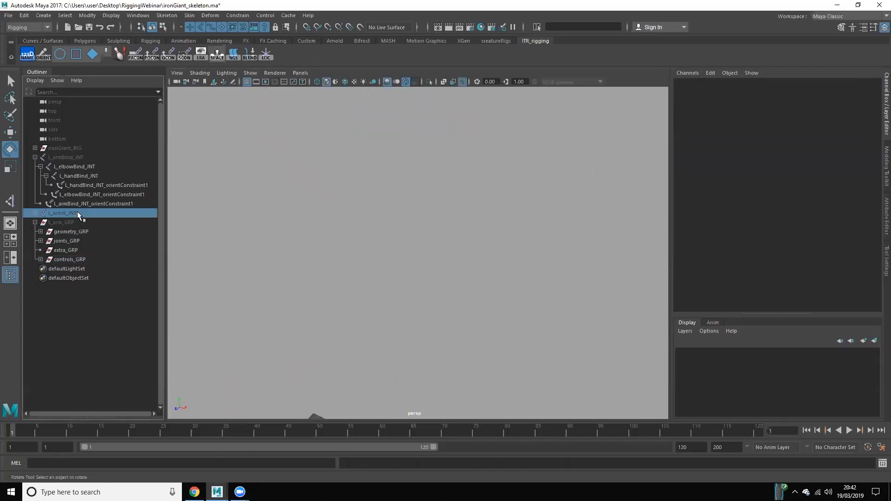
{"action": "key", "text": "Caps_Lock"}
{"action": "key", "text": "shift+h"}
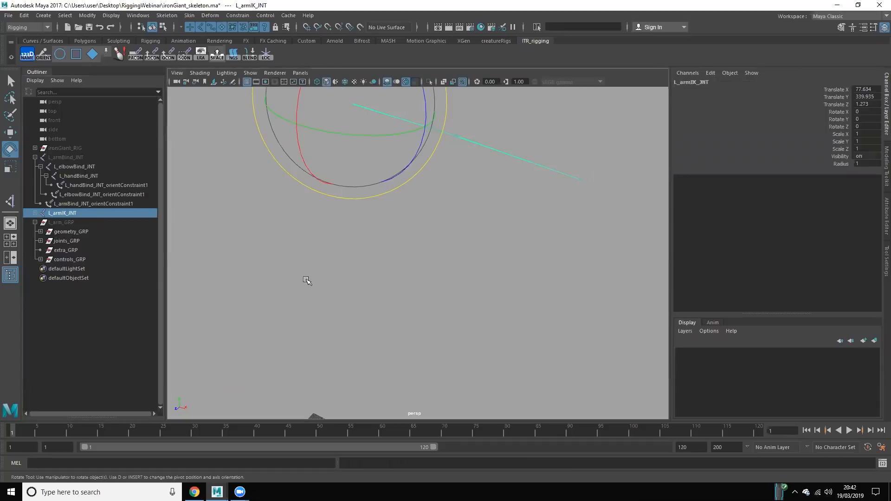
{"action": "left_click", "coordinate": [308, 280]}
{"action": "scroll", "coordinate": [360, 209], "scroll_direction": "down", "scroll_amount": 5}
{"action": "middle_click_drag", "start_coordinate": [357, 209], "coordinate": [303, 247], "text": "alt"}
{"action": "scroll", "coordinate": [303, 246], "scroll_direction": "up", "scroll_amount": 4}
{"action": "left_click_drag", "start_coordinate": [303, 247], "coordinate": [321, 235], "text": "alt"}
{"action": "middle_click_drag", "start_coordinate": [320, 234], "coordinate": [345, 309], "text": "alt"}
{"action": "scroll", "coordinate": [328, 288], "scroll_direction": "down", "scroll_amount": 3}
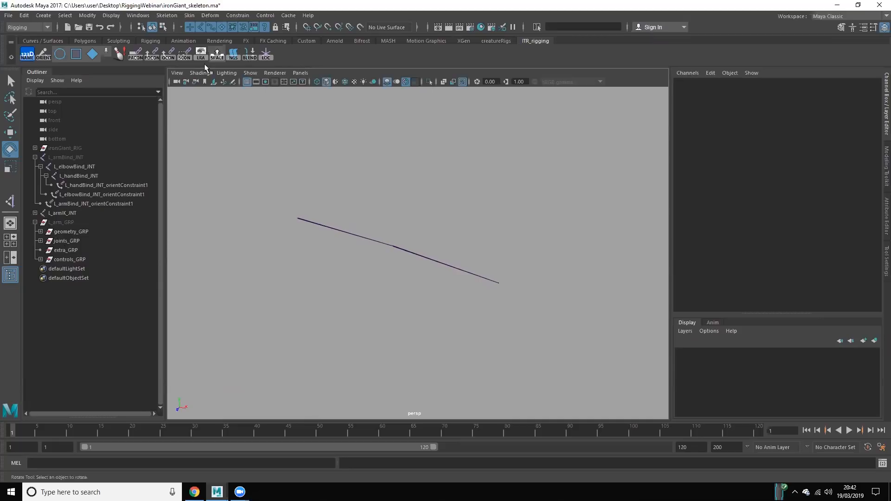
Step: Create an IK handle with the Rotate-Plane Solver from L_armIK_JNT to L_handIK_JNT
{"action": "left_click", "coordinate": [167, 16]}
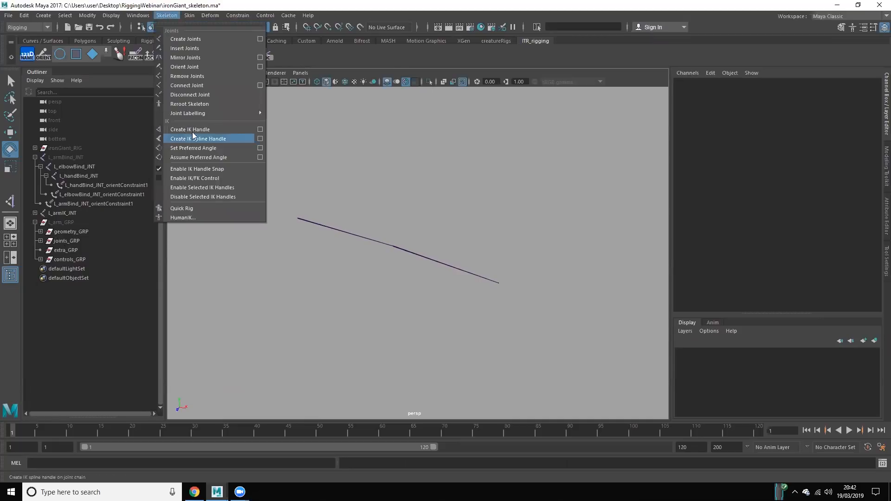
{"action": "left_click", "coordinate": [260, 129]}
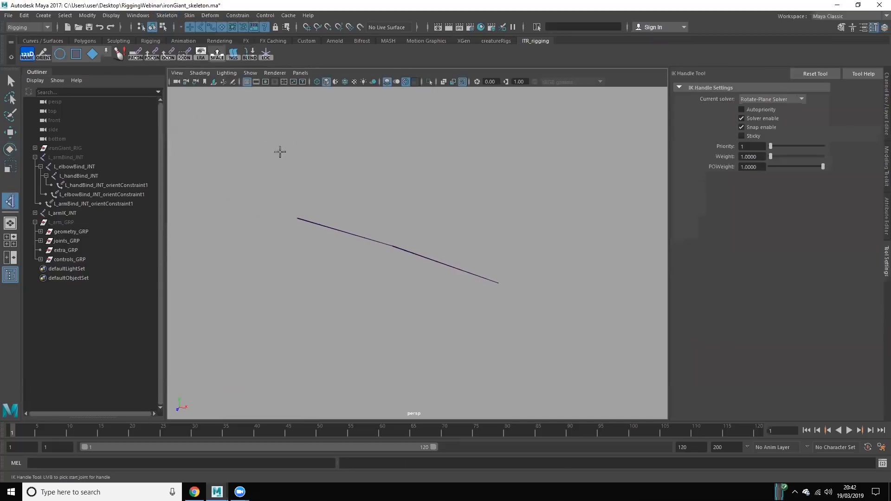
{"action": "left_click", "coordinate": [784, 101]}
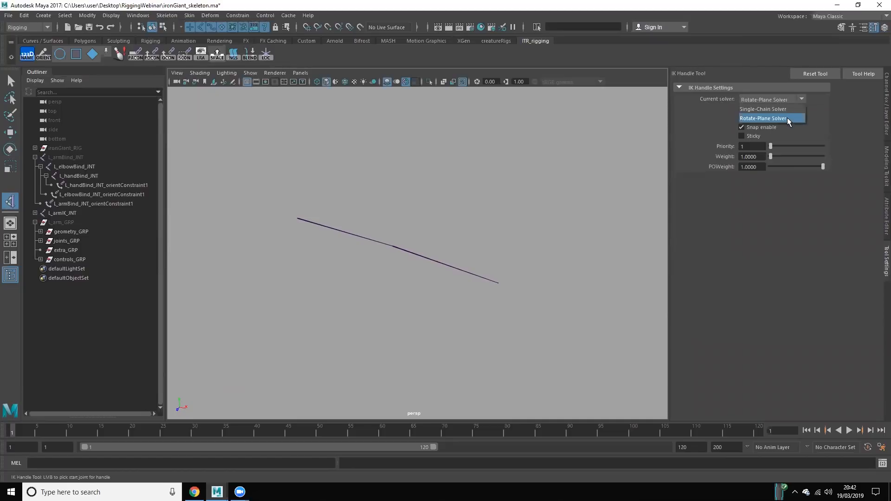
{"action": "left_click", "coordinate": [787, 118]}
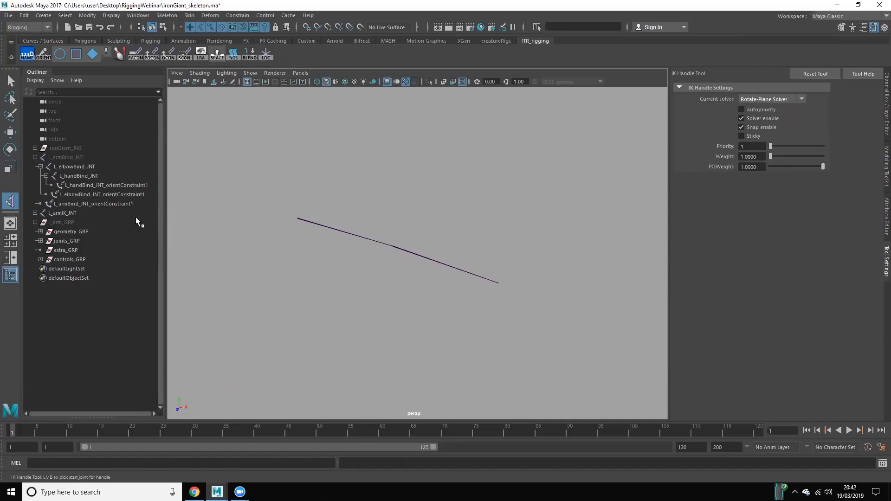
{"action": "left_click", "coordinate": [35, 213]}
{"action": "left_click", "coordinate": [71, 213]}
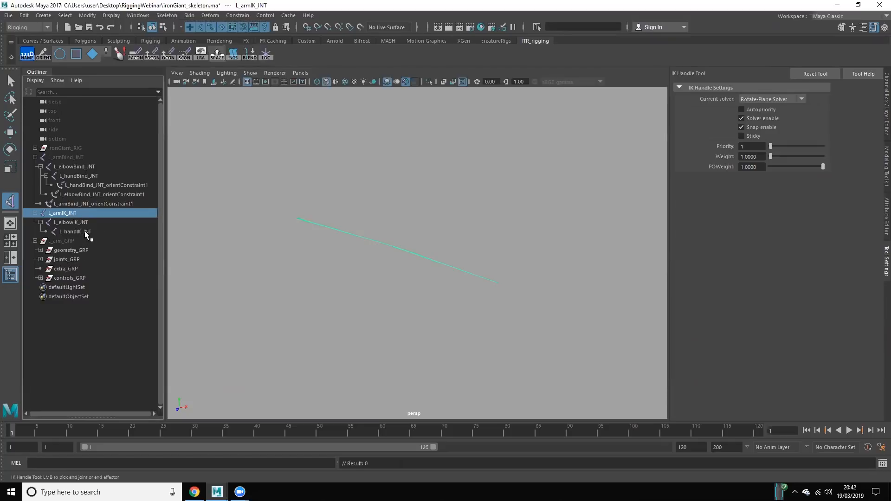
{"action": "left_click", "coordinate": [85, 231]}
{"action": "left_click", "coordinate": [330, 310]}
{"action": "scroll", "coordinate": [341, 293], "scroll_direction": "up", "scroll_amount": 3}
{"action": "scroll", "coordinate": [505, 289], "scroll_direction": "down", "scroll_amount": 1}
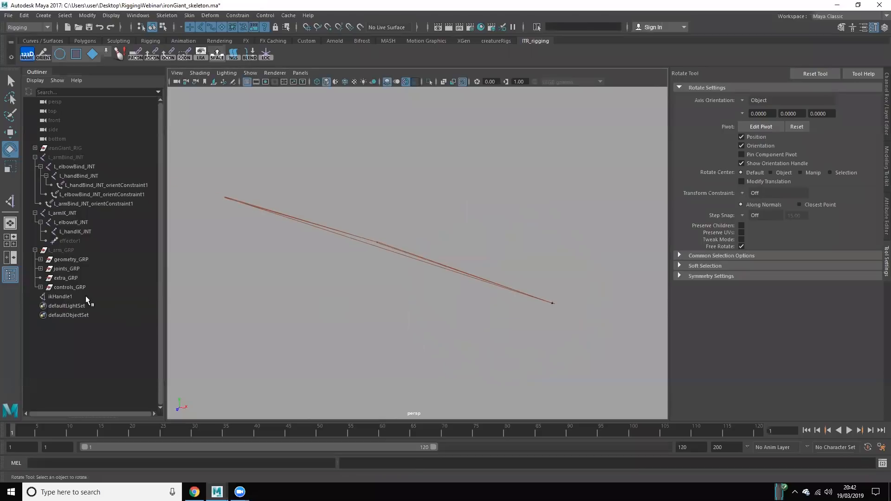
Step: Rename the new IK handle as L_armIK_IKH
{"action": "left_click", "coordinate": [79, 296]}
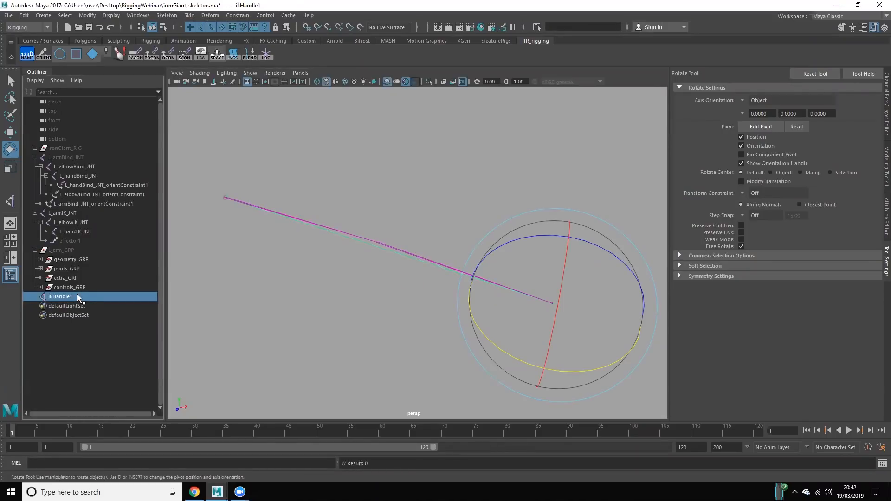
{"action": "left_click", "coordinate": [886, 91]}
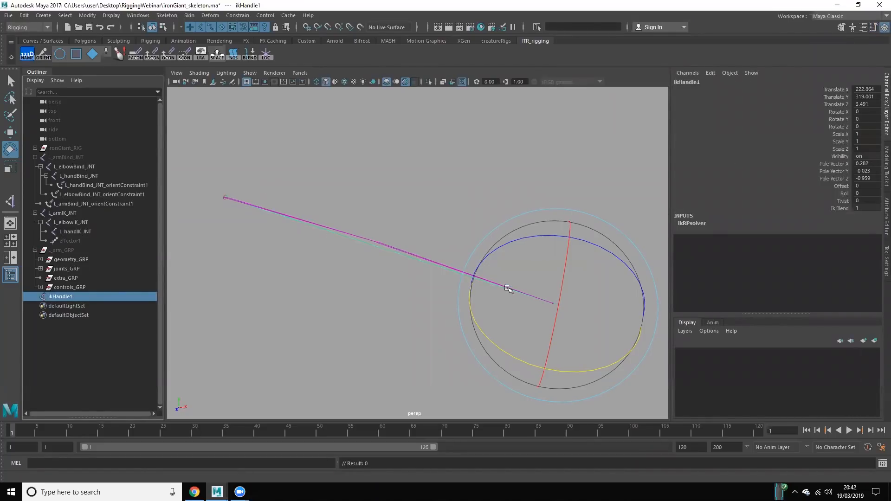
{"action": "left_click", "coordinate": [74, 223]}
{"action": "left_click", "coordinate": [75, 231]}
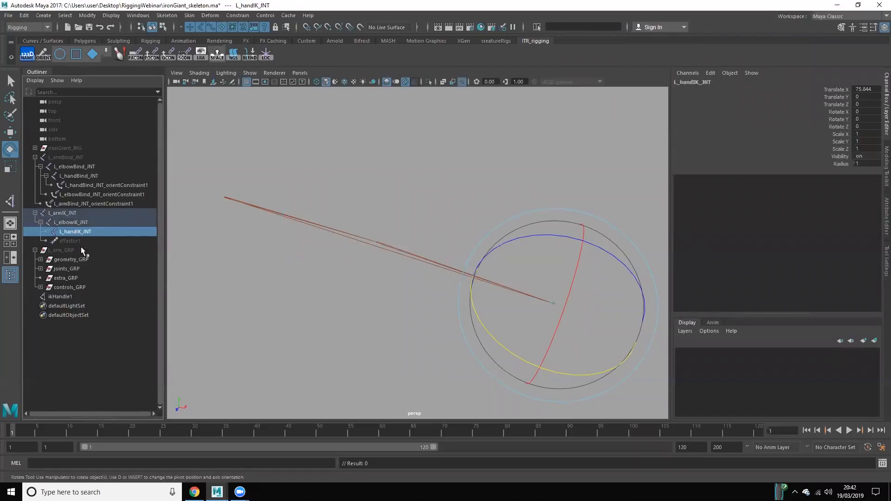
{"action": "left_click", "coordinate": [75, 297]}
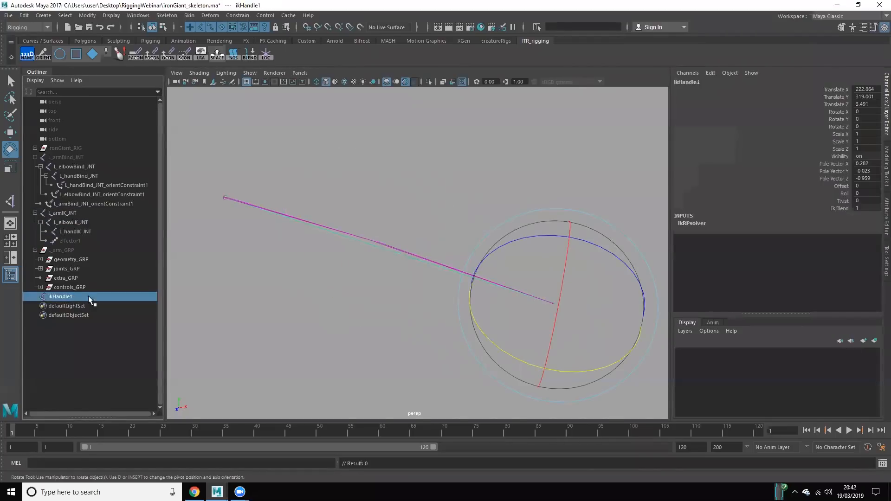
{"action": "double_click", "coordinate": [71, 296]}
{"action": "left_click_drag", "start_coordinate": [75, 296], "coordinate": [36, 292]}
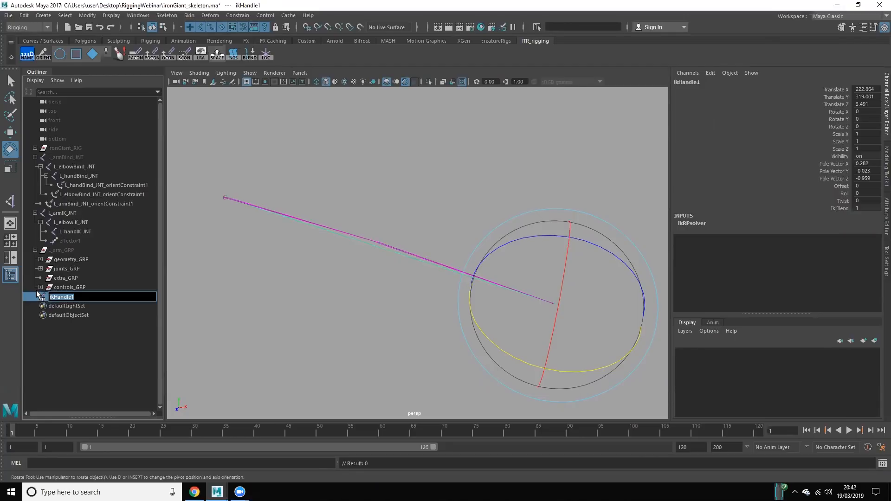
{"action": "type", "text": "L_armIK_IKH"}
{"action": "key", "text": "Return"}
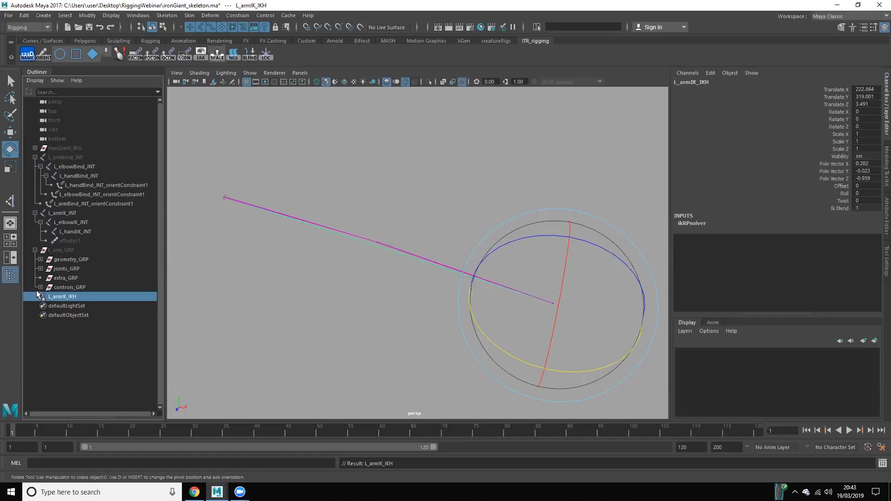
Step: Move L_armIK_IKH to test how the IK arm chain follows, and undo the test move
{"action": "left_click", "coordinate": [328, 334]}
{"action": "left_click", "coordinate": [63, 295]}
{"action": "key", "text": "w"}
{"action": "scroll", "coordinate": [529, 319], "scroll_direction": "down", "scroll_amount": 2}
{"action": "left_click_drag", "start_coordinate": [529, 319], "coordinate": [387, 258], "text": "alt"}
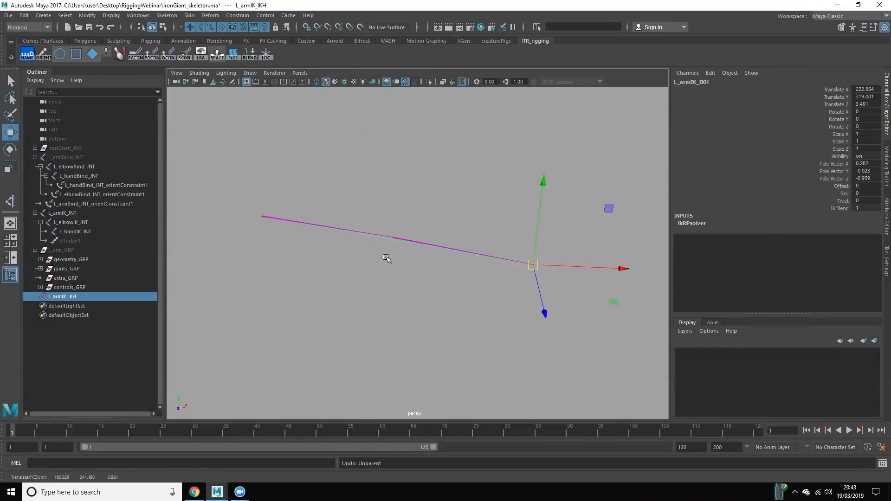
{"action": "left_click", "coordinate": [358, 265]}
{"action": "left_click", "coordinate": [106, 296]}
{"action": "left_click", "coordinate": [278, 292]}
{"action": "right_click_drag", "start_coordinate": [330, 266], "coordinate": [406, 284], "text": "alt"}
{"action": "middle_click_drag", "start_coordinate": [406, 283], "coordinate": [208, 273], "text": "alt"}
{"action": "right_click_drag", "start_coordinate": [265, 262], "coordinate": [374, 314], "text": "alt"}
Step: Create a square control with its offset group at L_handIK_JNT using the custom shelf script
{"action": "left_click", "coordinate": [76, 232]}
{"action": "middle_click_drag", "start_coordinate": [199, 199], "coordinate": [383, 177], "text": "alt"}
{"action": "right_click_drag", "start_coordinate": [383, 177], "coordinate": [370, 191], "text": "alt"}
{"action": "middle_click_drag", "start_coordinate": [370, 191], "coordinate": [340, 217], "text": "alt"}
{"action": "right_click_drag", "start_coordinate": [314, 159], "coordinate": [259, 134], "text": "alt"}
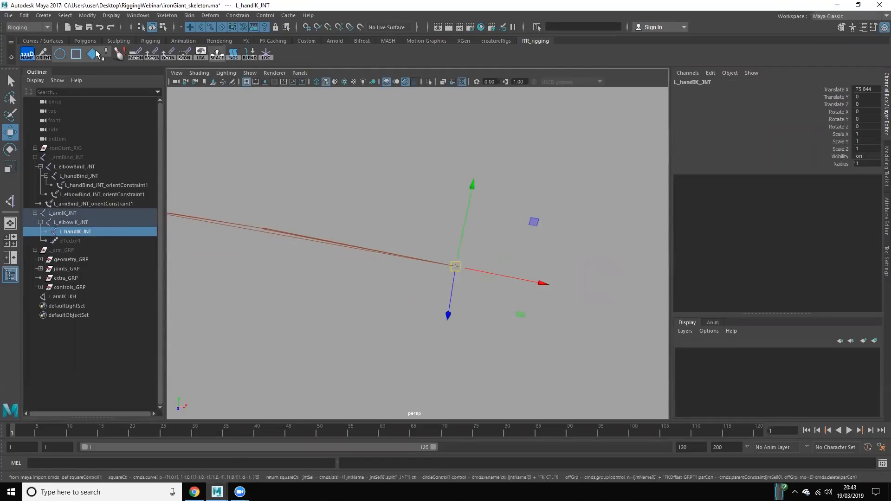
{"action": "left_click", "coordinate": [74, 54]}
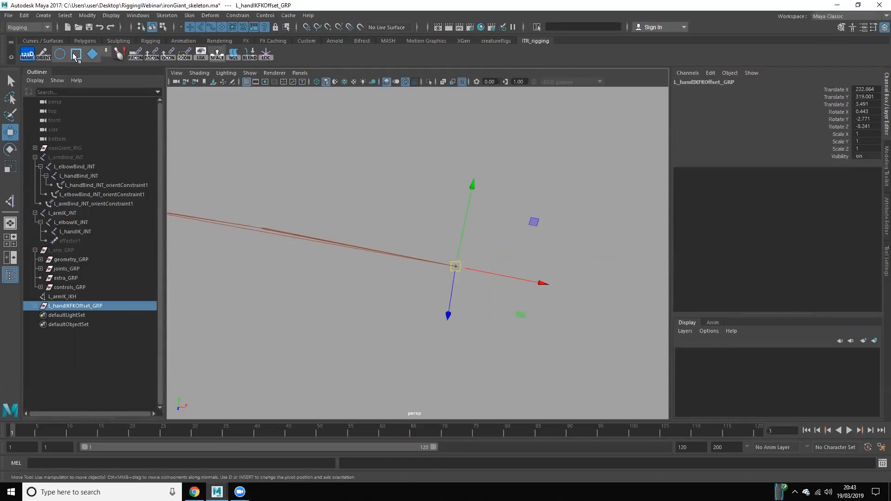
Step: Enlarge the square hand control by scaling all its control vertices, and return to object selection
{"action": "left_click_drag", "start_coordinate": [465, 332], "coordinate": [414, 298], "text": "alt"}
{"action": "middle_click_drag", "start_coordinate": [413, 298], "coordinate": [438, 306], "text": "alt"}
{"action": "scroll", "coordinate": [438, 308], "scroll_direction": "up", "scroll_amount": 2}
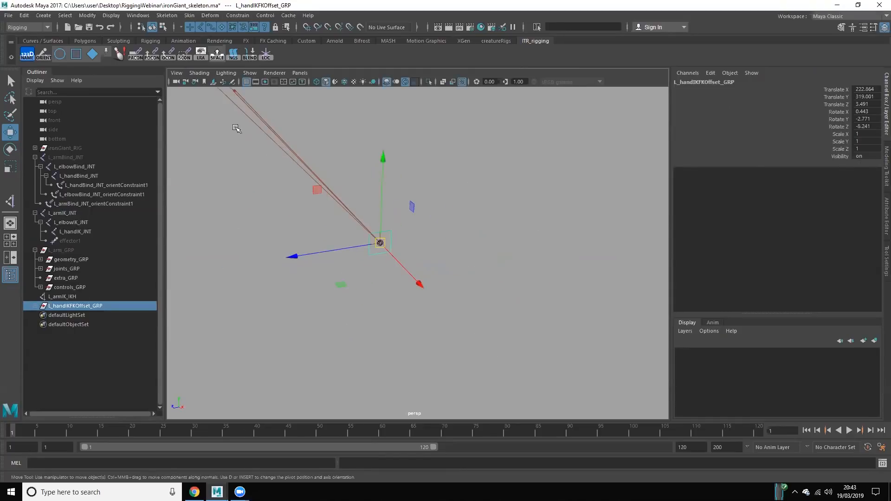
{"action": "left_click", "coordinate": [164, 27]}
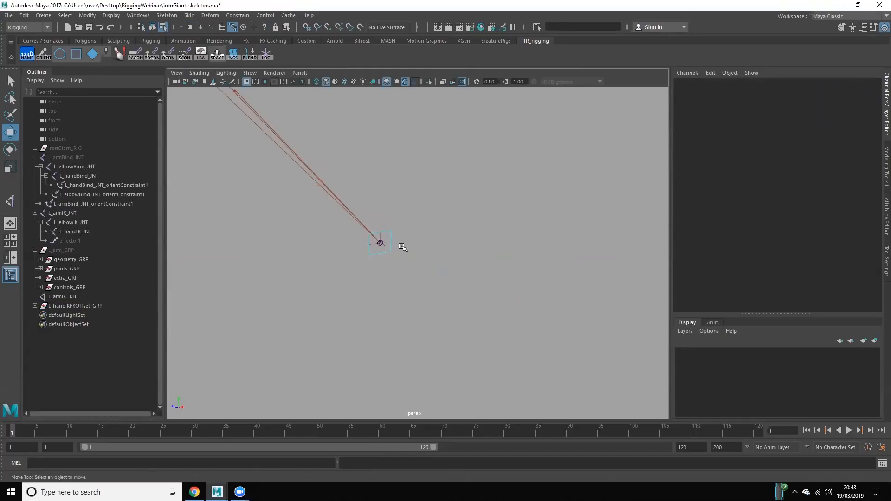
{"action": "left_click_drag", "start_coordinate": [400, 234], "coordinate": [342, 216]}
{"action": "left_click_drag", "start_coordinate": [301, 171], "coordinate": [419, 295]}
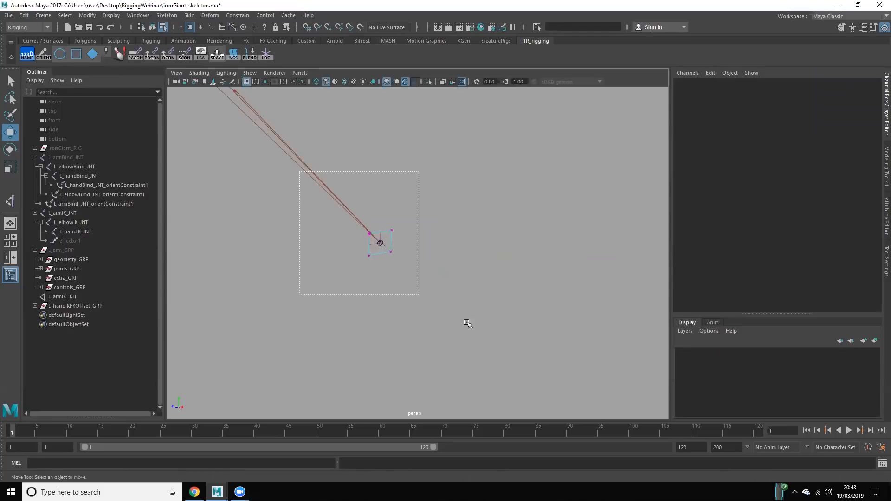
{"action": "key", "text": "r"}
{"action": "left_click_drag", "start_coordinate": [378, 244], "coordinate": [413, 265]}
{"action": "right_click_drag", "start_coordinate": [451, 186], "coordinate": [500, 166]}
{"action": "left_click", "coordinate": [505, 183]}
{"action": "left_click_drag", "start_coordinate": [452, 232], "coordinate": [477, 242], "text": "alt"}
{"action": "right_click_drag", "start_coordinate": [477, 242], "coordinate": [429, 282], "text": "alt"}
{"action": "left_click_drag", "start_coordinate": [429, 282], "coordinate": [438, 232], "text": "alt"}
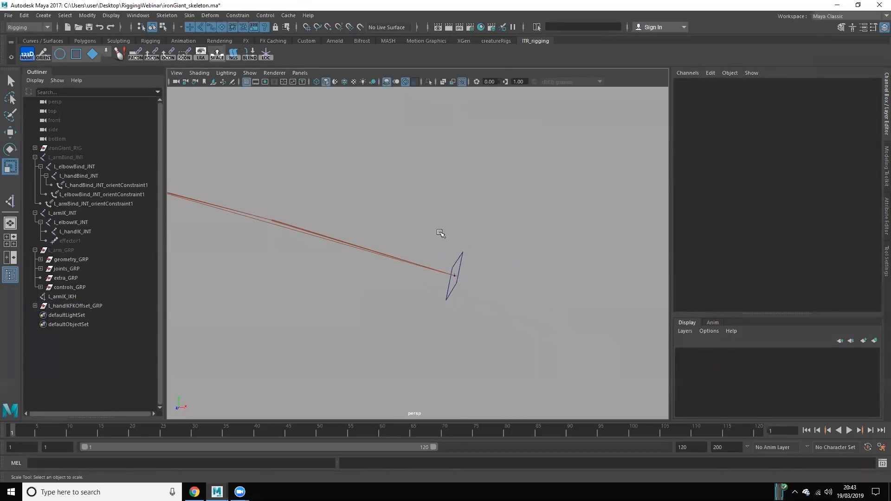
Step: Parent L_armIK_IKH under L_handIKFK_CTL and L_handIKFKOffset_GRP under controls_GRP, leaving controls_GRP expanded
{"action": "left_click", "coordinate": [35, 306]}
{"action": "left_click", "coordinate": [79, 296]}
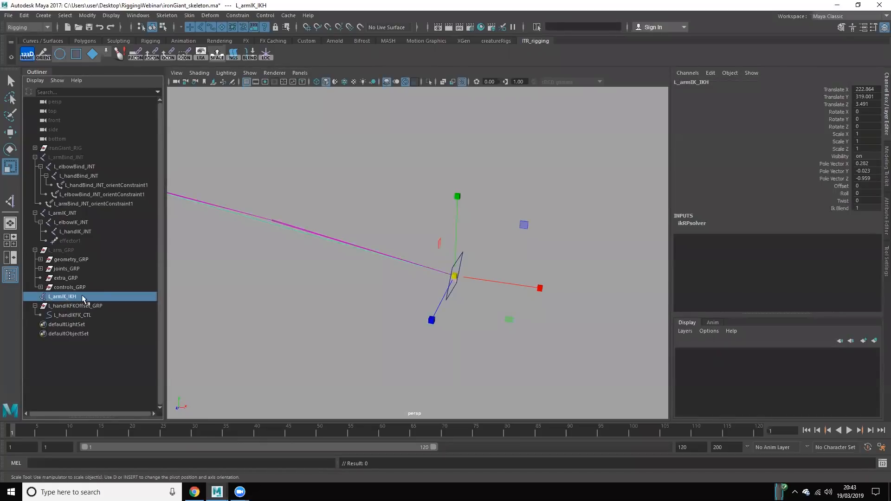
{"action": "middle_click_drag", "start_coordinate": [93, 311], "coordinate": [72, 286]}
{"action": "left_click", "coordinate": [82, 296]}
{"action": "left_click", "coordinate": [40, 287]}
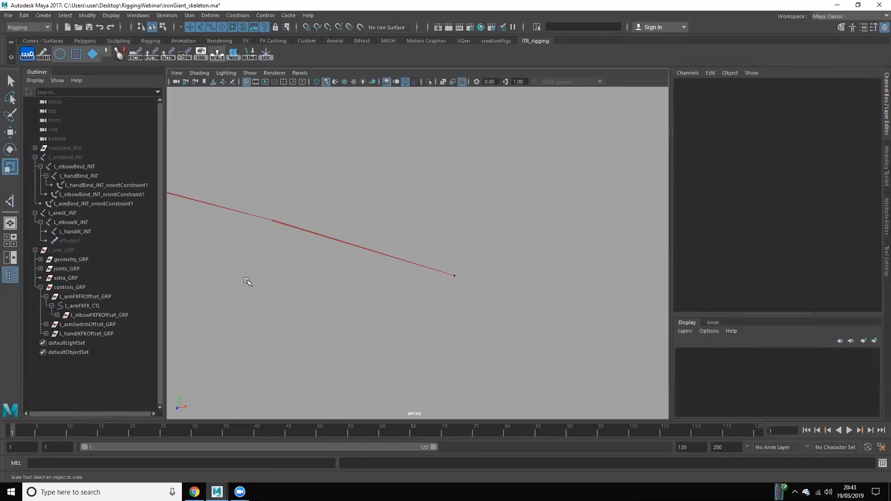
Step: Show L_arm_GRP again and check the square hand control alongside the FK controls and the arm switch
{"action": "left_click", "coordinate": [111, 335]}
{"action": "key", "text": "shift+h"}
{"action": "left_click", "coordinate": [305, 299]}
{"action": "scroll", "coordinate": [315, 301], "scroll_direction": "down", "scroll_amount": 5}
{"action": "left_click_drag", "start_coordinate": [390, 321], "coordinate": [300, 312], "text": "alt"}
{"action": "scroll", "coordinate": [410, 274], "scroll_direction": "up", "scroll_amount": 3}
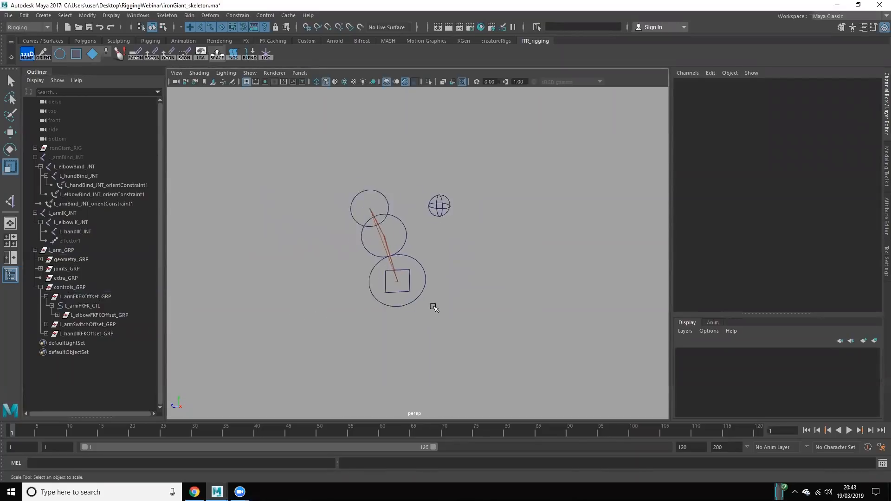
{"action": "left_click", "coordinate": [406, 276]}
{"action": "left_click_drag", "start_coordinate": [403, 300], "coordinate": [406, 300], "text": "alt"}
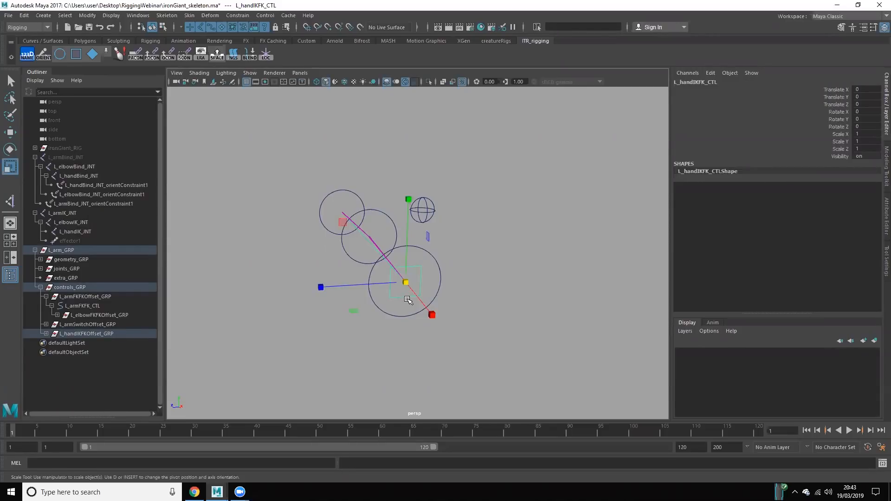
{"action": "left_click", "coordinate": [505, 221]}
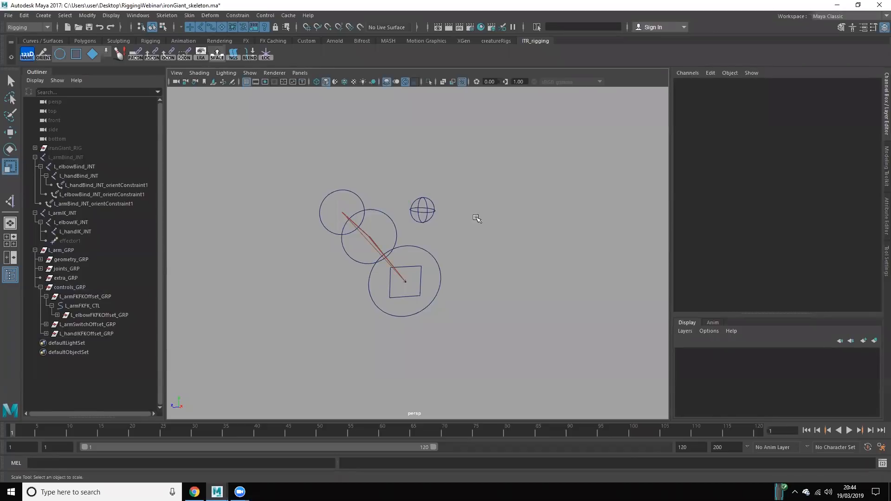
{"action": "left_click_drag", "start_coordinate": [425, 161], "coordinate": [455, 232]}
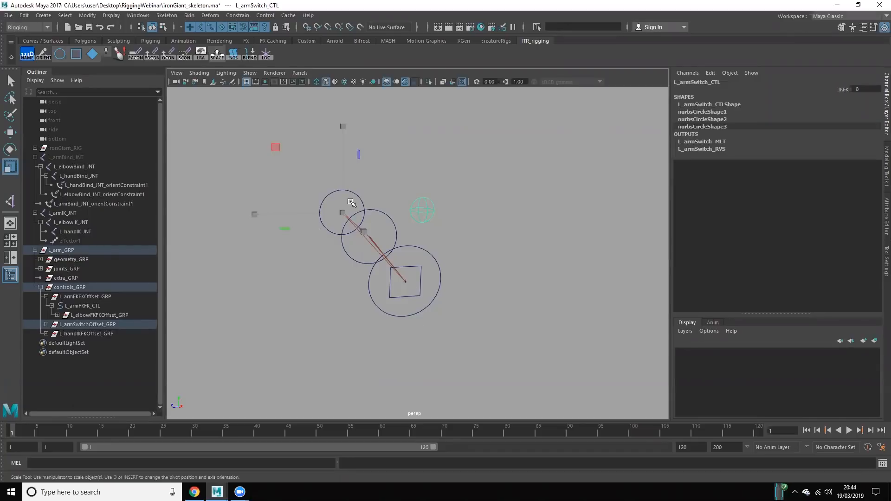
{"action": "left_click", "coordinate": [327, 358]}
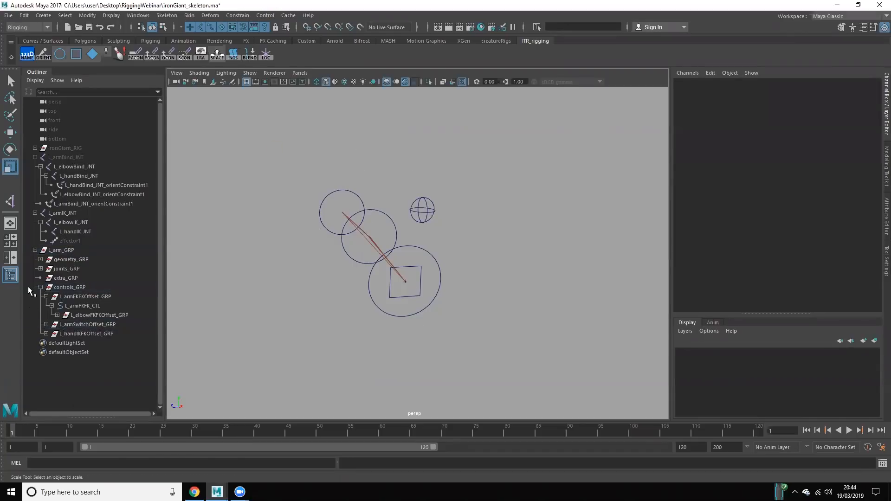
Step: Parent L_armIK_JNT under joints_GRP
{"action": "left_click", "coordinate": [71, 213]}
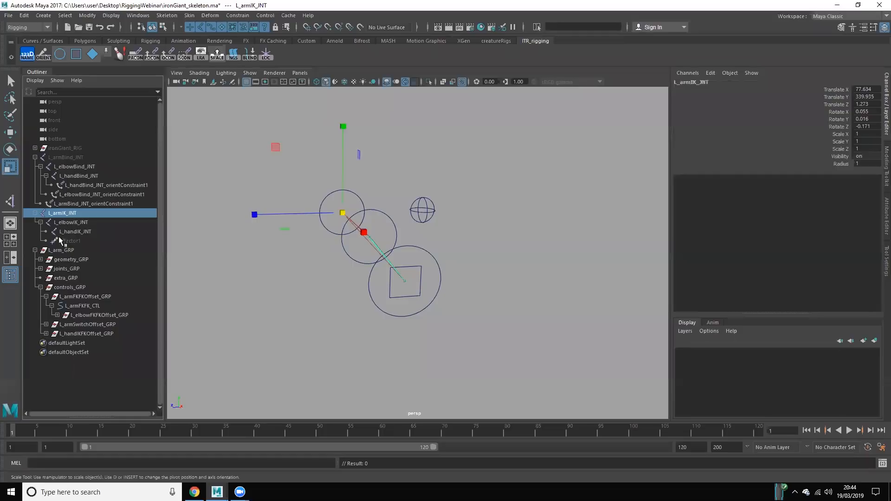
{"action": "left_click", "coordinate": [72, 269], "text": "ctrl"}
{"action": "key", "text": "p"}
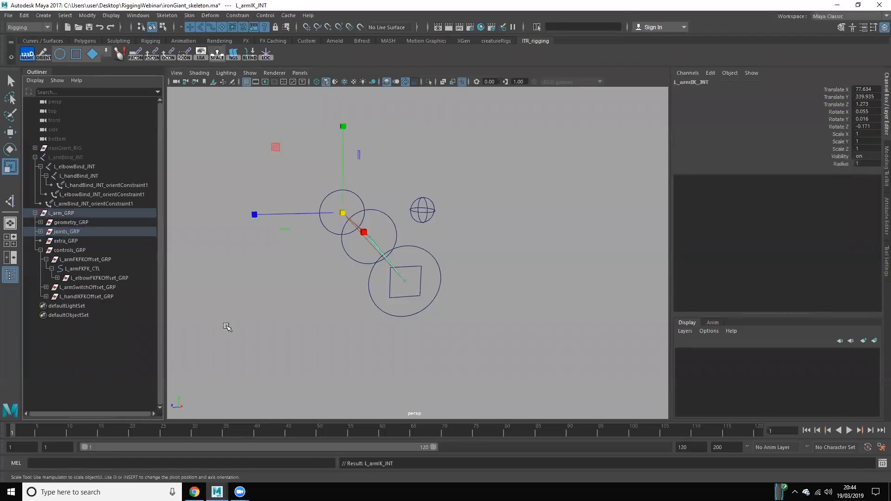
{"action": "left_click", "coordinate": [229, 327]}
{"action": "left_click", "coordinate": [94, 268]}
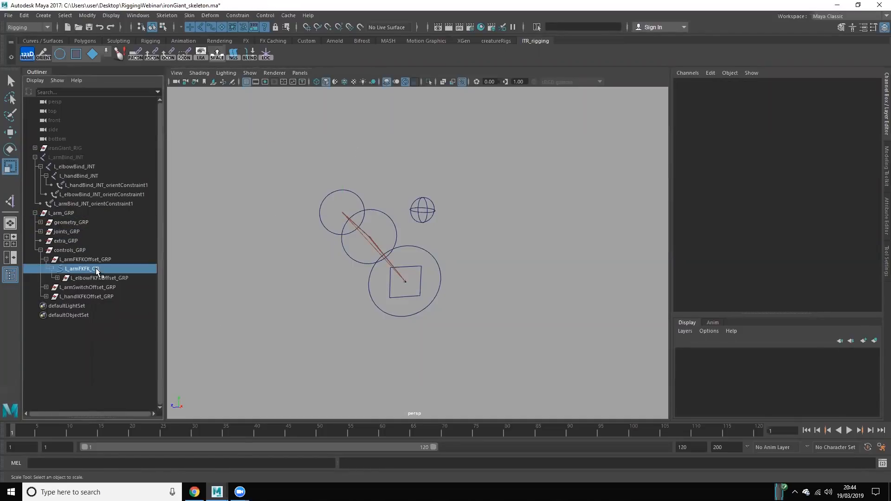
{"action": "left_click", "coordinate": [301, 274]}
Step: Graph L_armSwitch_CTL's input and output connections in the Node Editor and spread the L_armSwitch_MLT and L_armSwitch_RVS nodes apart
{"action": "left_click", "coordinate": [434, 212]}
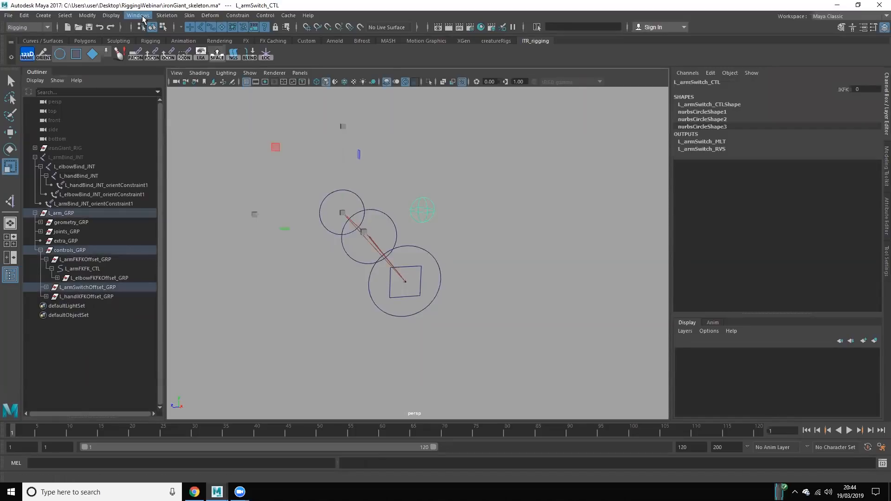
{"action": "left_click", "coordinate": [138, 16]}
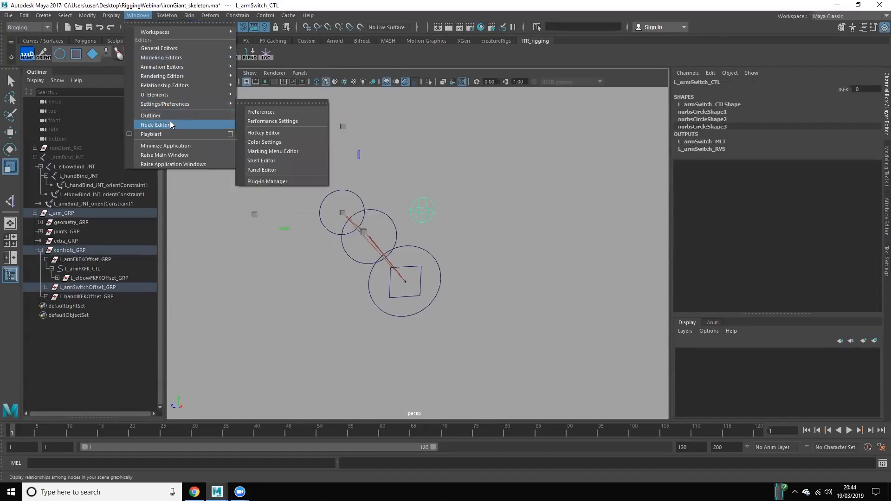
{"action": "left_click", "coordinate": [155, 125]}
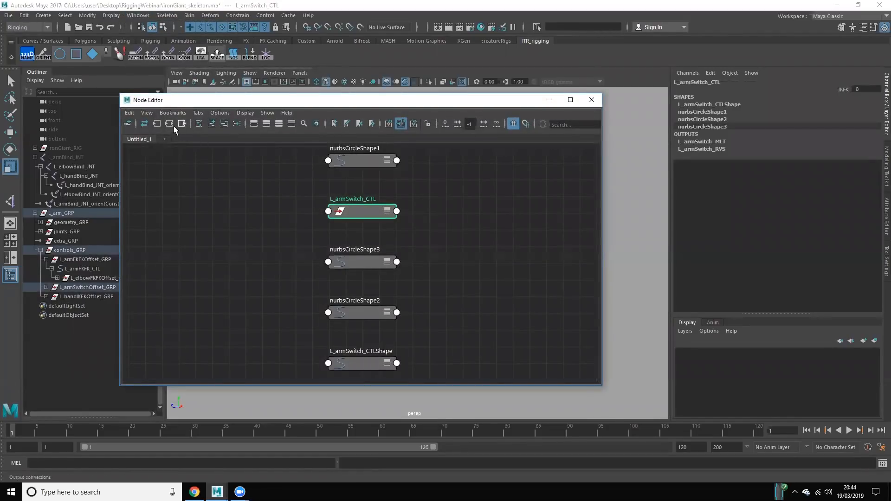
{"action": "left_click", "coordinate": [170, 123]}
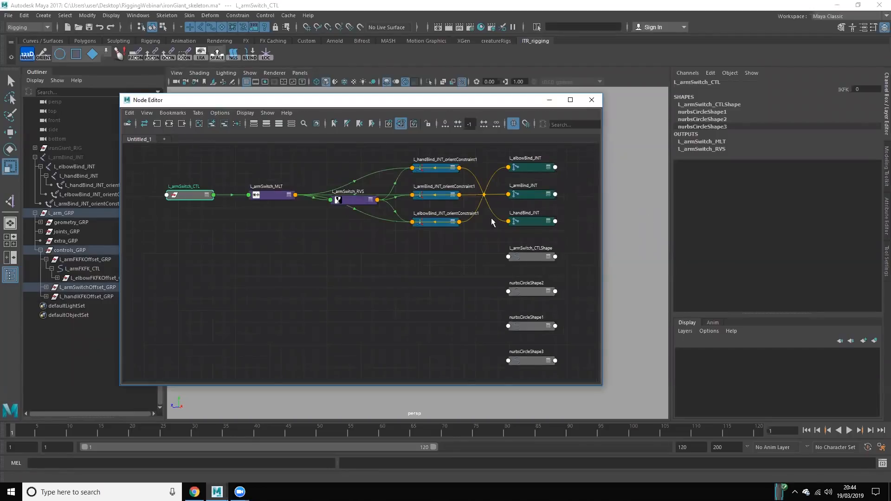
{"action": "left_click_drag", "start_coordinate": [272, 193], "coordinate": [265, 169]}
{"action": "left_click_drag", "start_coordinate": [350, 202], "coordinate": [332, 261]}
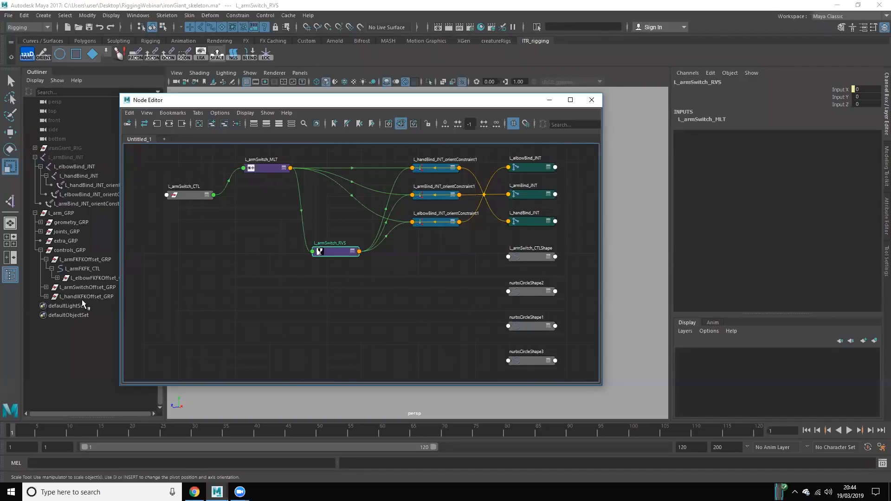
Step: Expand L_armSwitchOffset_GRP and L_handIKFKOffset_GRP in the Outliner and add L_armFKFKOffset_GRP to the node graph below L_armSwitch_MLT
{"action": "left_click", "coordinate": [46, 296]}
{"action": "left_click", "coordinate": [46, 287]}
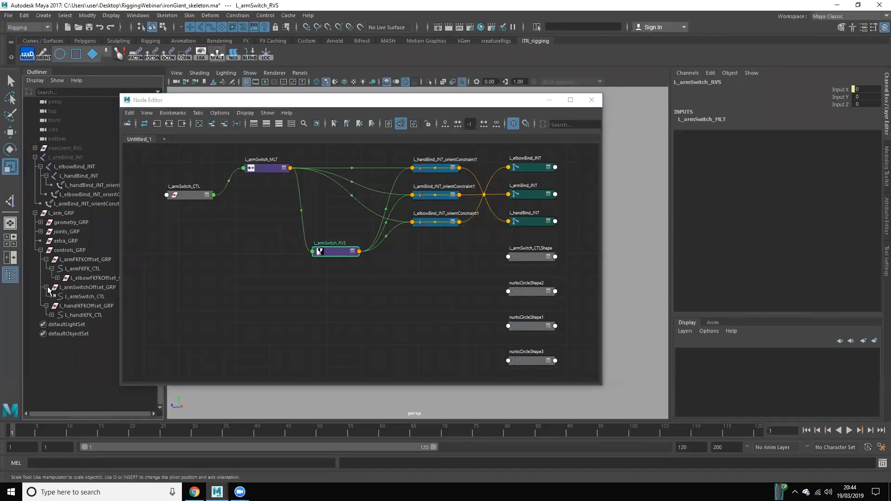
{"action": "left_click", "coordinate": [322, 105]}
{"action": "left_click_drag", "start_coordinate": [321, 104], "coordinate": [547, 357]}
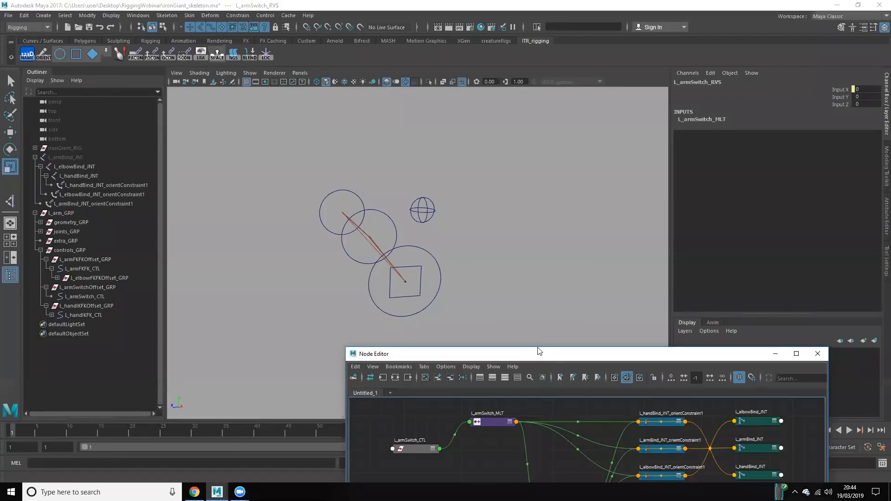
{"action": "left_click_drag", "start_coordinate": [538, 351], "coordinate": [450, 99]}
{"action": "left_click", "coordinate": [377, 275]}
{"action": "left_click", "coordinate": [95, 288]}
{"action": "double_click", "coordinate": [87, 259]}
{"action": "key", "text": "Return"}
{"action": "left_click", "coordinate": [349, 126]}
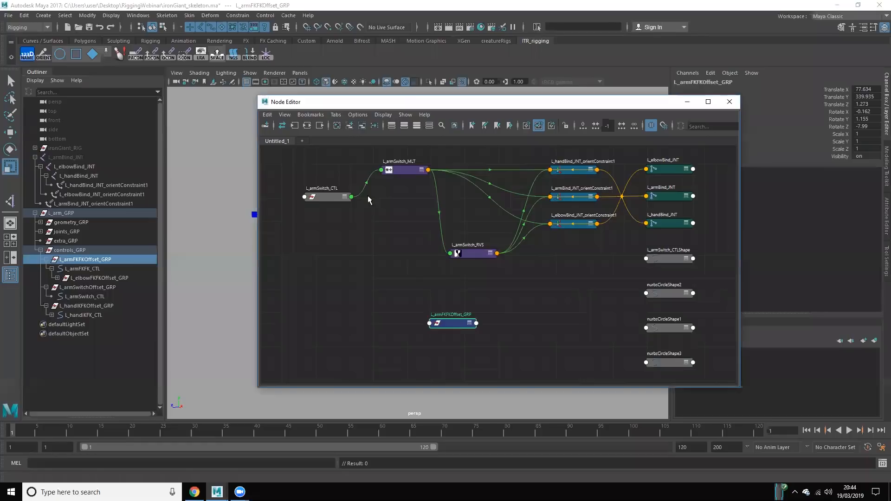
{"action": "left_click_drag", "start_coordinate": [450, 324], "coordinate": [412, 303]}
Step: Connect L_armSwitch_MLT's Output X to the Visibility of L_armFKFKOffset_GRP
{"action": "left_click", "coordinate": [422, 171]}
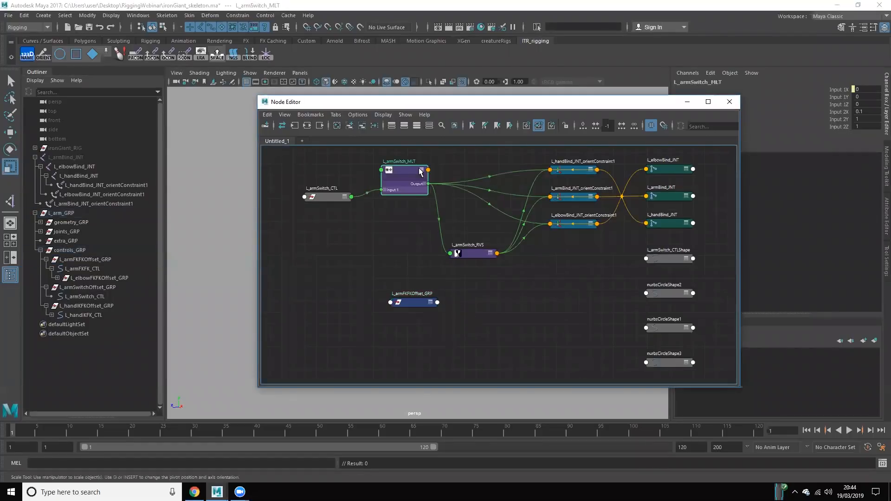
{"action": "left_click", "coordinate": [424, 184]}
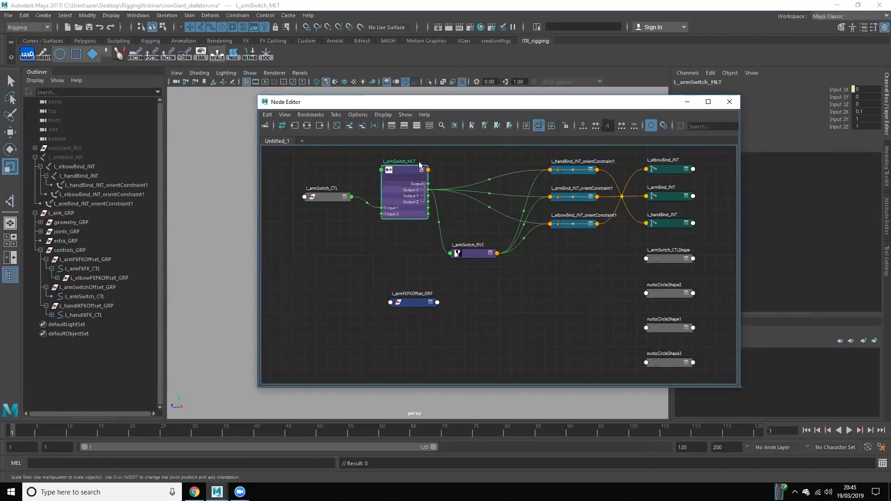
{"action": "left_click_drag", "start_coordinate": [428, 190], "coordinate": [389, 303]}
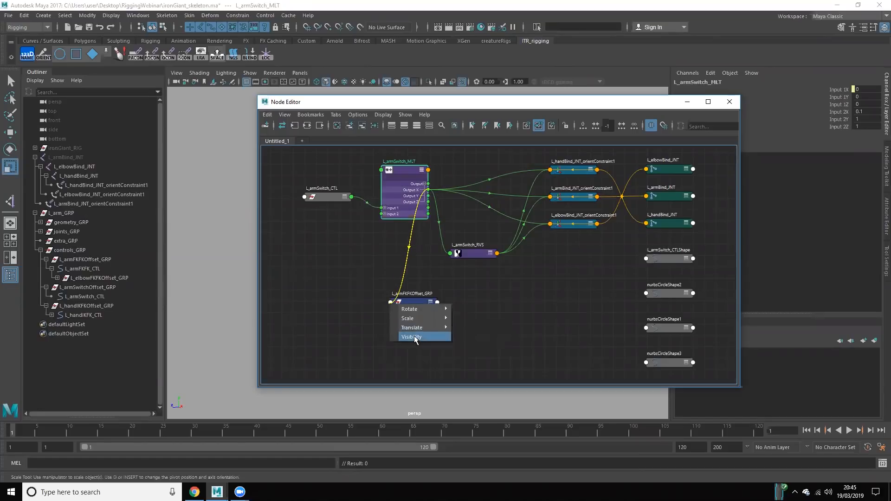
{"action": "left_click", "coordinate": [415, 338]}
{"action": "left_click", "coordinate": [470, 360]}
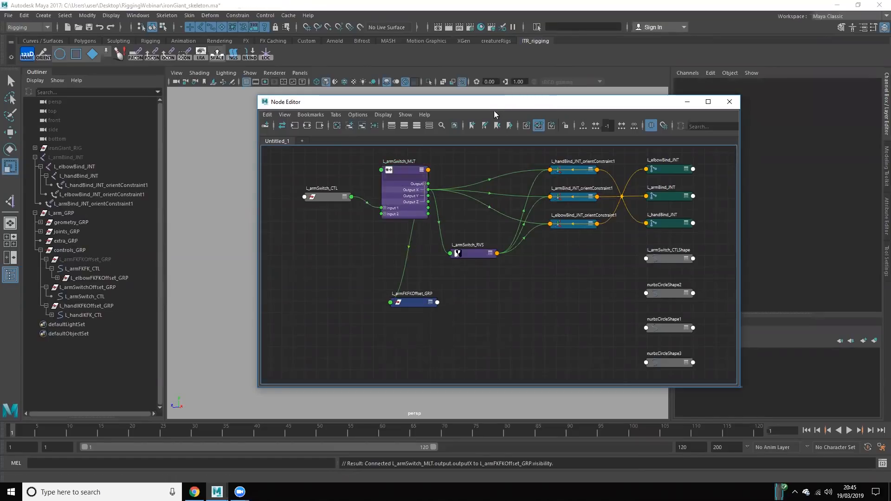
Step: Test the visibility connection by setting L_armSwitch_CTL's switch attribute to 10 and inspecting L_armFKFKOffset_GRP's Visibility
{"action": "left_click_drag", "start_coordinate": [492, 107], "coordinate": [420, 424]}
{"action": "left_click", "coordinate": [422, 210]}
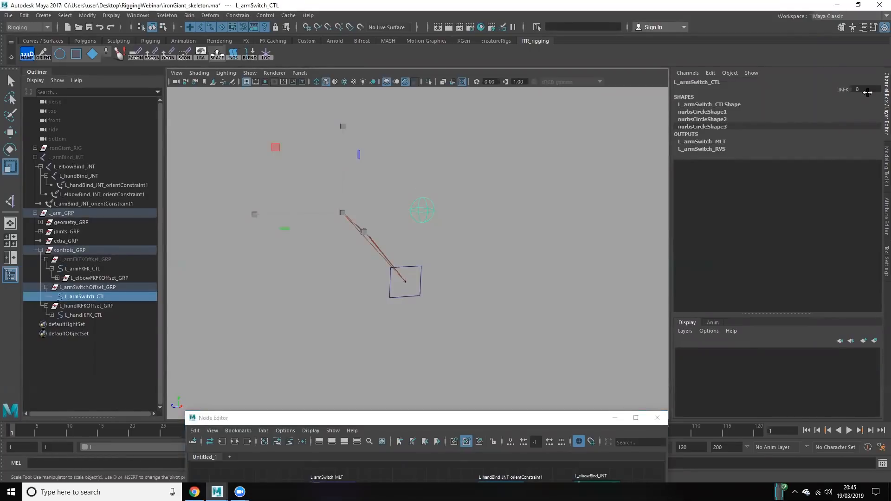
{"action": "left_click", "coordinate": [92, 260]}
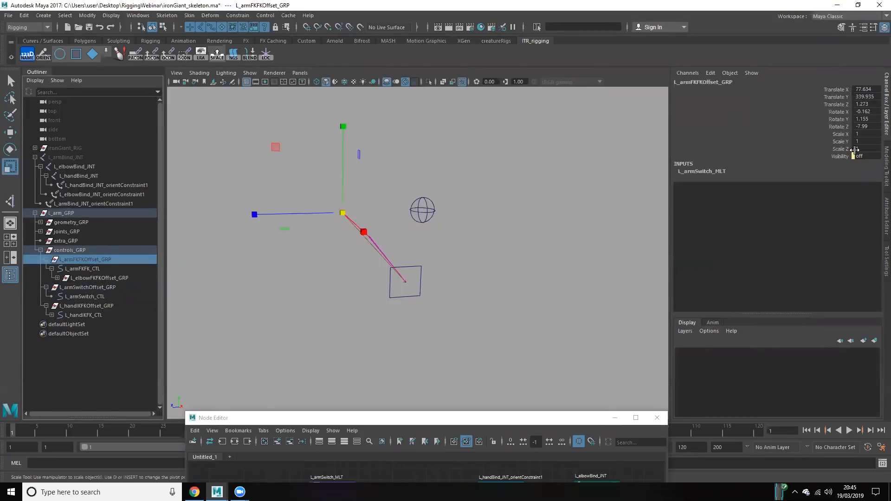
{"action": "left_click", "coordinate": [437, 208]}
{"action": "left_click_drag", "start_coordinate": [423, 187], "coordinate": [437, 229]}
{"action": "left_click_drag", "start_coordinate": [486, 414], "coordinate": [473, 316]}
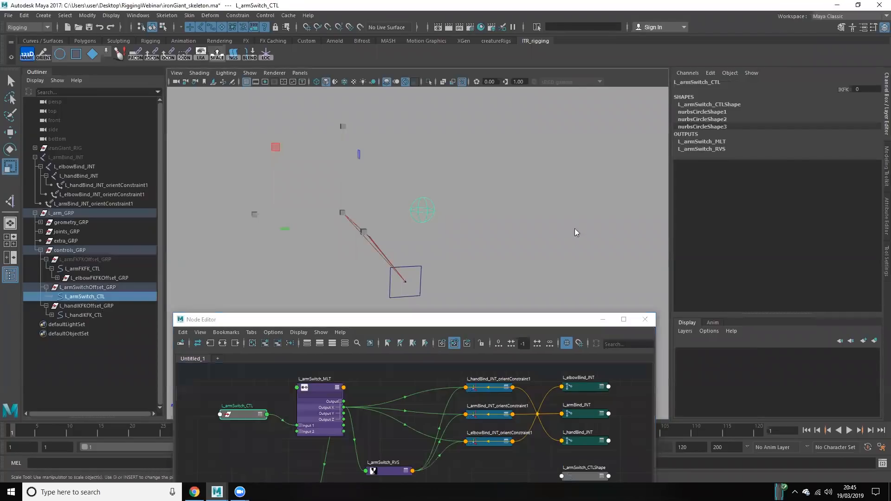
{"action": "left_click", "coordinate": [840, 90]}
{"action": "middle_click_drag", "start_coordinate": [513, 193], "coordinate": [632, 185]}
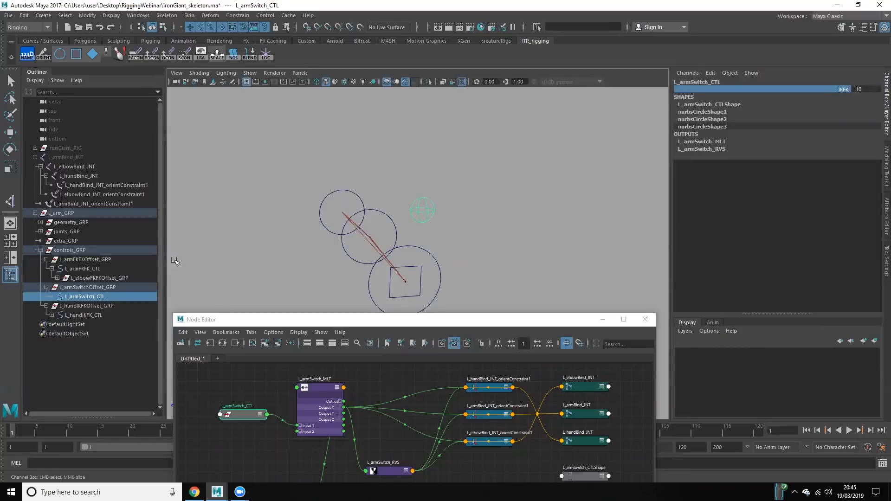
{"action": "left_click", "coordinate": [83, 259]}
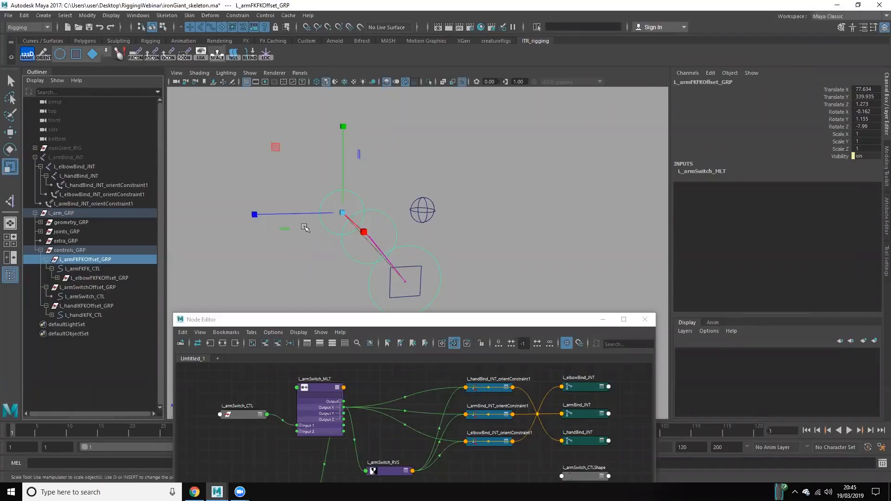
{"action": "left_click", "coordinate": [487, 322]}
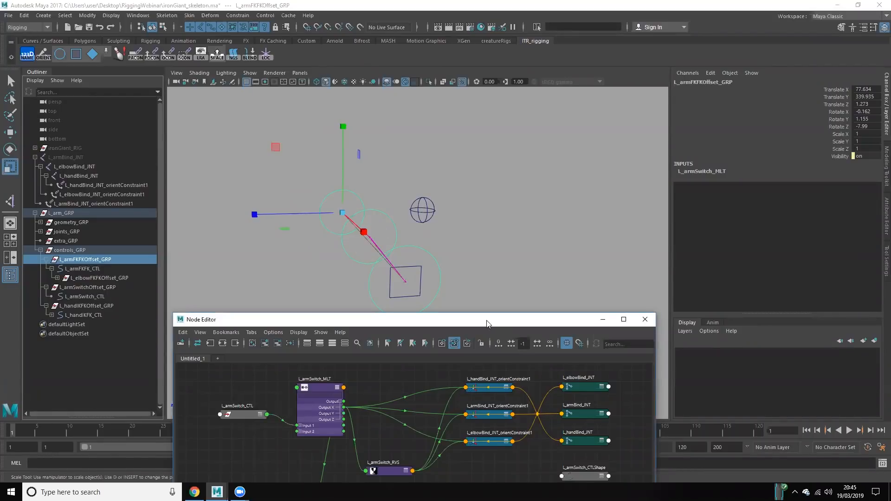
Step: Slide L_armSwitch_CTL's switch attribute back to IK so the FK controls hide, and minimise the Node Editor
{"action": "left_click_drag", "start_coordinate": [487, 323], "coordinate": [587, 137]}
{"action": "left_click", "coordinate": [100, 286]}
{"action": "left_click", "coordinate": [100, 305]}
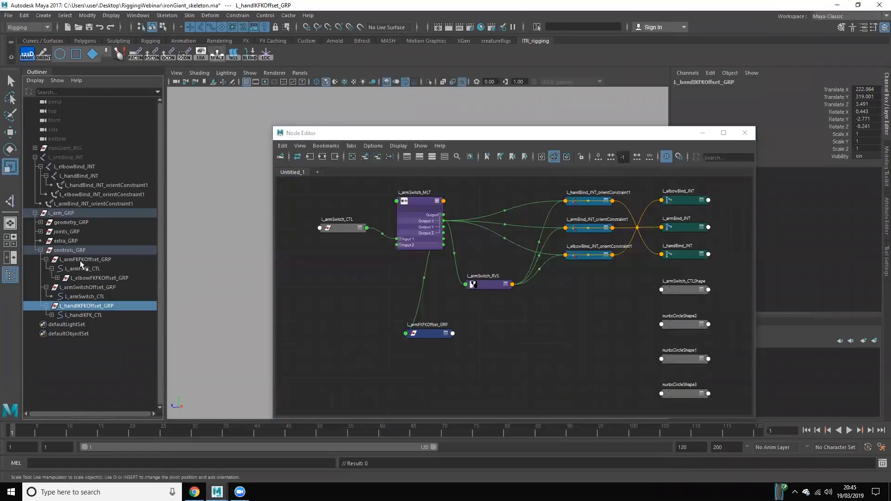
{"action": "left_click", "coordinate": [386, 137]}
{"action": "left_click_drag", "start_coordinate": [386, 138], "coordinate": [315, 341]}
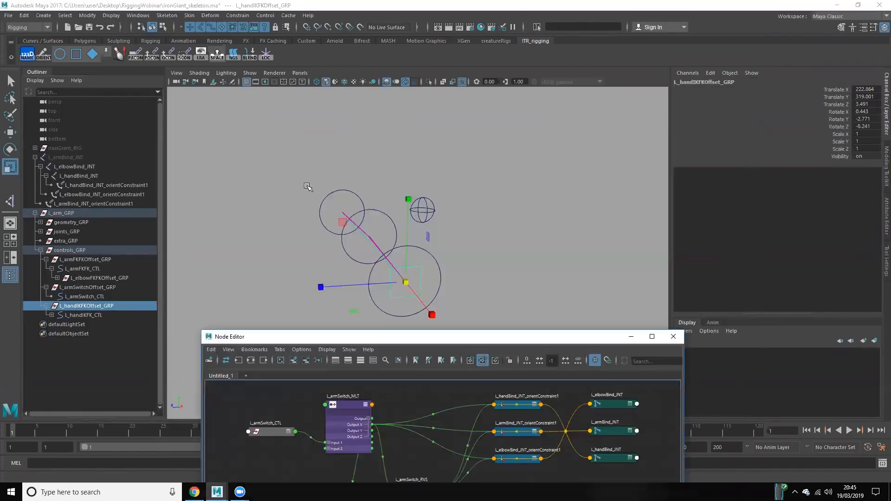
{"action": "left_click", "coordinate": [404, 185]}
{"action": "left_click", "coordinate": [422, 210]}
{"action": "left_click", "coordinate": [843, 90]}
{"action": "middle_click_drag", "start_coordinate": [432, 169], "coordinate": [343, 183]}
{"action": "left_click", "coordinate": [378, 238]}
{"action": "scroll", "coordinate": [380, 240], "scroll_direction": "up", "scroll_amount": 2}
{"action": "left_click", "coordinate": [632, 336]}
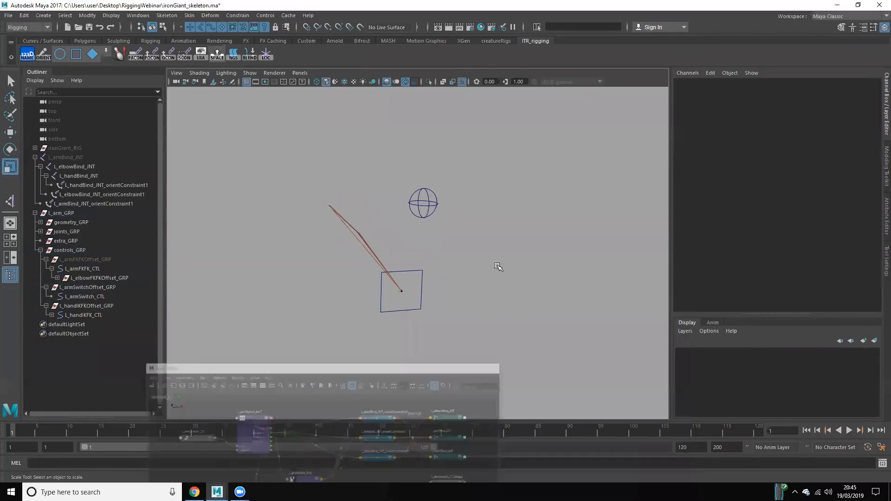
Step: Expand joints_GRP and create a pin-shaped control named L_elbowIKFK_CTL with its offset group at L_elbowIK_JNT
{"action": "scroll", "coordinate": [509, 280], "scroll_direction": "up", "scroll_amount": 3}
{"action": "scroll", "coordinate": [369, 237], "scroll_direction": "down", "scroll_amount": 1}
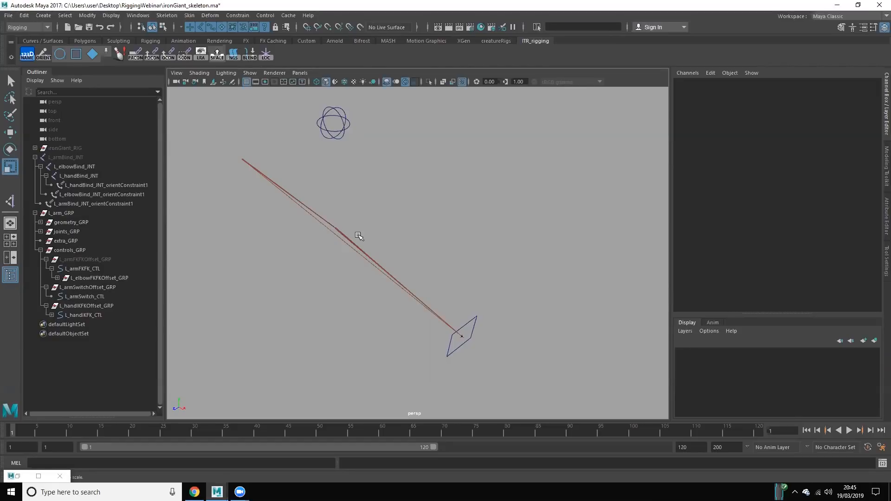
{"action": "left_click_drag", "start_coordinate": [362, 211], "coordinate": [508, 294], "text": "alt"}
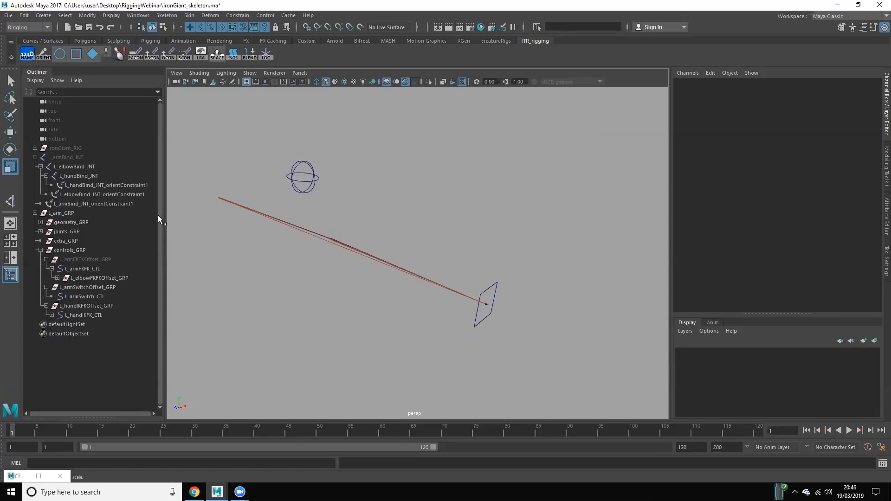
{"action": "left_click", "coordinate": [40, 231]}
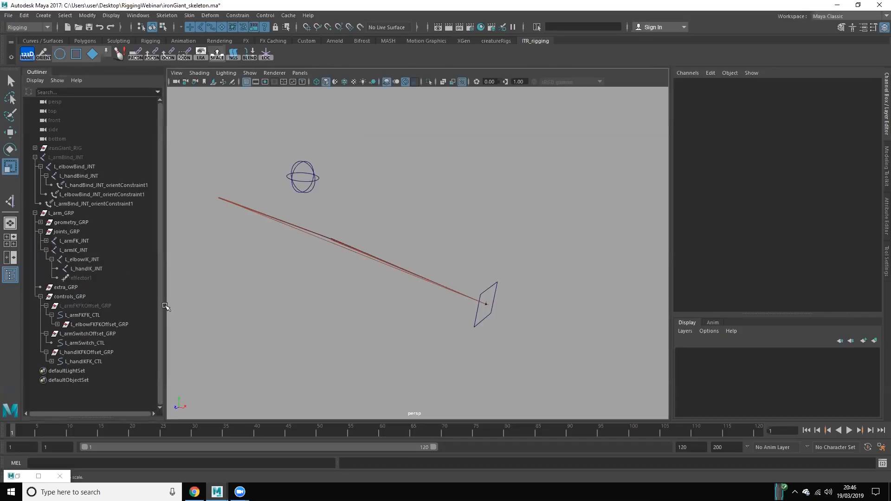
{"action": "left_click_drag", "start_coordinate": [343, 328], "coordinate": [291, 324], "text": "alt"}
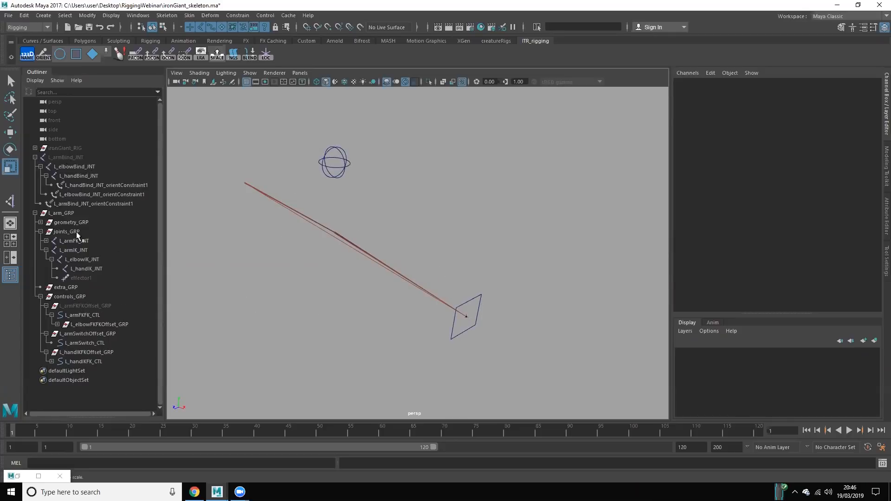
{"action": "left_click", "coordinate": [94, 259]}
{"action": "left_click_drag", "start_coordinate": [390, 284], "coordinate": [345, 334], "text": "alt"}
{"action": "key", "text": "q"}
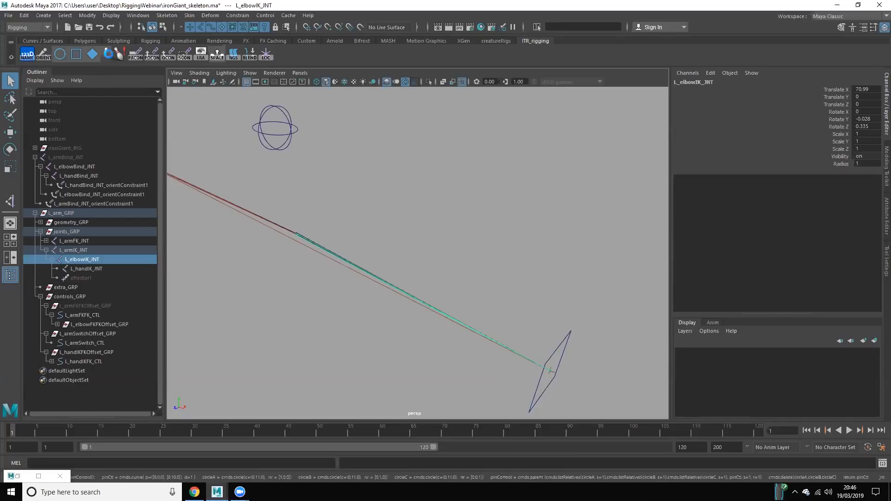
{"action": "left_click", "coordinate": [60, 54]}
{"action": "scroll", "coordinate": [320, 207], "scroll_direction": "down", "scroll_amount": 2}
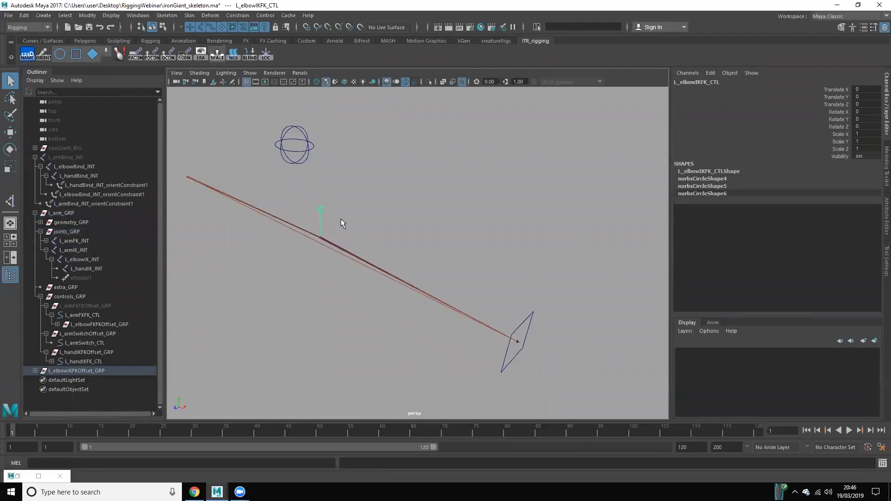
Step: Delete the stem of the elbow pin control in component mode, keeping only its small sphere
{"action": "scroll", "coordinate": [319, 202], "scroll_direction": "down", "scroll_amount": 1}
{"action": "right_click_drag", "start_coordinate": [320, 205], "coordinate": [289, 204]}
{"action": "scroll", "coordinate": [414, 255], "scroll_direction": "up", "scroll_amount": 6}
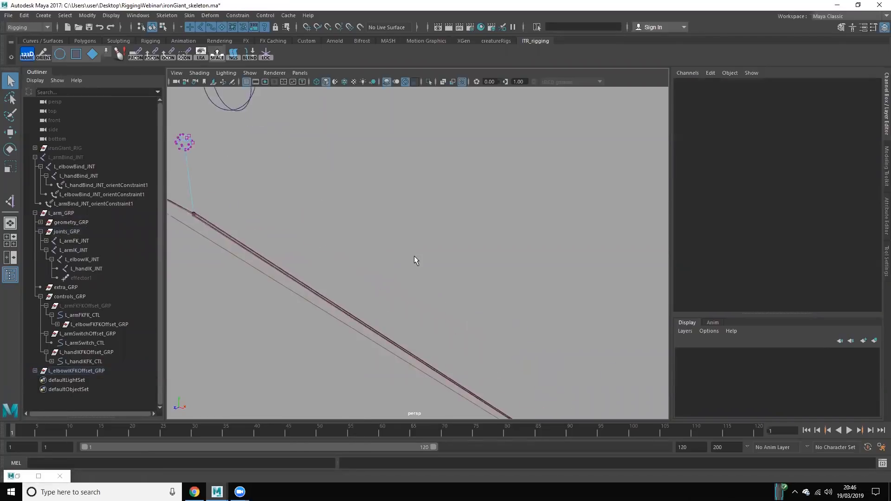
{"action": "left_click", "coordinate": [163, 28]}
{"action": "left_click_drag", "start_coordinate": [293, 204], "coordinate": [363, 266]}
{"action": "key", "text": "Delete"}
{"action": "scroll", "coordinate": [432, 255], "scroll_direction": "up", "scroll_amount": 3}
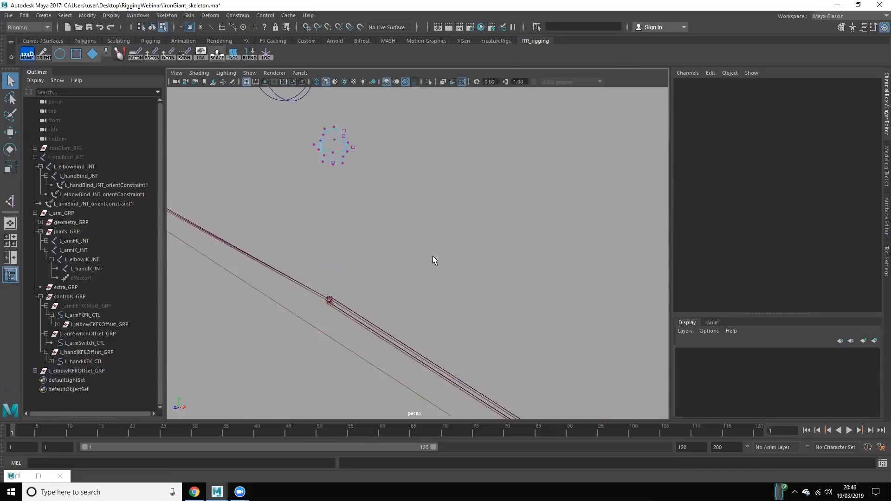
Step: Select all CVs of the small sphere and snap them onto the elbow joint
{"action": "left_click_drag", "start_coordinate": [277, 113], "coordinate": [407, 229]}
{"action": "scroll", "coordinate": [407, 230], "scroll_direction": "down", "scroll_amount": 3}
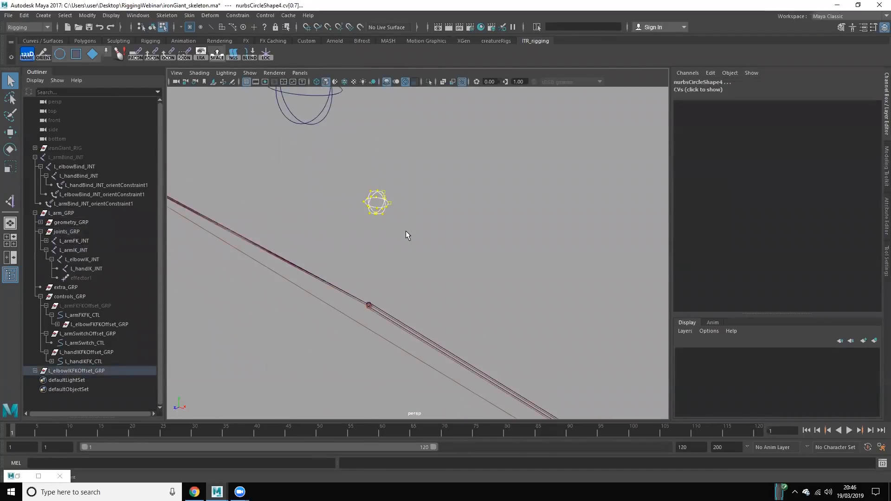
{"action": "key", "text": "w"}
{"action": "scroll", "coordinate": [393, 279], "scroll_direction": "up", "scroll_amount": 2}
{"action": "scroll", "coordinate": [393, 278], "scroll_direction": "up", "scroll_amount": 3}
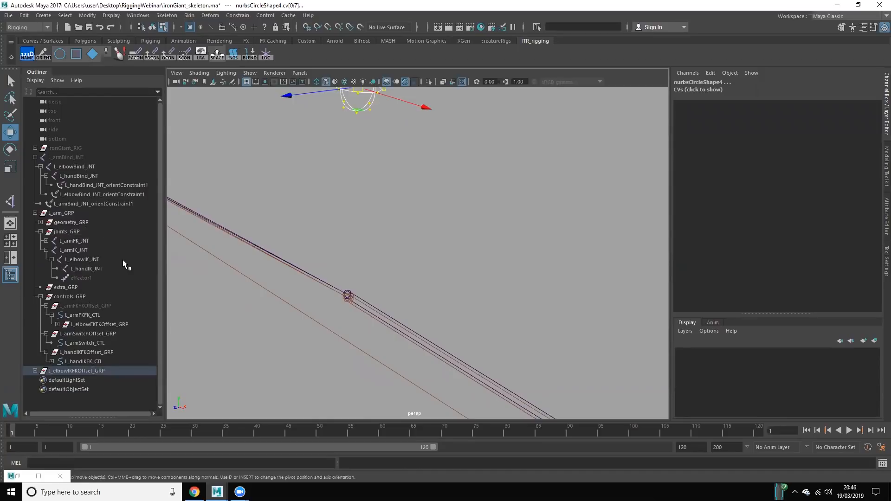
{"action": "left_click", "coordinate": [434, 153]}
{"action": "left_click", "coordinate": [358, 93]}
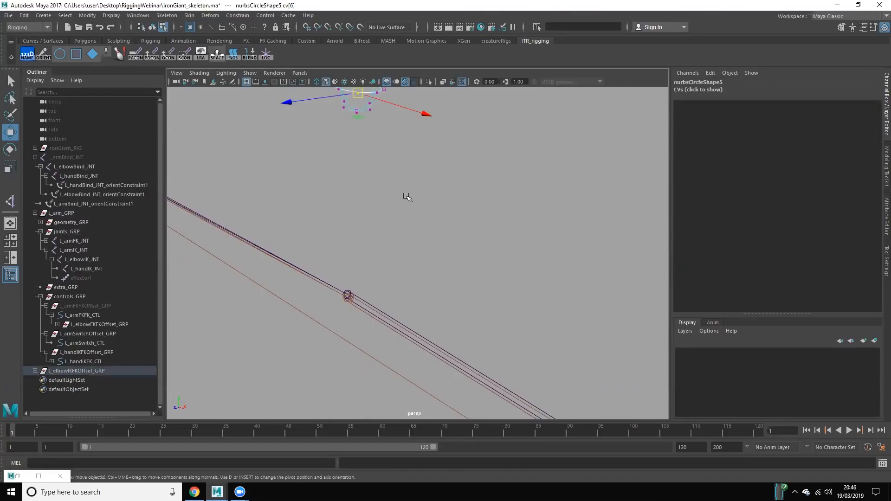
{"action": "scroll", "coordinate": [406, 194], "scroll_direction": "down", "scroll_amount": 2}
{"action": "left_click_drag", "start_coordinate": [441, 266], "coordinate": [320, 83]}
{"action": "middle_click_drag", "start_coordinate": [386, 199], "coordinate": [396, 219], "text": "alt"}
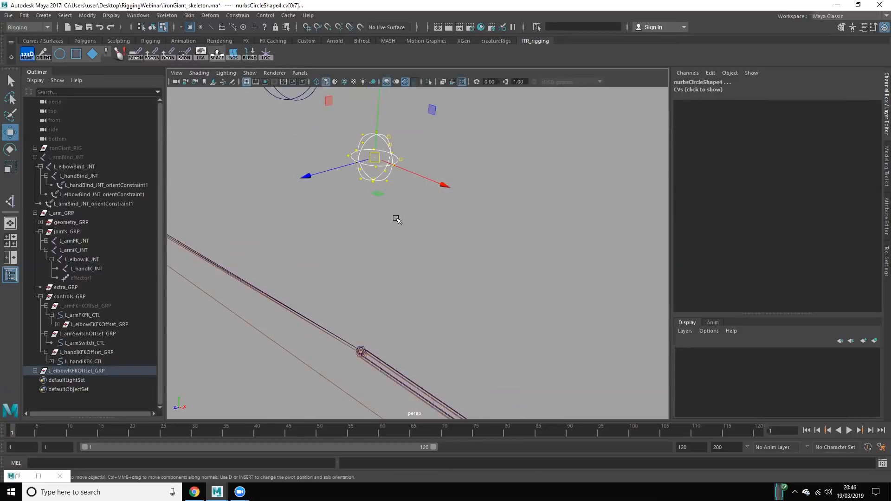
{"action": "key", "text": "v"}
{"action": "middle_click_drag", "start_coordinate": [358, 348], "coordinate": [358, 343]}
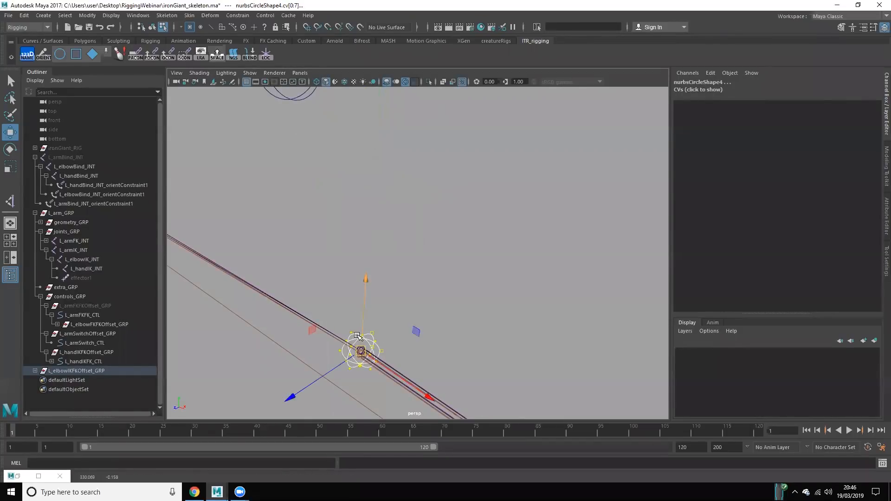
{"action": "left_click", "coordinate": [289, 397]}
{"action": "right_click_drag", "start_coordinate": [372, 252], "coordinate": [415, 239]}
Step: Move L_elbowIKFKOffset_GRP along its Z axis to place the elbow control well behind the elbow
{"action": "left_click", "coordinate": [94, 370]}
{"action": "left_click_drag", "start_coordinate": [463, 278], "coordinate": [385, 334], "text": "alt"}
{"action": "scroll", "coordinate": [361, 332], "scroll_direction": "down", "scroll_amount": 2}
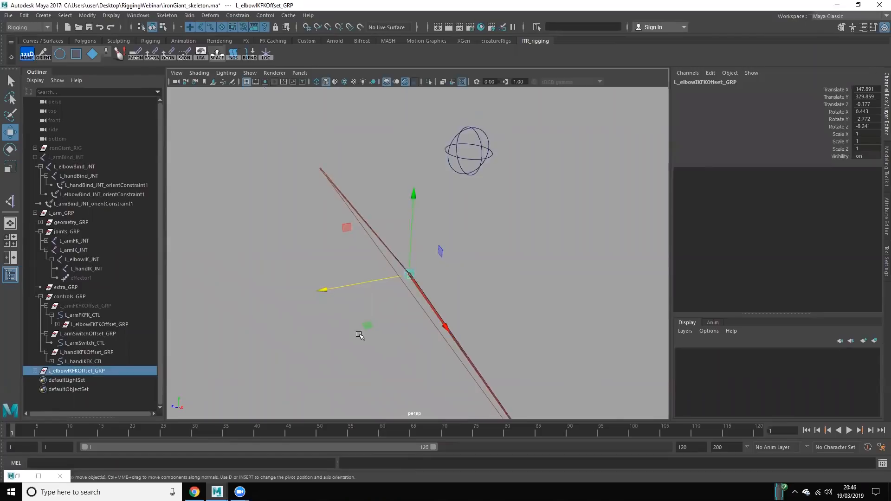
{"action": "left_click_drag", "start_coordinate": [328, 286], "coordinate": [515, 242]}
{"action": "left_click", "coordinate": [533, 293]}
{"action": "left_click", "coordinate": [537, 240]}
{"action": "key", "text": "f"}
{"action": "right_click_drag", "start_coordinate": [419, 254], "coordinate": [366, 253]}
{"action": "left_click_drag", "start_coordinate": [382, 234], "coordinate": [457, 299]}
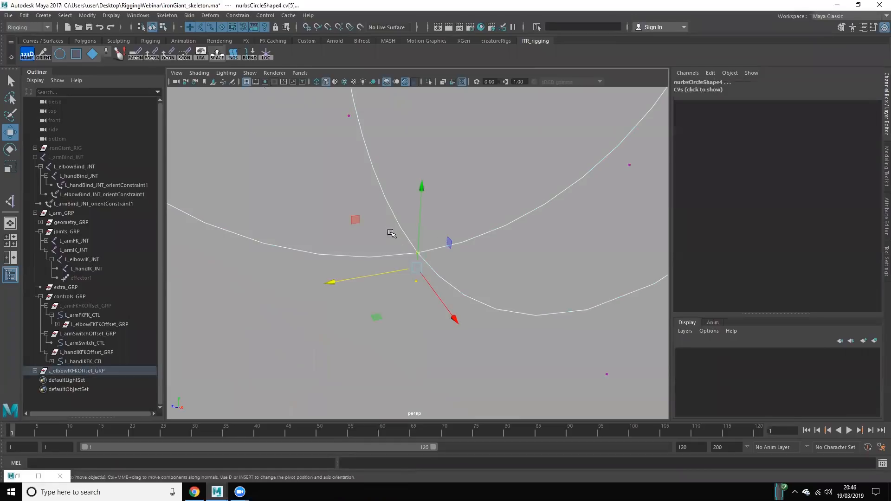
{"action": "right_click_drag", "start_coordinate": [416, 251], "coordinate": [468, 214]}
{"action": "left_click", "coordinate": [468, 213]}
{"action": "scroll", "coordinate": [465, 216], "scroll_direction": "down", "scroll_amount": 12}
{"action": "scroll", "coordinate": [409, 251], "scroll_direction": "down", "scroll_amount": 2}
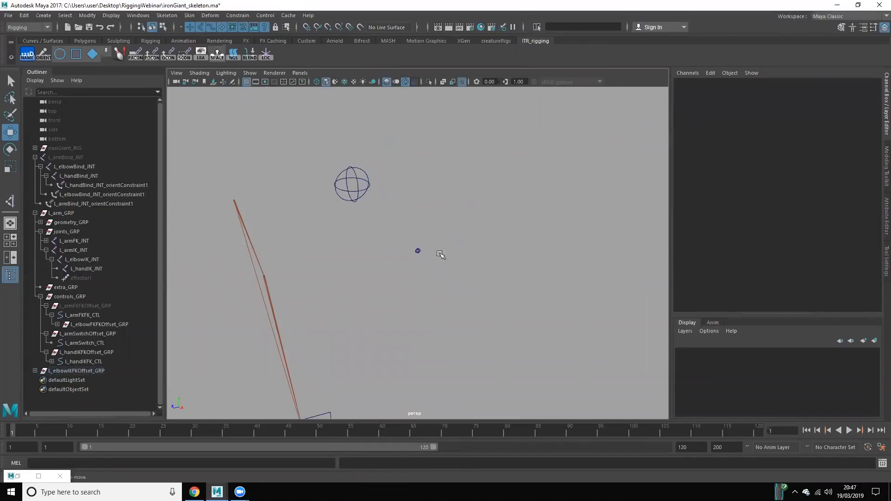
Step: Pole vector constrain the L_armIK_IKH handle to L_elbowIKFK_CTL
{"action": "left_click_drag", "start_coordinate": [439, 254], "coordinate": [441, 258]}
{"action": "left_click_drag", "start_coordinate": [351, 326], "coordinate": [400, 292], "text": "alt"}
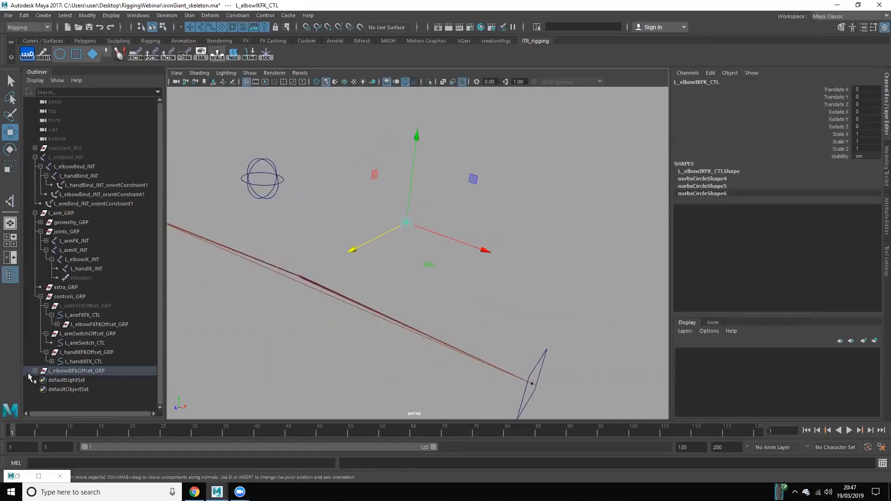
{"action": "left_click", "coordinate": [35, 371]}
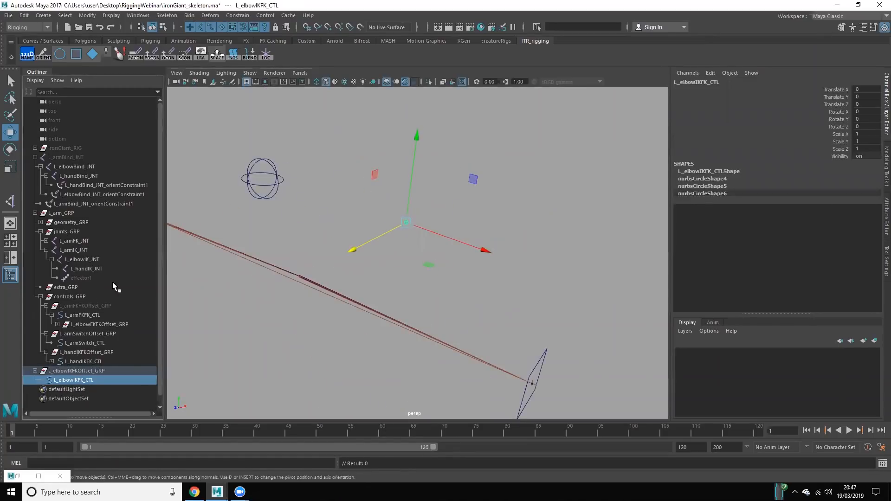
{"action": "left_click", "coordinate": [51, 362]}
{"action": "left_click", "coordinate": [84, 370], "text": "ctrl"}
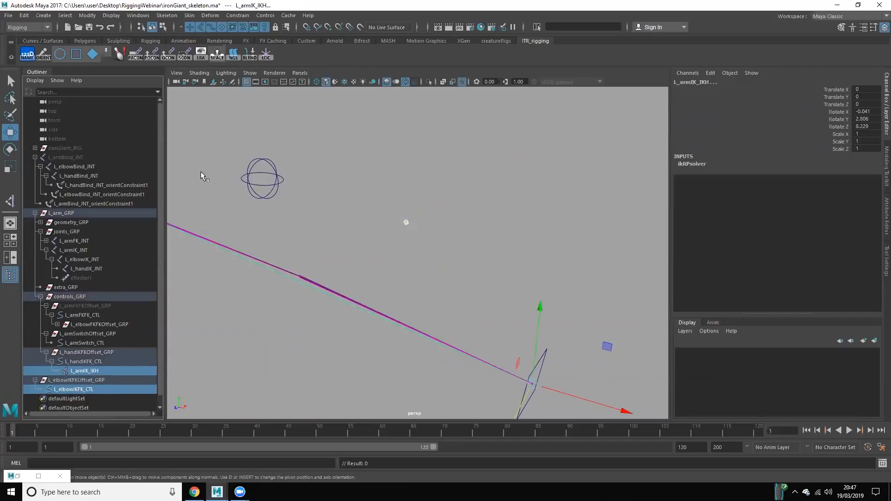
{"action": "left_click", "coordinate": [237, 16]}
{"action": "left_click", "coordinate": [252, 85]}
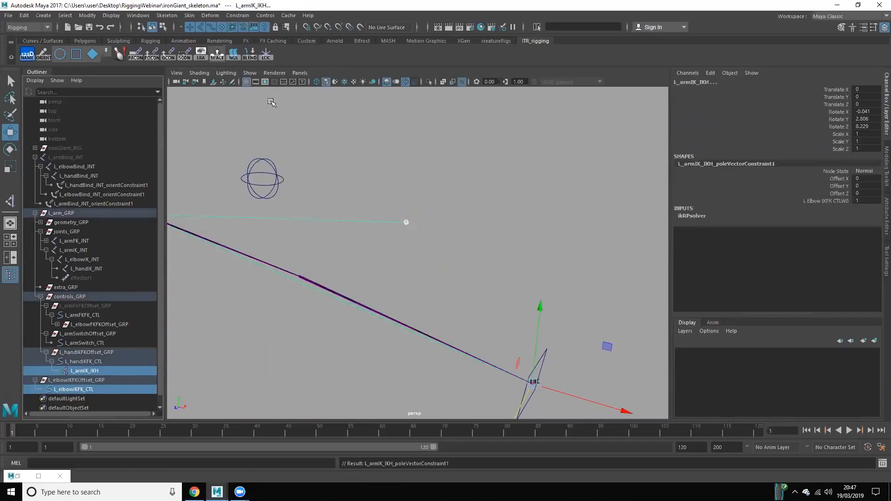
{"action": "left_click", "coordinate": [503, 335]}
{"action": "scroll", "coordinate": [86, 360], "scroll_direction": "down", "scroll_amount": 1}
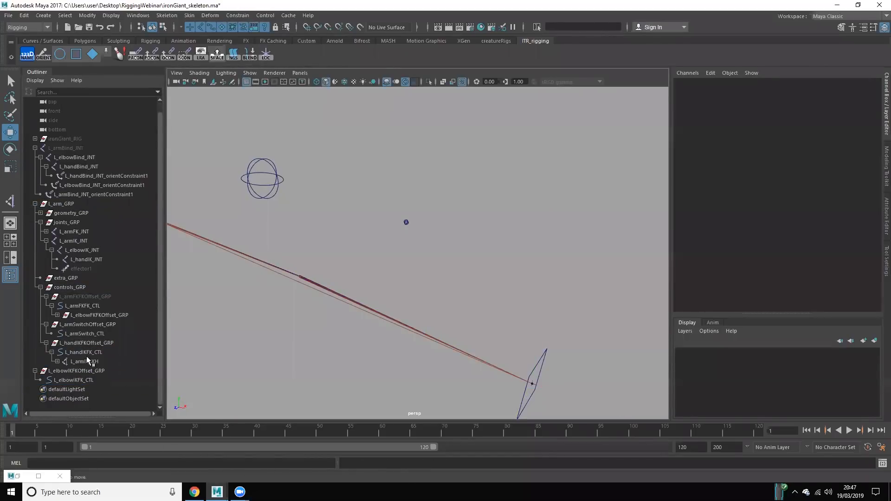
Step: Move L_elbowIKFK_CTL to test the pole vector's effect on the IK elbow, and undo the move
{"action": "left_click_drag", "start_coordinate": [394, 205], "coordinate": [439, 246]}
{"action": "key", "text": "f"}
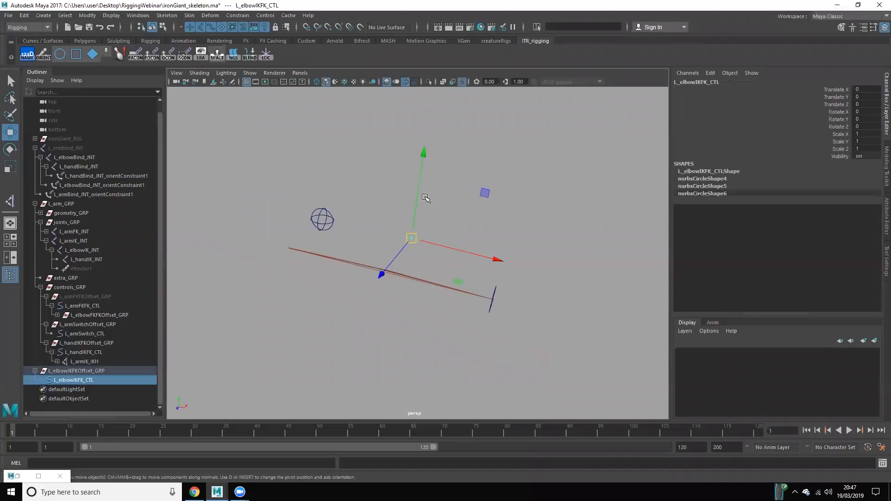
{"action": "scroll", "coordinate": [408, 255], "scroll_direction": "up", "scroll_amount": 3}
{"action": "left_click_drag", "start_coordinate": [410, 228], "coordinate": [321, 471]}
{"action": "key", "text": "ctrl+z"}
{"action": "key", "text": "ctrl+z"}
{"action": "key", "text": "ctrl+z"}
{"action": "key", "text": "ctrl+z"}
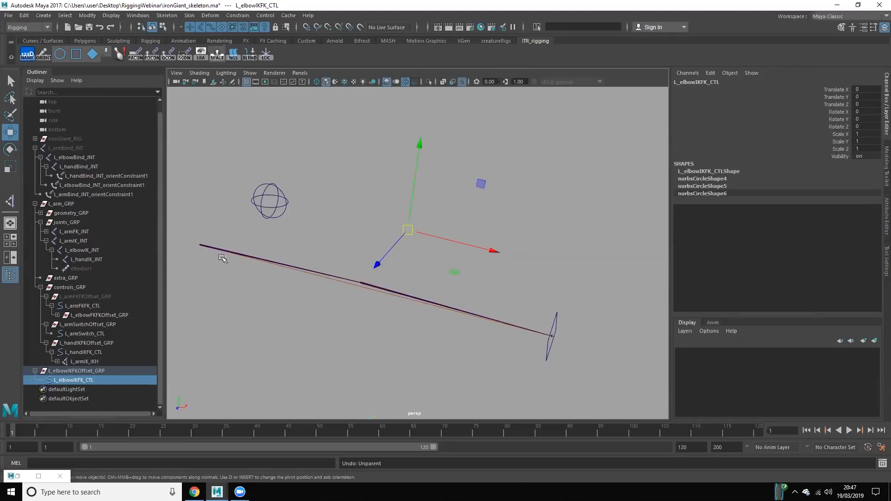
Step: Hide L_armFK_JNT and L_armIK_JNT and show the L_armBind_JNT chain
{"action": "left_click", "coordinate": [77, 146]}
{"action": "key", "text": "f"}
{"action": "left_click", "coordinate": [83, 232]}
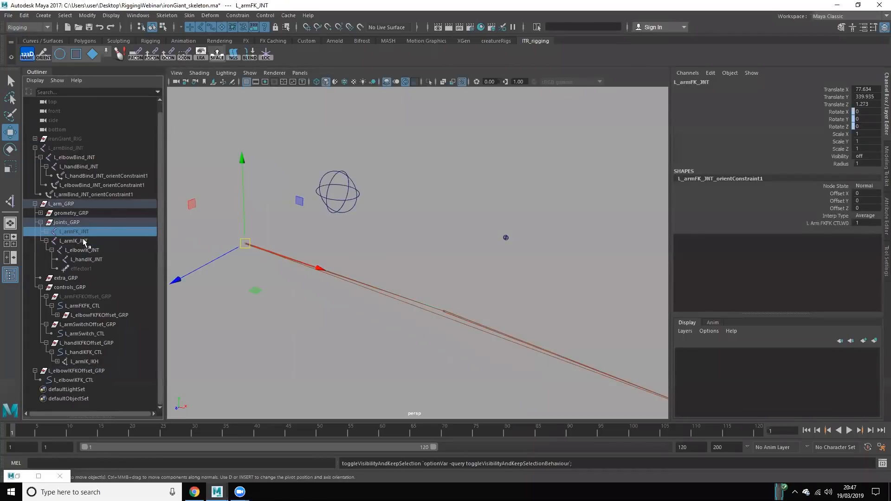
{"action": "left_click", "coordinate": [83, 240]}
{"action": "key", "text": "h"}
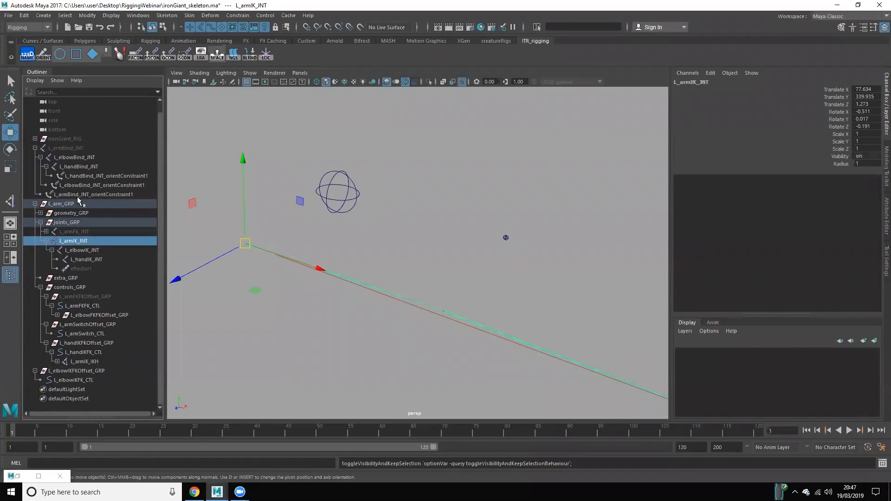
{"action": "left_click", "coordinate": [75, 148]}
{"action": "key", "text": "h"}
{"action": "left_click", "coordinate": [82, 233]}
{"action": "left_click", "coordinate": [81, 239]}
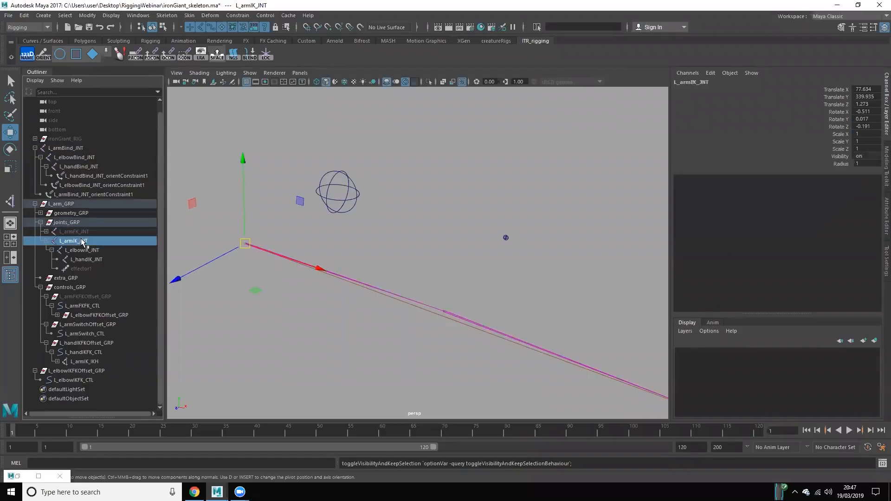
{"action": "left_click", "coordinate": [369, 306]}
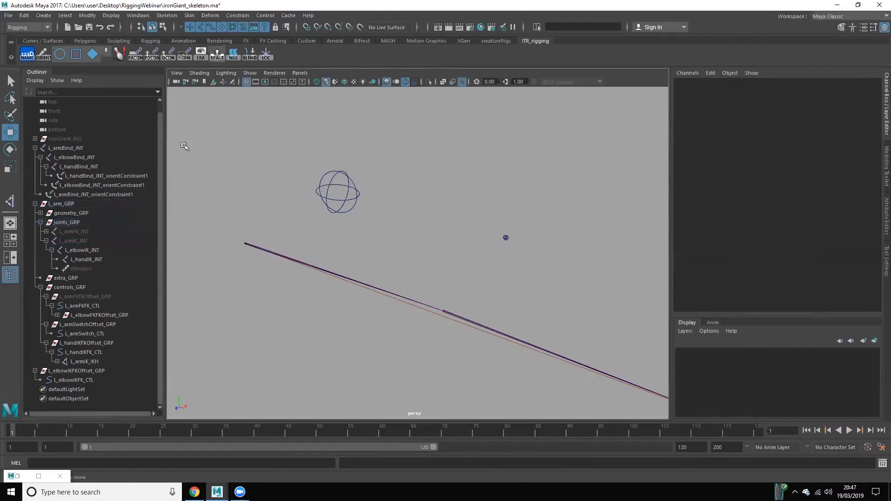
Step: Move an IK control to test how the bind arm follows, and undo the move
{"action": "scroll", "coordinate": [523, 302], "scroll_direction": "down", "scroll_amount": 6}
{"action": "middle_click_drag", "start_coordinate": [523, 306], "coordinate": [452, 278], "text": "alt"}
{"action": "left_click_drag", "start_coordinate": [451, 279], "coordinate": [447, 264], "text": "alt"}
{"action": "scroll", "coordinate": [445, 267], "scroll_direction": "up", "scroll_amount": 3}
{"action": "left_click", "coordinate": [416, 288]}
{"action": "left_click", "coordinate": [379, 269]}
{"action": "left_click_drag", "start_coordinate": [342, 260], "coordinate": [453, 350]}
{"action": "key", "text": "ctrl+z"}
Step: Test the arm from other angles by moving L_elbowIKFK_CTL around, and undo the changes
{"action": "key", "text": "ctrl+z"}
{"action": "key", "text": "ctrl+z"}
{"action": "left_click", "coordinate": [416, 285]}
{"action": "left_click_drag", "start_coordinate": [426, 325], "coordinate": [434, 310], "text": "alt"}
{"action": "middle_click_drag", "start_coordinate": [436, 312], "coordinate": [332, 220]}
{"action": "left_click_drag", "start_coordinate": [358, 162], "coordinate": [389, 209]}
{"action": "left_click_drag", "start_coordinate": [447, 245], "coordinate": [404, 226], "text": "alt"}
{"action": "middle_click_drag", "start_coordinate": [404, 227], "coordinate": [337, 312]}
{"action": "key", "text": "ctrl+z"}
{"action": "key", "text": "ctrl+z"}
{"action": "key", "text": "ctrl+z"}
{"action": "key", "text": "ctrl+z"}
{"action": "key", "text": "ctrl+z"}
{"action": "key", "text": "ctrl+z"}
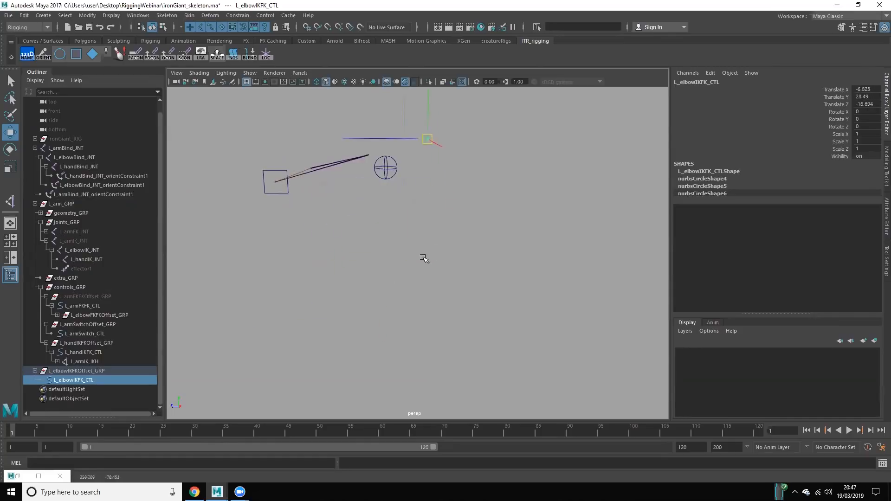
{"action": "key", "text": "ctrl+z"}
{"action": "key", "text": "ctrl+z"}
{"action": "left_click", "coordinate": [273, 331]}
{"action": "left_click_drag", "start_coordinate": [273, 331], "coordinate": [335, 325], "text": "alt"}
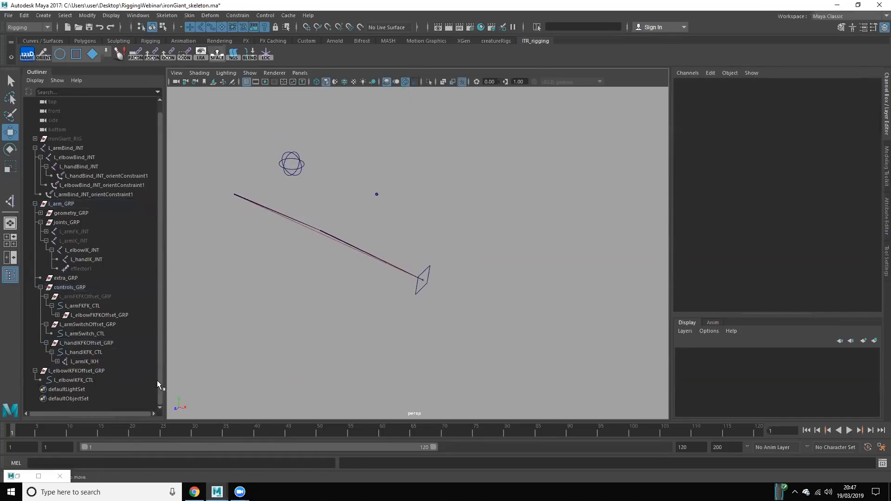
Step: Parent L_elbowIKFKOffset_GRP under controls_GRP
{"action": "left_click", "coordinate": [99, 371]}
{"action": "left_click", "coordinate": [78, 288], "text": "ctrl"}
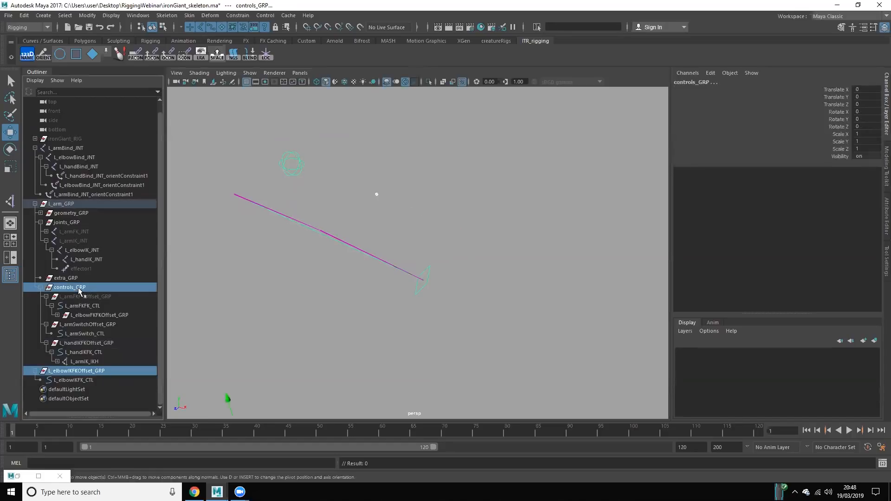
{"action": "key", "text": "p"}
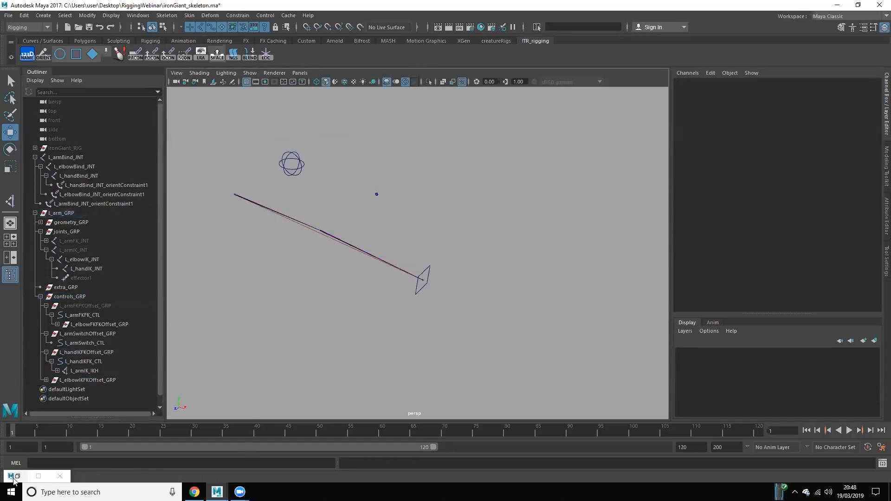
Step: Reopen the Node Editor, add L_handIKFKOffset_GRP to the graph, and arrange the IK offset groups and L_armSwitch_RVS for connecting
{"action": "left_click", "coordinate": [14, 476]}
{"action": "left_click", "coordinate": [17, 476]}
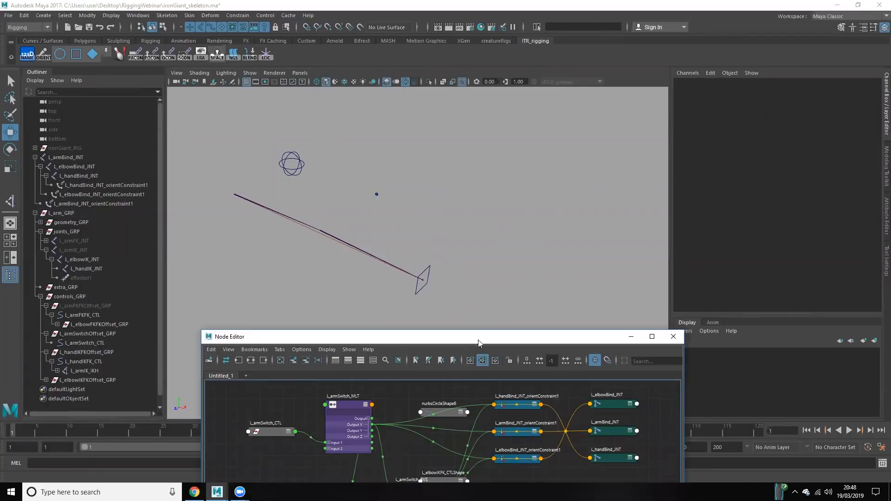
{"action": "left_click_drag", "start_coordinate": [455, 337], "coordinate": [549, 106]}
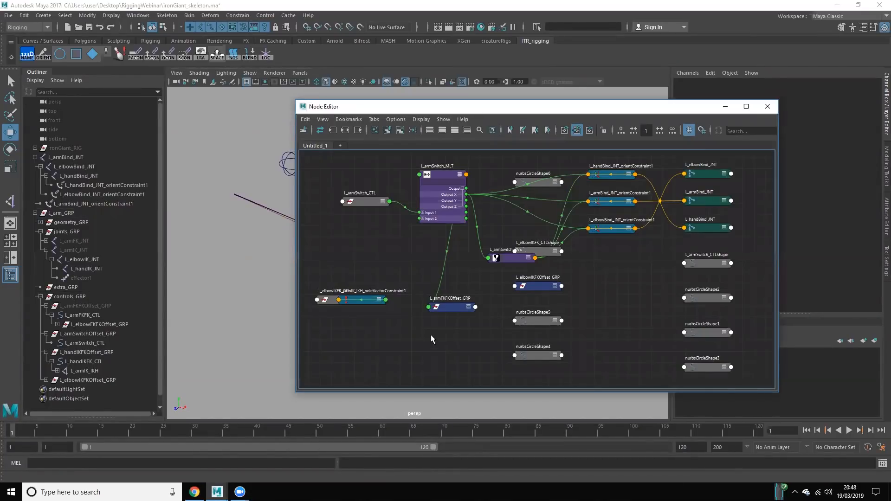
{"action": "left_click", "coordinate": [85, 381]}
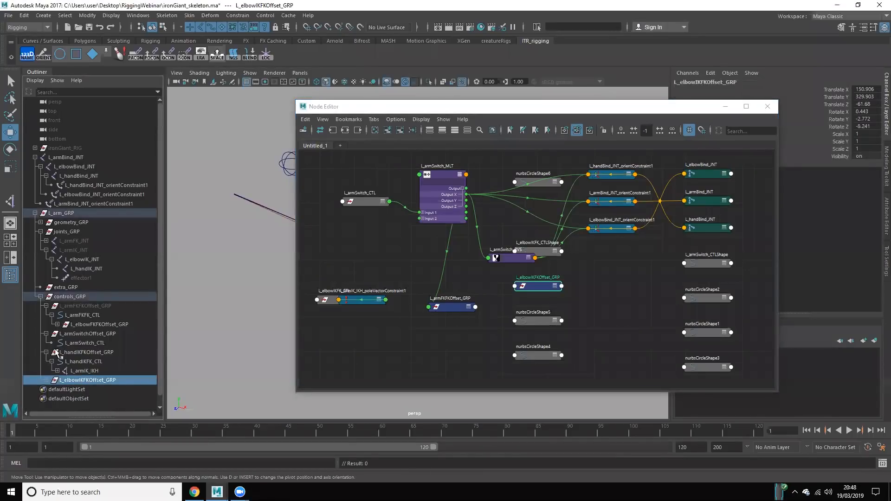
{"action": "left_click", "coordinate": [88, 353], "text": "ctrl"}
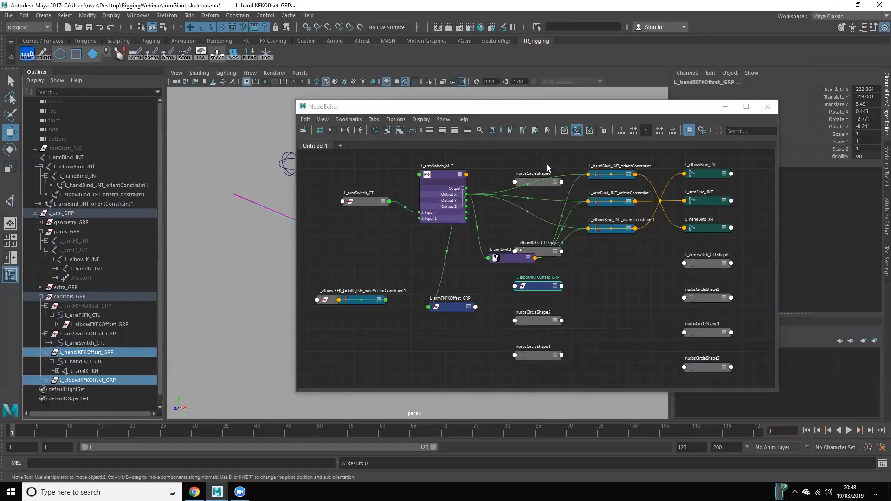
{"action": "left_click", "coordinate": [387, 130]}
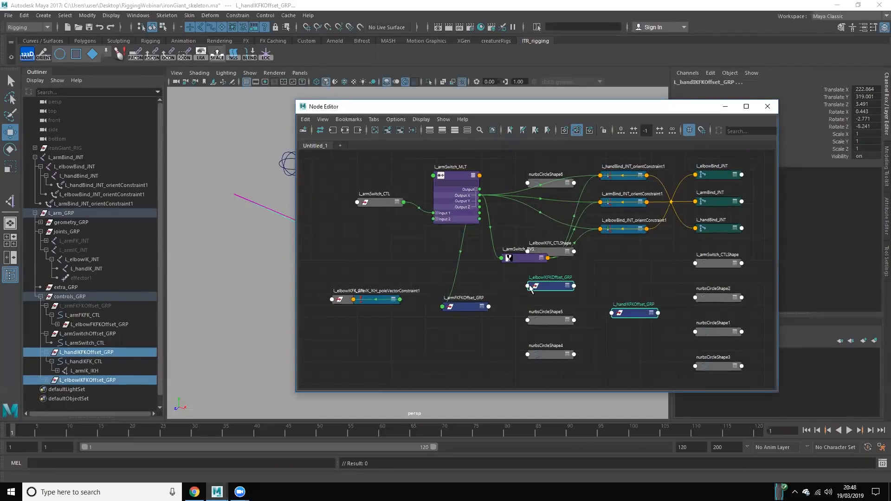
{"action": "left_click_drag", "start_coordinate": [554, 286], "coordinate": [385, 342]}
{"action": "left_click", "coordinate": [437, 341]}
{"action": "left_click", "coordinate": [525, 260]}
{"action": "left_click_drag", "start_coordinate": [532, 260], "coordinate": [462, 263]}
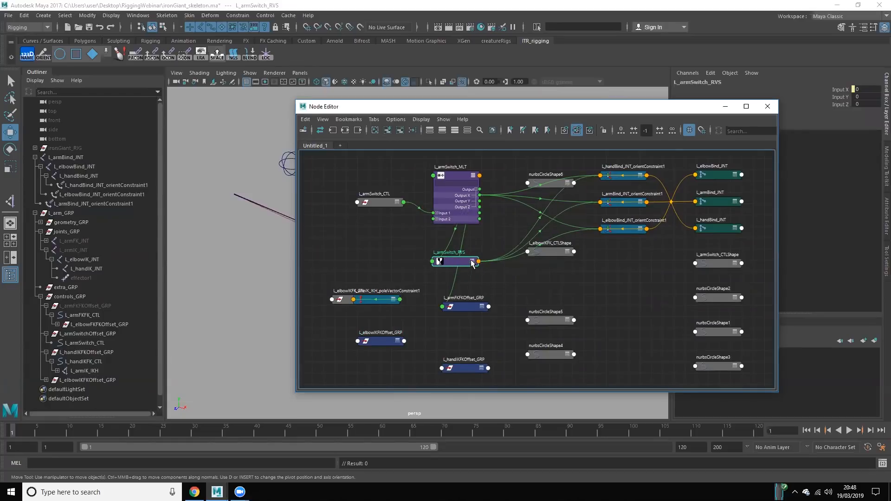
Step: Connect Output X of L_armSwitch_RVS to the visibility of L_elbowIKFKOffset_GRP and L_handIKFKOffset_GRP, and close the Node Editor
{"action": "left_click", "coordinate": [472, 261]}
{"action": "left_click", "coordinate": [474, 275]}
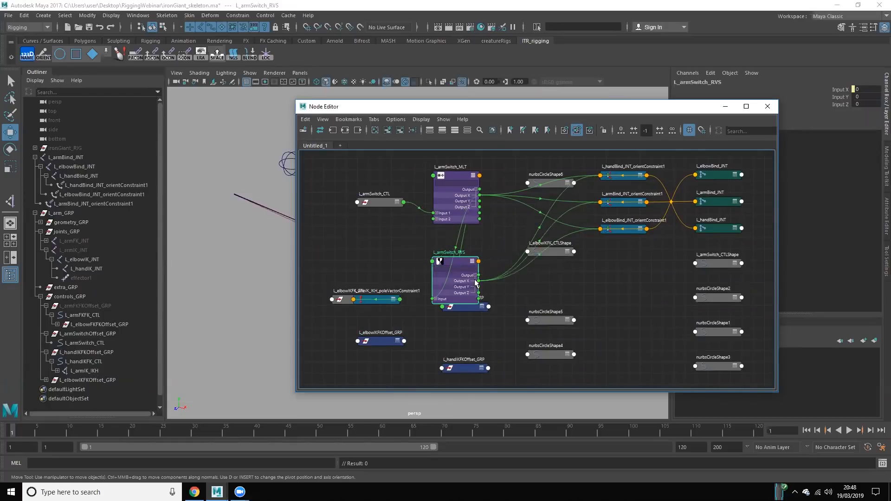
{"action": "left_click_drag", "start_coordinate": [479, 280], "coordinate": [356, 342]}
{"action": "left_click", "coordinate": [376, 376]}
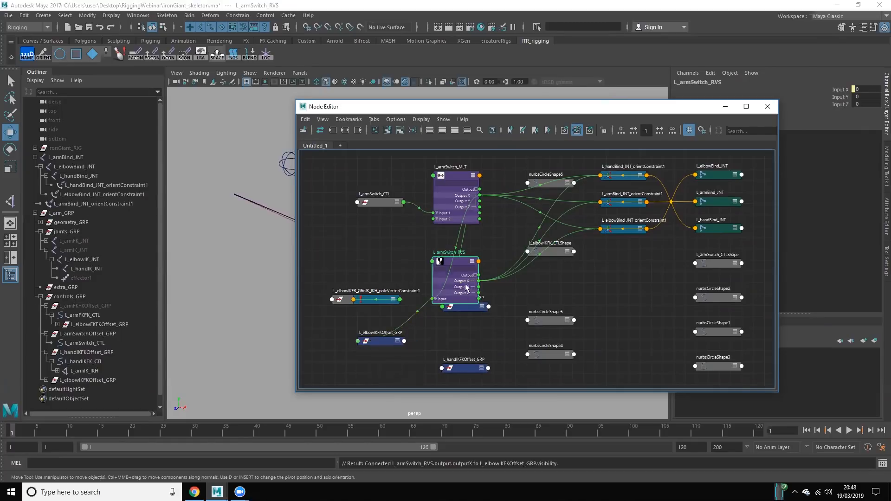
{"action": "left_click_drag", "start_coordinate": [478, 281], "coordinate": [441, 368]}
{"action": "left_click", "coordinate": [464, 402]}
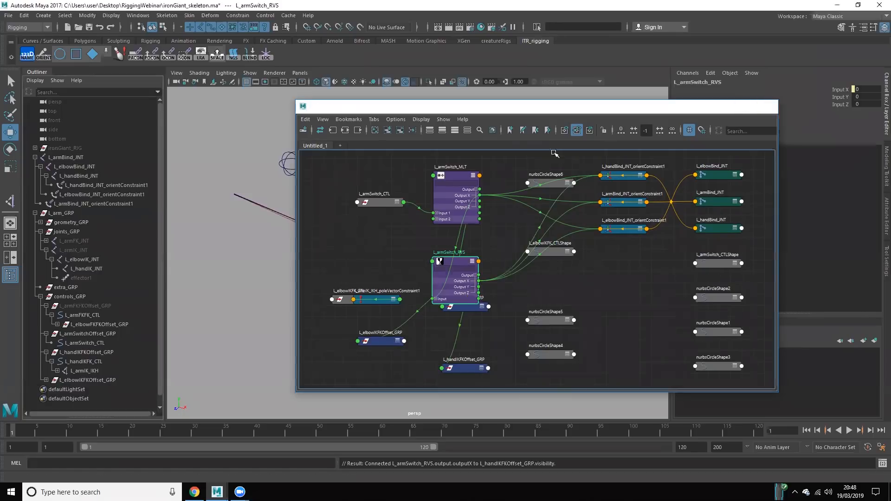
{"action": "left_click", "coordinate": [767, 107]}
Step: Set the switch attribute of L_armSwitch_CTL to 10 to test the control visibility switching
{"action": "left_click", "coordinate": [399, 207]}
{"action": "left_click", "coordinate": [303, 161]}
{"action": "scroll", "coordinate": [350, 196], "scroll_direction": "up", "scroll_amount": 3}
{"action": "middle_click_drag", "start_coordinate": [354, 207], "coordinate": [385, 223], "text": "alt"}
{"action": "left_click", "coordinate": [846, 90]}
{"action": "middle_click_drag", "start_coordinate": [405, 148], "coordinate": [465, 168]}
{"action": "scroll", "coordinate": [452, 173], "scroll_direction": "down", "scroll_amount": 3}
{"action": "middle_click_drag", "start_coordinate": [394, 187], "coordinate": [467, 194], "text": "alt"}
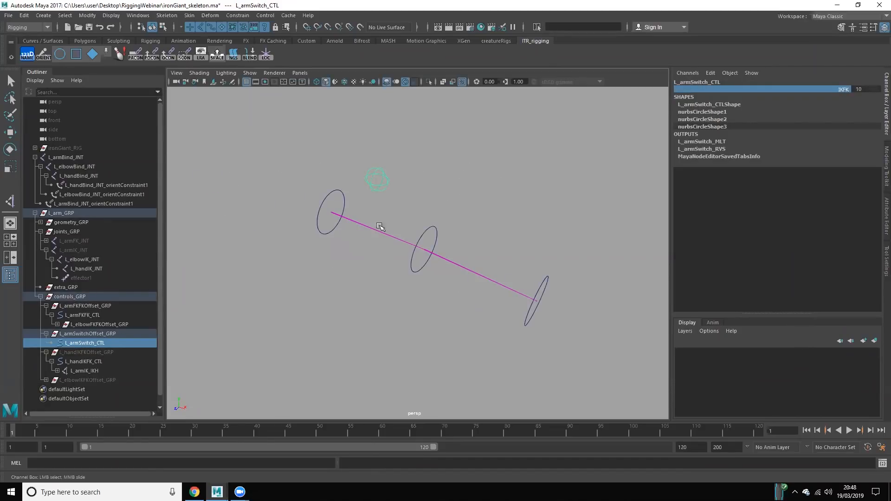
Step: Rotate L_armFKFK_CTL to test the FK arm, and undo the rotation
{"action": "left_click", "coordinate": [343, 202]}
{"action": "key", "text": "e"}
{"action": "left_click_drag", "start_coordinate": [314, 171], "coordinate": [385, 207]}
{"action": "key", "text": "ctrl+z"}
{"action": "left_click", "coordinate": [446, 213]}
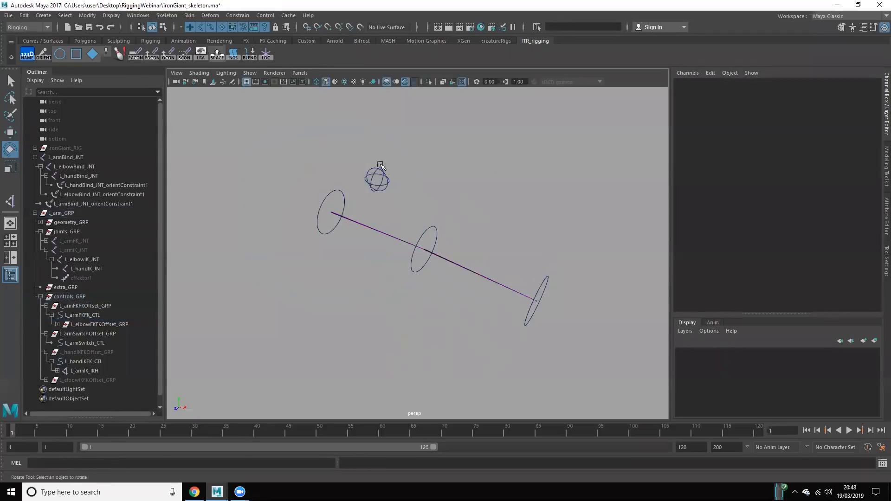
Step: Set the switch attribute of L_armSwitch_CTL to 0
{"action": "left_click", "coordinate": [380, 165]}
{"action": "left_click", "coordinate": [806, 88]}
{"action": "middle_click_drag", "start_coordinate": [408, 181], "coordinate": [358, 181]}
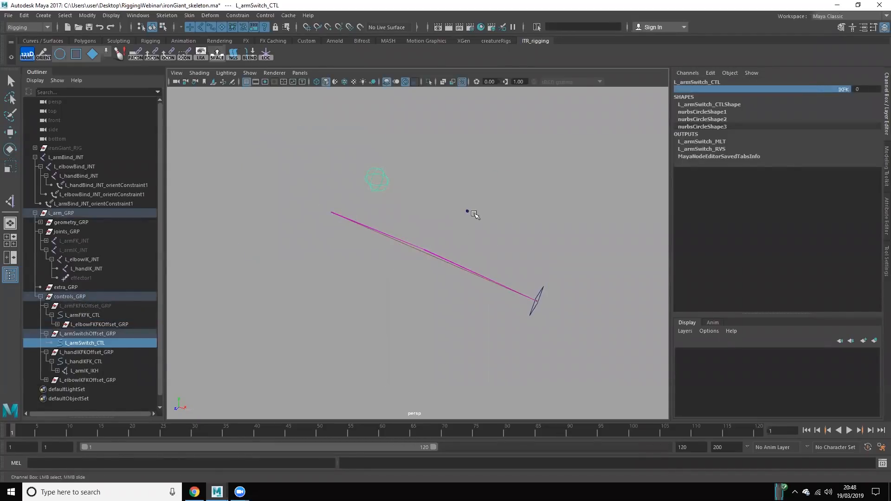
Step: Move L_handIKFK_CTL to test the arm in IK mode, and undo the move
{"action": "left_click", "coordinate": [541, 290]}
{"action": "key", "text": "w"}
{"action": "middle_click_drag", "start_coordinate": [410, 338], "coordinate": [206, 346]}
{"action": "key", "text": "ctrl+z"}
{"action": "key", "text": "ctrl+z"}
{"action": "key", "text": "ctrl+z"}
{"action": "key", "text": "ctrl+z"}
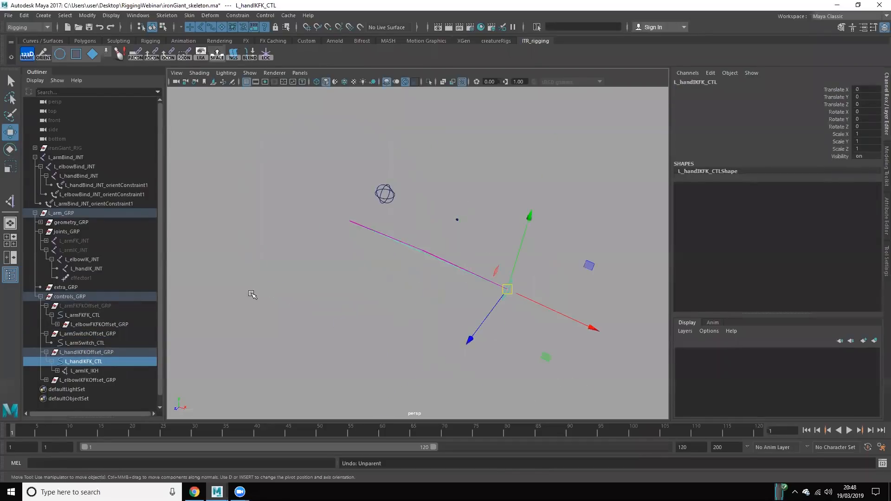
{"action": "key", "text": "ctrl+z"}
{"action": "key", "text": "ctrl+z"}
{"action": "key", "text": "ctrl+z"}
{"action": "key", "text": "ctrl+z"}
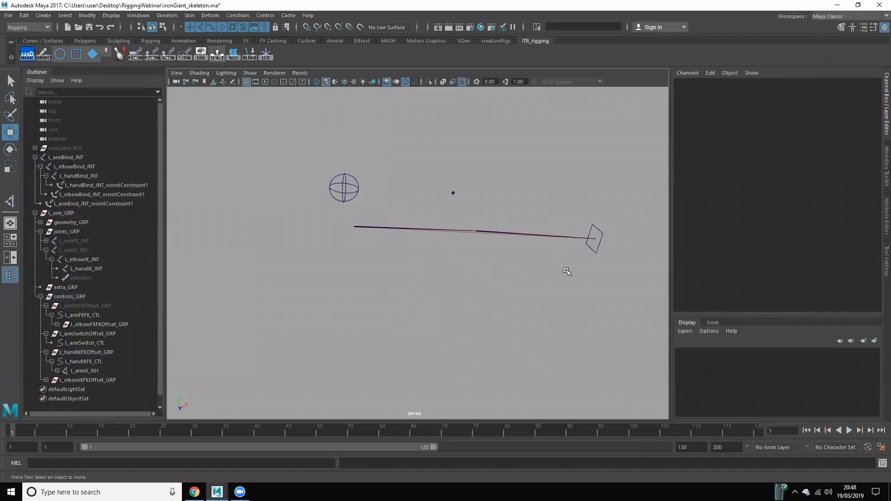
Step: Select all CVs of the square L_handIKFK_CTL and scale them up uniformly to enlarge the hand control
{"action": "scroll", "coordinate": [553, 272], "scroll_direction": "down", "scroll_amount": 2}
{"action": "left_click_drag", "start_coordinate": [531, 266], "coordinate": [490, 251], "text": "alt"}
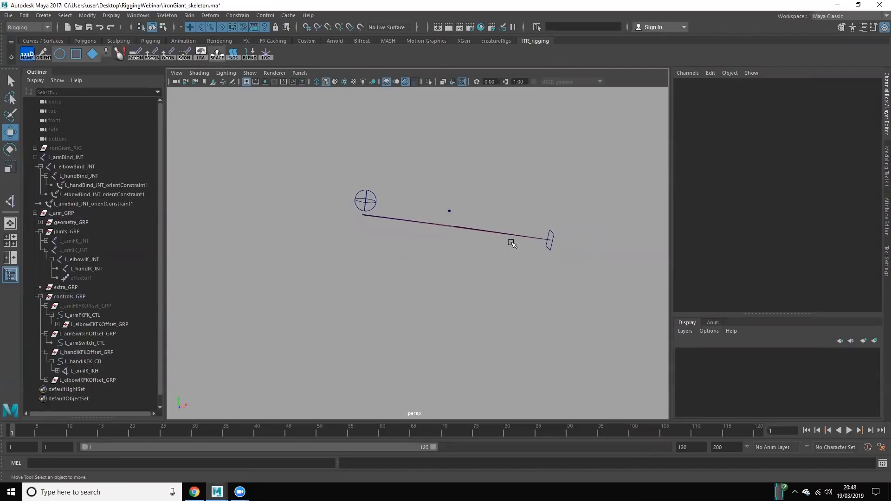
{"action": "scroll", "coordinate": [543, 263], "scroll_direction": "up", "scroll_amount": 4}
{"action": "middle_click_drag", "start_coordinate": [558, 265], "coordinate": [449, 286], "text": "alt"}
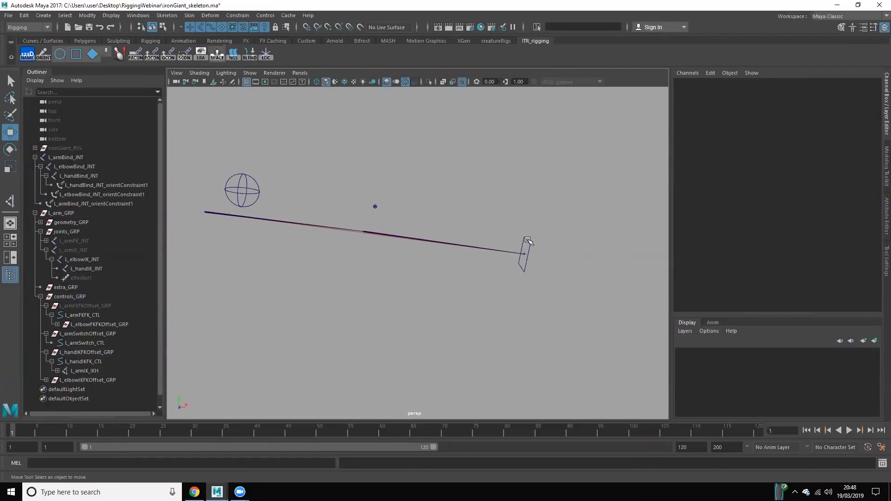
{"action": "left_click", "coordinate": [527, 240]}
{"action": "right_click_drag", "start_coordinate": [528, 240], "coordinate": [492, 234]}
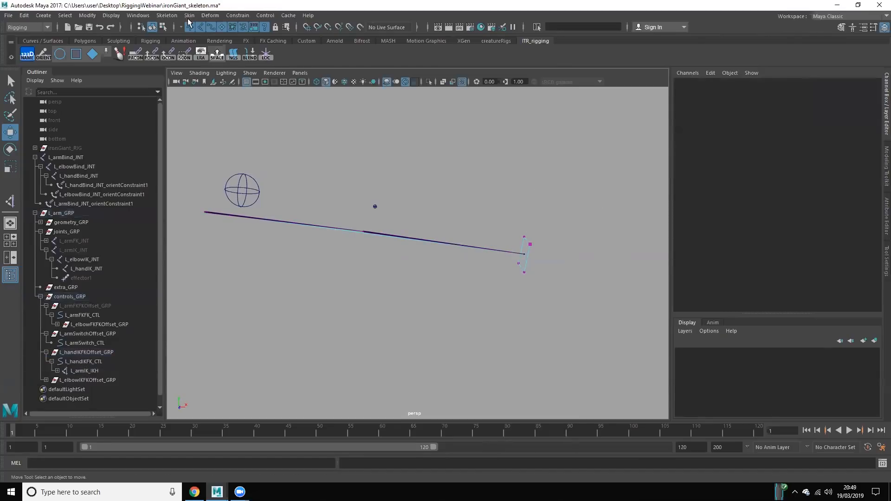
{"action": "left_click_drag", "start_coordinate": [469, 206], "coordinate": [565, 315]}
{"action": "key", "text": "r"}
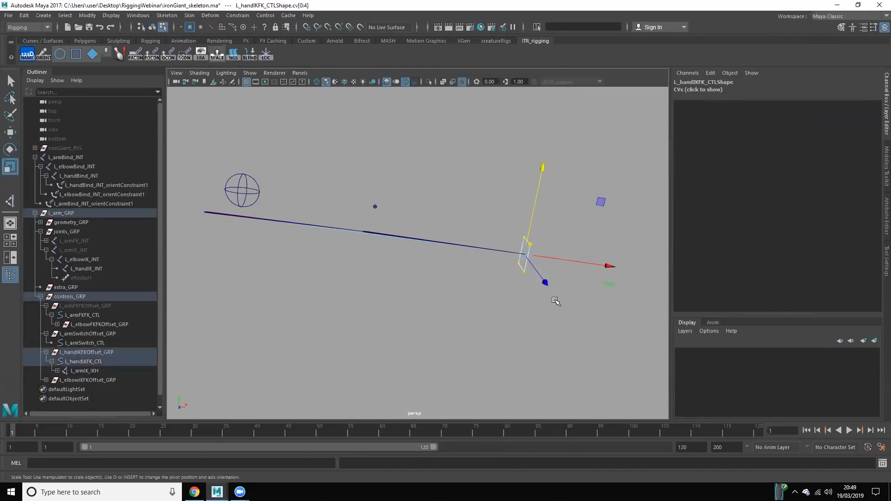
{"action": "left_click_drag", "start_coordinate": [525, 255], "coordinate": [570, 280]}
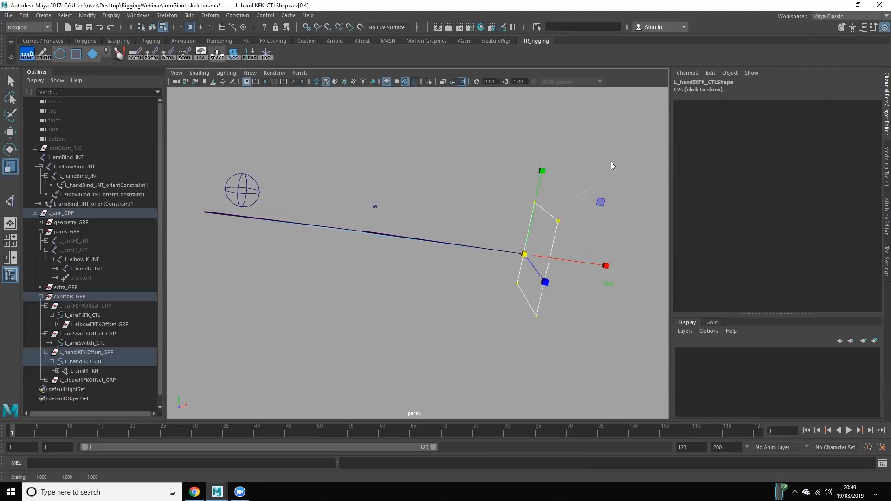
{"action": "right_click_drag", "start_coordinate": [556, 207], "coordinate": [610, 161]}
{"action": "left_click", "coordinate": [462, 172]}
Step: Move the enlarged L_handIKFK_CTL to test how the IK arm bends, and undo the move
{"action": "scroll", "coordinate": [464, 177], "scroll_direction": "down", "scroll_amount": 4}
{"action": "middle_click_drag", "start_coordinate": [481, 209], "coordinate": [510, 224], "text": "alt"}
{"action": "left_click", "coordinate": [534, 253]}
{"action": "key", "text": "w"}
{"action": "middle_click_drag", "start_coordinate": [497, 313], "coordinate": [318, 332]}
{"action": "key", "text": "ctrl+z"}
{"action": "mouse_move", "coordinate": [520, 279]}
{"action": "left_mouse_down"}
{"action": "mouse_move", "coordinate": [384, 290]}
{"action": "mouse_move", "coordinate": [509, 272]}
{"action": "left_mouse_up"}
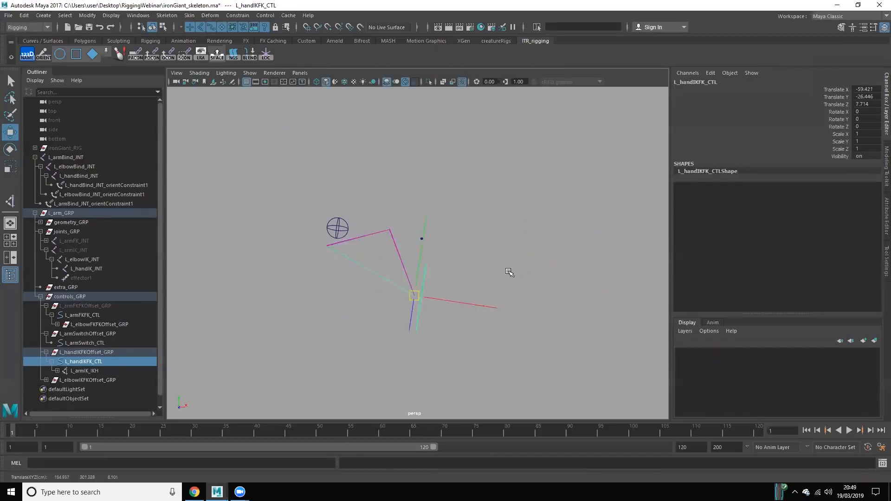
{"action": "left_click", "coordinate": [408, 321]}
{"action": "left_click_drag", "start_coordinate": [408, 321], "coordinate": [426, 347], "text": "alt"}
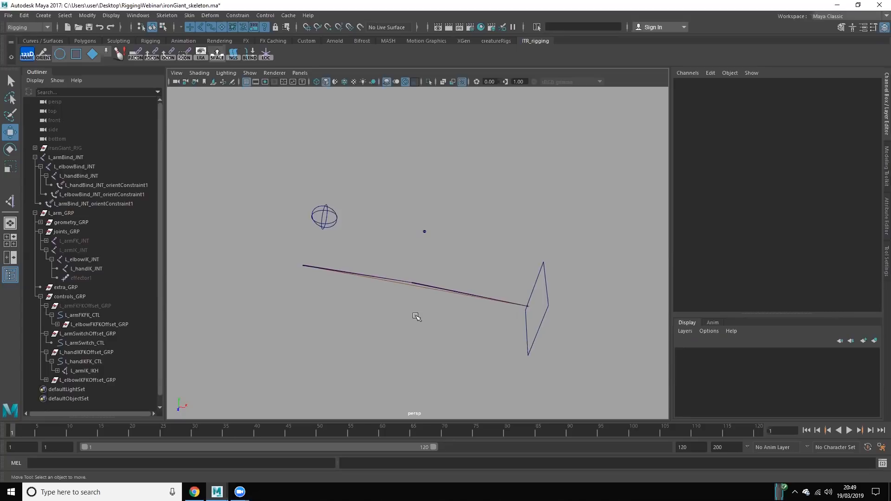
Step: Collapse the controls and IK joint hierarchies, and parent L_armBind_JNT under joints_GRP inside L_arm_GRP
{"action": "left_click_drag", "start_coordinate": [400, 335], "coordinate": [398, 316], "text": "alt"}
{"action": "scroll", "coordinate": [398, 315], "scroll_direction": "up", "scroll_amount": 2}
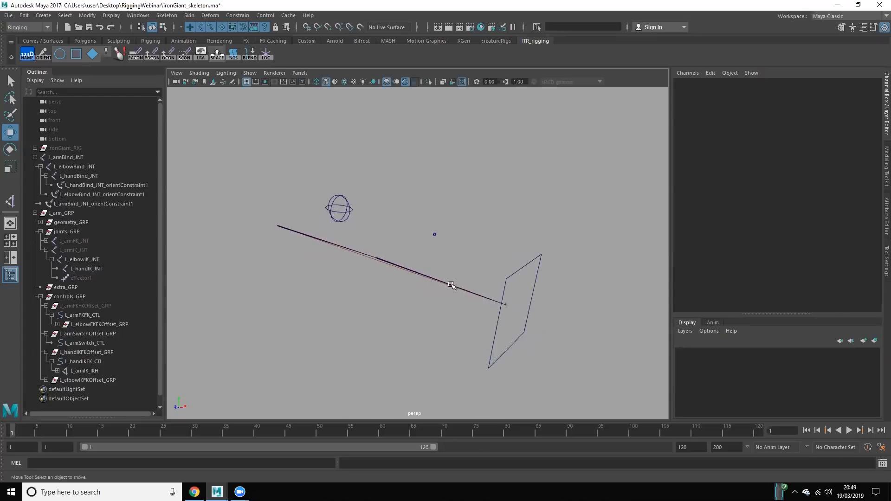
{"action": "left_click", "coordinate": [41, 296]}
{"action": "left_click", "coordinate": [35, 213]}
{"action": "left_click", "coordinate": [77, 212]}
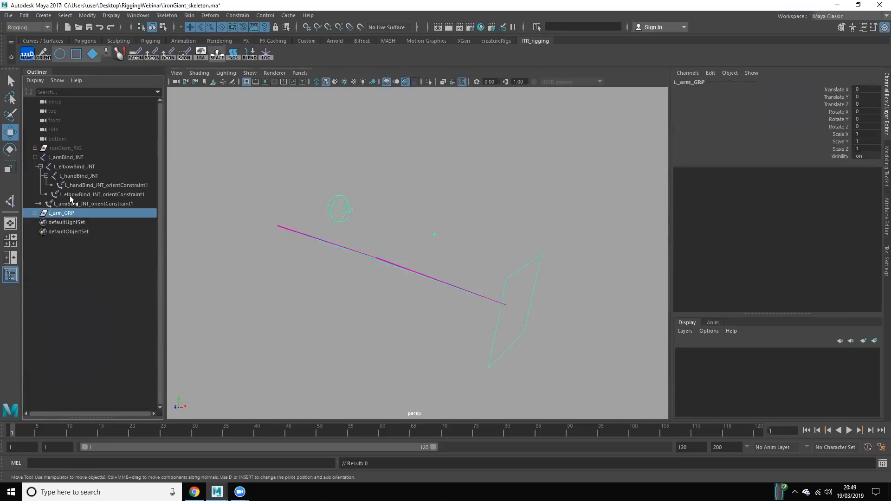
{"action": "left_click", "coordinate": [65, 239]}
{"action": "left_click", "coordinate": [35, 213]}
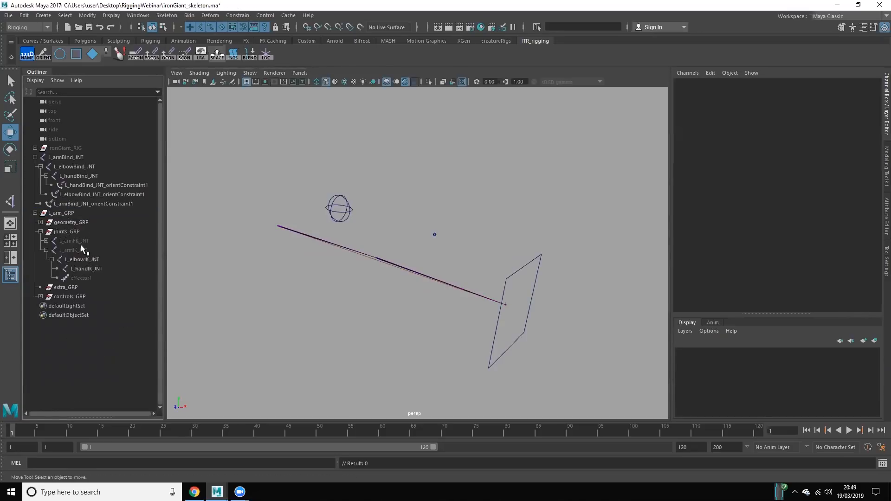
{"action": "left_click", "coordinate": [46, 250]}
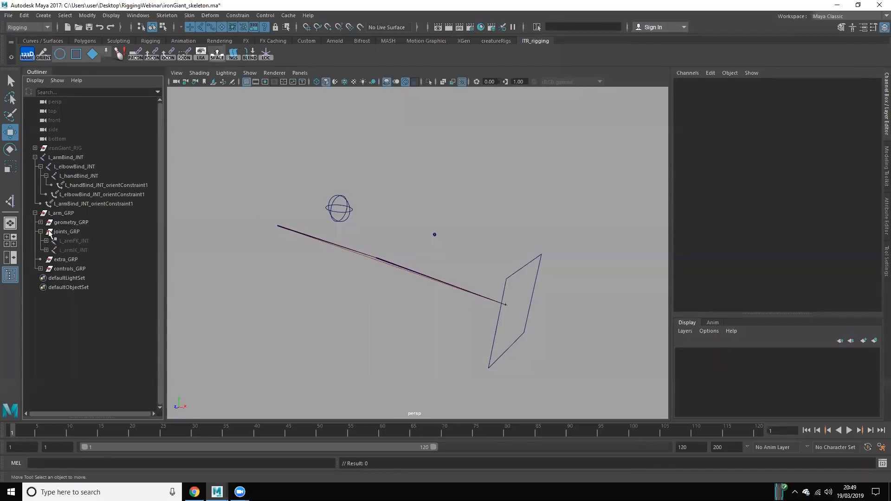
{"action": "left_click", "coordinate": [77, 158]}
{"action": "middle_click_drag", "start_coordinate": [77, 236], "coordinate": [76, 234]}
{"action": "left_click", "coordinate": [82, 206]}
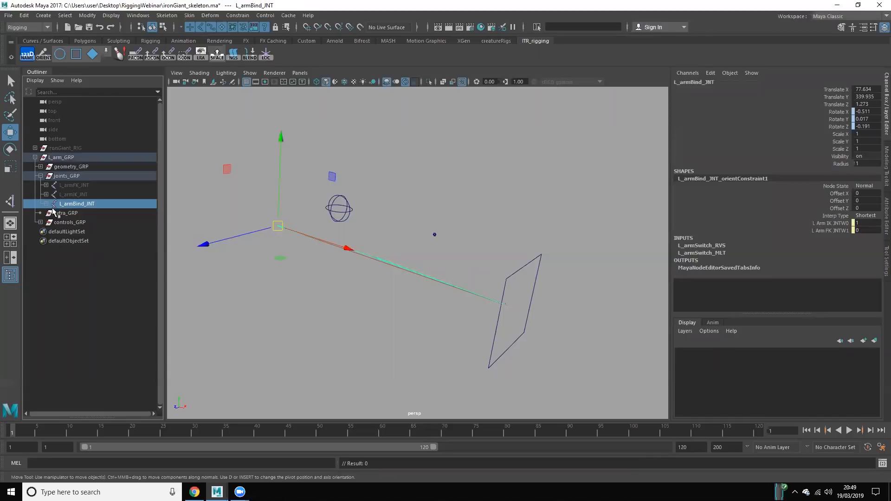
Step: Expand the L_armBind_JNT chain and geometry_GRP, and unhide the arm geometry in its L_arm_GRP
{"action": "left_click", "coordinate": [46, 203], "text": "shift"}
{"action": "left_click", "coordinate": [86, 301]}
{"action": "left_click_drag", "start_coordinate": [95, 206], "coordinate": [103, 224]}
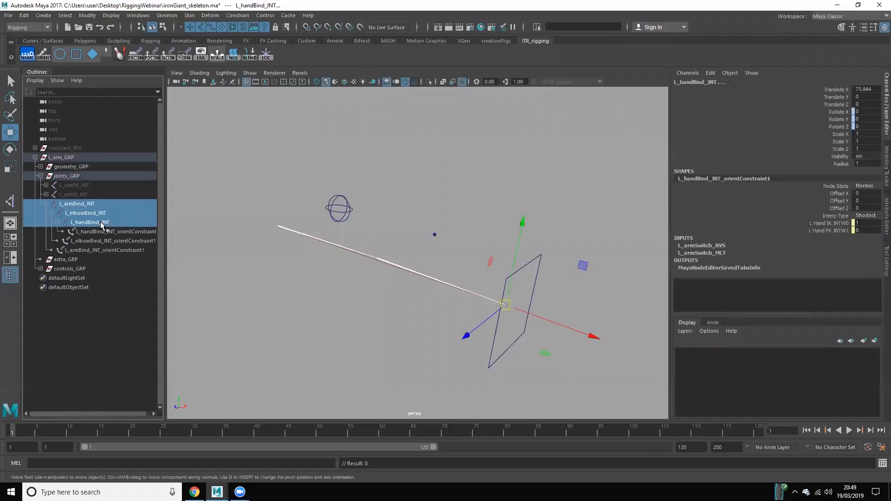
{"action": "left_click", "coordinate": [41, 166]}
{"action": "left_click", "coordinate": [64, 177]}
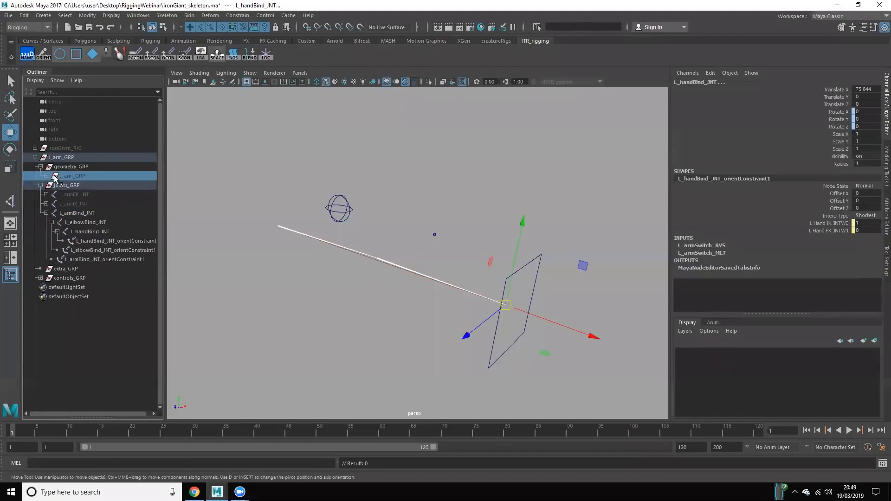
{"action": "left_click", "coordinate": [87, 185]}
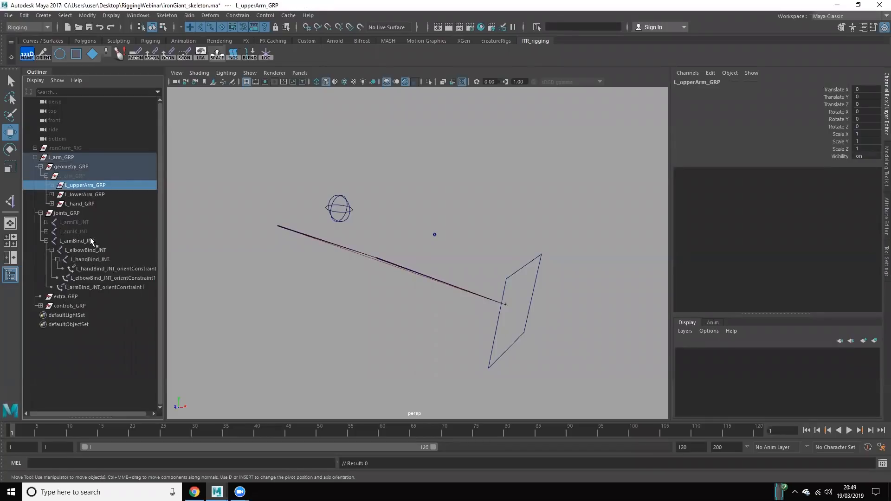
{"action": "key", "text": "shift+h"}
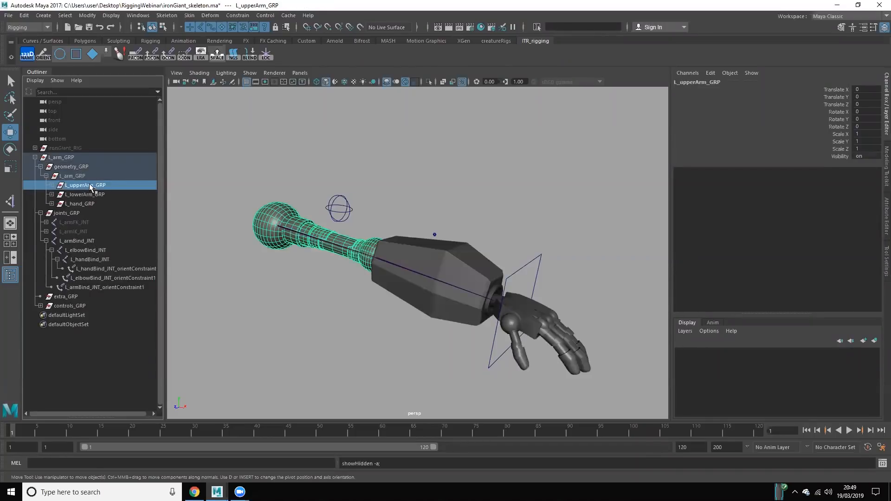
{"action": "left_click", "coordinate": [381, 315]}
Step: Parent-constrain L_upperArm_GRP to L_armBind_JNT
{"action": "left_click", "coordinate": [83, 240]}
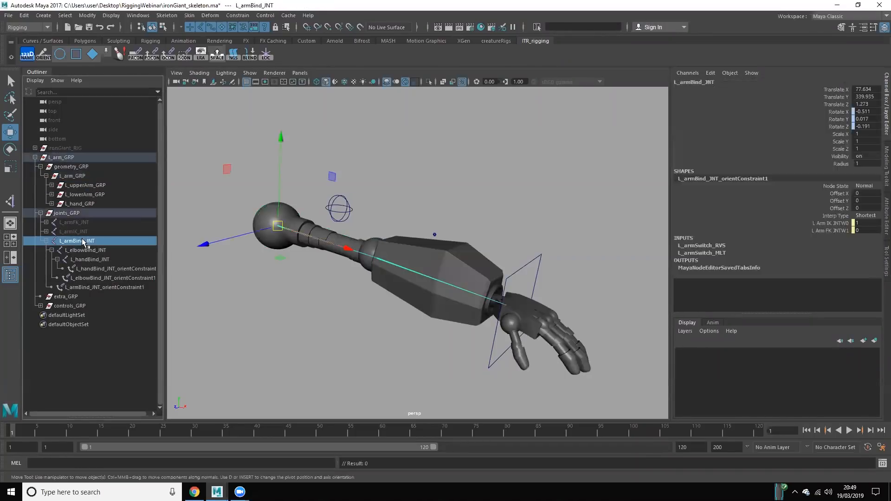
{"action": "left_click", "coordinate": [86, 185], "text": "ctrl"}
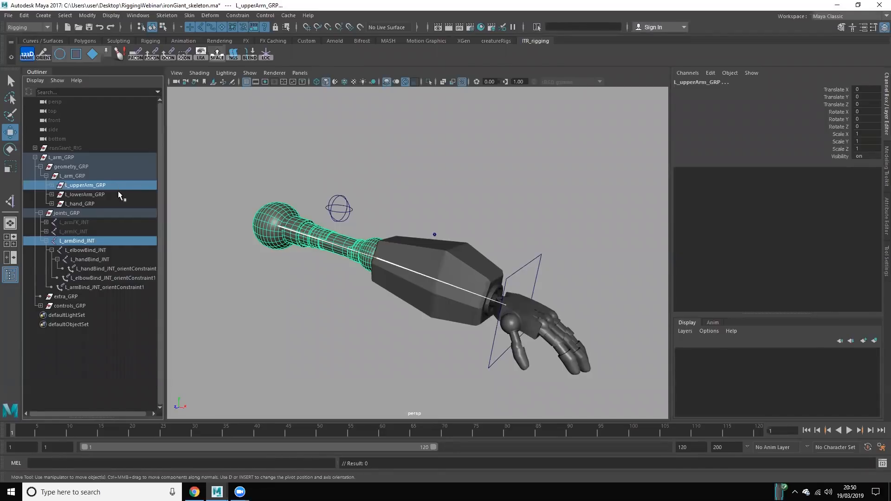
{"action": "left_click", "coordinate": [90, 239]}
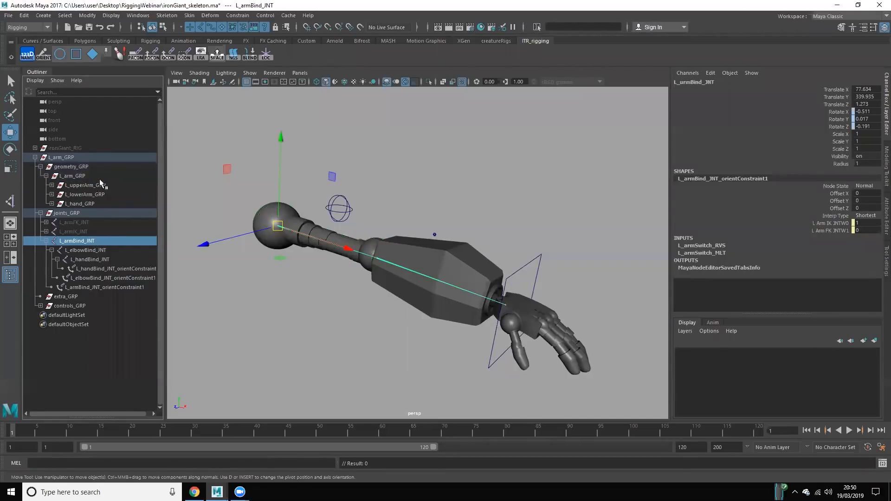
{"action": "left_click", "coordinate": [97, 185], "text": "ctrl"}
{"action": "left_click", "coordinate": [136, 55]}
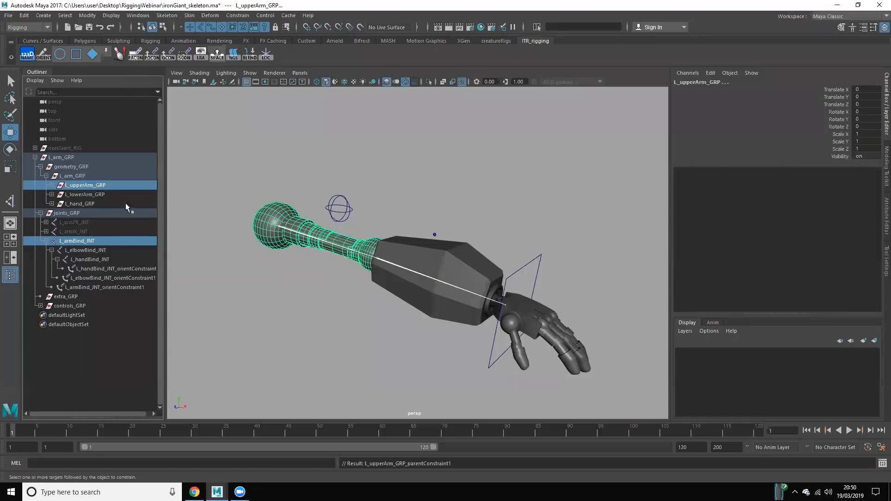
Step: Parent-constrain L_lowerArm_GRP to L_elbowBind_JNT and L_hand_GRP to L_handBind_JNT
{"action": "left_click", "coordinate": [86, 249]}
{"action": "left_click", "coordinate": [88, 193], "text": "ctrl"}
{"action": "left_click", "coordinate": [131, 55]}
{"action": "left_click", "coordinate": [98, 259]}
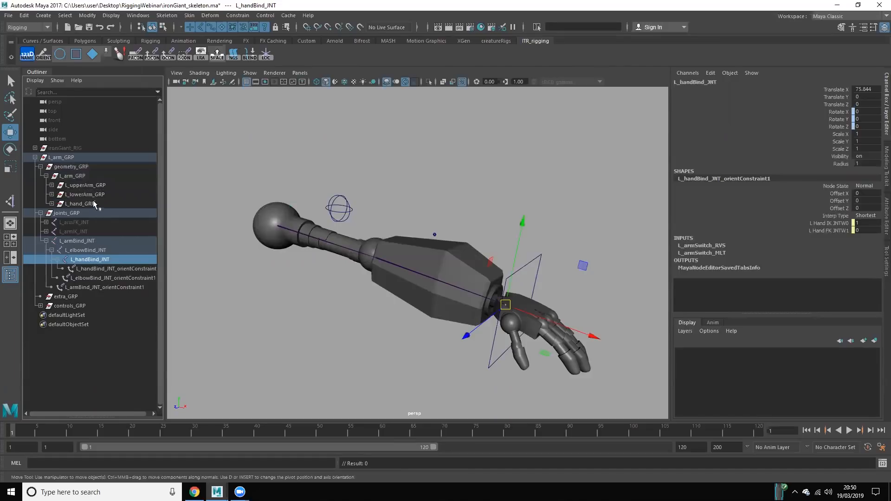
{"action": "left_click", "coordinate": [92, 203], "text": "ctrl"}
{"action": "left_click", "coordinate": [136, 54]}
{"action": "left_click", "coordinate": [441, 325]}
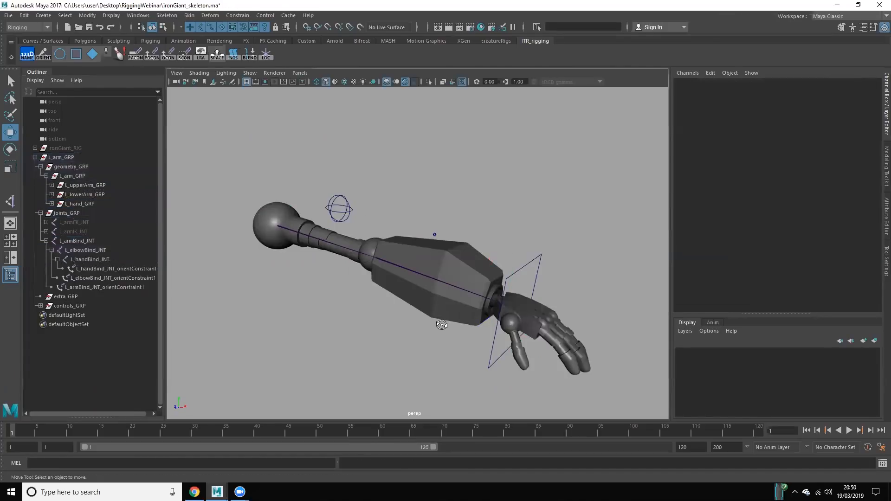
Step: Move L_handIKFK_CTL inward and forward to test the arm geometry with the IK chain
{"action": "scroll", "coordinate": [442, 325], "scroll_direction": "down", "scroll_amount": 3}
{"action": "left_click", "coordinate": [465, 313]}
{"action": "key", "text": "e"}
{"action": "key", "text": "w"}
{"action": "middle_click_drag", "start_coordinate": [391, 293], "coordinate": [214, 374]}
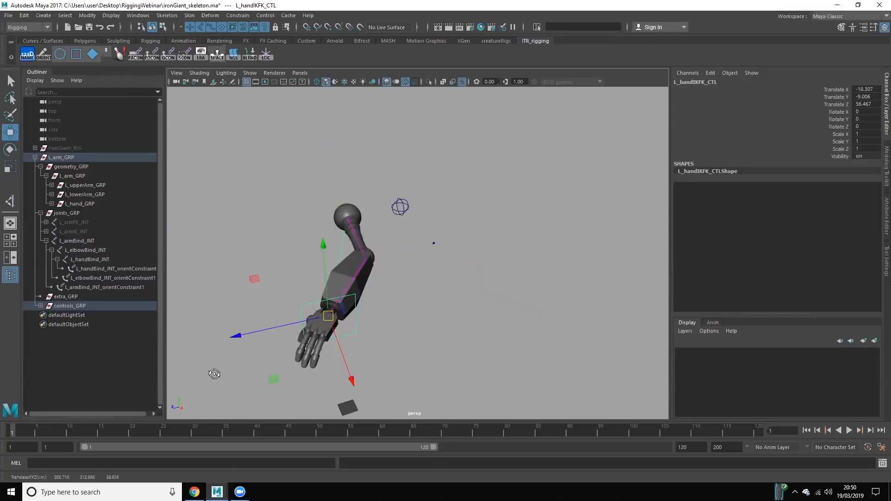
{"action": "left_click_drag", "start_coordinate": [214, 374], "coordinate": [217, 402], "text": "alt"}
Step: Set the switch attribute of L_armSwitch_CTL to 10 for FK mode
{"action": "left_click", "coordinate": [409, 185]}
{"action": "left_click", "coordinate": [830, 89]}
{"action": "middle_click_drag", "start_coordinate": [419, 234], "coordinate": [408, 301]}
{"action": "left_click_drag", "start_coordinate": [515, 312], "coordinate": [487, 283], "text": "alt"}
{"action": "right_click_drag", "start_coordinate": [487, 283], "coordinate": [472, 269], "text": "alt"}
{"action": "middle_click_drag", "start_coordinate": [472, 269], "coordinate": [548, 271]}
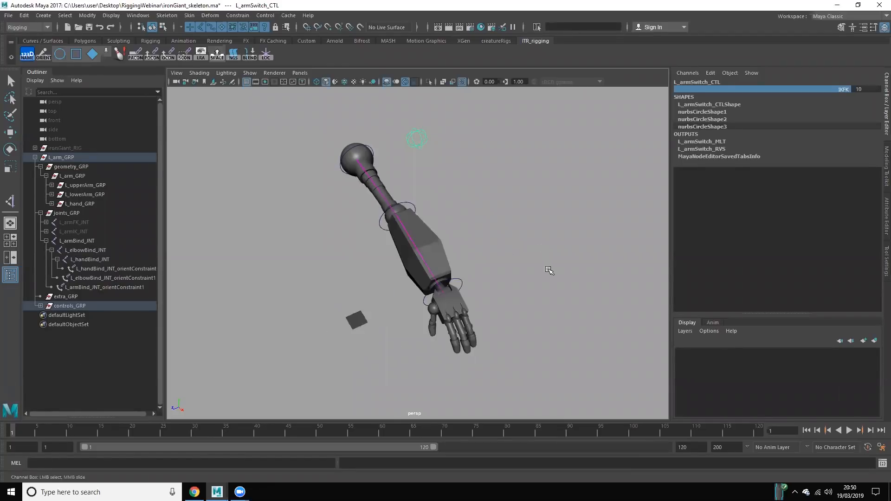
Step: Rotate L_handFKFK_CTL to test the hand geometry in FK mode, and undo the rotation
{"action": "left_click", "coordinate": [457, 283]}
{"action": "key", "text": "w"}
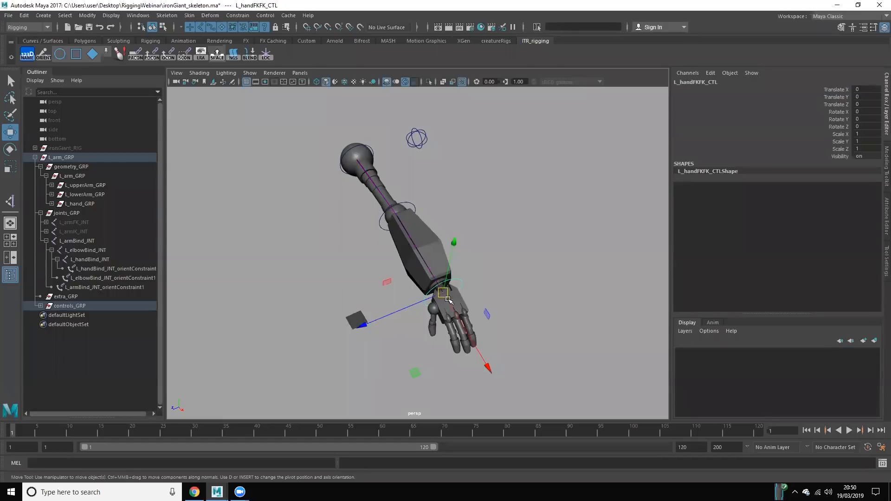
{"action": "key", "text": "e"}
{"action": "left_click_drag", "start_coordinate": [474, 313], "coordinate": [463, 362]}
{"action": "key", "text": "ctrl+z"}
Step: Rotate the FK elbow control to bend the forearm geometry
{"action": "left_click", "coordinate": [307, 258]}
{"action": "mouse_move", "coordinate": [308, 257]}
{"action": "left_mouse_down", "text": "alt"}
{"action": "mouse_move", "coordinate": [363, 229]}
{"action": "mouse_move", "coordinate": [408, 237]}
{"action": "mouse_move", "coordinate": [311, 254]}
{"action": "left_mouse_up", "text": "alt"}
{"action": "left_click", "coordinate": [418, 239]}
{"action": "left_click_drag", "start_coordinate": [405, 238], "coordinate": [459, 359]}
{"action": "right_click_drag", "start_coordinate": [459, 360], "coordinate": [452, 308], "text": "alt"}
{"action": "left_click_drag", "start_coordinate": [453, 308], "coordinate": [433, 340], "text": "alt"}
{"action": "left_click", "coordinate": [437, 329]}
{"action": "middle_click_drag", "start_coordinate": [457, 316], "coordinate": [443, 332], "text": "alt"}
{"action": "right_click_drag", "start_coordinate": [444, 333], "coordinate": [464, 324], "text": "alt"}
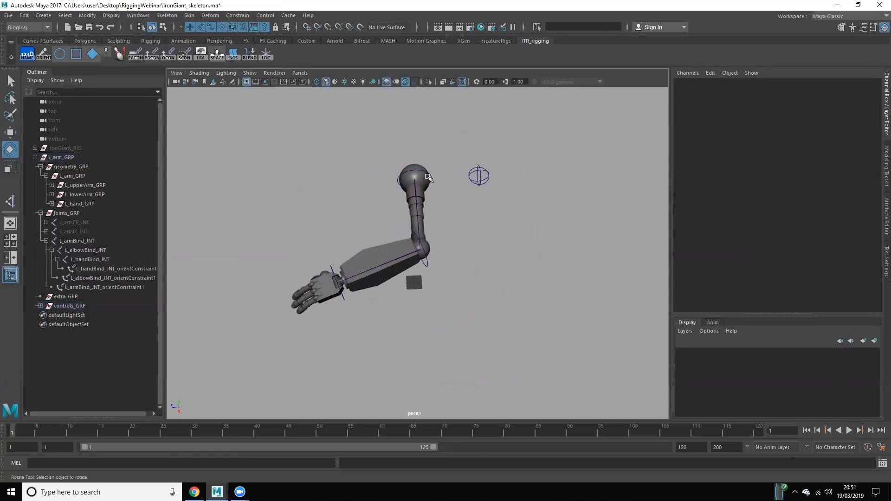
Step: Rotate the FK shoulder control L_armFKFK_CTL to swing the whole arm geometry
{"action": "left_click", "coordinate": [429, 178]}
{"action": "left_click_drag", "start_coordinate": [460, 222], "coordinate": [485, 147]}
{"action": "left_click", "coordinate": [396, 302]}
{"action": "left_click_drag", "start_coordinate": [451, 237], "coordinate": [394, 264], "text": "alt"}
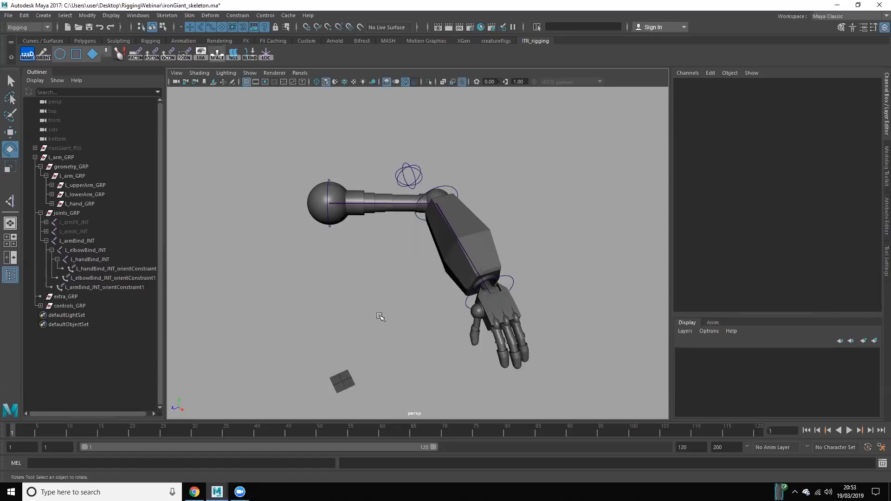
{"action": "right_click_drag", "start_coordinate": [394, 294], "coordinate": [391, 256], "text": "alt"}
{"action": "left_click_drag", "start_coordinate": [391, 257], "coordinate": [418, 312], "text": "alt"}
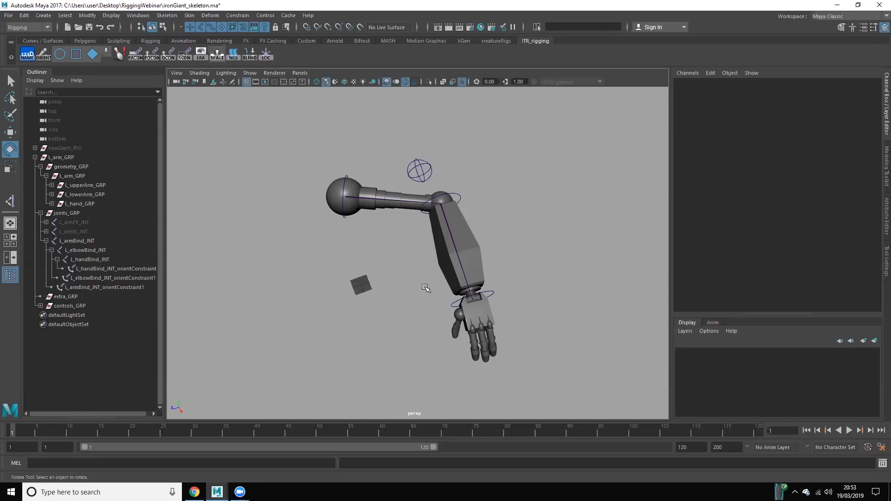
{"action": "left_click_drag", "start_coordinate": [381, 168], "coordinate": [360, 235]}
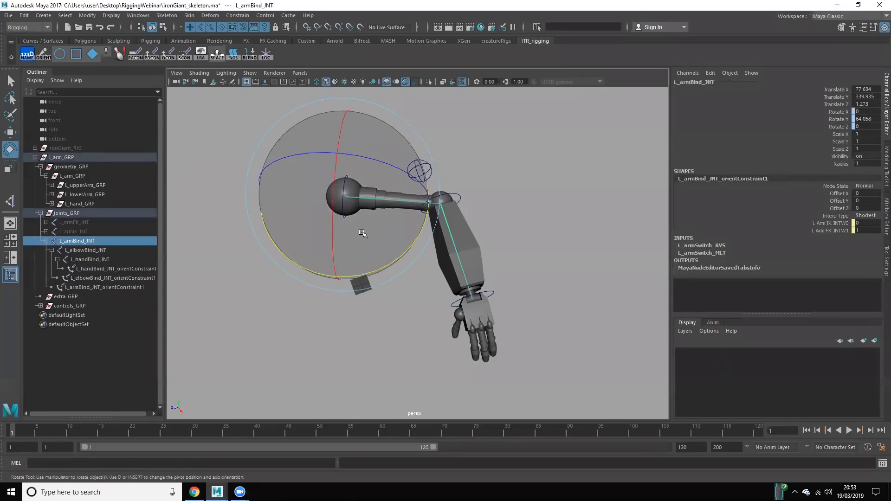
{"action": "left_click", "coordinate": [394, 284]}
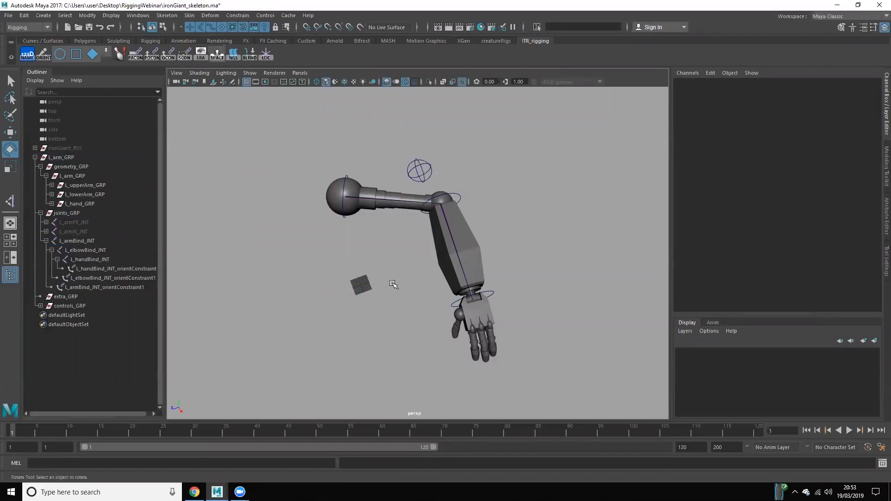
Step: Switch to the Maya window with ironGiant_RIG.ma and examine the complete character rig
{"action": "left_click", "coordinate": [217, 490]}
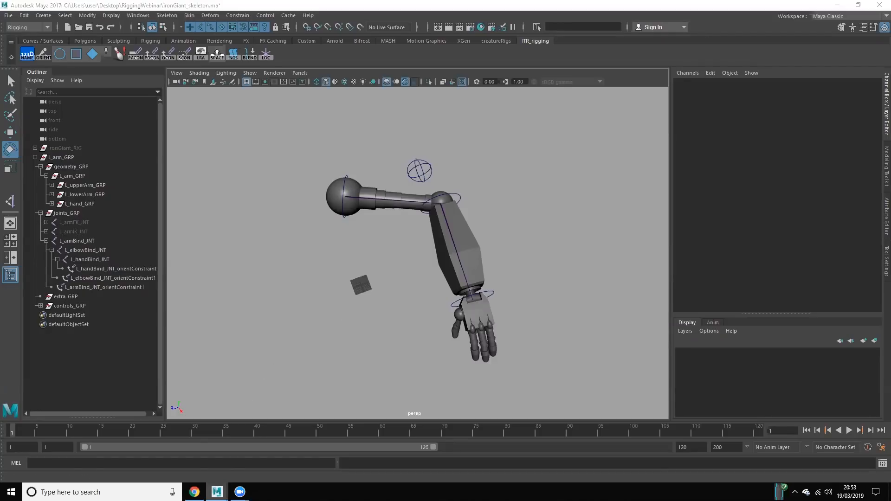
{"action": "left_click", "coordinate": [364, 457]}
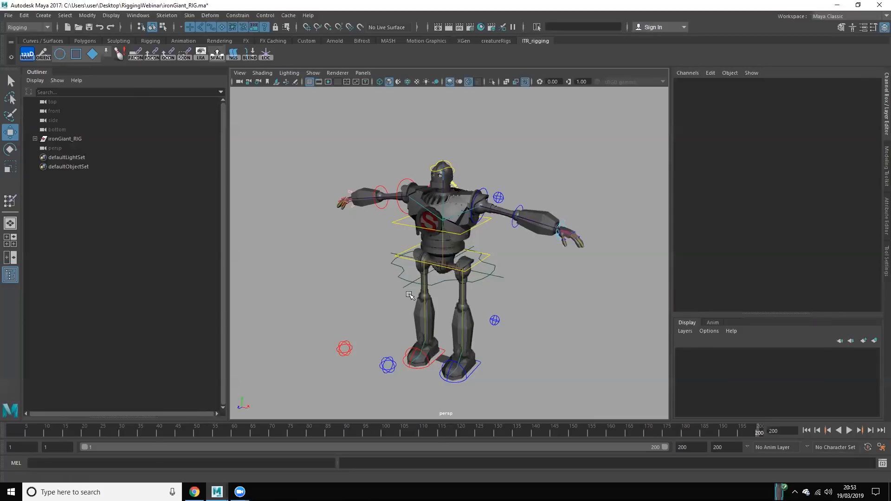
{"action": "left_click_drag", "start_coordinate": [411, 296], "coordinate": [408, 306], "text": "alt"}
{"action": "right_click_drag", "start_coordinate": [408, 306], "coordinate": [415, 139], "text": "alt"}
{"action": "middle_click_drag", "start_coordinate": [415, 116], "coordinate": [416, 92], "text": "alt"}
{"action": "middle_click_drag", "start_coordinate": [427, 188], "coordinate": [454, 132], "text": "alt"}
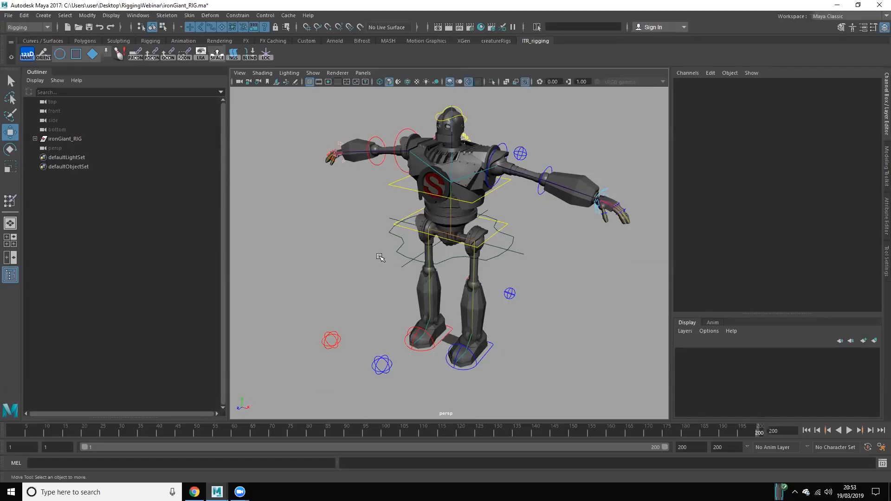
Step: Move C_body_CTL down and forward to test the finished body rig, and undo the move
{"action": "left_click_drag", "start_coordinate": [397, 250], "coordinate": [399, 279]}
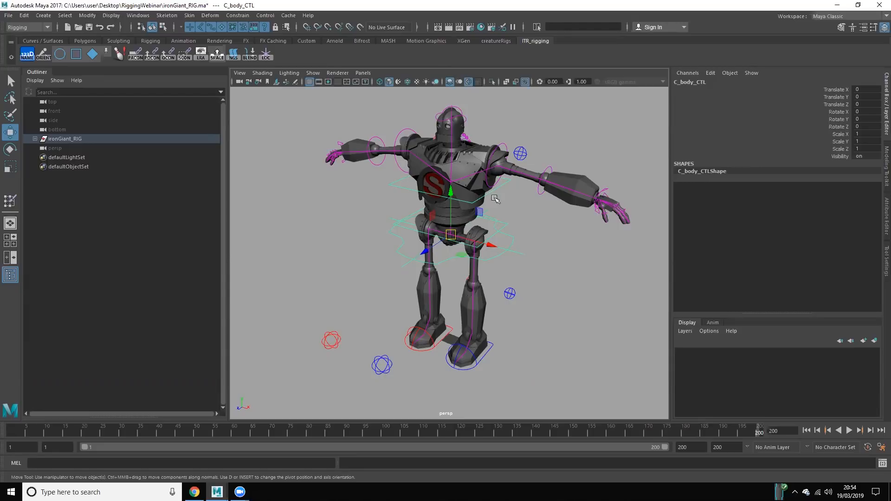
{"action": "left_click_drag", "start_coordinate": [450, 235], "coordinate": [421, 230]}
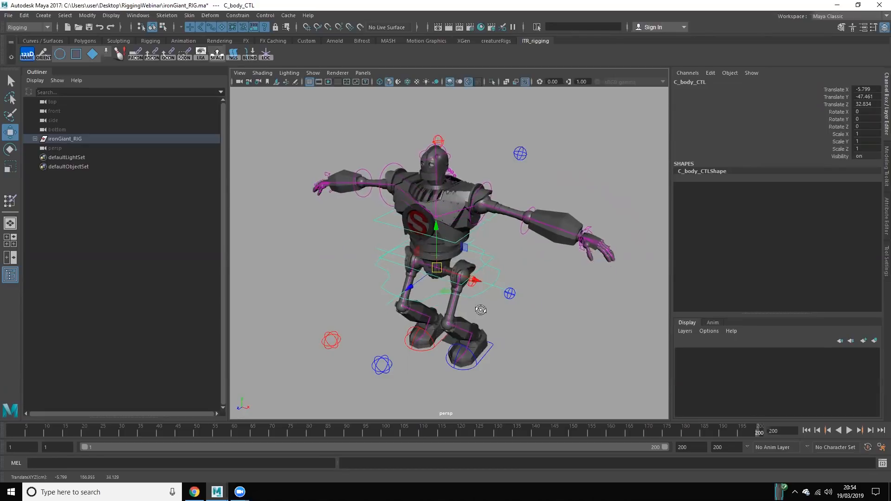
{"action": "left_click_drag", "start_coordinate": [481, 308], "coordinate": [427, 330], "text": "alt"}
{"action": "key", "text": "ctrl+z"}
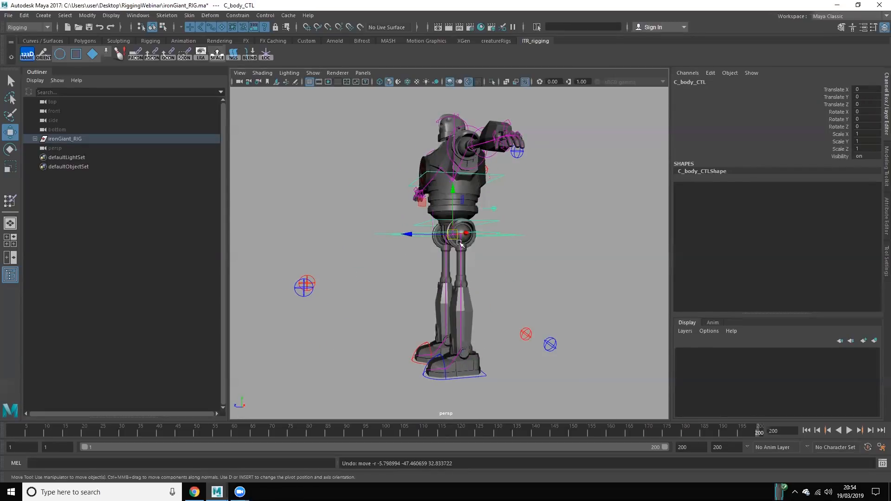
Step: Set the switch attribute of L_legSwitch_CTL to 10 to test the left leg's FK controls, and return it to 0
{"action": "left_click", "coordinate": [550, 345]}
{"action": "left_click_drag", "start_coordinate": [521, 263], "coordinate": [649, 251], "text": "alt"}
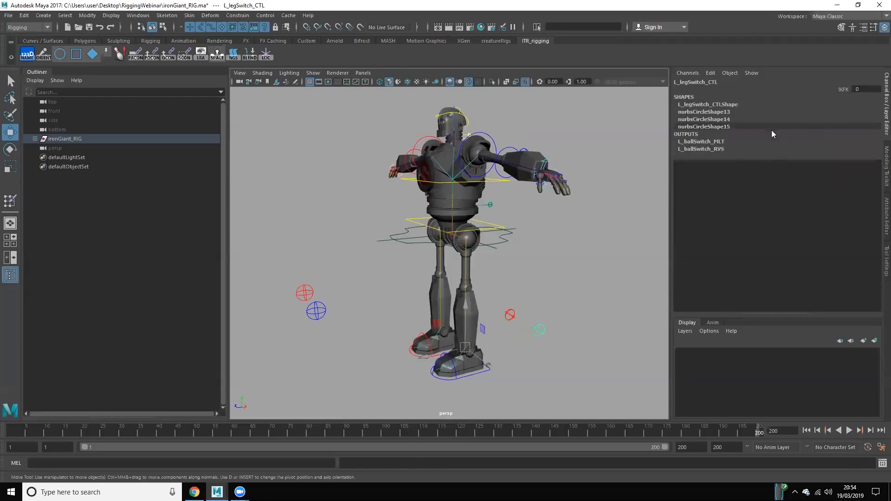
{"action": "left_click", "coordinate": [819, 88]}
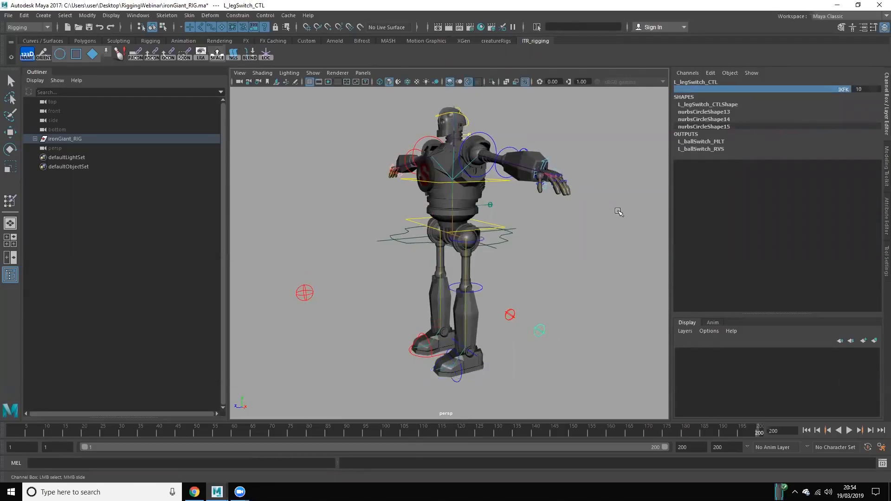
{"action": "middle_click_drag", "start_coordinate": [596, 212], "coordinate": [550, 218]}
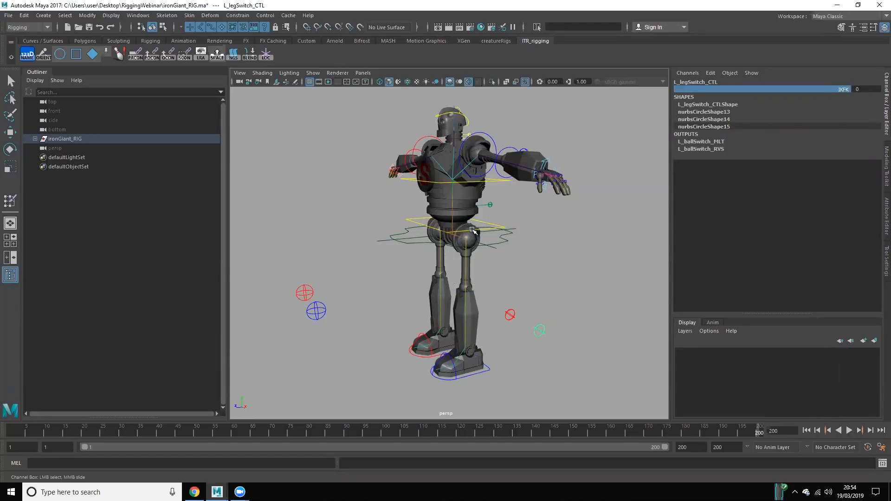
Step: Select the left foot's IK control L_leg_CTL, test its Toe Stand attribute, and undo the change
{"action": "left_click", "coordinate": [488, 370]}
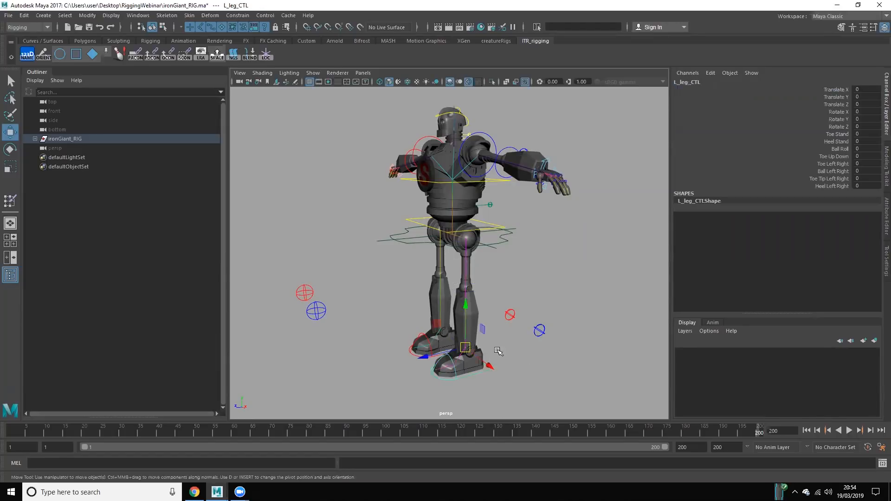
{"action": "key", "text": "w"}
{"action": "key", "text": "f"}
{"action": "left_click_drag", "start_coordinate": [837, 134], "coordinate": [833, 186]}
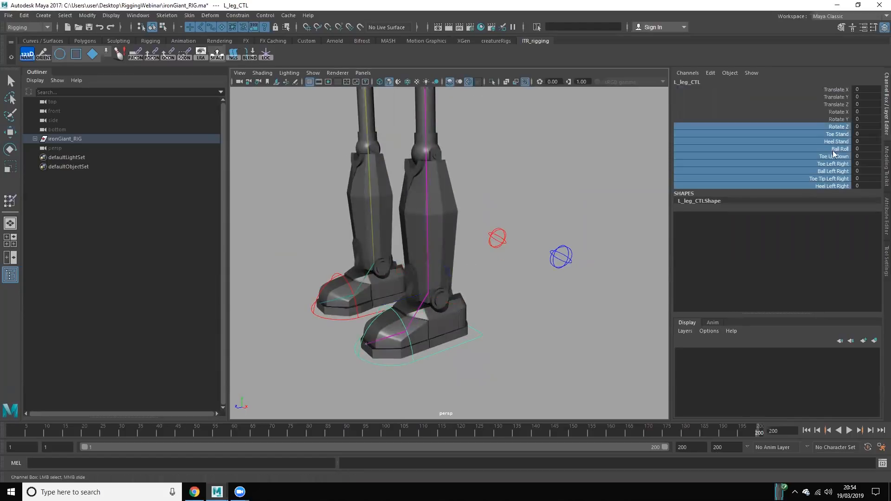
{"action": "scroll", "coordinate": [503, 226], "scroll_direction": "down", "scroll_amount": 2}
{"action": "left_click", "coordinate": [483, 317]}
{"action": "left_click", "coordinate": [473, 318]}
{"action": "left_click", "coordinate": [840, 134]}
{"action": "middle_click_drag", "start_coordinate": [394, 178], "coordinate": [181, 239]}
{"action": "key", "text": "ctrl+z"}
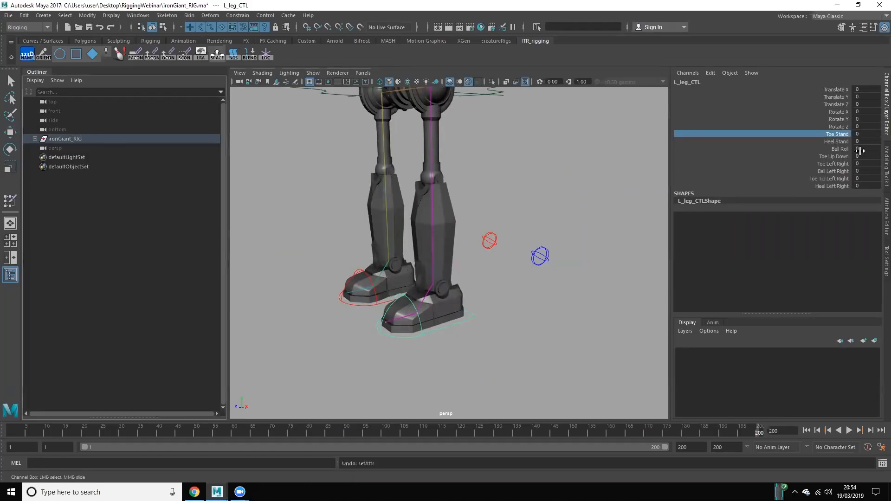
Step: Test L_leg_CTL's Heel Stand attribute at about -37 and its Ball Roll attribute, undoing each change
{"action": "left_click", "coordinate": [842, 142]}
{"action": "middle_click_drag", "start_coordinate": [368, 173], "coordinate": [191, 229]}
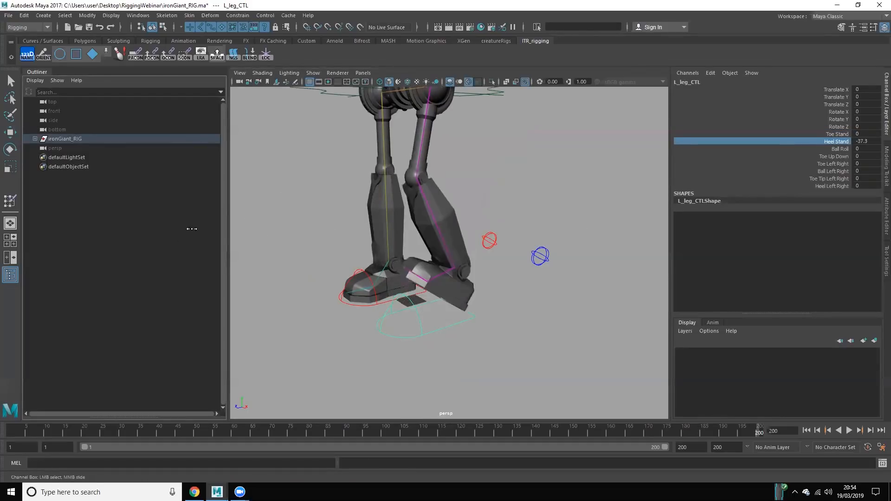
{"action": "key", "text": "ctrl+z"}
{"action": "left_click", "coordinate": [834, 149]}
{"action": "middle_click_drag", "start_coordinate": [334, 181], "coordinate": [399, 327]}
{"action": "key", "text": "ctrl+z"}
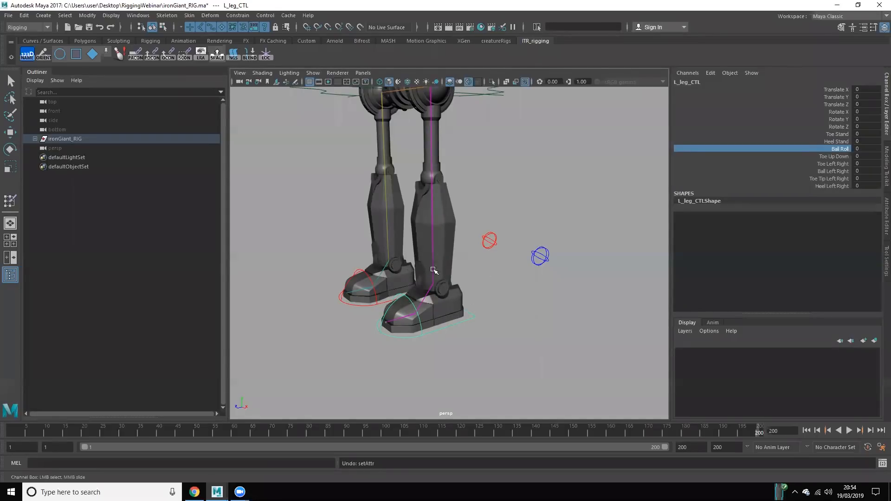
Step: Test L_leg_CTL's Toe Up Down attribute and Heel Left Right at about -20, undoing each change
{"action": "scroll", "coordinate": [440, 250], "scroll_direction": "down", "scroll_amount": 3}
{"action": "middle_click_drag", "start_coordinate": [457, 223], "coordinate": [457, 252], "text": "alt"}
{"action": "scroll", "coordinate": [459, 250], "scroll_direction": "up", "scroll_amount": 2}
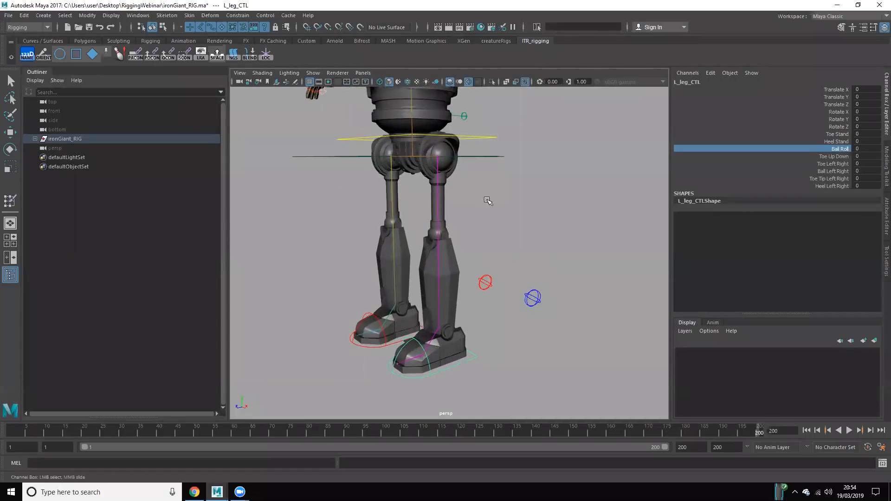
{"action": "left_click", "coordinate": [762, 157]}
{"action": "mouse_move", "coordinate": [761, 254]}
{"action": "middle_mouse_down"}
{"action": "mouse_move", "coordinate": [775, 256]}
{"action": "mouse_move", "coordinate": [765, 254]}
{"action": "middle_mouse_up"}
{"action": "key", "text": "ctrl+z"}
{"action": "left_click", "coordinate": [830, 186]}
{"action": "middle_click_drag", "start_coordinate": [232, 260], "coordinate": [446, 299]}
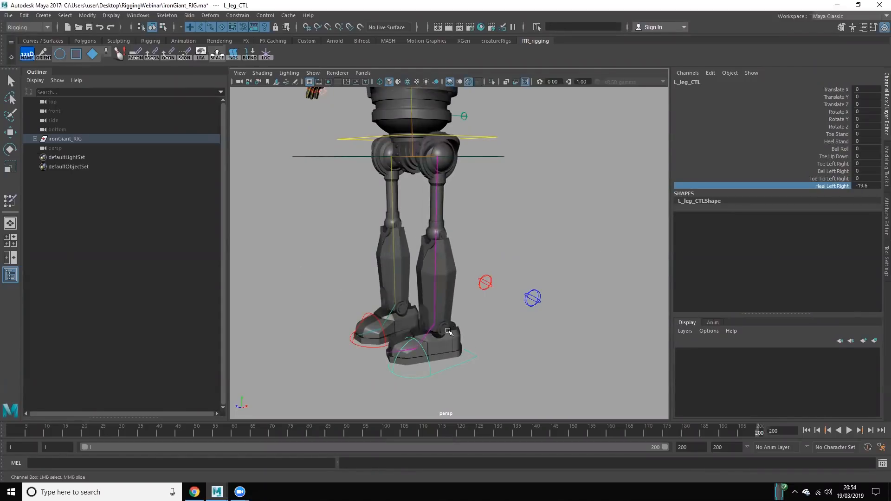
{"action": "key", "text": "ctrl+z"}
Step: Try moving the body control around the Iron Giant's hips, and undo the move
{"action": "left_click", "coordinate": [522, 253]}
{"action": "right_click_drag", "start_coordinate": [523, 260], "coordinate": [332, 241], "text": "alt"}
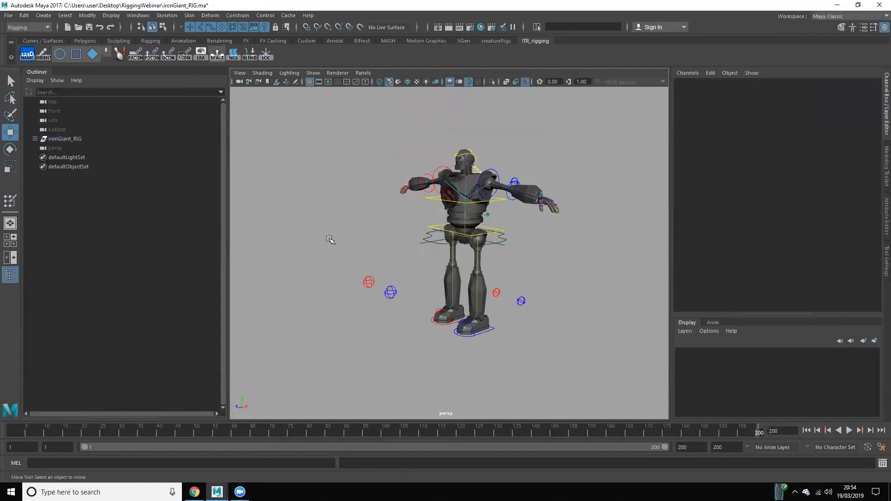
{"action": "left_click_drag", "start_coordinate": [332, 240], "coordinate": [411, 229], "text": "alt"}
{"action": "scroll", "coordinate": [439, 263], "scroll_direction": "up", "scroll_amount": 5}
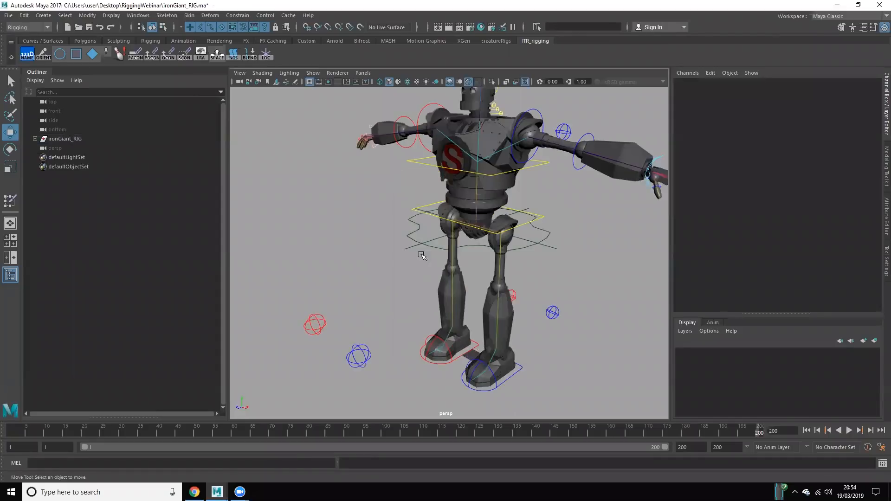
{"action": "middle_click_drag", "start_coordinate": [425, 210], "coordinate": [422, 220], "text": "alt"}
{"action": "left_click", "coordinate": [495, 245]}
{"action": "left_click_drag", "start_coordinate": [504, 233], "coordinate": [466, 189]}
{"action": "key", "text": "ctrl+z"}
Step: Select L_armSwitch_CTL and set its switch attribute to 10 to put the left arm in FK
{"action": "scroll", "coordinate": [465, 227], "scroll_direction": "down", "scroll_amount": 3}
{"action": "left_click", "coordinate": [463, 195]}
{"action": "left_click", "coordinate": [832, 87]}
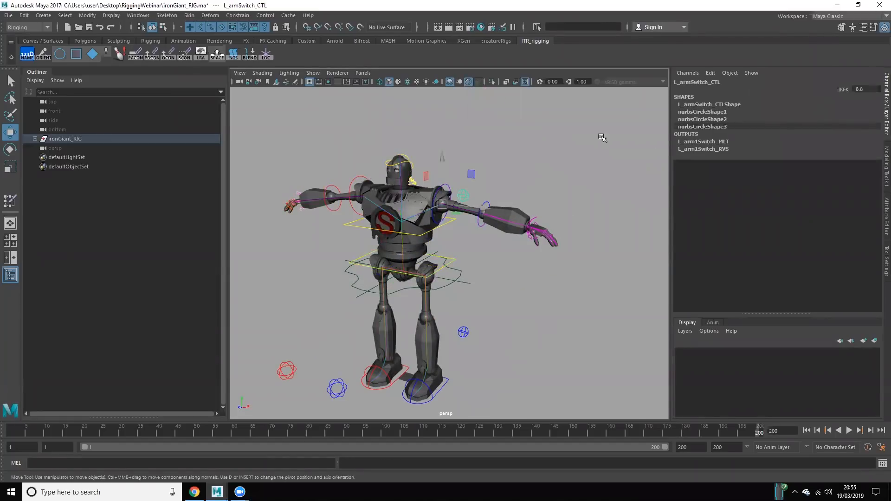
{"action": "middle_click_drag", "start_coordinate": [539, 146], "coordinate": [614, 142]}
Step: Select R_armSwitch_CTL and inspect the right arm's switch attribute, leaving nothing selected
{"action": "left_click_drag", "start_coordinate": [449, 183], "coordinate": [493, 195], "text": "alt"}
{"action": "middle_click_drag", "start_coordinate": [417, 163], "coordinate": [477, 160], "text": "alt"}
{"action": "scroll", "coordinate": [477, 158], "scroll_direction": "up", "scroll_amount": 5}
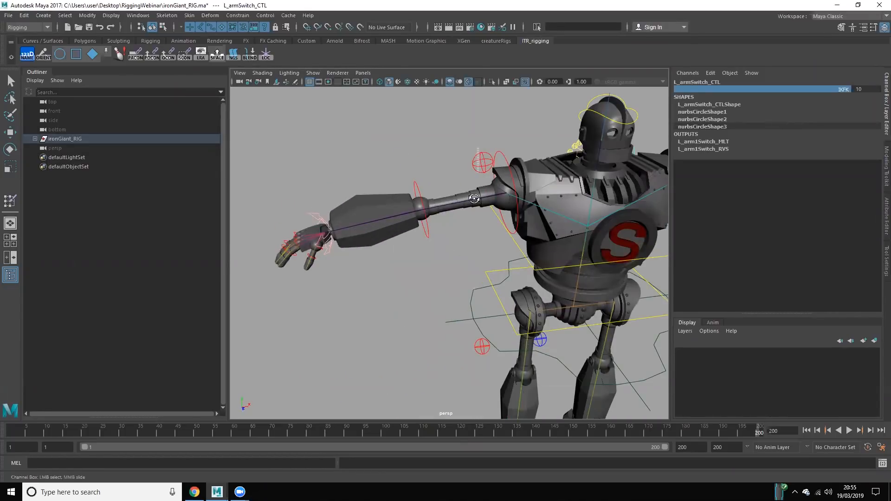
{"action": "left_click", "coordinate": [477, 163]}
{"action": "key", "text": "w"}
{"action": "left_click_drag", "start_coordinate": [471, 202], "coordinate": [383, 221], "text": "alt"}
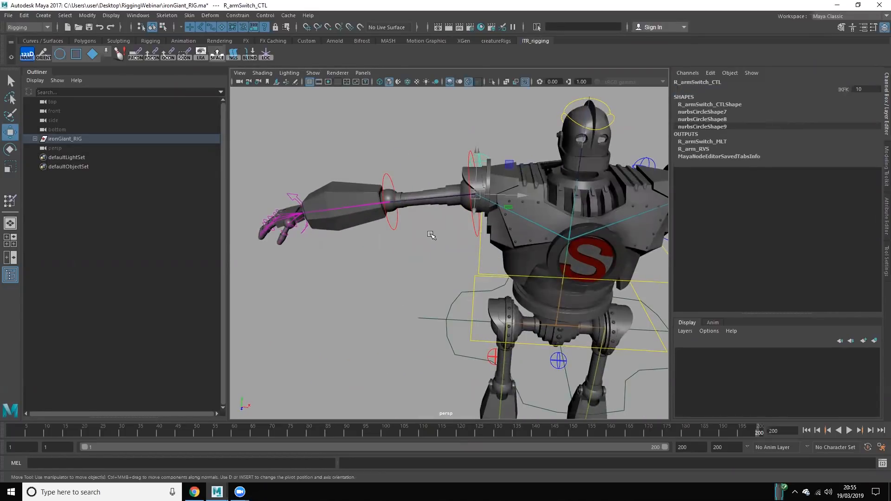
{"action": "scroll", "coordinate": [429, 234], "scroll_direction": "down", "scroll_amount": 2}
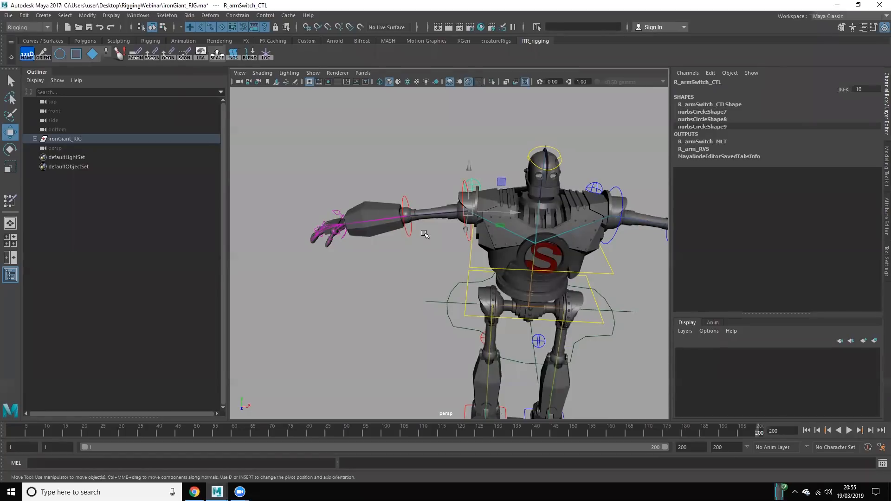
{"action": "left_click", "coordinate": [836, 92]}
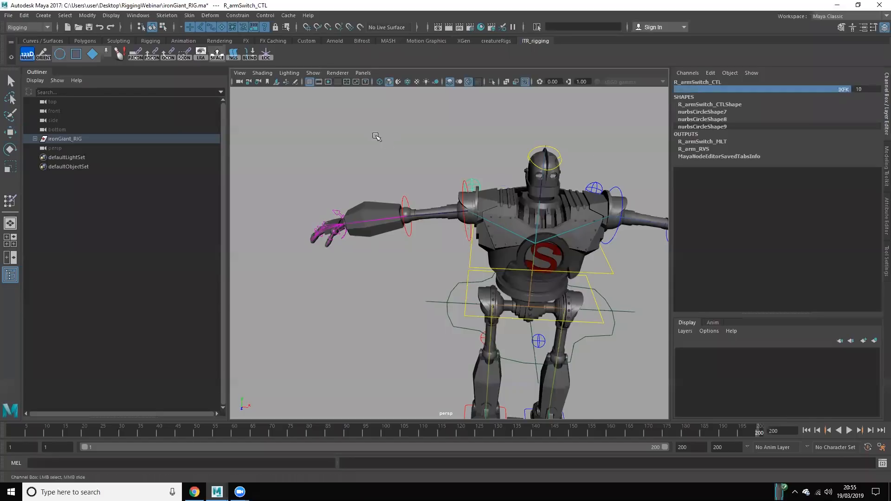
{"action": "left_click", "coordinate": [376, 136]}
Step: Rotate the head control C_headFK_CTL to test the head's movement, and undo the rotation
{"action": "left_click_drag", "start_coordinate": [519, 262], "coordinate": [460, 263], "text": "alt"}
{"action": "left_click_drag", "start_coordinate": [532, 202], "coordinate": [490, 213], "text": "alt"}
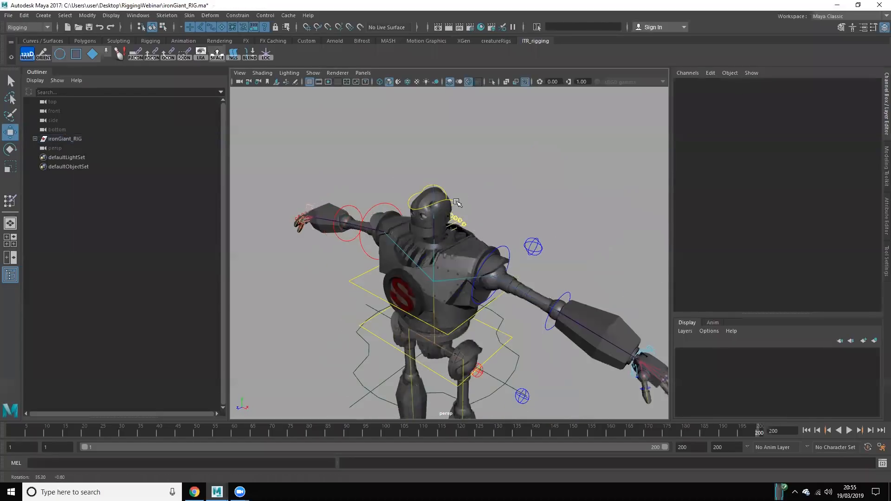
{"action": "left_click", "coordinate": [457, 205]}
{"action": "scroll", "coordinate": [480, 335], "scroll_direction": "up", "scroll_amount": 3}
{"action": "middle_click_drag", "start_coordinate": [458, 268], "coordinate": [487, 320], "text": "alt"}
{"action": "scroll", "coordinate": [486, 321], "scroll_direction": "up", "scroll_amount": 3}
{"action": "scroll", "coordinate": [487, 320], "scroll_direction": "up", "scroll_amount": 4}
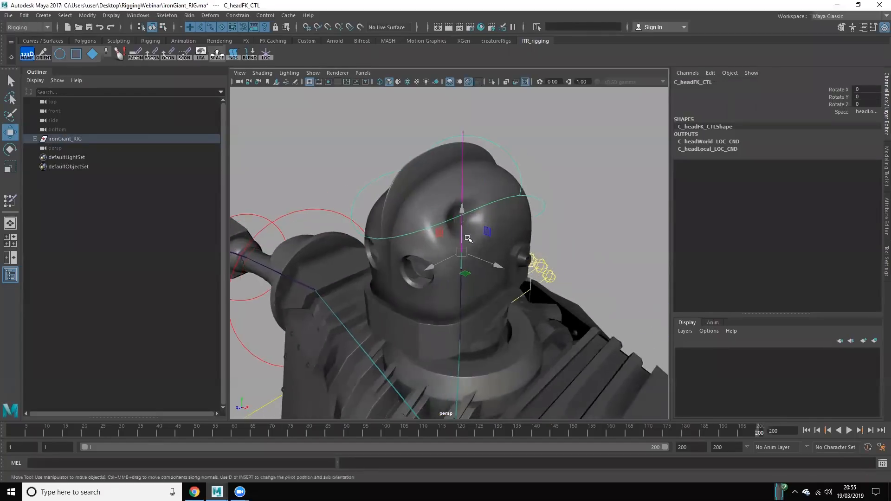
{"action": "key", "text": "e"}
{"action": "scroll", "coordinate": [461, 262], "scroll_direction": "down", "scroll_amount": 8}
{"action": "scroll", "coordinate": [482, 300], "scroll_direction": "up", "scroll_amount": 2}
{"action": "left_click_drag", "start_coordinate": [483, 299], "coordinate": [480, 298], "text": "alt"}
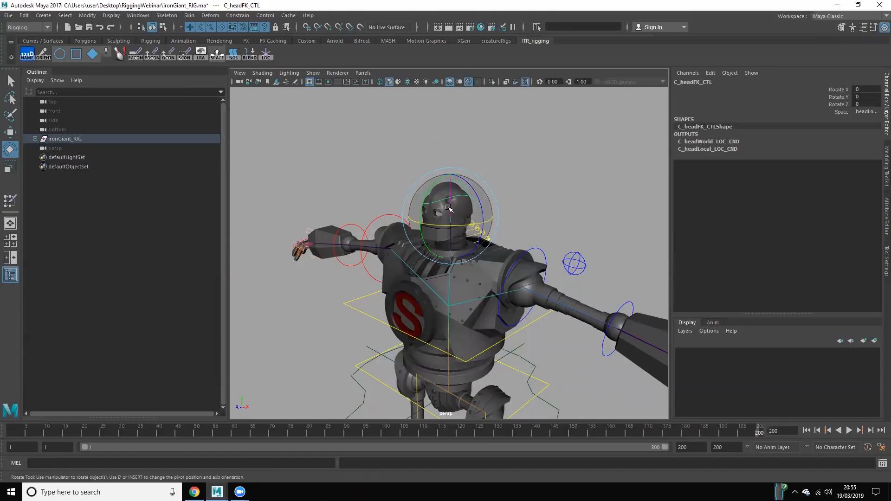
{"action": "mouse_move", "coordinate": [447, 209]}
{"action": "left_mouse_down"}
{"action": "mouse_move", "coordinate": [453, 184]}
{"action": "mouse_move", "coordinate": [446, 192]}
{"action": "left_mouse_up"}
{"action": "key", "text": "ctrl+z"}
{"action": "left_click", "coordinate": [312, 308]}
{"action": "scroll", "coordinate": [325, 306], "scroll_direction": "down", "scroll_amount": 4}
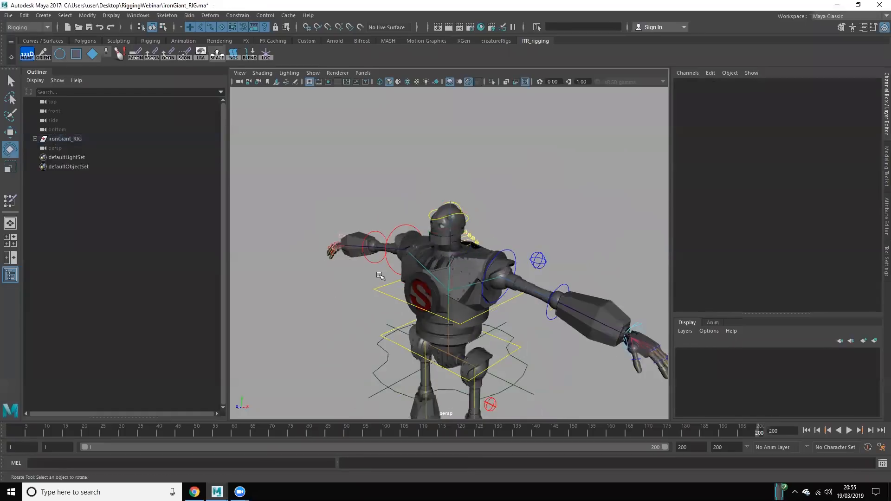
Step: Switch to the Maya window with the skeleton_rig_033 (1).ma scene and examine the skinned creature rig
{"action": "middle_click_drag", "start_coordinate": [402, 298], "coordinate": [374, 262], "text": "alt"}
{"action": "left_click_drag", "start_coordinate": [375, 263], "coordinate": [345, 270], "text": "alt"}
{"action": "middle_click_drag", "start_coordinate": [502, 305], "coordinate": [507, 304], "text": "alt"}
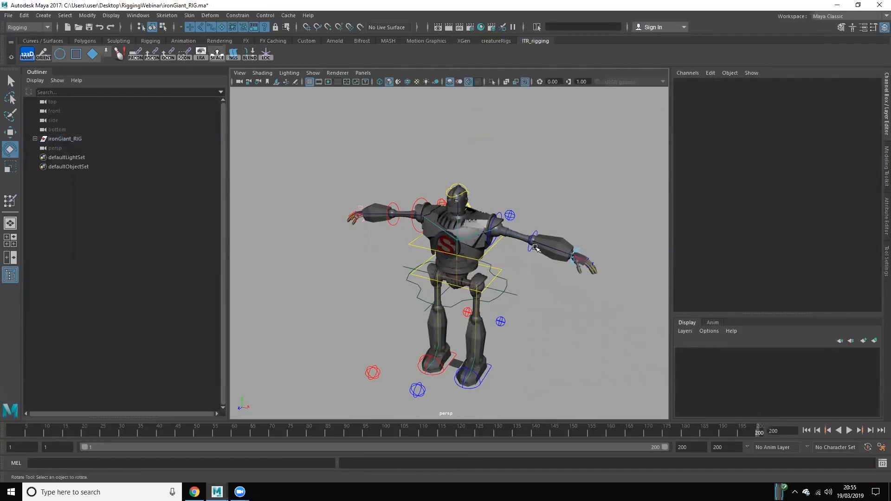
{"action": "left_click", "coordinate": [195, 492]}
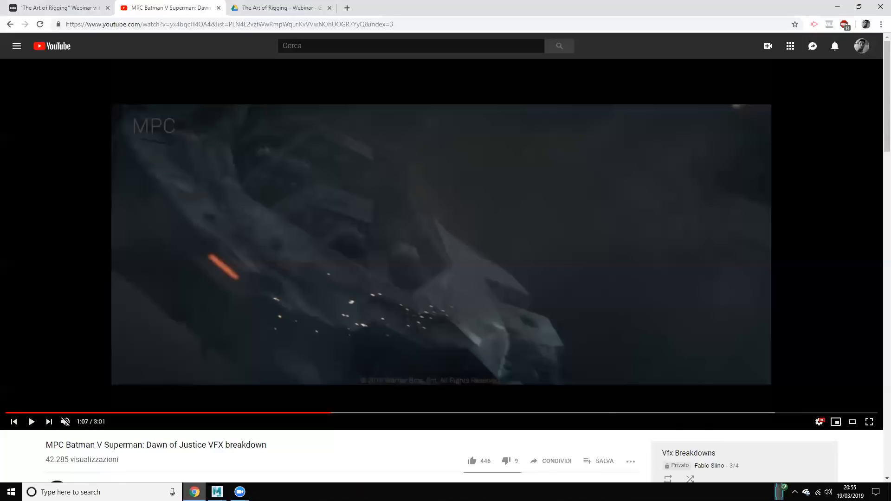
{"action": "mouse_move", "coordinate": [215, 477]}
{"action": "left_click", "coordinate": [160, 455]}
{"action": "scroll", "coordinate": [254, 271], "scroll_direction": "down", "scroll_amount": 4}
{"action": "scroll", "coordinate": [427, 265], "scroll_direction": "up", "scroll_amount": 6}
{"action": "left_click_drag", "start_coordinate": [428, 265], "coordinate": [445, 287], "text": "alt"}
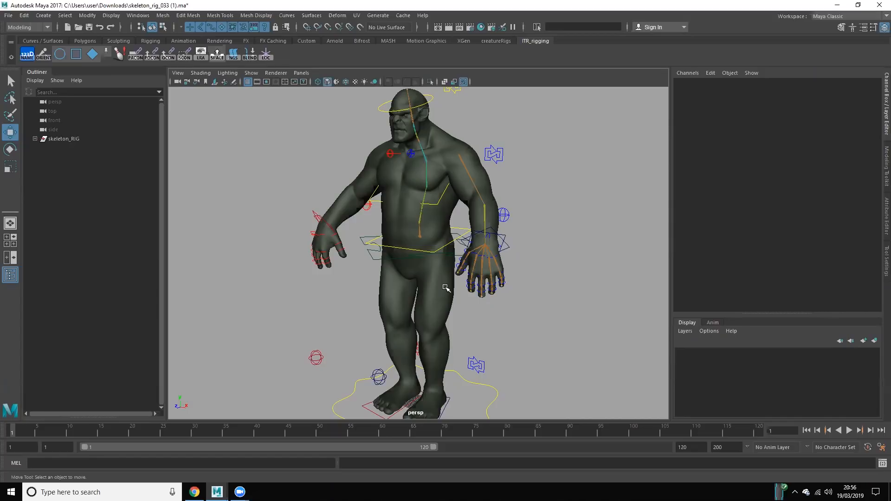
Step: Open Paint Skin Weights on C_body_GEO, examine the C_spine1_JNT influence around the pelvis, and exit the tool
{"action": "left_click", "coordinate": [488, 176]}
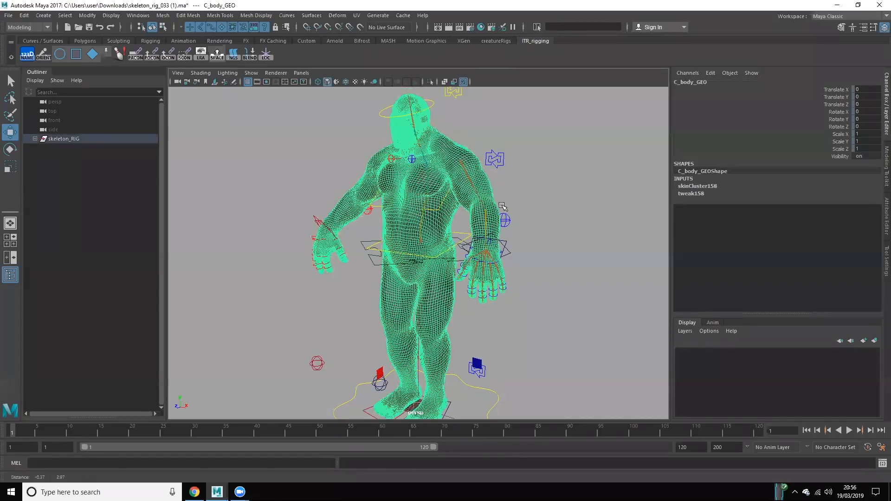
{"action": "scroll", "coordinate": [502, 205], "scroll_direction": "up", "scroll_amount": 5}
{"action": "right_click_drag", "start_coordinate": [468, 221], "coordinate": [446, 210]}
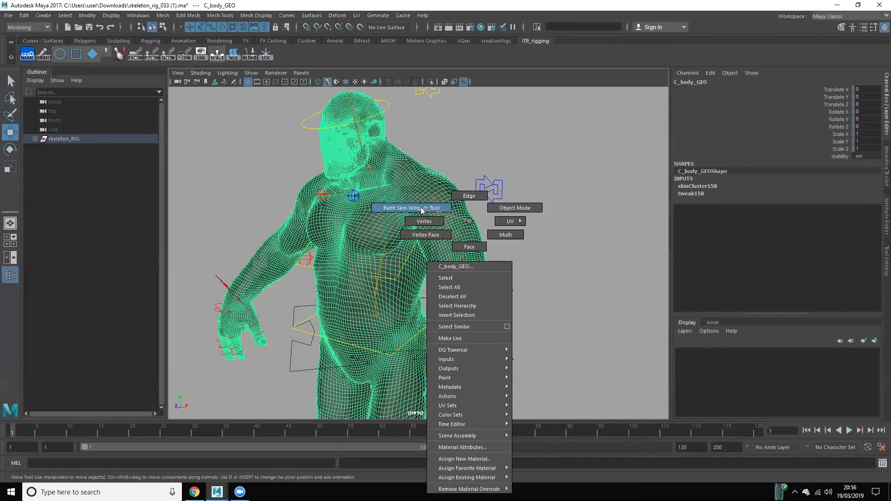
{"action": "right_click_drag", "start_coordinate": [421, 210], "coordinate": [421, 210]}
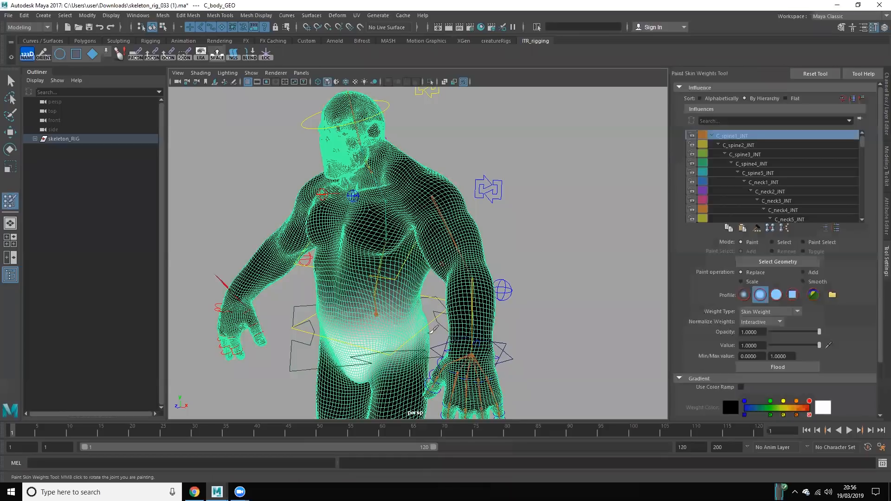
{"action": "scroll", "coordinate": [434, 281], "scroll_direction": "up", "scroll_amount": 4}
{"action": "left_click_drag", "start_coordinate": [457, 279], "coordinate": [487, 289], "text": "alt"}
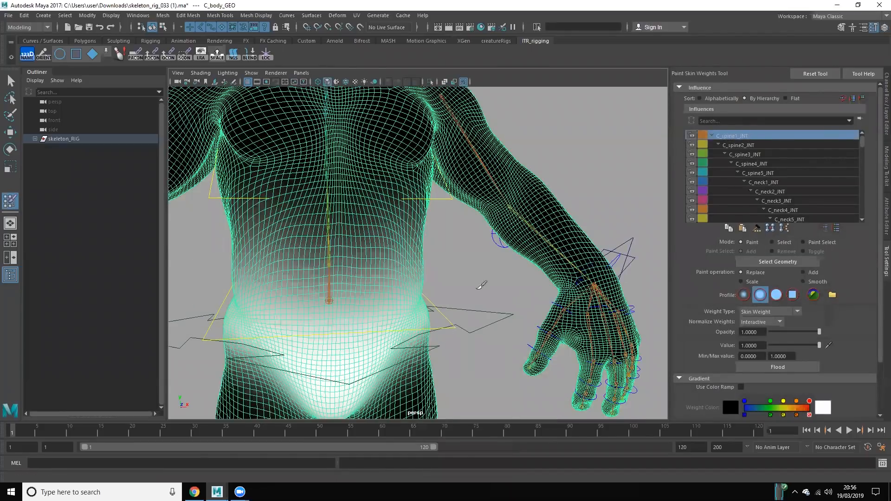
{"action": "middle_click_drag", "start_coordinate": [359, 268], "coordinate": [360, 261], "text": "alt"}
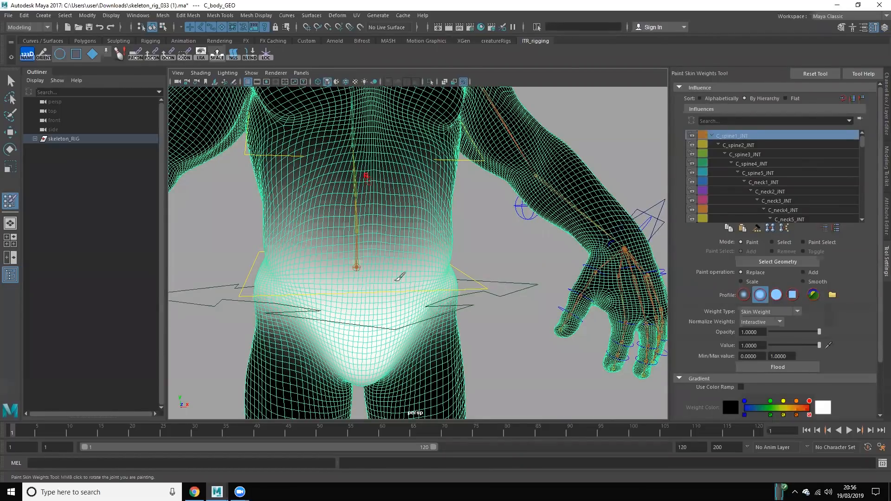
{"action": "left_click_drag", "start_coordinate": [401, 248], "coordinate": [413, 236], "text": "alt"}
{"action": "middle_click_drag", "start_coordinate": [358, 256], "coordinate": [396, 235], "text": "alt"}
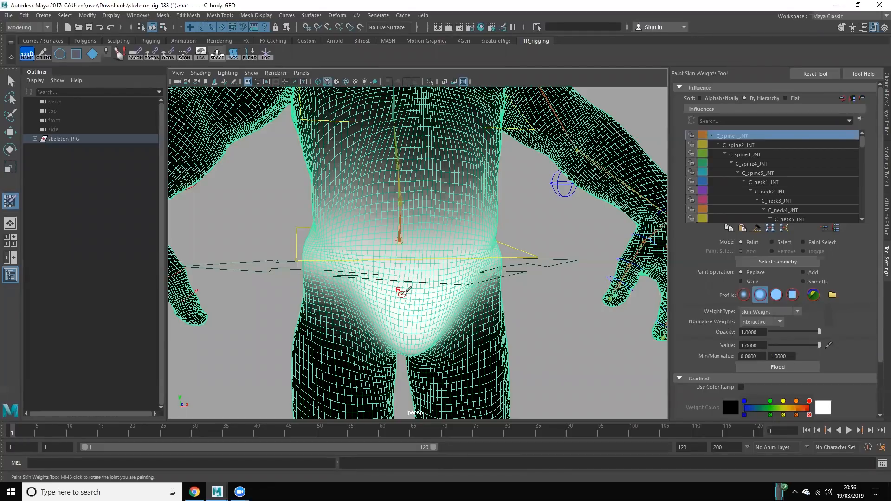
{"action": "key", "text": "q"}
{"action": "left_click", "coordinate": [534, 296]}
Step: Select C_body_CTL and move it to test the creature's skin deformation, undoing the move
{"action": "scroll", "coordinate": [533, 296], "scroll_direction": "down", "scroll_amount": 5}
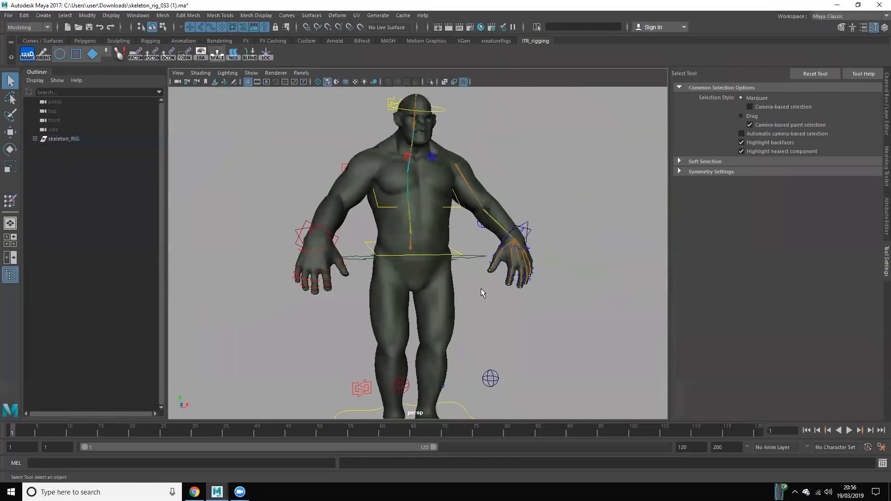
{"action": "scroll", "coordinate": [370, 344], "scroll_direction": "up", "scroll_amount": 3}
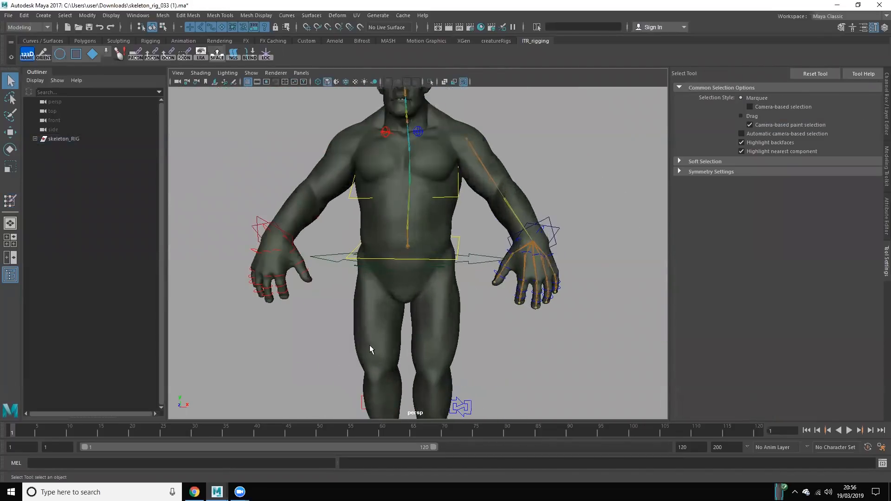
{"action": "scroll", "coordinate": [487, 269], "scroll_direction": "down", "scroll_amount": 3}
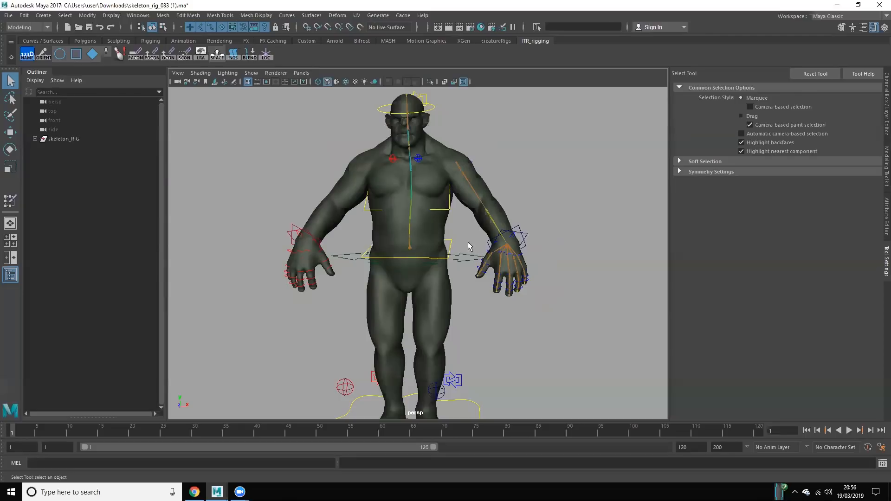
{"action": "left_click", "coordinate": [467, 267]}
{"action": "scroll", "coordinate": [465, 304], "scroll_direction": "up", "scroll_amount": 2}
{"action": "key", "text": "w"}
{"action": "left_click_drag", "start_coordinate": [465, 304], "coordinate": [411, 235], "text": "alt"}
{"action": "key", "text": "ctrl+z"}
Step: Test another upward move of C_body_CTL from a three-quarter view, undo it, and clear the selection
{"action": "scroll", "coordinate": [412, 260], "scroll_direction": "down", "scroll_amount": 2}
{"action": "middle_click_drag", "start_coordinate": [412, 282], "coordinate": [420, 253], "text": "alt"}
{"action": "left_click_drag", "start_coordinate": [417, 253], "coordinate": [441, 268], "text": "alt"}
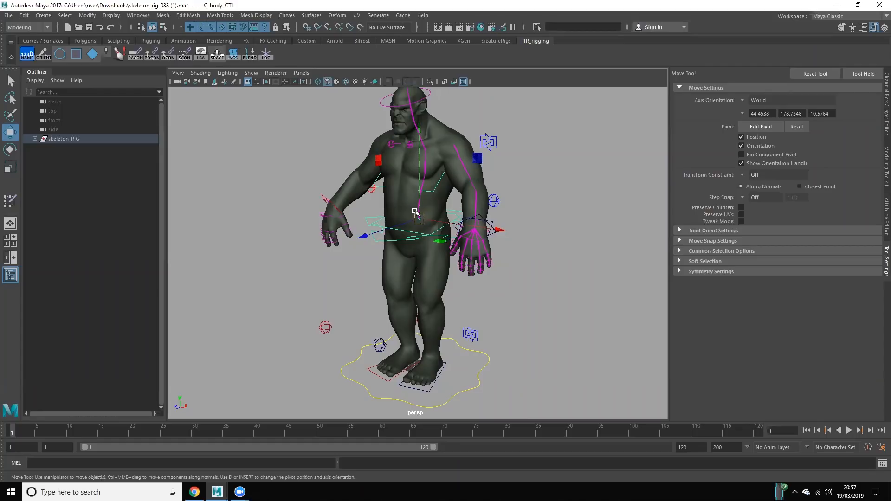
{"action": "mouse_move", "coordinate": [415, 211]}
{"action": "left_mouse_down"}
{"action": "mouse_move", "coordinate": [402, 209]}
{"action": "mouse_move", "coordinate": [418, 207]}
{"action": "mouse_move", "coordinate": [409, 202]}
{"action": "left_mouse_up"}
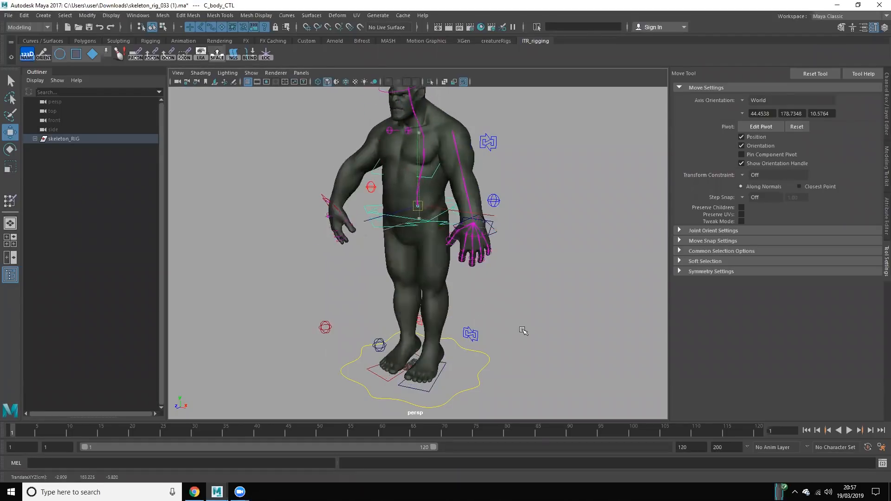
{"action": "key", "text": "ctrl+z"}
{"action": "left_click", "coordinate": [523, 330]}
Step: Select the knee pole vector control R_kneePV_CTL in front of the creature's legs
{"action": "right_click_drag", "start_coordinate": [523, 330], "coordinate": [505, 308], "text": "alt"}
{"action": "middle_click_drag", "start_coordinate": [505, 308], "coordinate": [500, 320], "text": "alt"}
{"action": "left_click_drag", "start_coordinate": [500, 320], "coordinate": [469, 315], "text": "alt"}
{"action": "left_click_drag", "start_coordinate": [297, 317], "coordinate": [327, 338]}
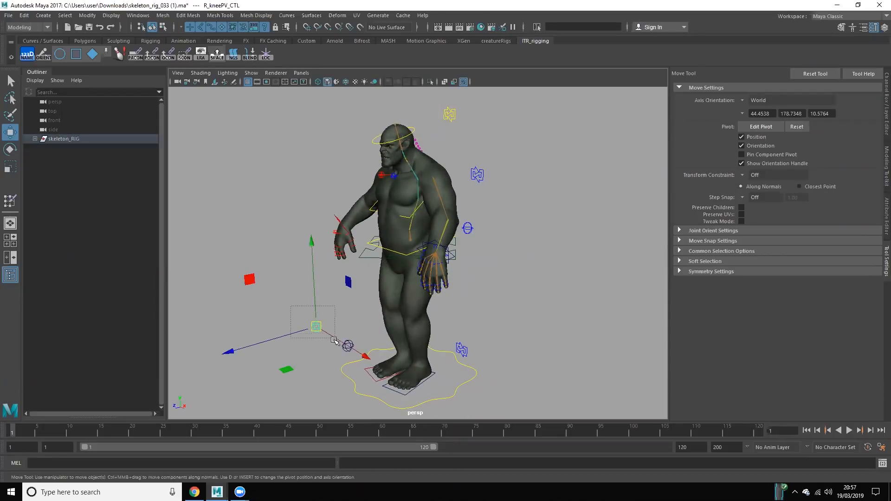
{"action": "left_click", "coordinate": [324, 348]}
Step: Test moving, rotating and scaling the whole creature with the global control around its feet, undoing each change
{"action": "mouse_move", "coordinate": [478, 397]}
{"action": "left_mouse_down"}
{"action": "mouse_move", "coordinate": [458, 383]}
{"action": "mouse_move", "coordinate": [491, 390]}
{"action": "left_mouse_up"}
{"action": "key", "text": "e"}
{"action": "key", "text": "w"}
{"action": "left_click_drag", "start_coordinate": [408, 372], "coordinate": [378, 320]}
{"action": "key", "text": "ctrl+z"}
{"action": "key", "text": "e"}
{"action": "key", "text": "ctrl+z"}
{"action": "key", "text": "r"}
{"action": "key", "text": "ctrl+z"}
{"action": "left_click", "coordinate": [327, 300]}
Step: Try moving several more of the creature's body controls, undo each move, and clear the selection
{"action": "scroll", "coordinate": [354, 318], "scroll_direction": "up", "scroll_amount": 2}
{"action": "scroll", "coordinate": [418, 312], "scroll_direction": "up", "scroll_amount": 3}
{"action": "left_click_drag", "start_coordinate": [457, 304], "coordinate": [466, 244], "text": "alt"}
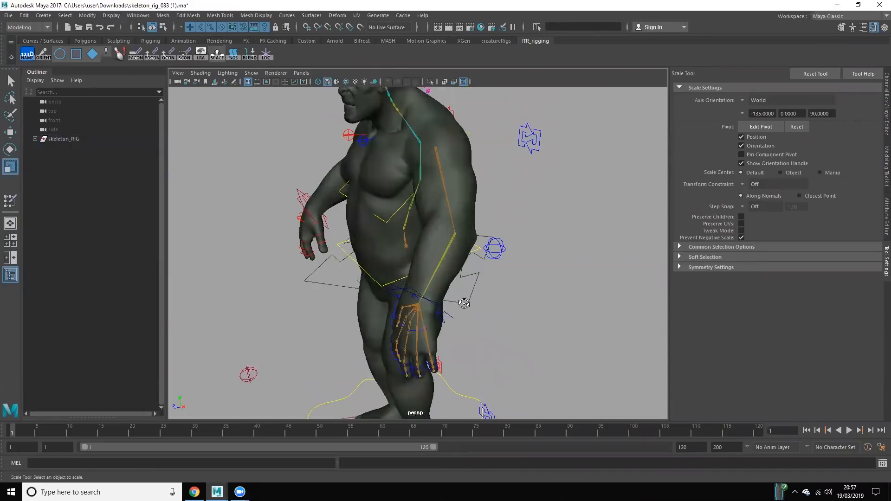
{"action": "left_click", "coordinate": [404, 251]}
{"action": "key", "text": "w"}
{"action": "key", "text": "ctrl+z"}
{"action": "left_click", "coordinate": [466, 243]}
{"action": "left_click", "coordinate": [456, 251]}
{"action": "left_click_drag", "start_coordinate": [405, 249], "coordinate": [448, 207]}
{"action": "key", "text": "ctrl+z"}
{"action": "left_click", "coordinate": [431, 202]}
{"action": "left_click_drag", "start_coordinate": [410, 145], "coordinate": [408, 159]}
{"action": "key", "text": "ctrl+z"}
{"action": "left_click", "coordinate": [580, 193]}
Step: Show the channel attributes, select L_footIK_CTL, test its Toe Stand attribute, and undo the change
{"action": "scroll", "coordinate": [581, 193], "scroll_direction": "down", "scroll_amount": 5}
{"action": "left_click_drag", "start_coordinate": [548, 376], "coordinate": [476, 319], "text": "alt"}
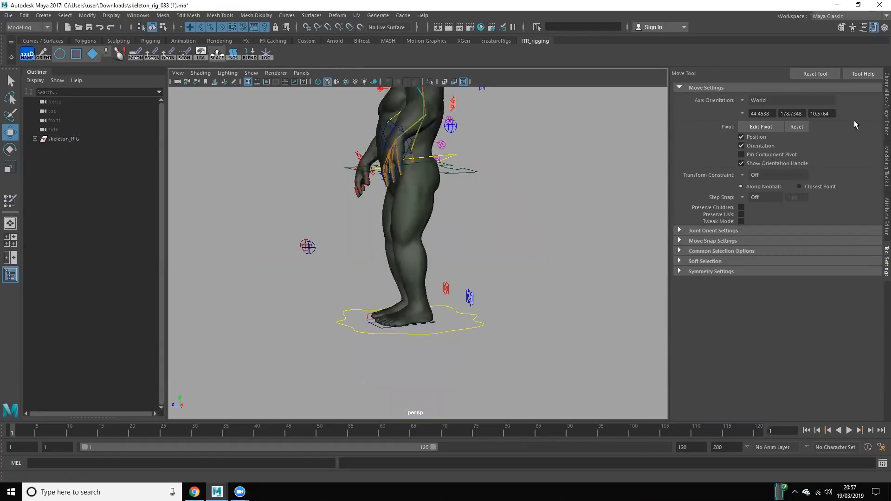
{"action": "left_click", "coordinate": [885, 106]}
{"action": "left_click_drag", "start_coordinate": [515, 304], "coordinate": [403, 361], "text": "alt"}
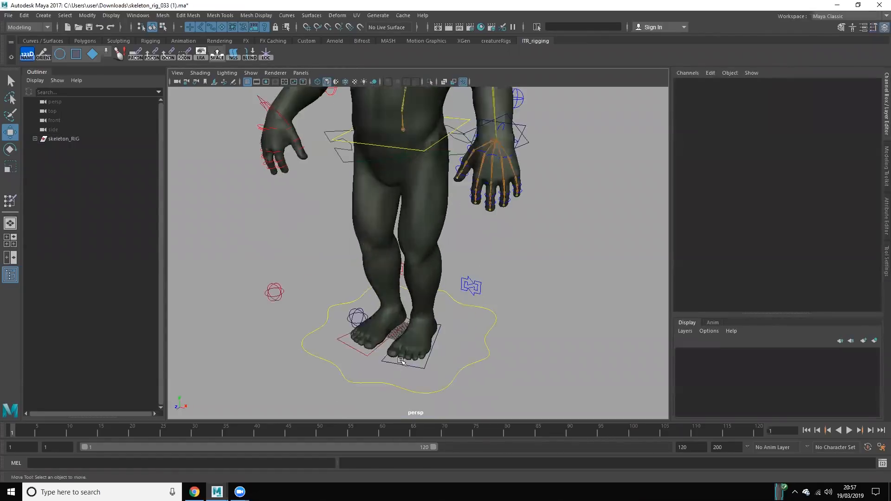
{"action": "left_click", "coordinate": [424, 368]}
{"action": "left_click_drag", "start_coordinate": [418, 325], "coordinate": [381, 318], "text": "alt"}
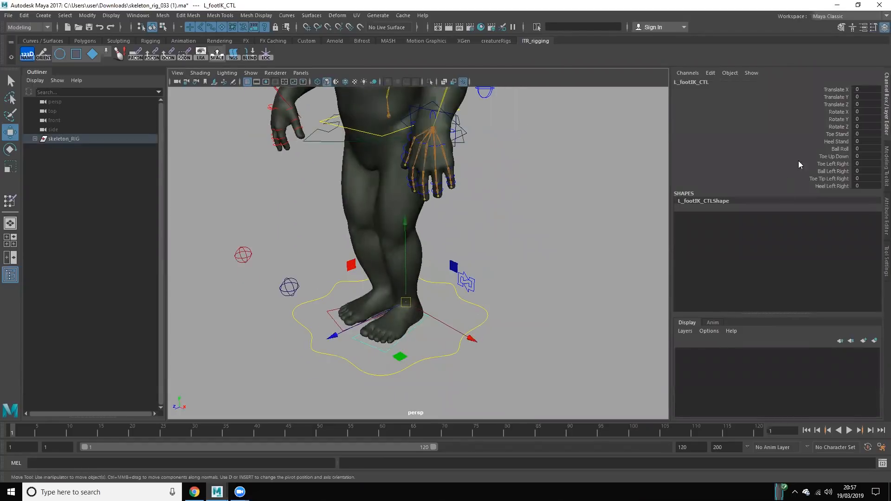
{"action": "left_click", "coordinate": [825, 135]}
{"action": "left_click_drag", "start_coordinate": [438, 282], "coordinate": [403, 268], "text": "alt"}
{"action": "middle_click_drag", "start_coordinate": [461, 269], "coordinate": [825, 280]}
{"action": "key", "text": "ctrl+z"}
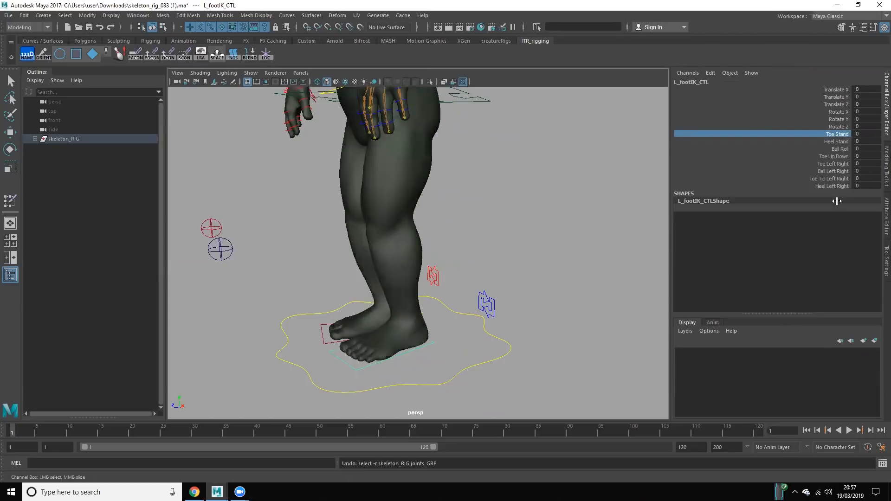
Step: Test the Ball Roll attribute of L_footIK_CTL, undo the change, and deselect the control
{"action": "left_click", "coordinate": [835, 142]}
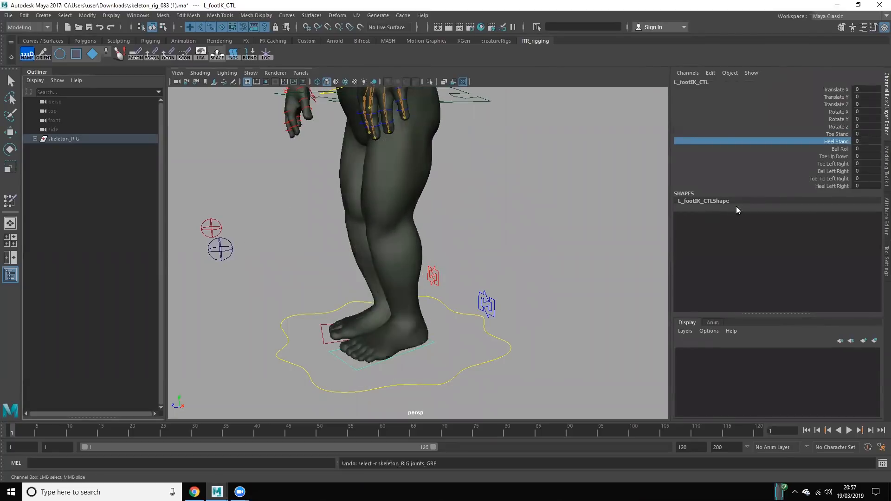
{"action": "left_click", "coordinate": [812, 150]}
{"action": "middle_click_drag", "start_coordinate": [612, 189], "coordinate": [849, 214]}
{"action": "left_click_drag", "start_coordinate": [510, 272], "coordinate": [529, 273], "text": "alt"}
{"action": "key", "text": "ctrl+z"}
{"action": "left_click", "coordinate": [502, 257]}
{"action": "right_click_drag", "start_coordinate": [529, 273], "coordinate": [430, 260], "text": "alt"}
{"action": "middle_click_drag", "start_coordinate": [430, 260], "coordinate": [441, 324], "text": "alt"}
{"action": "right_click_drag", "start_coordinate": [441, 324], "coordinate": [466, 327], "text": "alt"}
{"action": "middle_click_drag", "start_coordinate": [466, 327], "coordinate": [462, 312], "text": "alt"}
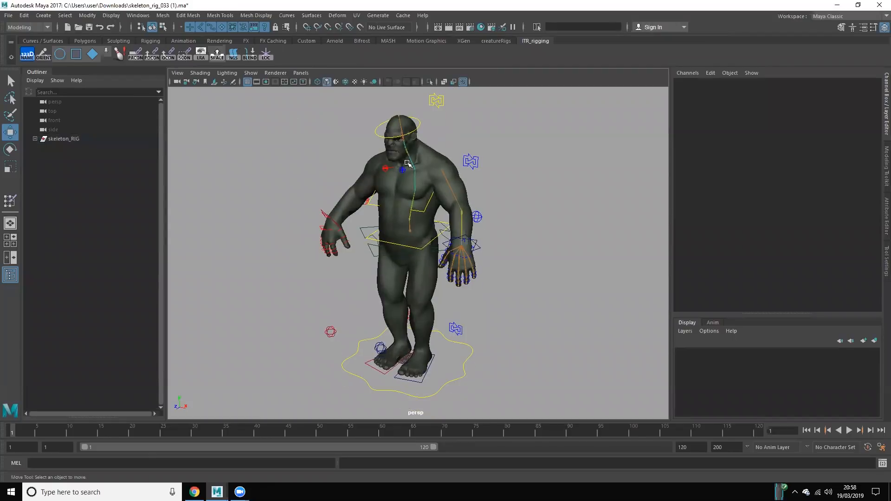
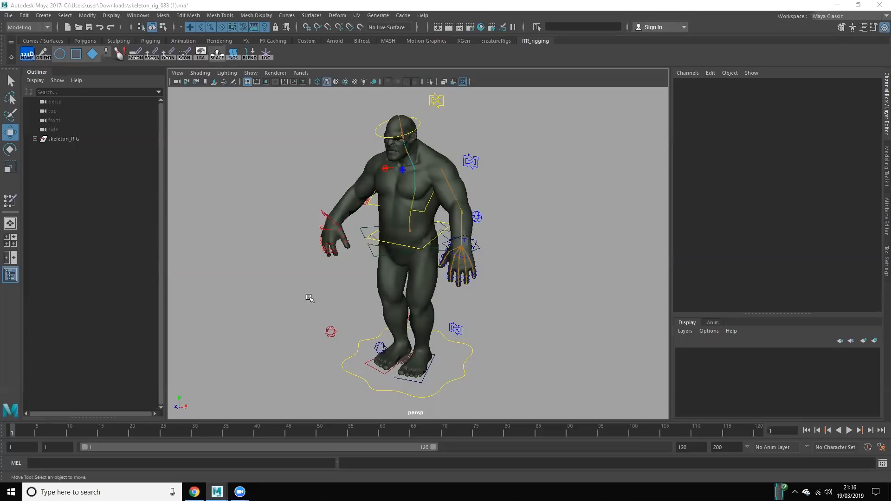
Step: Select the creature's global control C_root_CTL to view its channel attributes, and clear the selection
{"action": "left_click", "coordinate": [457, 382]}
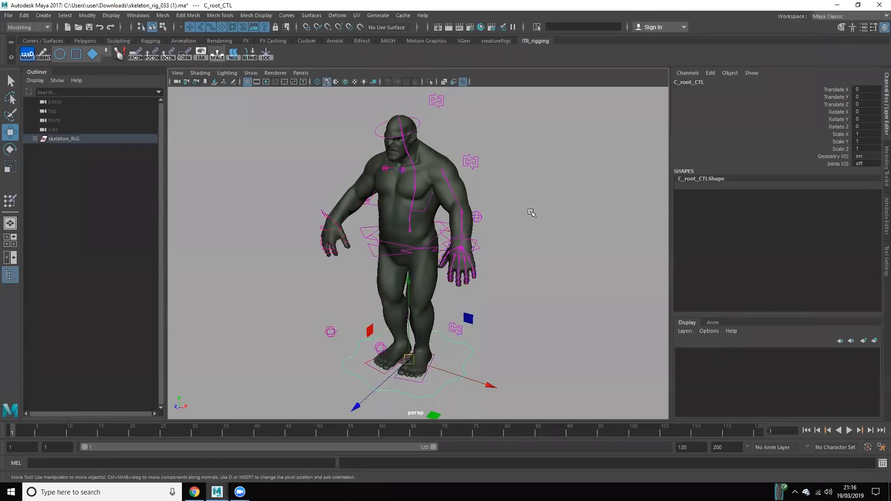
{"action": "left_click", "coordinate": [531, 255]}
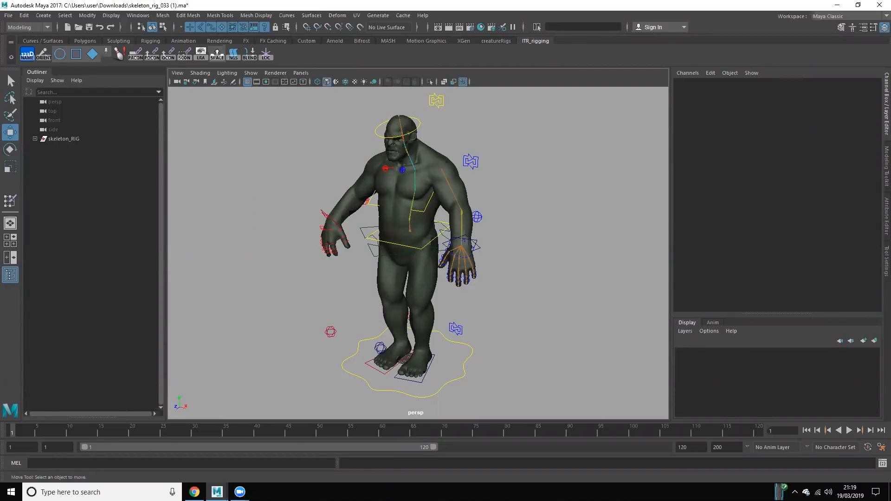
Step: Switch to the Maya window with the ironGiant_RIG.ma scene and examine the robot's full-body rig
{"action": "mouse_move", "coordinate": [217, 492]}
{"action": "left_click", "coordinate": [378, 456]}
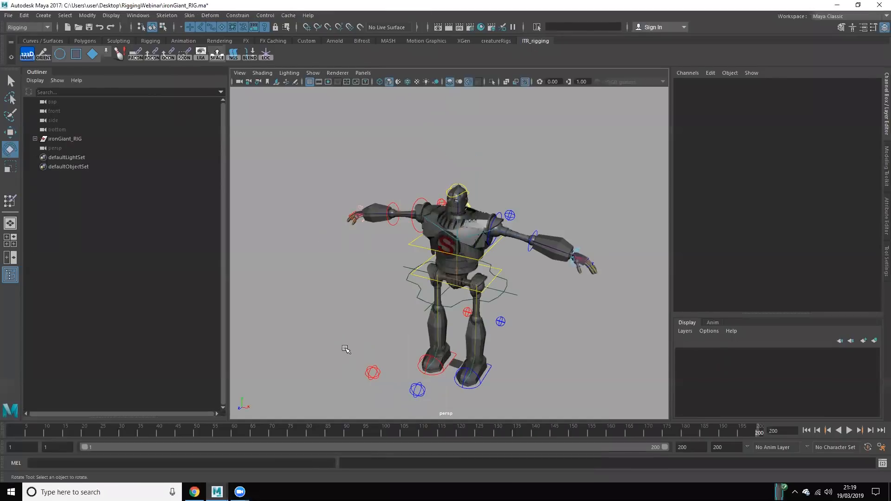
{"action": "middle_click_drag", "start_coordinate": [366, 335], "coordinate": [357, 294], "text": "alt"}
{"action": "scroll", "coordinate": [358, 296], "scroll_direction": "up", "scroll_amount": 2}
{"action": "scroll", "coordinate": [364, 320], "scroll_direction": "down", "scroll_amount": 2}
{"action": "middle_click_drag", "start_coordinate": [367, 330], "coordinate": [368, 335], "text": "alt"}
{"action": "left_click_drag", "start_coordinate": [368, 335], "coordinate": [354, 293], "text": "alt"}
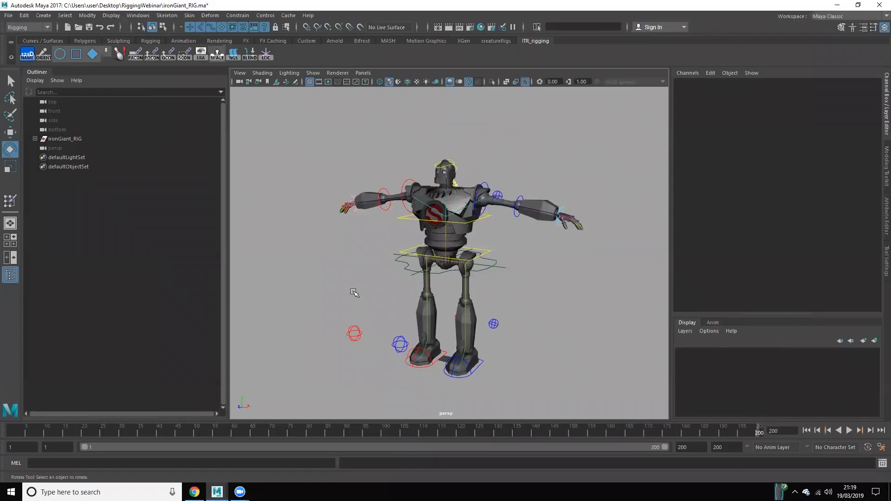